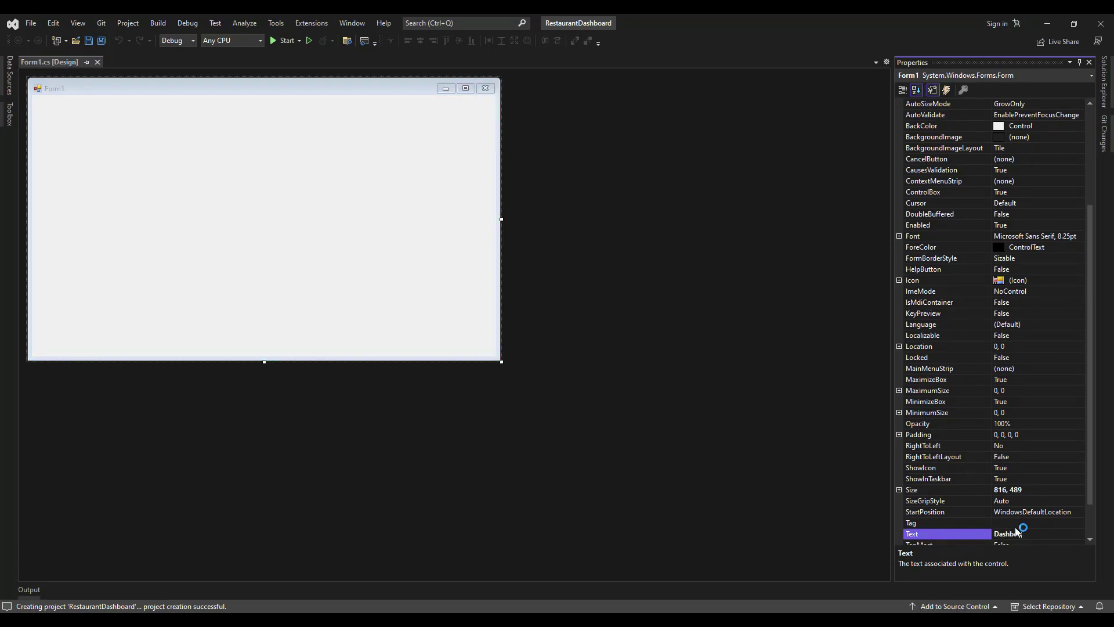
Name the form mainForm.
left_click_drag(1089, 228, 1087, 76)
left_click_drag(1091, 249, 1103, 100)
left_click(1045, 127)
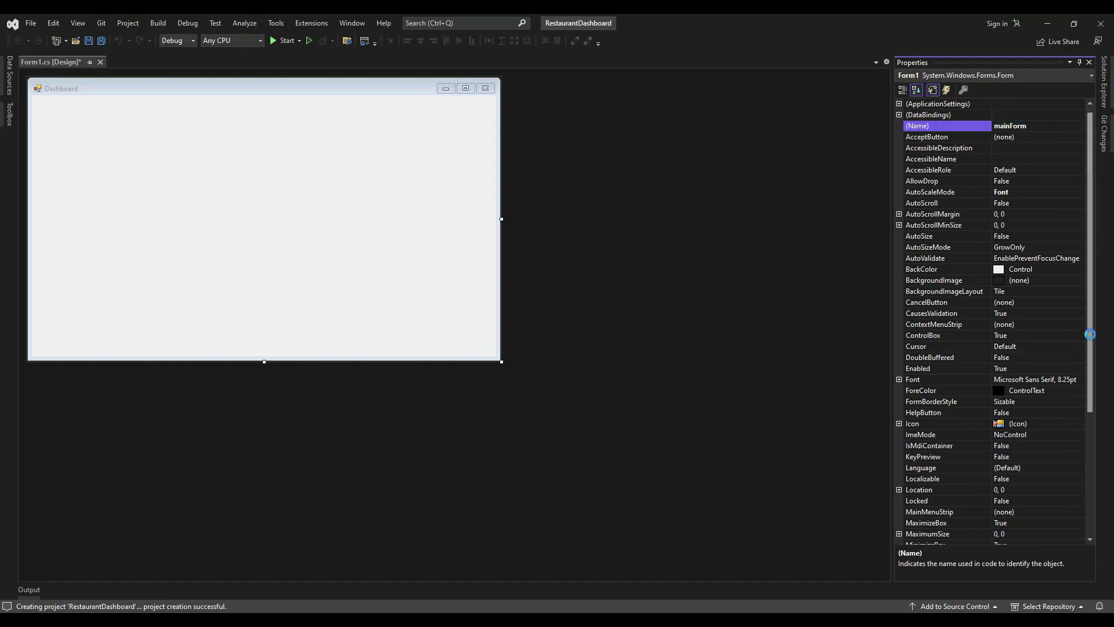
Set the form's border style to None and its start position to CenterScreen.
left_click_drag(1090, 327, 1085, 464)
left_click(1077, 215)
left_click(1080, 215)
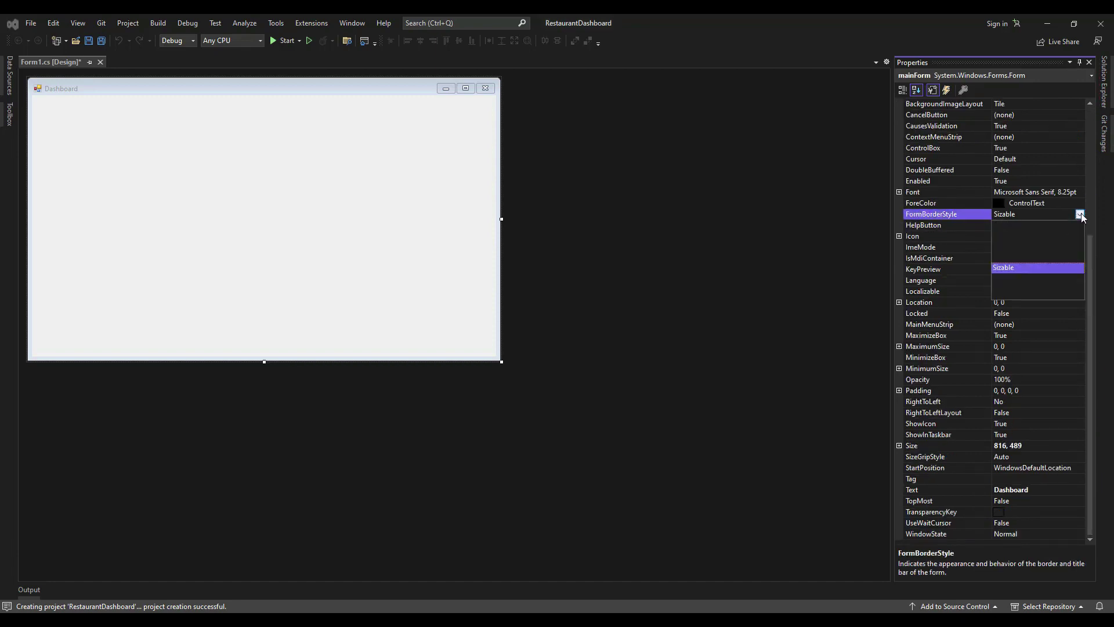
left_click(1015, 225)
left_click(1079, 468)
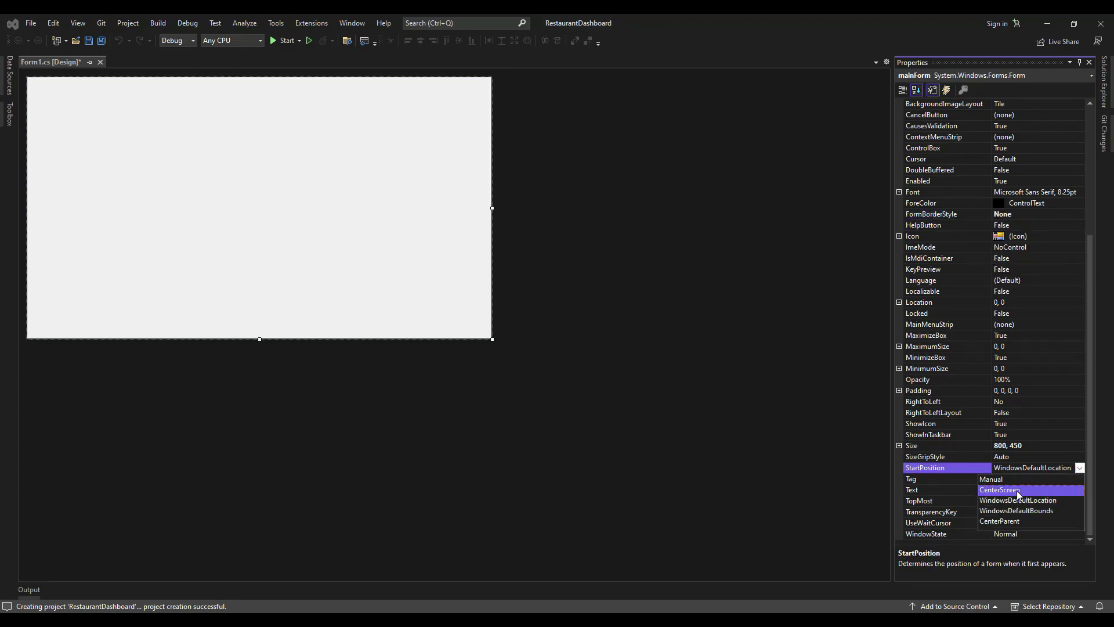
left_click(1019, 490)
Set the form's size to 1920, 1080.
left_click(1033, 446)
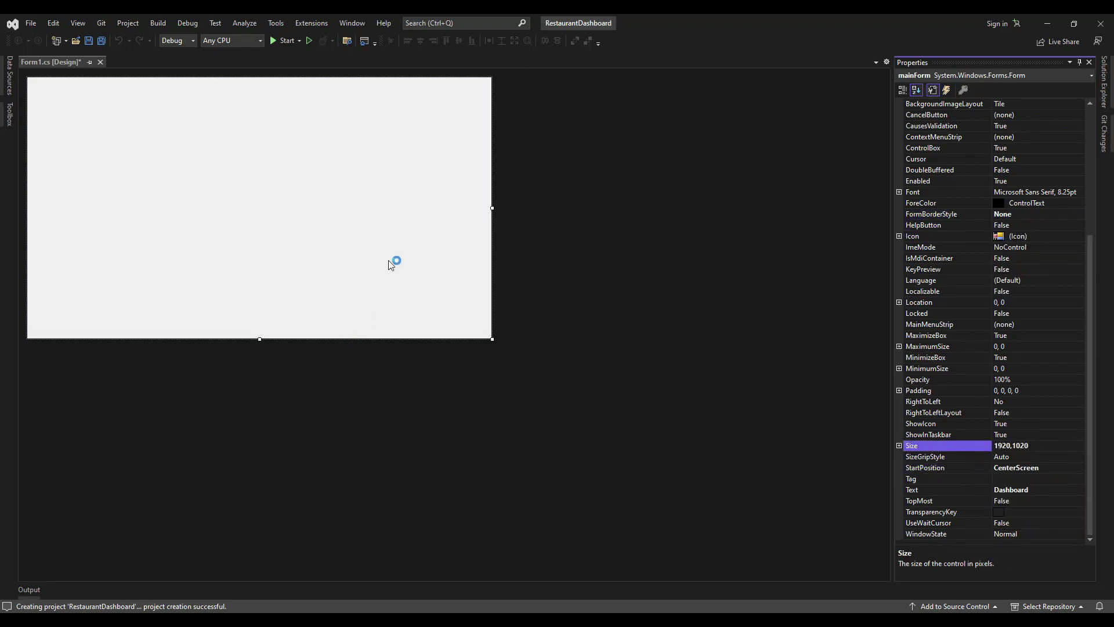
type("1920,1020")
key("Return")
Search the project's NuGet packages for bunifu, install Bunifu.UI.WinForms 6.1.0 and accept its licence terms.
left_click(1104, 86)
left_click(1103, 91)
left_click(1105, 138)
right_click(993, 115)
left_click(1003, 230)
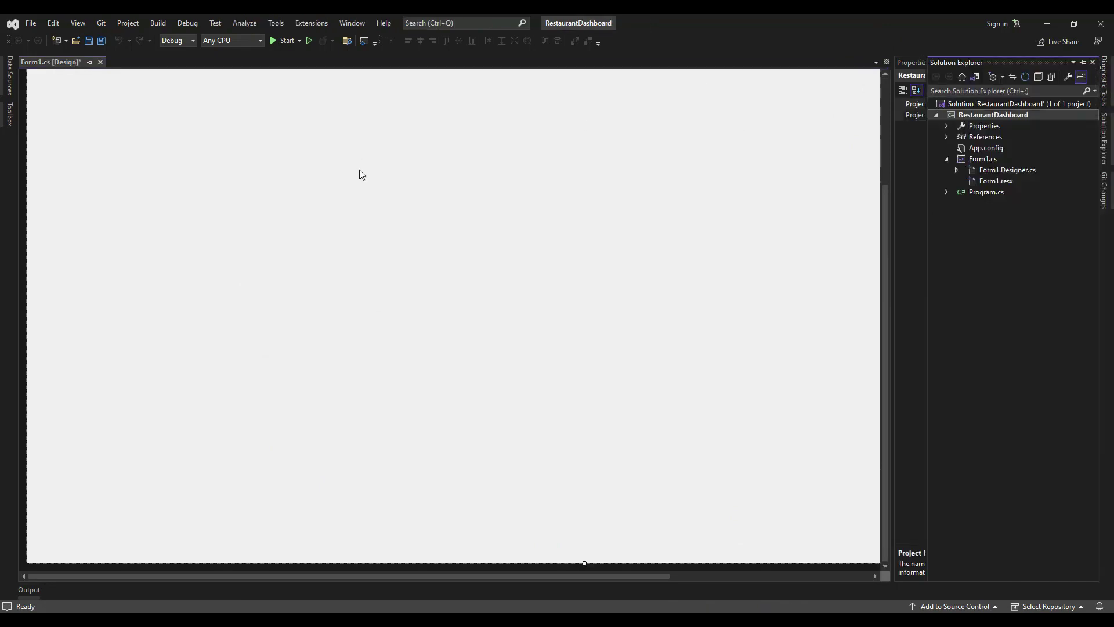
type("bu")
left_click(59, 125)
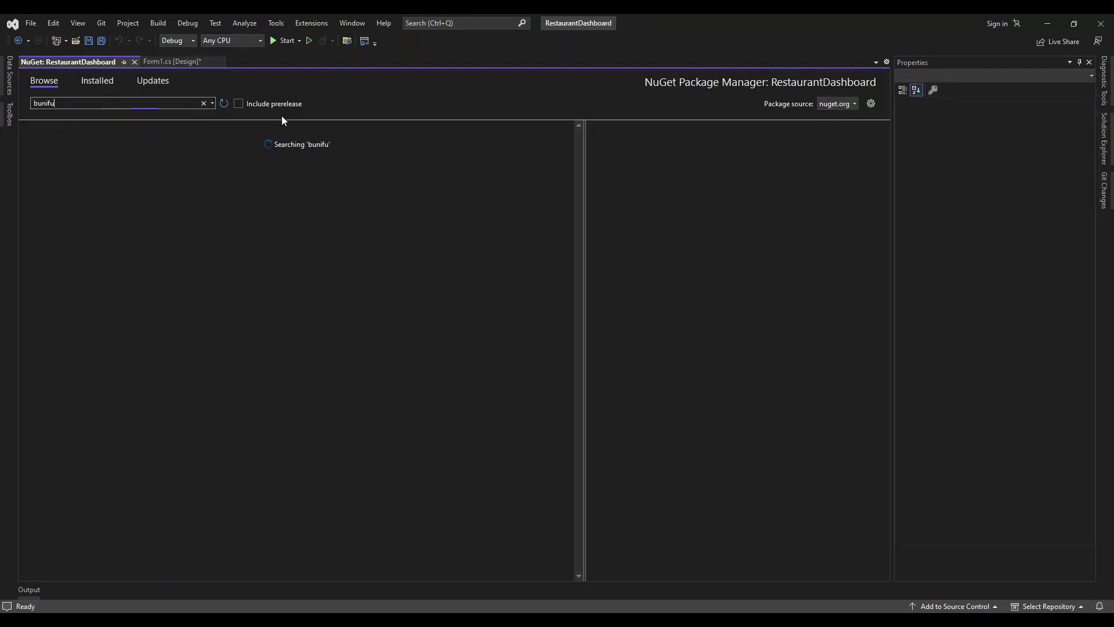
left_click(852, 166)
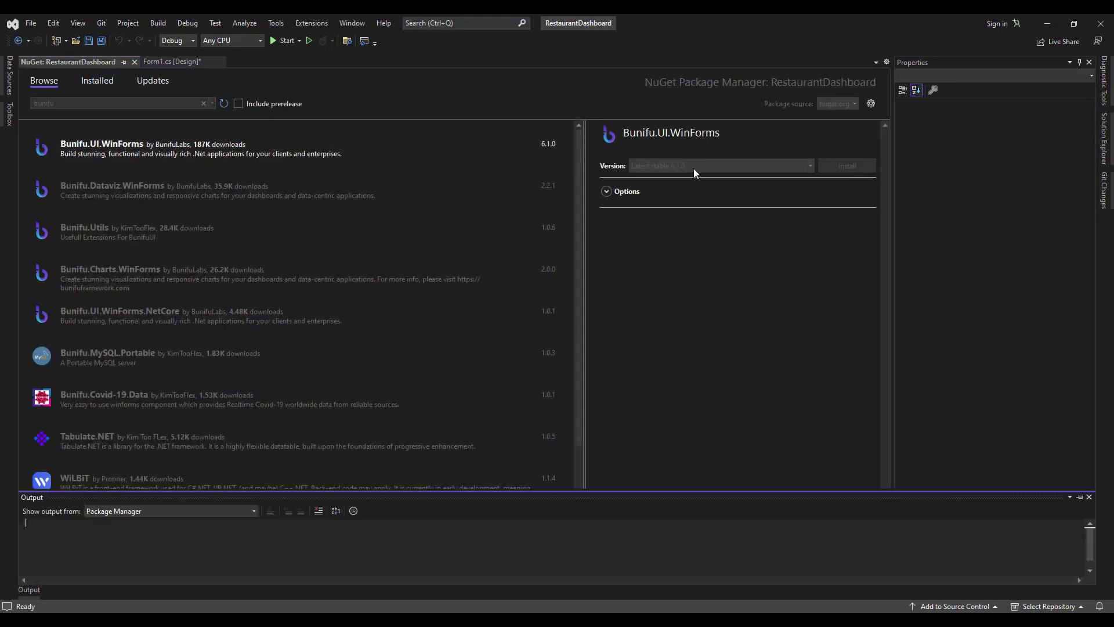
left_click(587, 425)
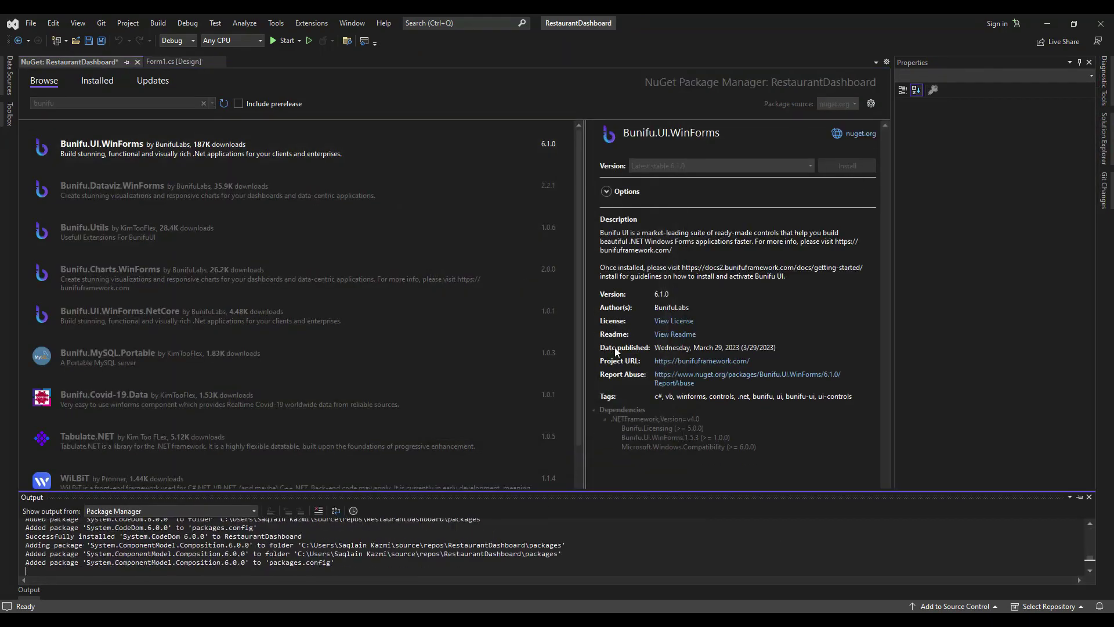
Install version 1.1.5 of the Bunifu.Charts.WinForms package and accept its licence terms.
left_click(375, 279)
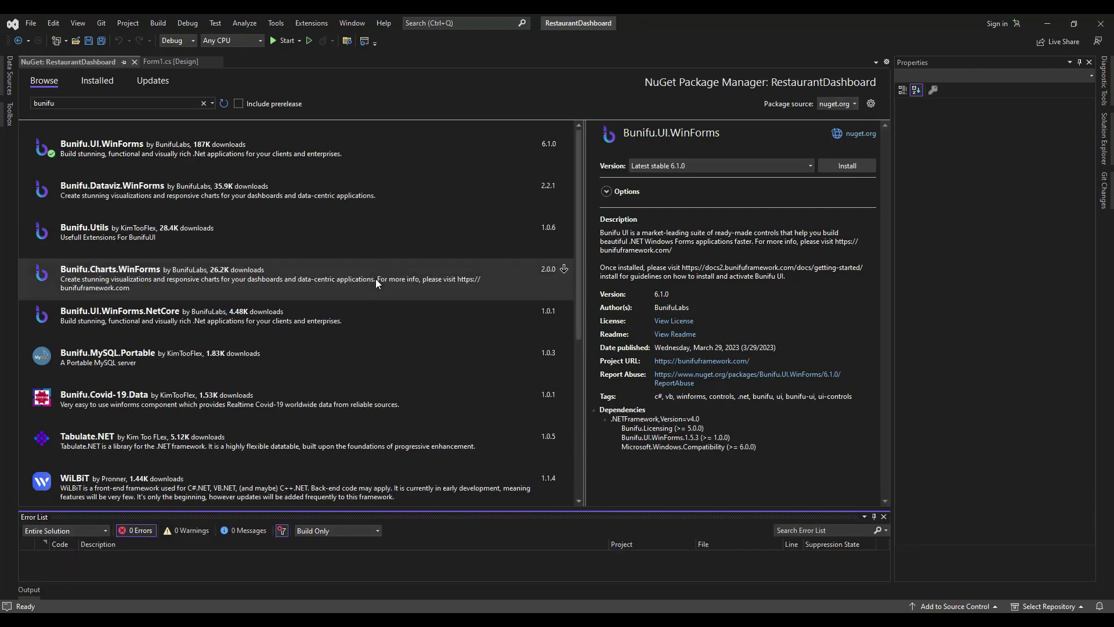
left_click(797, 171)
left_click(779, 171)
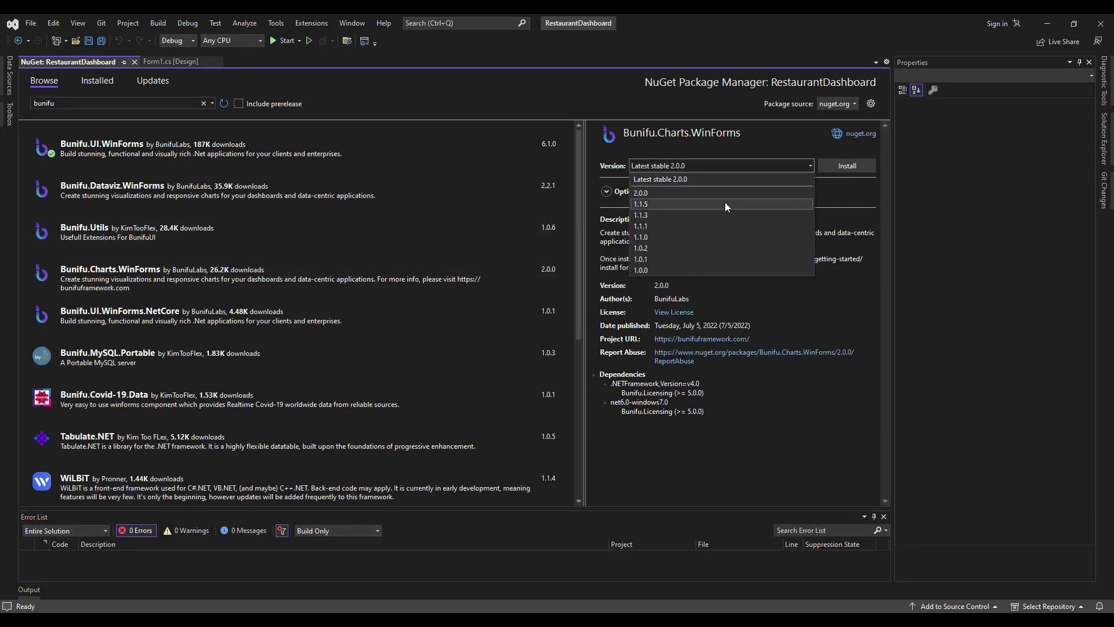
left_click(725, 203)
left_click(847, 165)
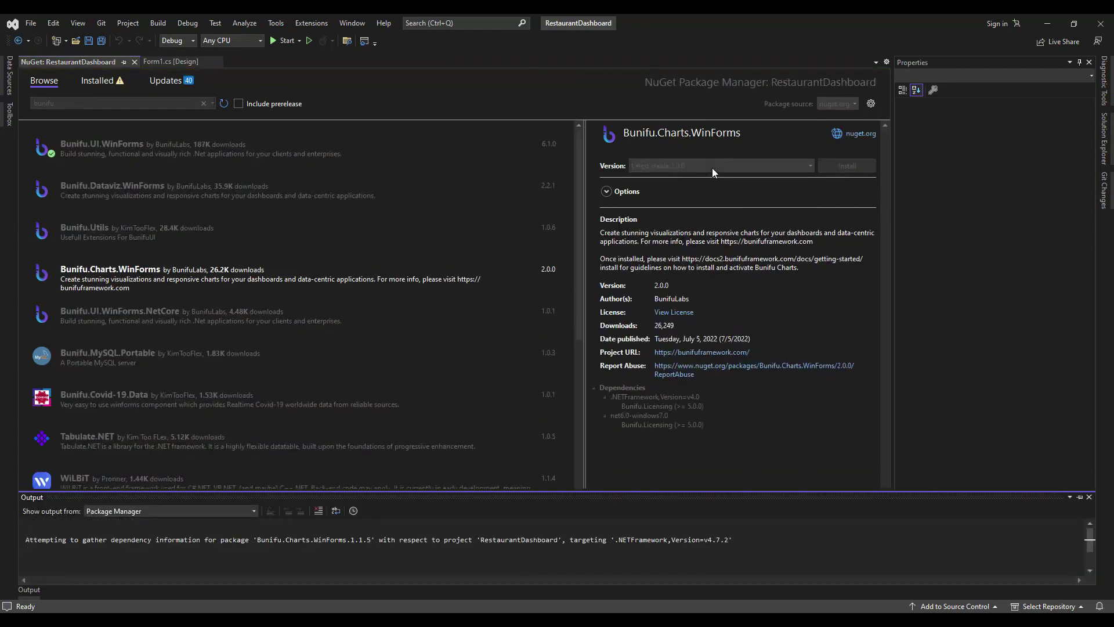
left_click(578, 426)
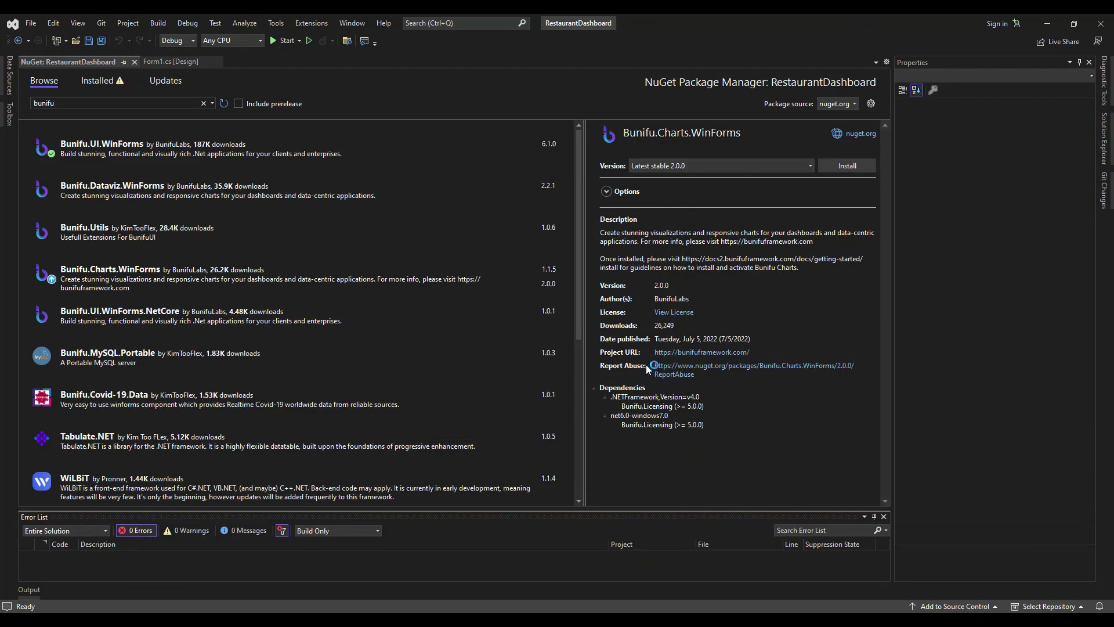
Rebuild the RestaurantDashboard project and close the package manager page together with the output and error lists.
left_click(1104, 140)
right_click(992, 115)
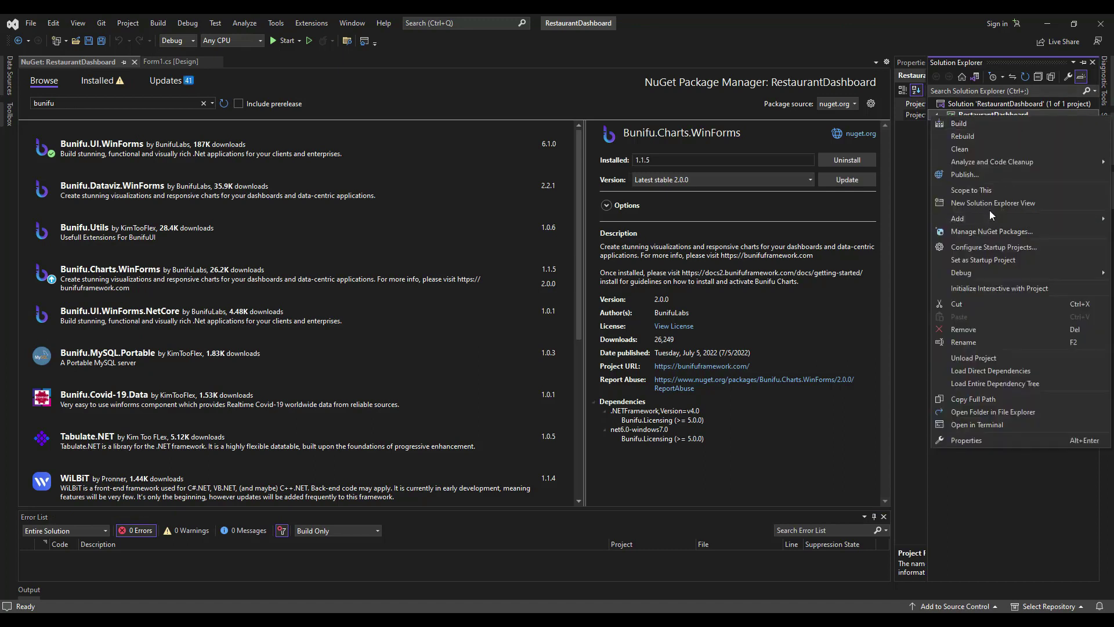
left_click(963, 136)
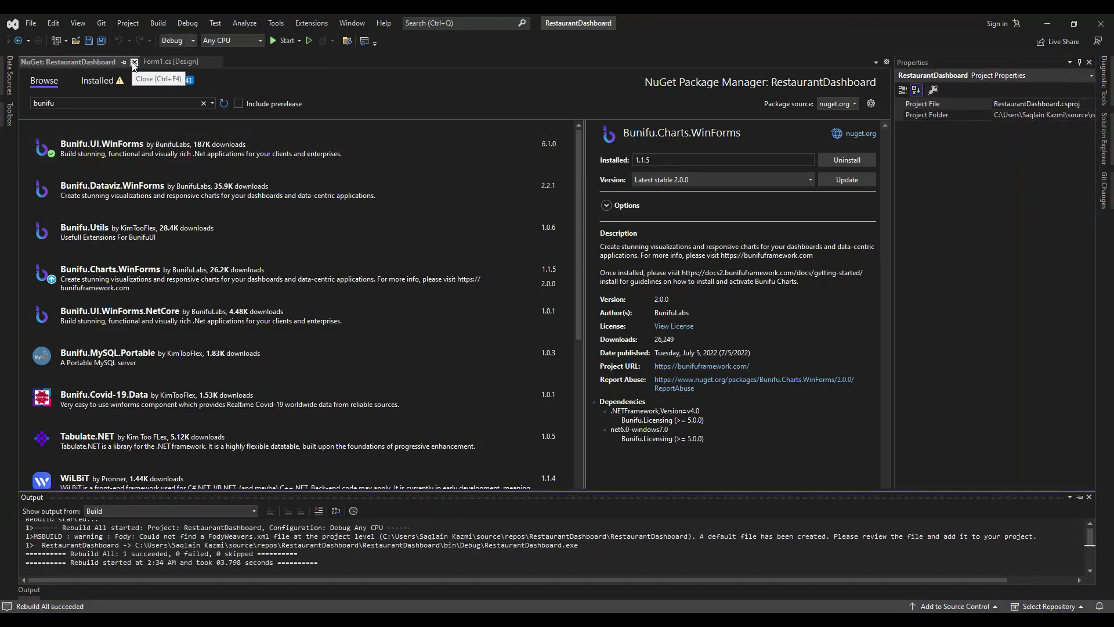
left_click(134, 62)
left_click(1081, 497)
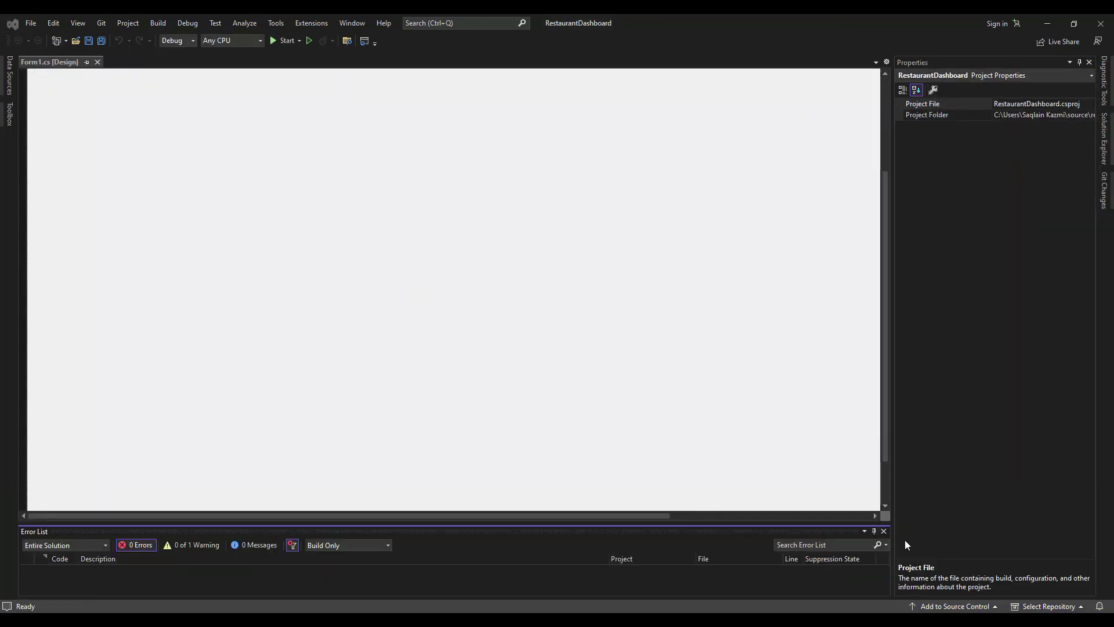
left_click(883, 532)
Add a BunifuPanel to the form and set its background and border colors to White.
left_click(9, 114)
type("pan")
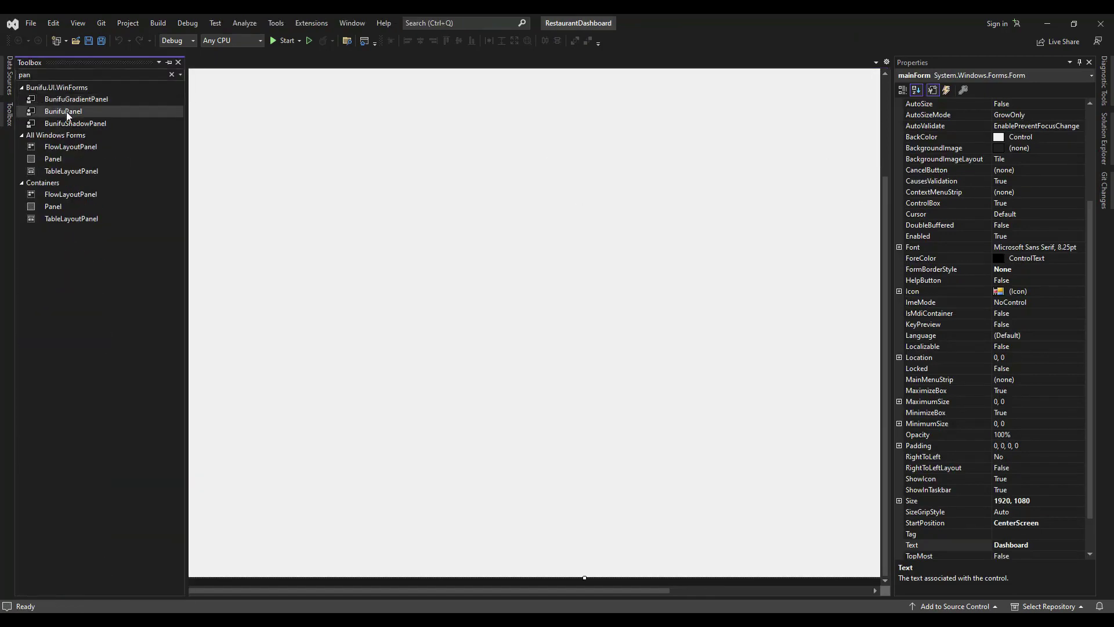
left_click_drag(68, 116, 298, 153)
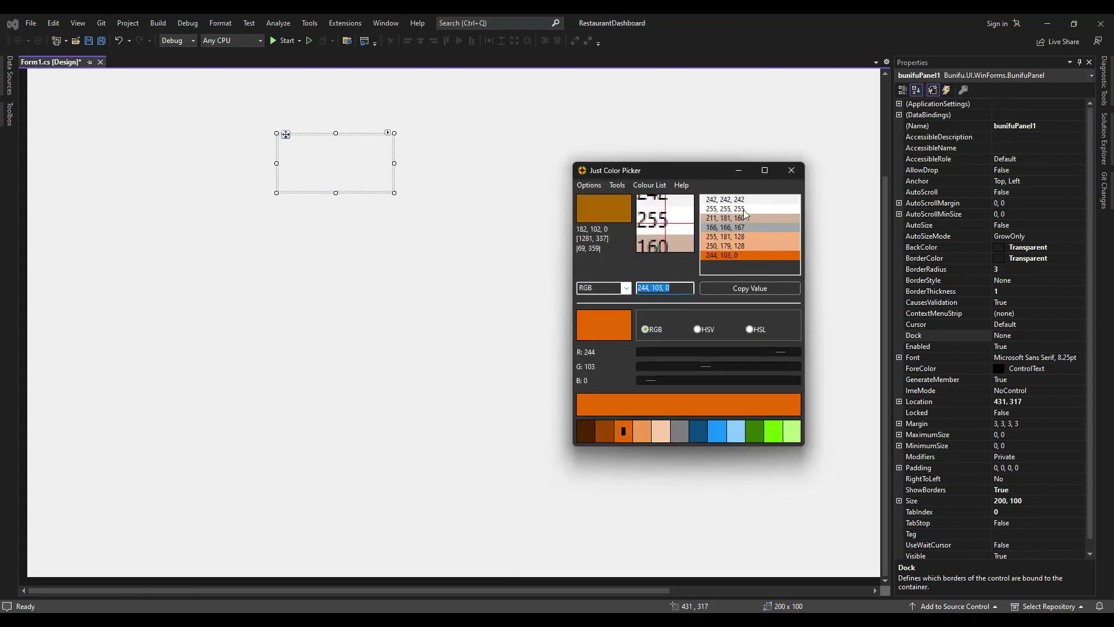
left_click(1051, 248)
type("White")
left_click(1052, 259)
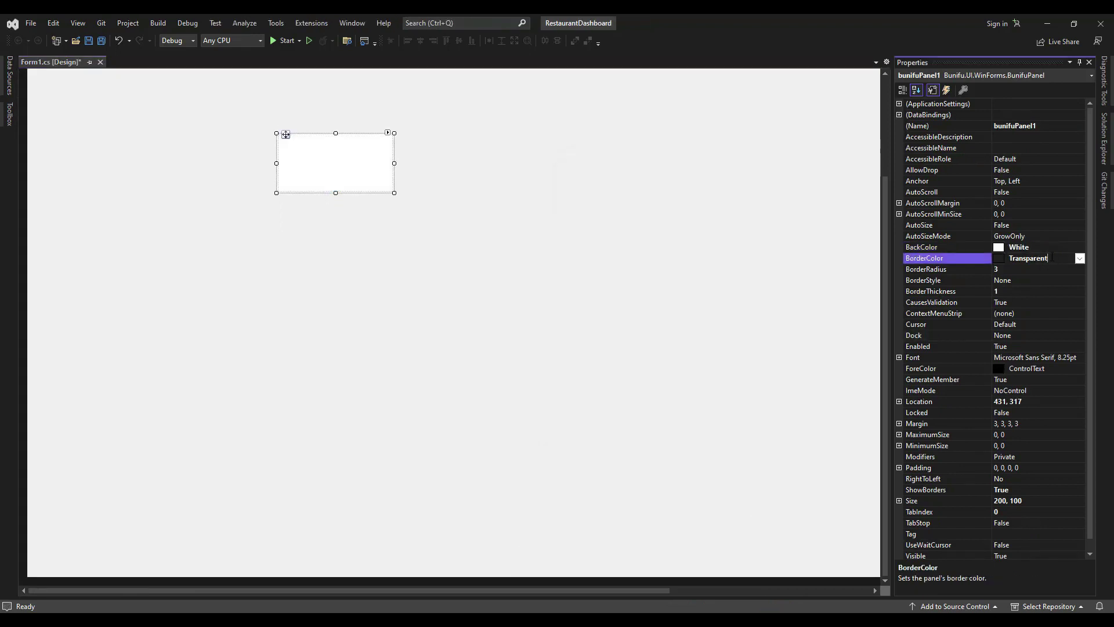
left_click(334, 168)
Dock the white panel to the form's left edge.
left_click(1039, 335)
left_click(1083, 335)
left_click(1002, 374)
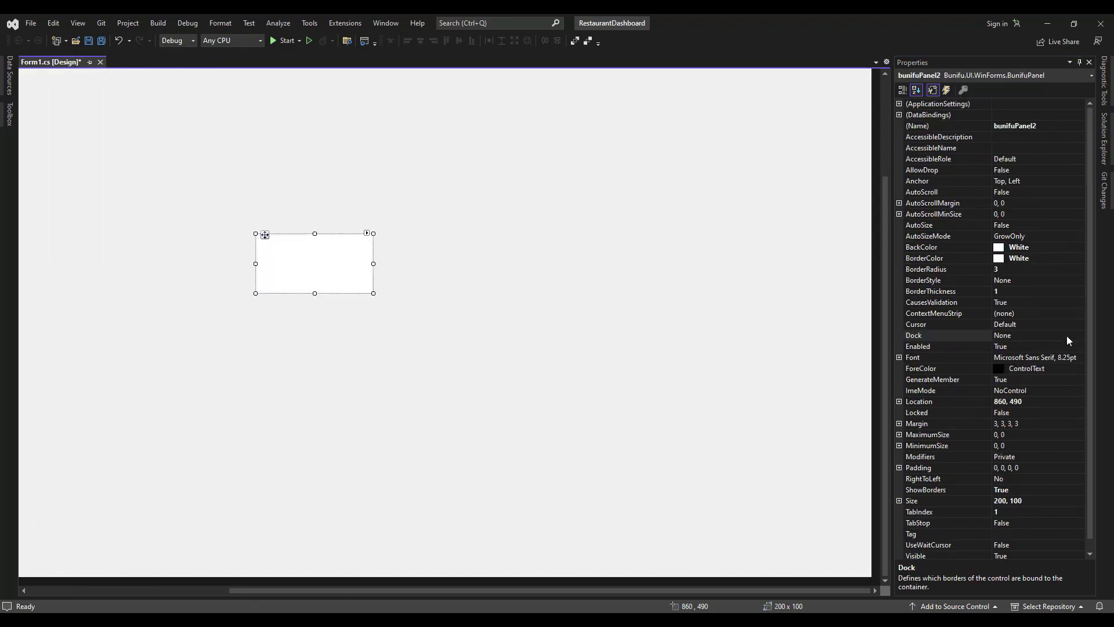
Dock the second white panel to the form's right edge and widen it to about 283 pixels.
left_click(1066, 335)
left_click(1082, 334)
left_click(1075, 375)
left_click_drag(753, 263, 708, 264)
left_click_drag(816, 589, 525, 584)
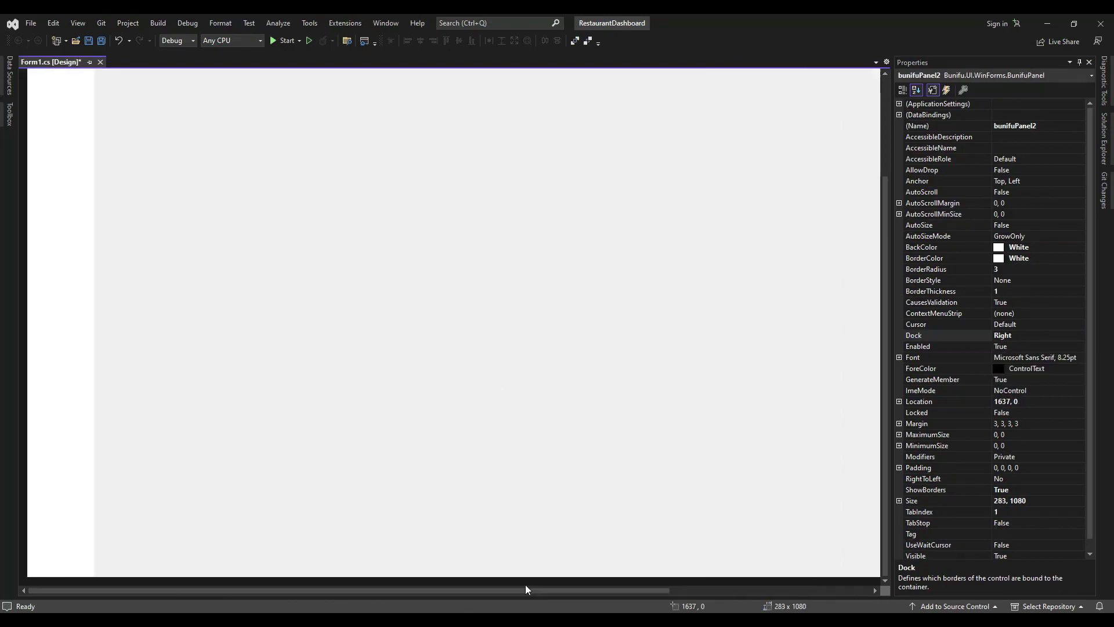
Add a BunifuPictureBox to the left side panel and set its type to Custom.
left_click(9, 114)
left_click(43, 76)
type("pic")
left_click_drag(35, 114, 178, 121)
left_click(208, 115)
left_click(344, 145)
left_click(334, 172)
Import the orange MENU food-dome logo as the picture box's image.
left_click(237, 194)
left_click(240, 129)
left_click(438, 325)
left_click(1076, 192)
left_click(1011, 597)
left_click(622, 403)
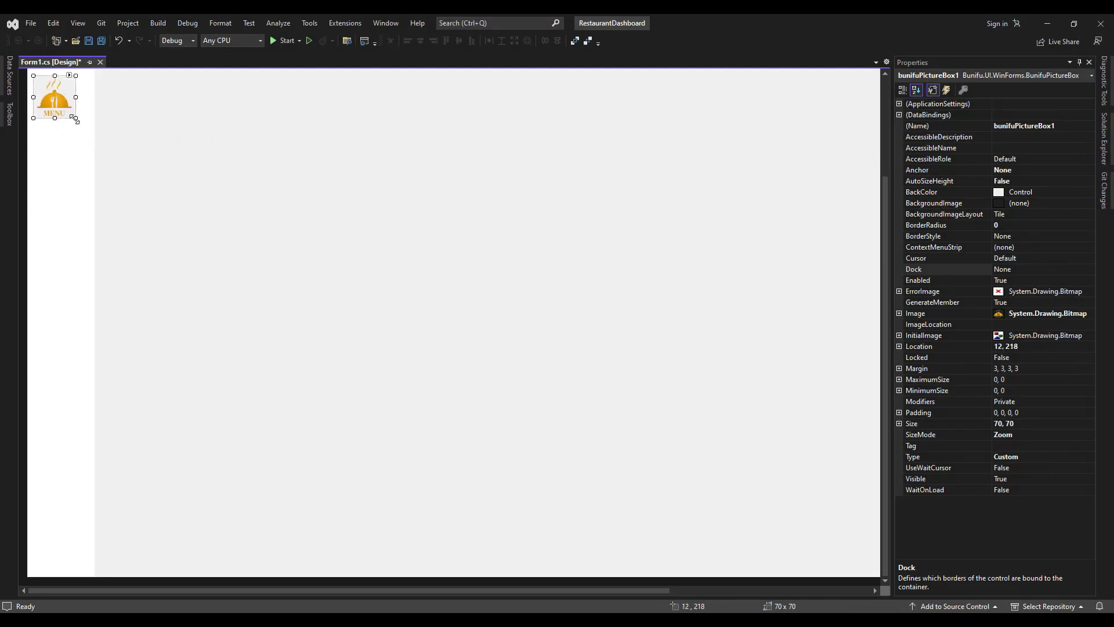
Resize the logo picture box to about 91 by 75 pixels and set its background color to 255, 255, 255.
left_click(83, 76)
left_click(70, 106)
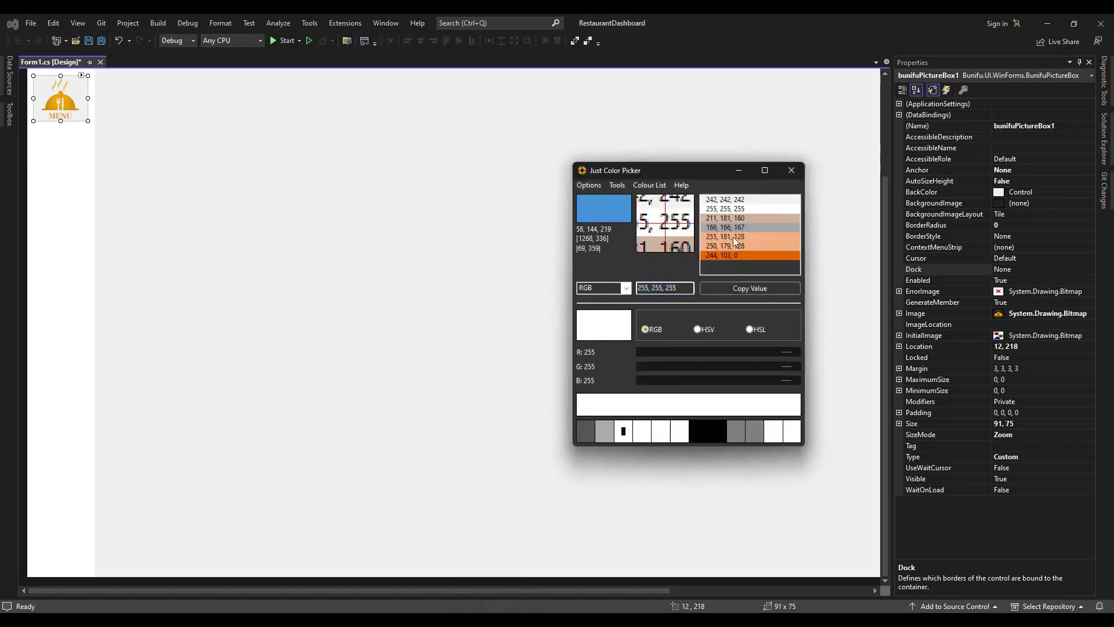
left_click(1062, 194)
key("ctrl+a")
type("255, 255, 255")
left_click(56, 99)
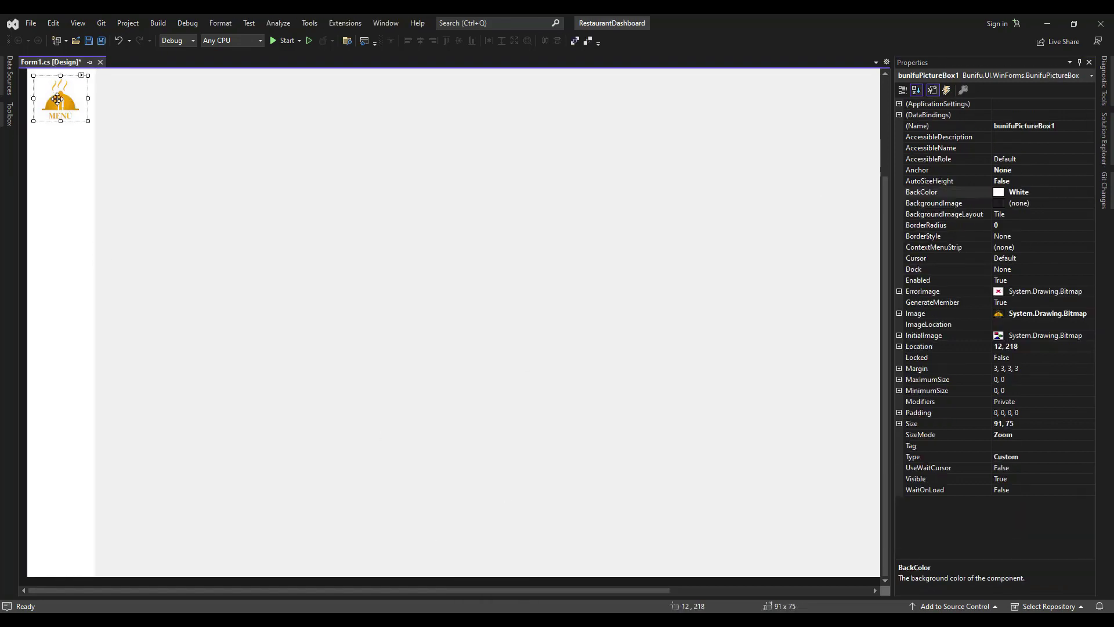
Add a 60 by 60 BunifuButton2 below the menu logo in the side panel and clear its text.
left_click(9, 114)
type("but")
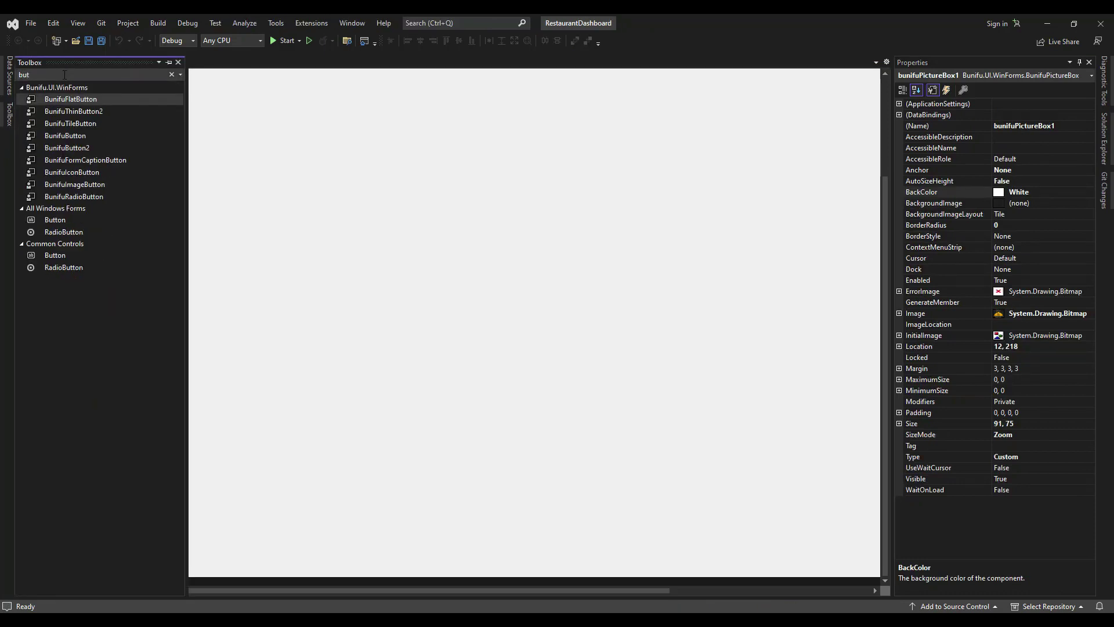
left_click_drag(70, 135, 63, 158)
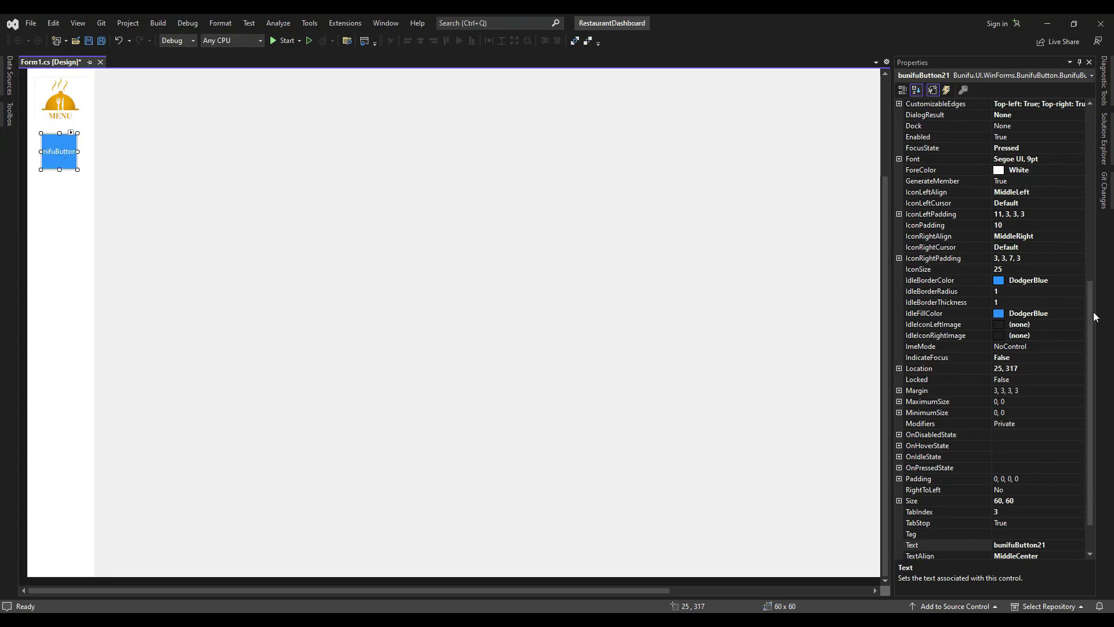
left_click(1061, 545)
Set the button's idle fill and idle border colors to 255, 255, 255.
left_click_drag(1089, 374, 1091, 354)
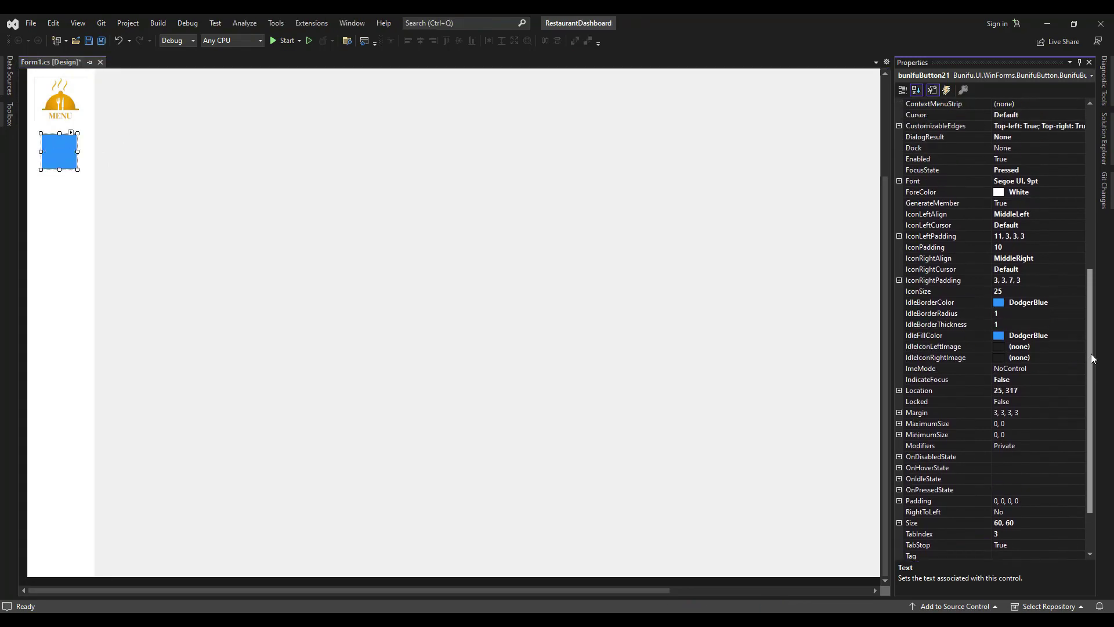
key("alt+Tab")
key("alt+Tab")
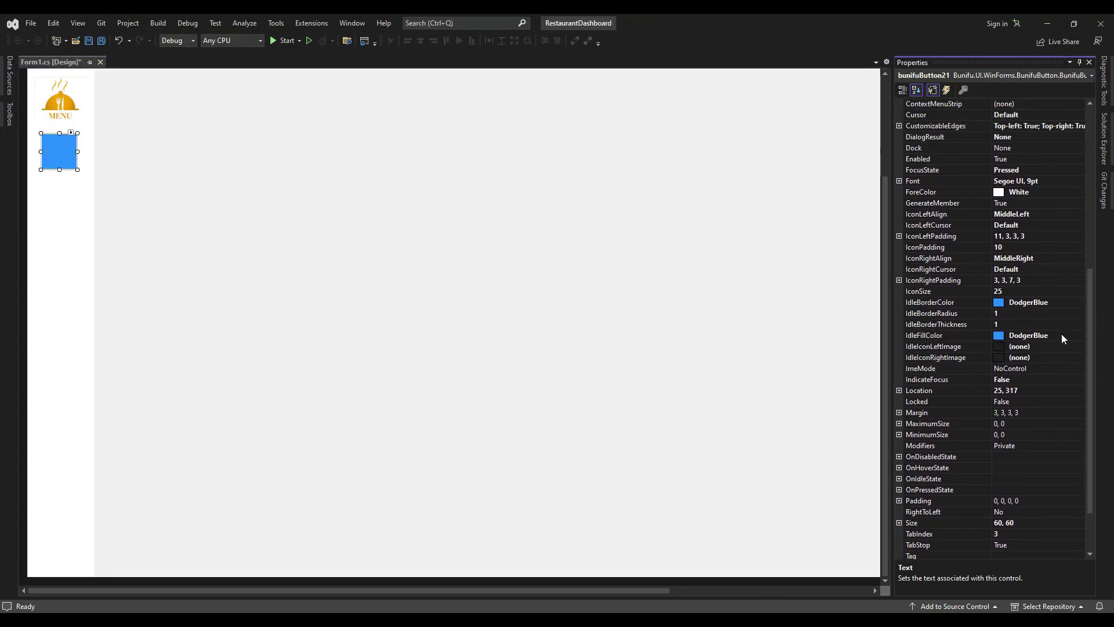
left_click(1059, 302)
key("ctrl+a")
type("255, 255, 255")
Set the border and fill colors of the button's hover state to 255, 255, 255.
scroll(1037, 354, "down", 1)
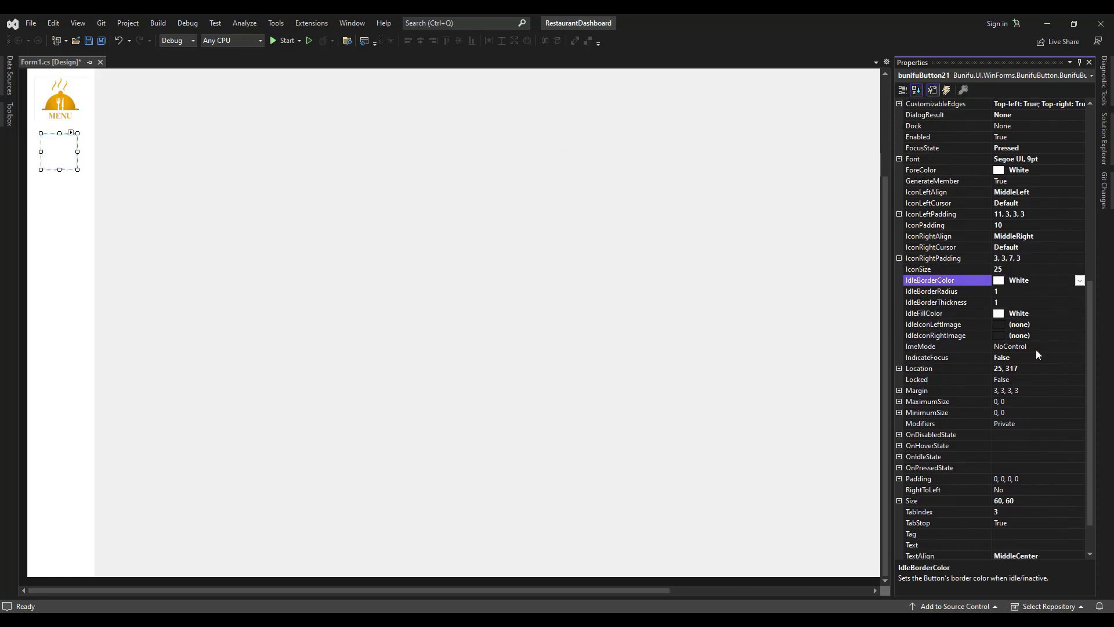
left_click(899, 446)
left_click(1057, 457)
key("ctrl+a")
type("255, 255, 255")
left_click(1060, 500)
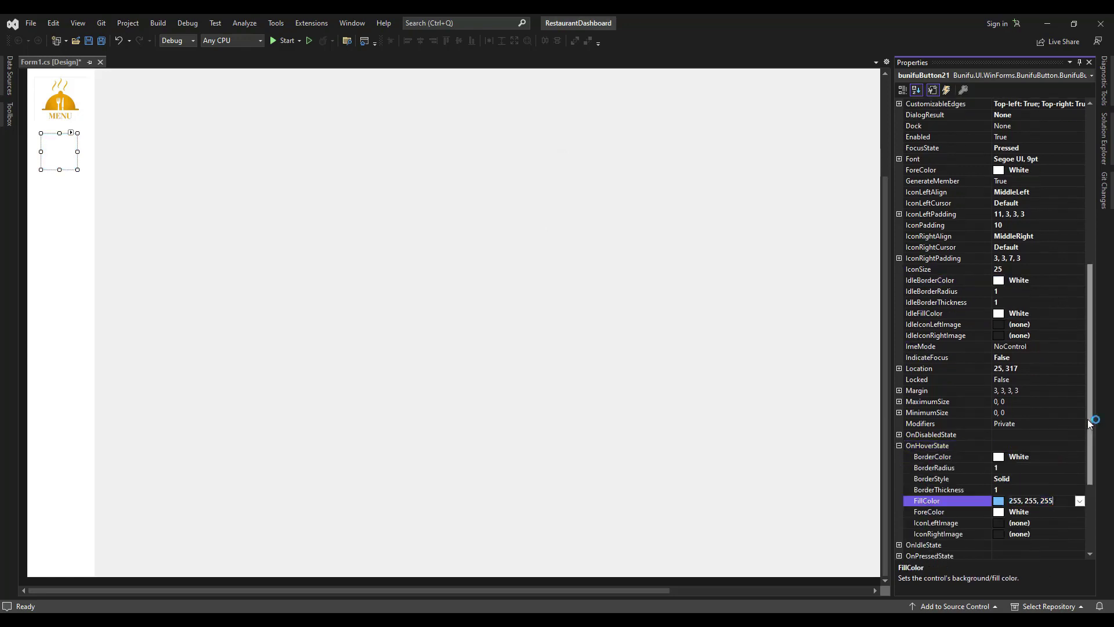
Expand the button's idle and pressed state settings and set the pressed state's border and fill colors to White.
scroll(915, 462, "down", 3)
double_click(934, 444)
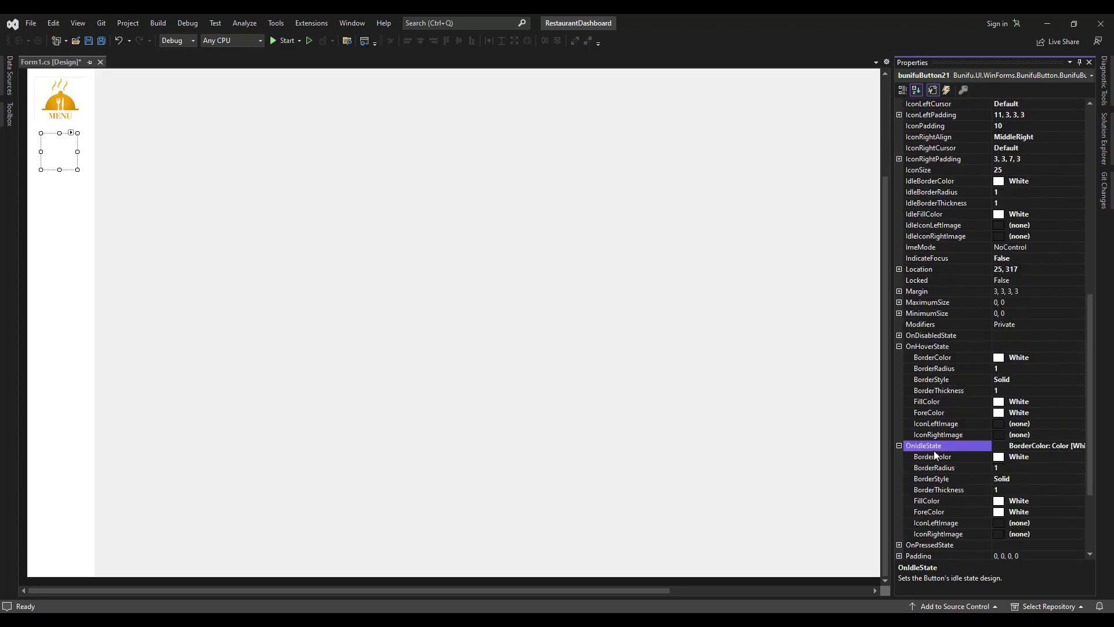
left_click(898, 545)
left_click(1041, 468)
left_click(1055, 511)
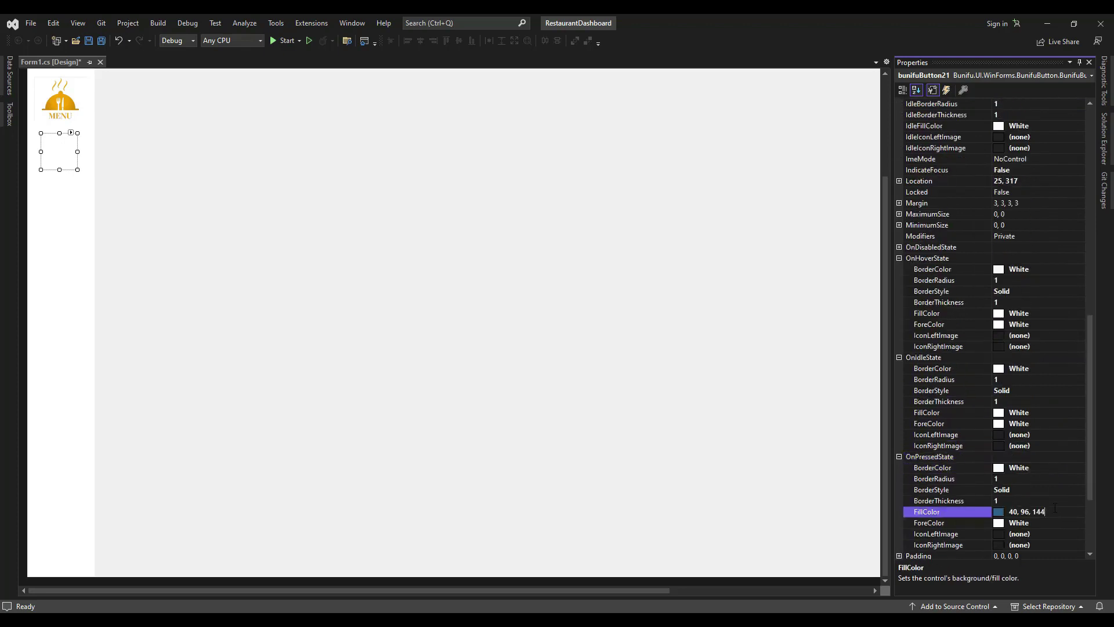
Import the gray home outline icon as the left icon image of the button's idle state.
scroll(945, 342, "down", 1)
left_click(1059, 411)
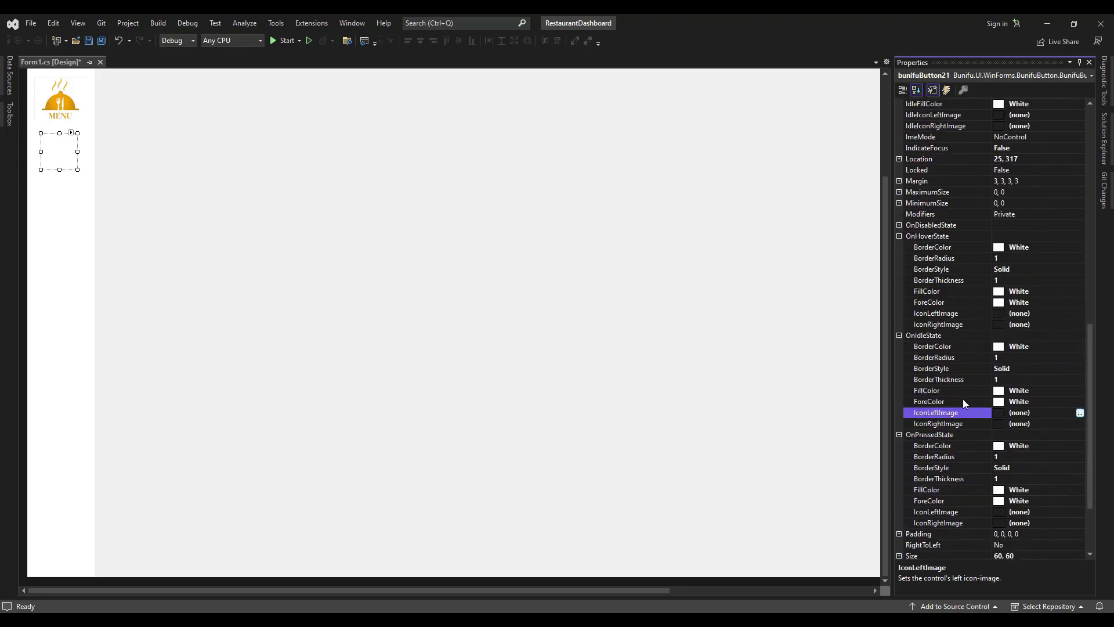
left_click(441, 259)
left_click(765, 192)
left_click(1015, 594)
key("Return")
Import the colored home icon as the left icon image of the button's hover state.
scroll(1014, 344, "up", 2)
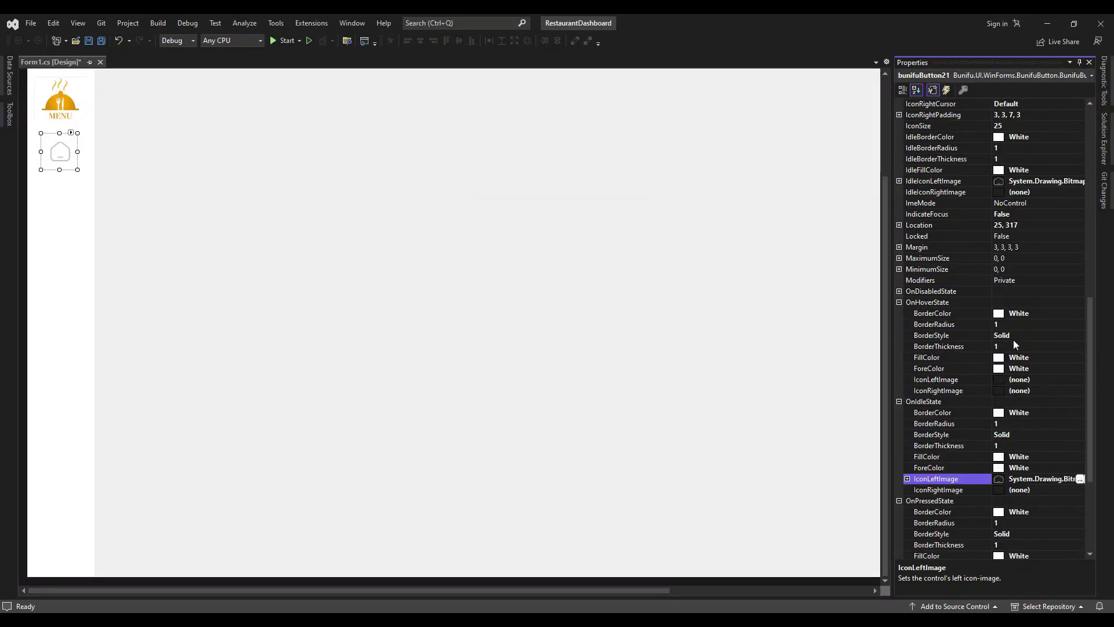
left_click(1084, 379)
left_click(408, 242)
left_click(438, 256)
left_click(699, 187)
left_click(1023, 598)
left_click(638, 407)
Import the orange home (1) image as the left icon image of the home button's pressed state.
scroll(1079, 360, "down", 3)
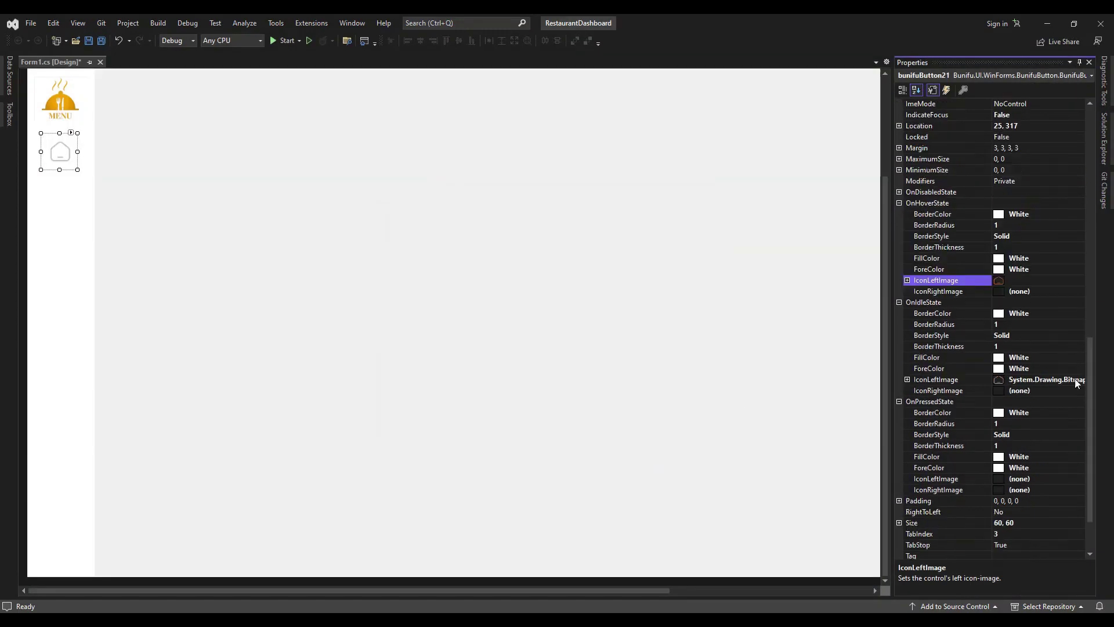
left_click(1081, 479)
left_click(410, 242)
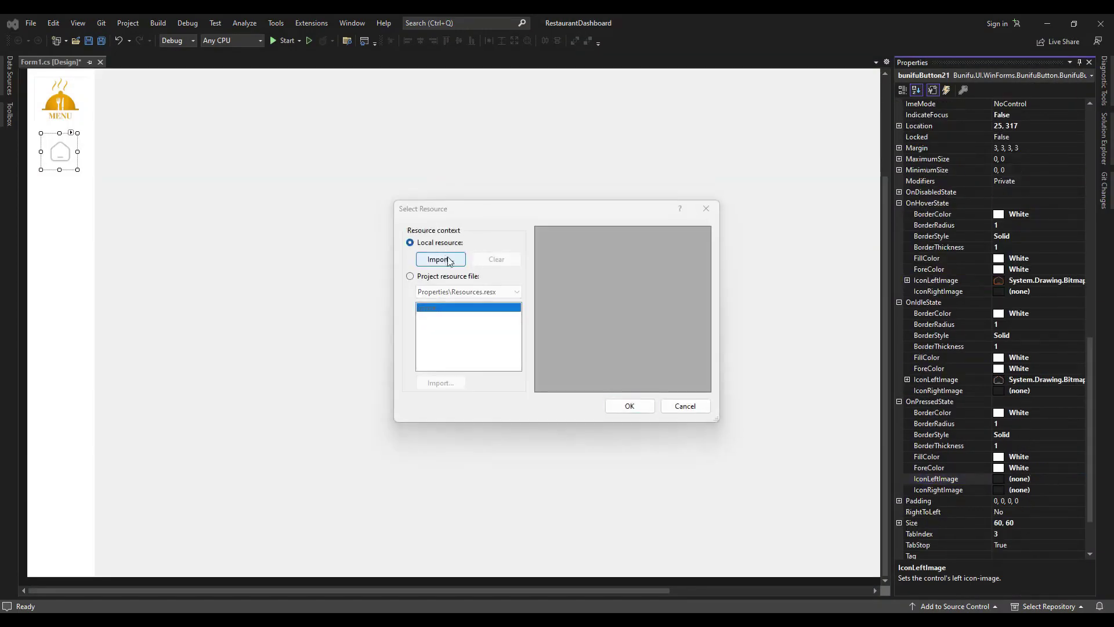
left_click(440, 259)
left_click(696, 197)
left_click(1016, 596)
left_click(635, 406)
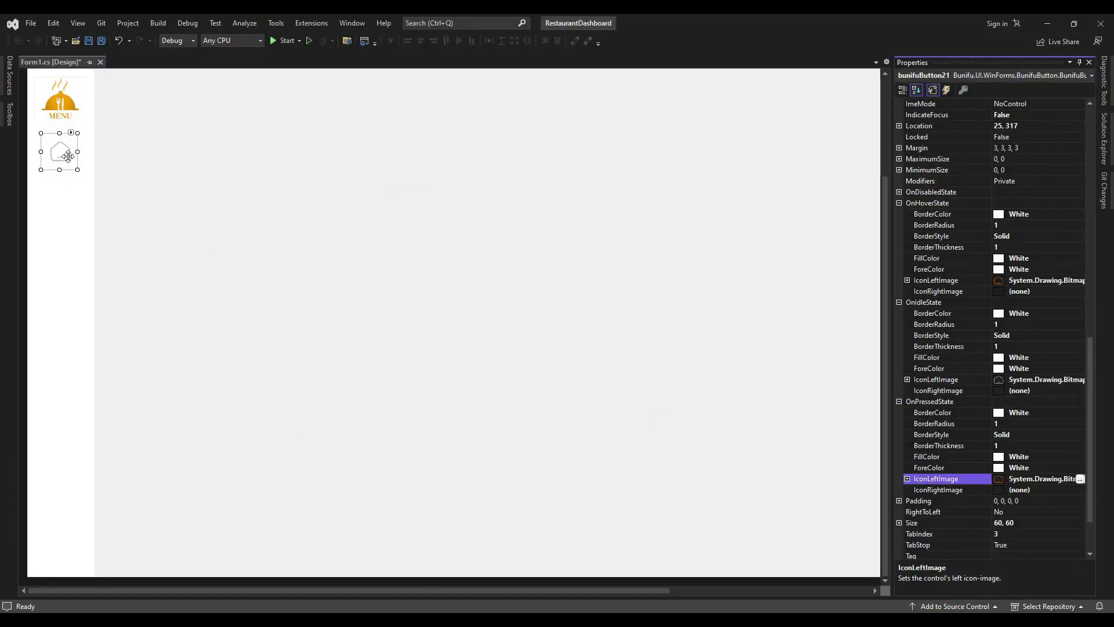
Duplicate the home button directly below it and import dashboards (1) as the copy's left icon.
left_click(59, 268)
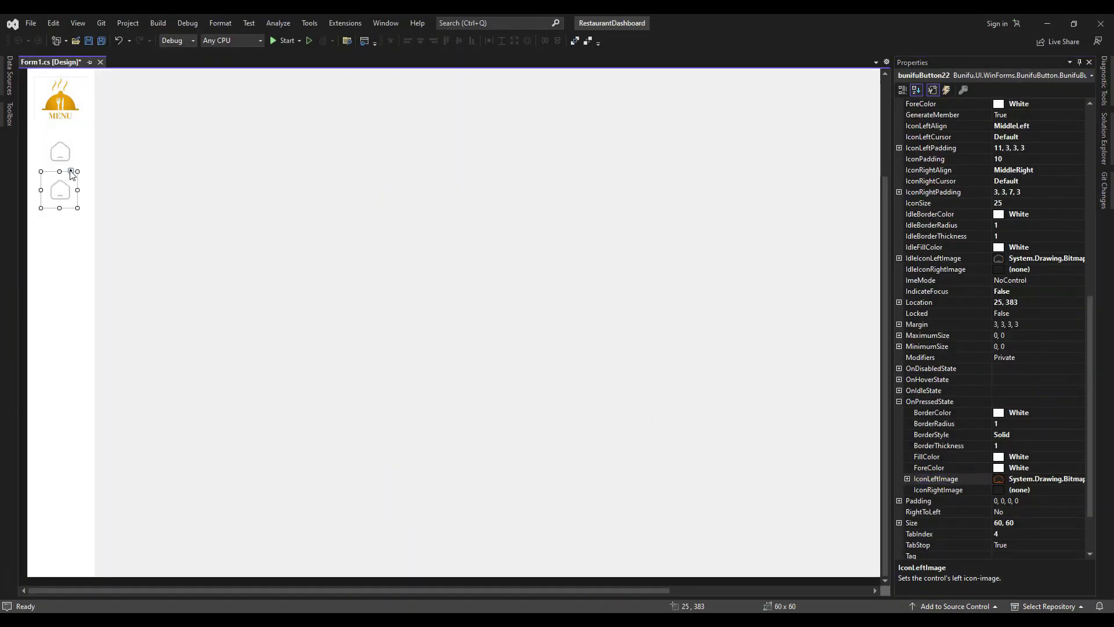
left_click(71, 172)
left_click(217, 282)
left_click(441, 259)
left_click(386, 199)
left_click(1015, 593)
left_click(629, 404)
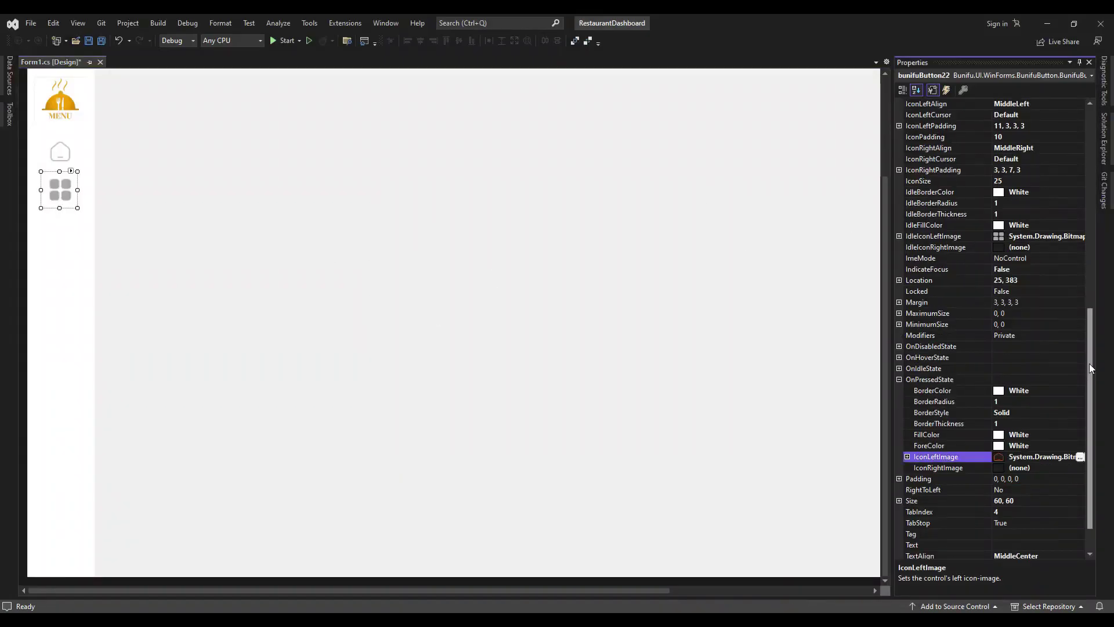
Import the orange dashboards image as the left icon image of the new button's pressed state.
scroll(1088, 363, "down", 2)
left_click(1081, 416)
left_click(437, 325)
left_click(448, 199)
left_click(1015, 593)
left_click(629, 404)
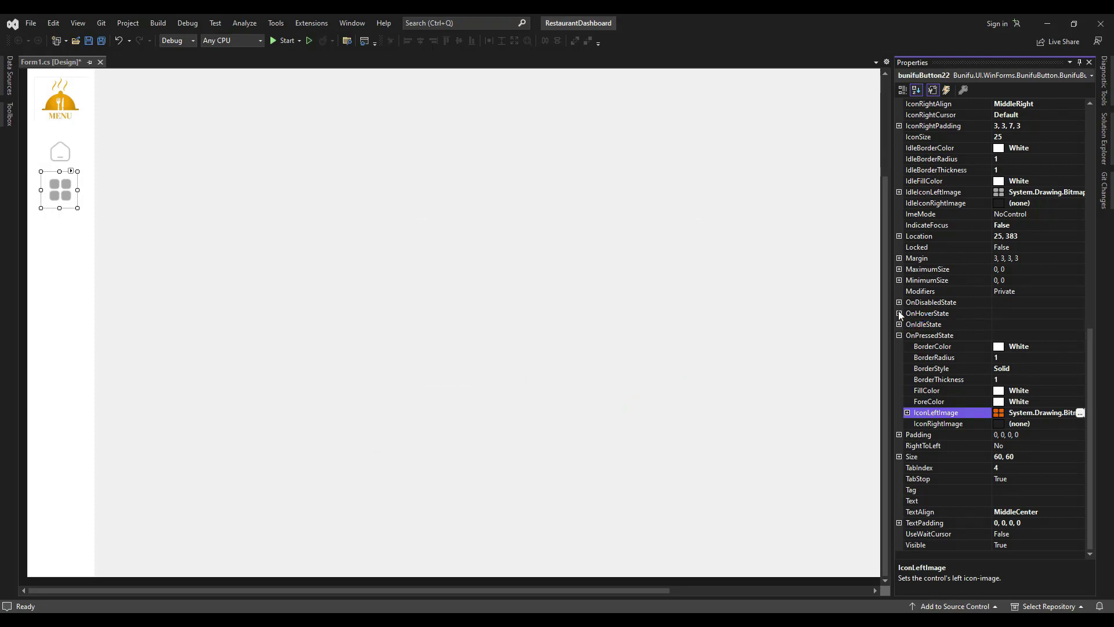
Import the orange dashboards image as the left icon image of the dashboards button's hover state.
left_click(898, 313)
left_click(1079, 390)
left_click(441, 259)
left_click(449, 197)
left_click(1016, 592)
left_click(629, 406)
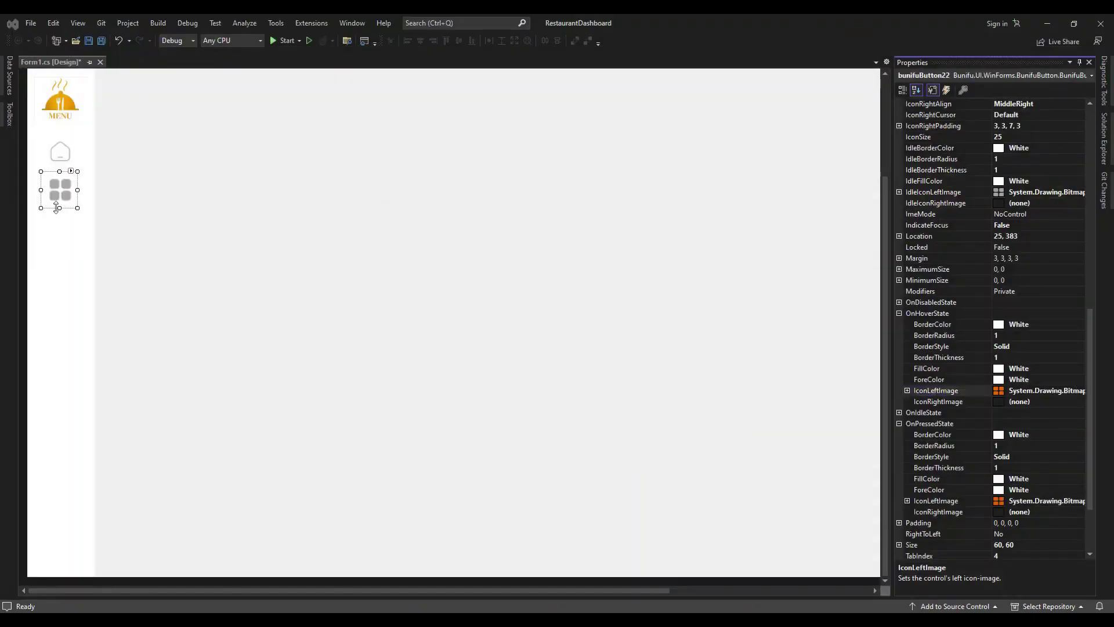
Duplicate the dashboards button directly below it and import pie-graph as the copy's left icon.
left_click(53, 187)
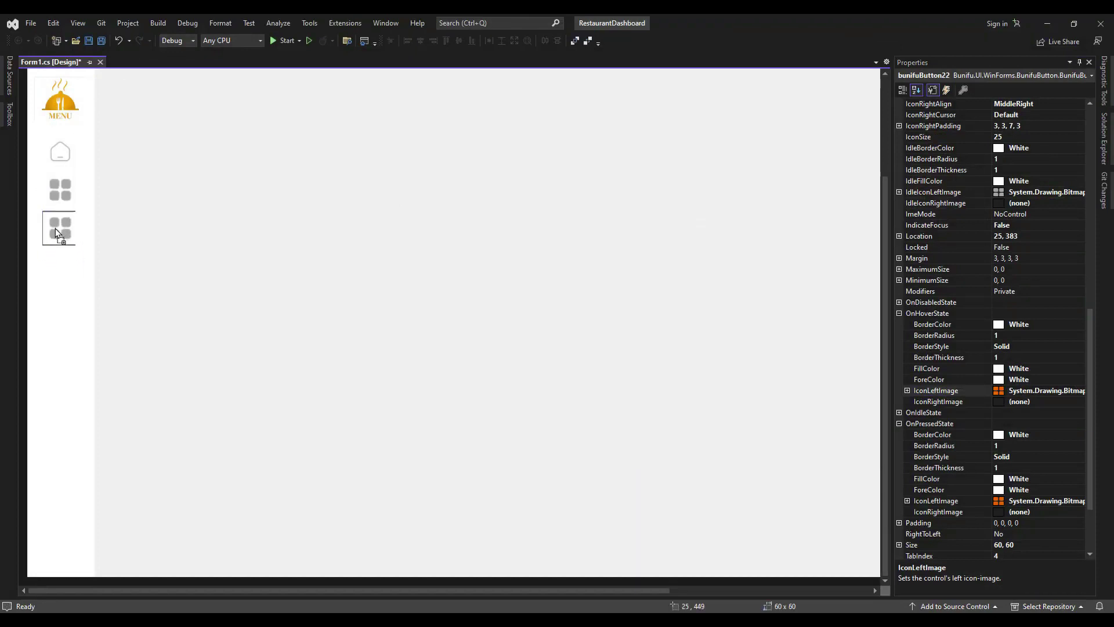
left_click(55, 228)
left_click(70, 209)
left_click(216, 318)
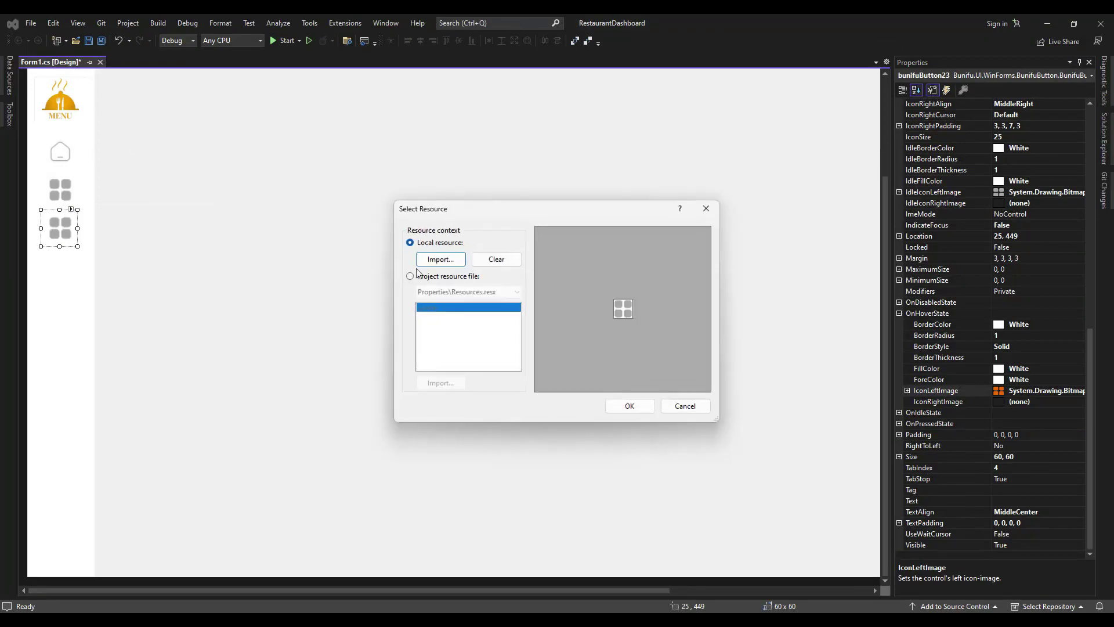
left_click(429, 262)
double_click(386, 276)
left_click(629, 403)
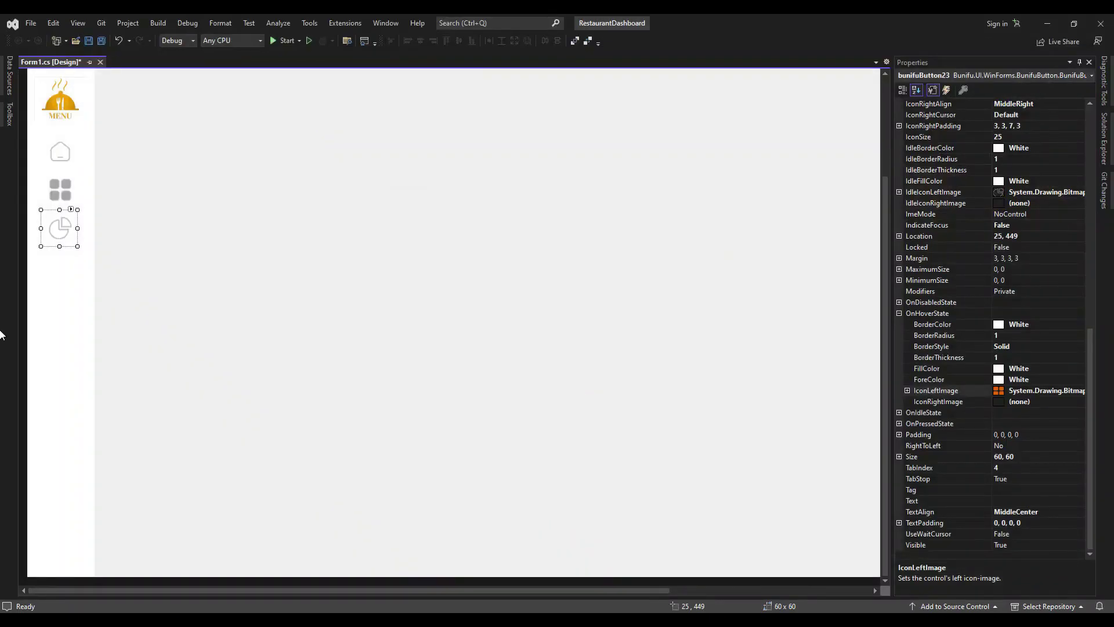
Import the orange pie-graph (1) image as the left icon image of the pie-graph button's hover state.
left_click(1024, 391)
left_click(1079, 390)
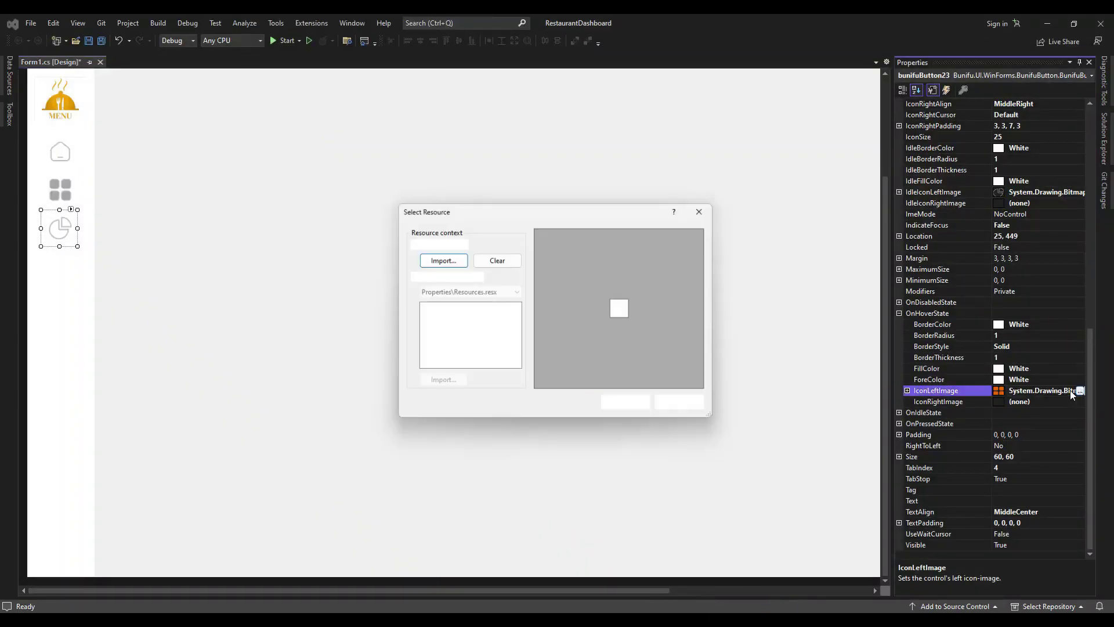
left_click(433, 260)
left_click(334, 277)
left_click(1024, 593)
left_click(630, 406)
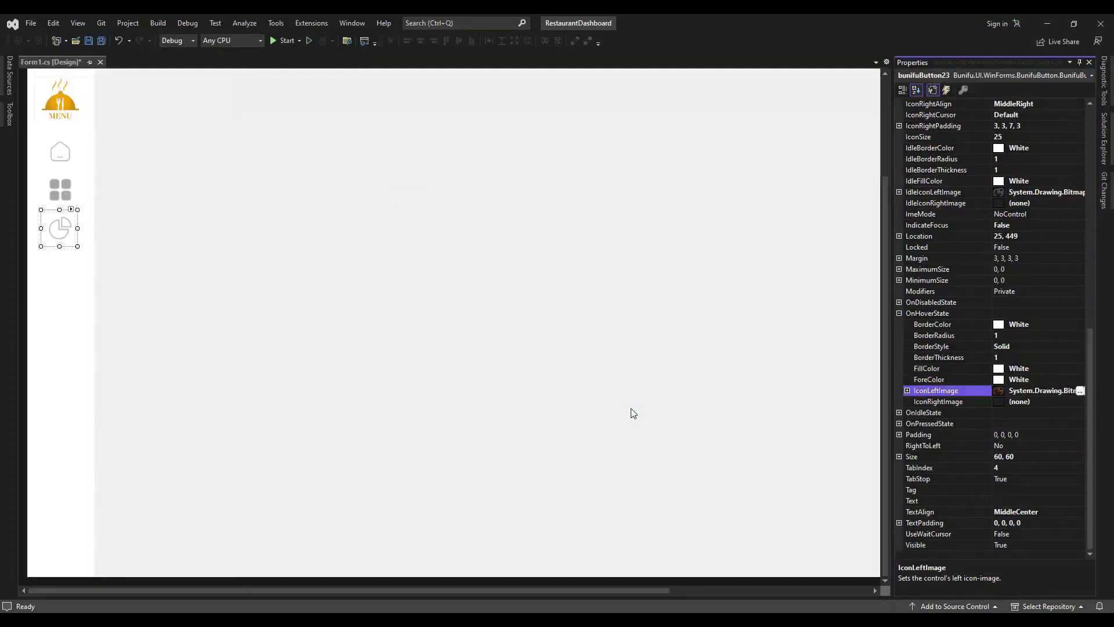
Import the orange pie-graph (1) image as the left icon image of the pie-graph button's pressed state.
left_click(899, 423)
left_click(1024, 501)
left_click(1079, 500)
left_click(463, 259)
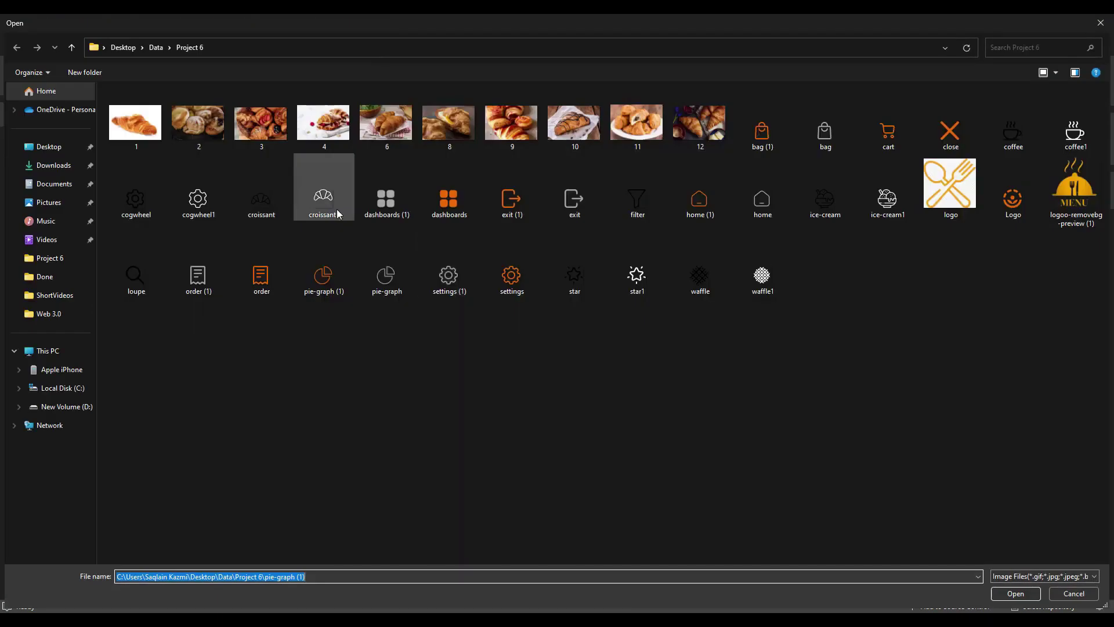
left_click(324, 262)
left_click(1011, 593)
left_click(627, 406)
Duplicate the pie-graph button directly below it and import order (1) as the copy's left icon.
left_click_drag(63, 230, 60, 287, "ctrl")
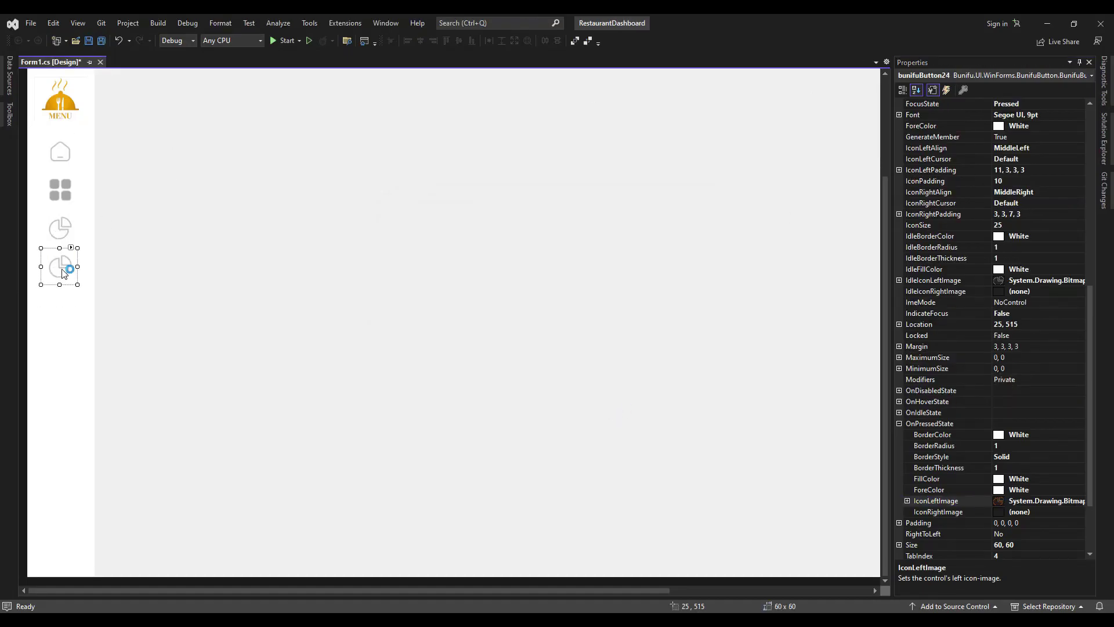
left_click(71, 248)
left_click(215, 357)
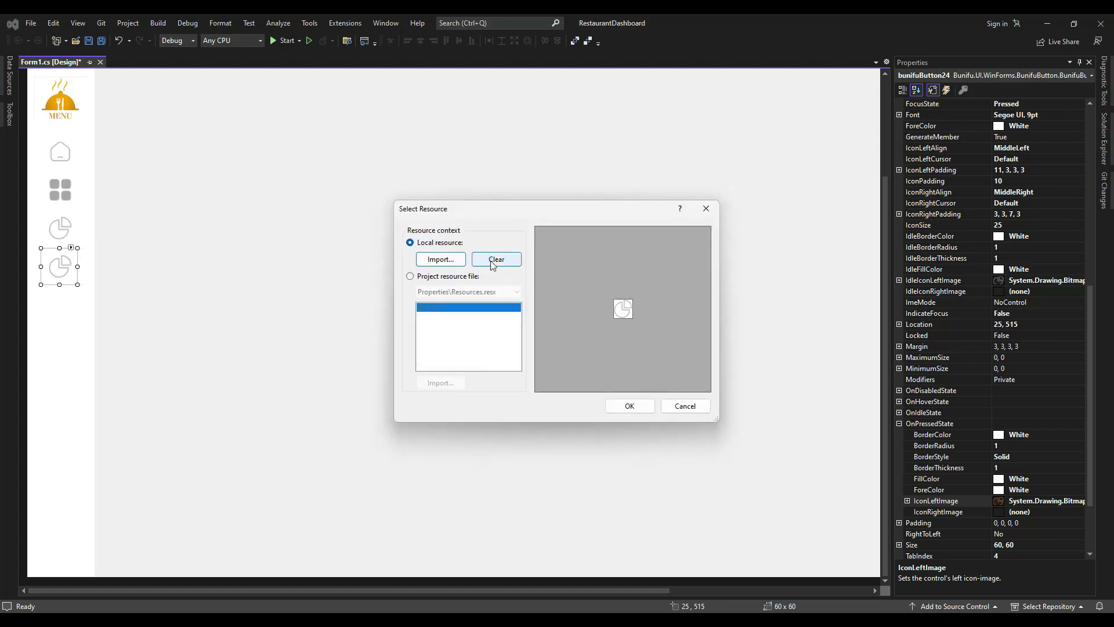
left_click(463, 258)
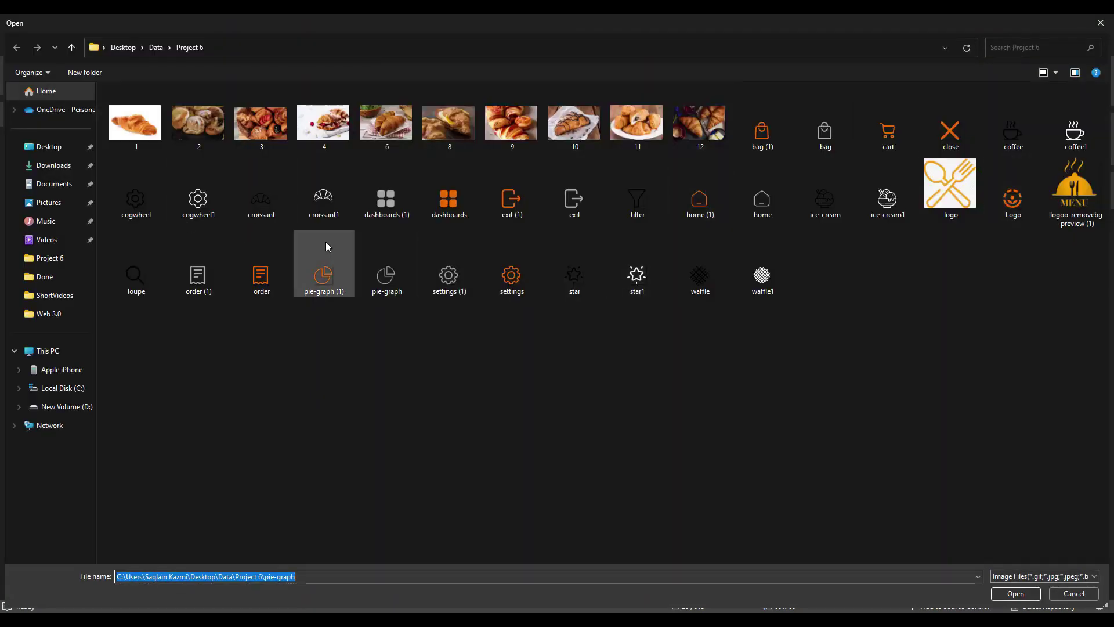
double_click(204, 282)
key("Return")
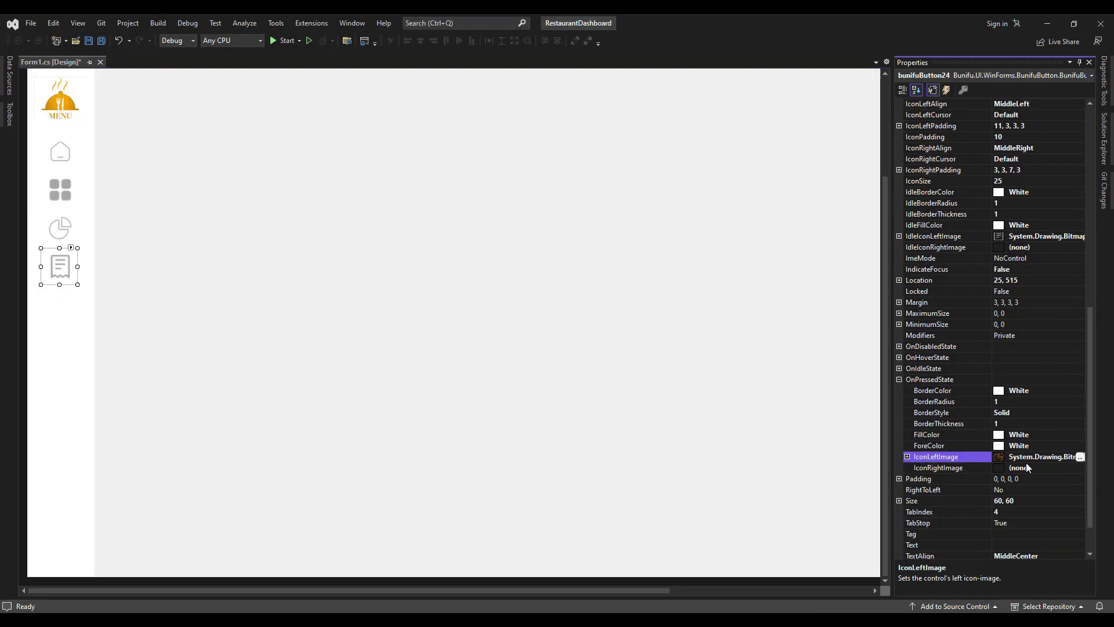
Import the orange order image as the left icon image of the order button's pressed state.
left_click(1079, 456)
left_click(436, 260)
double_click(270, 281)
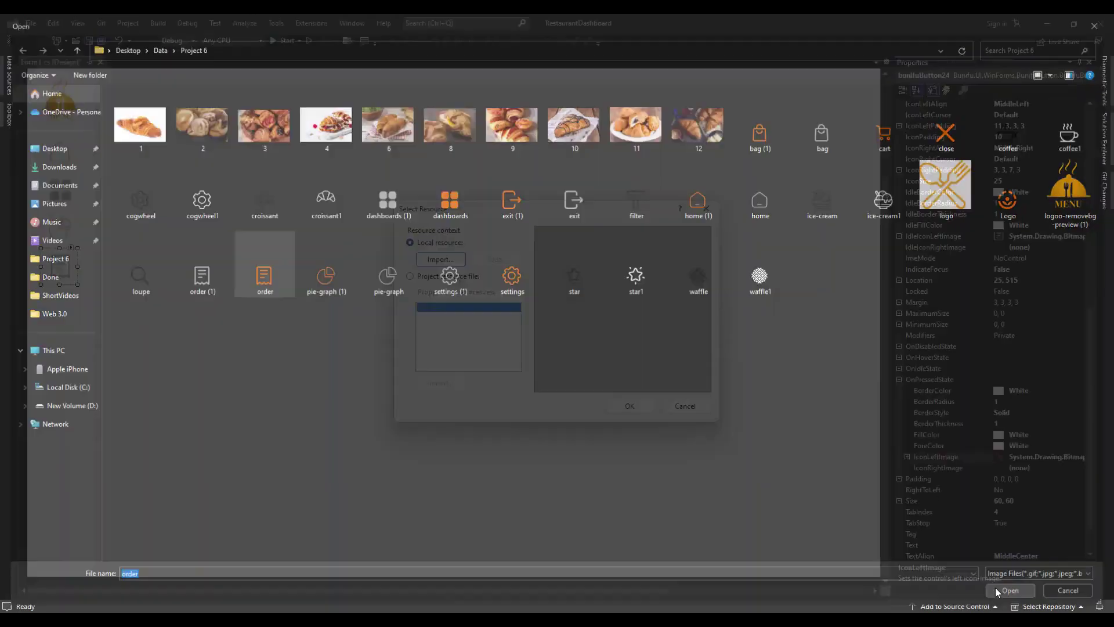
key("Return")
Import the orange order image as the left icon image of the order button's hover state.
left_click(898, 358)
left_click(1044, 434)
left_click(1080, 435)
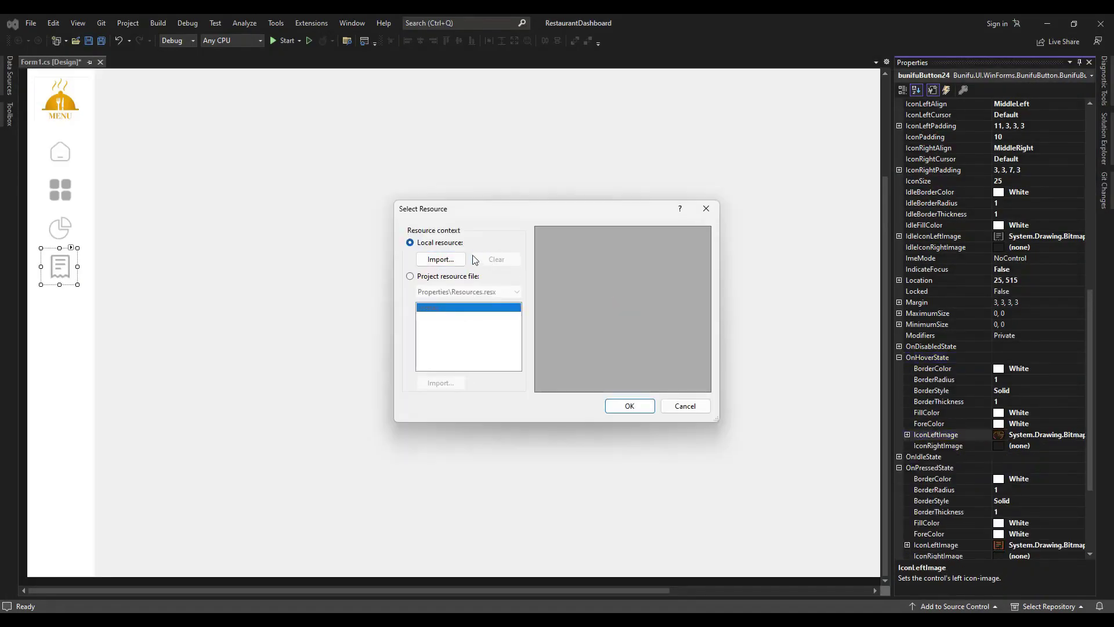
left_click(447, 259)
left_click(285, 276)
left_click(1006, 592)
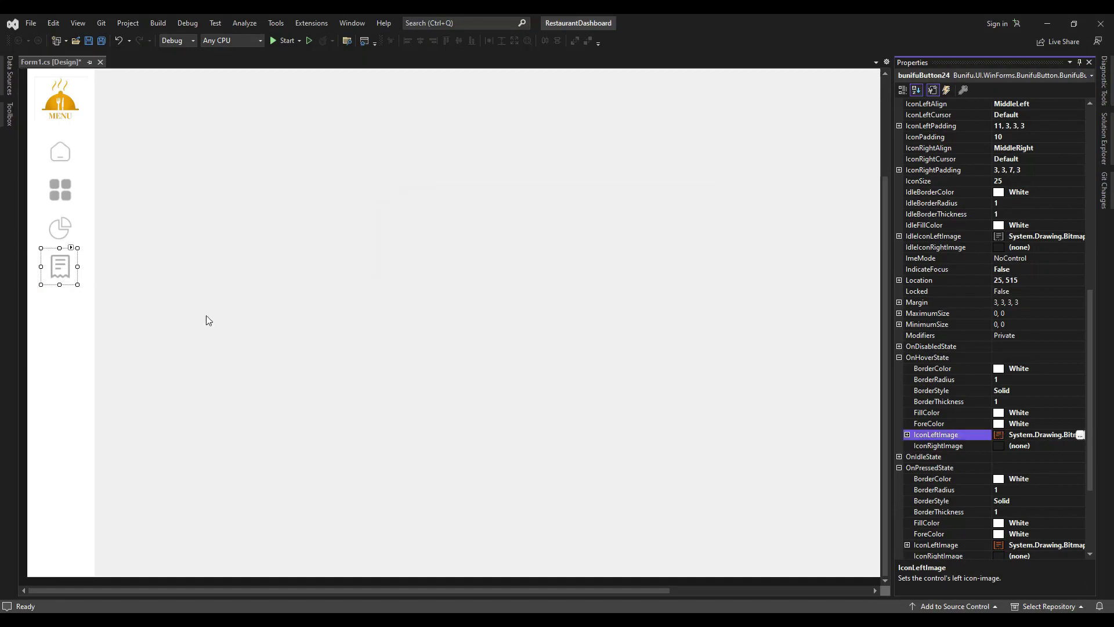
Duplicate the order button directly below it and import bag as the copy's left icon.
left_click_drag(59, 268, 64, 305)
left_click(73, 285)
left_click(217, 398)
left_click(430, 261)
left_click(824, 130)
left_click(1015, 593)
left_click(630, 405)
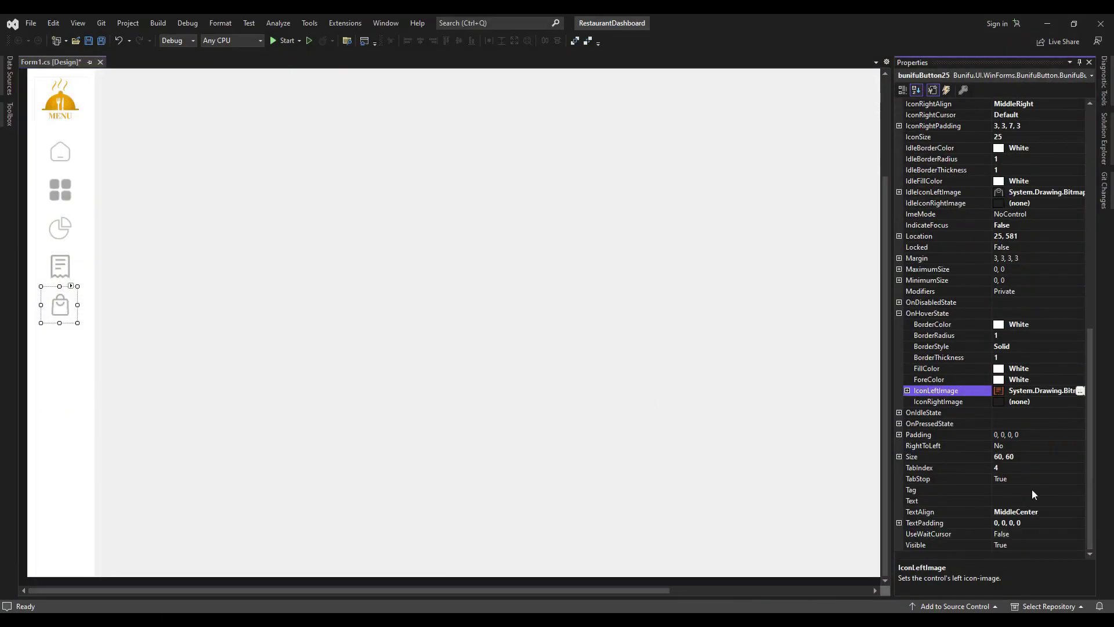
Import the orange bag (1) image as the left icon image of the bag button's hover state.
left_click(1079, 390)
left_click(438, 259)
left_click(762, 125)
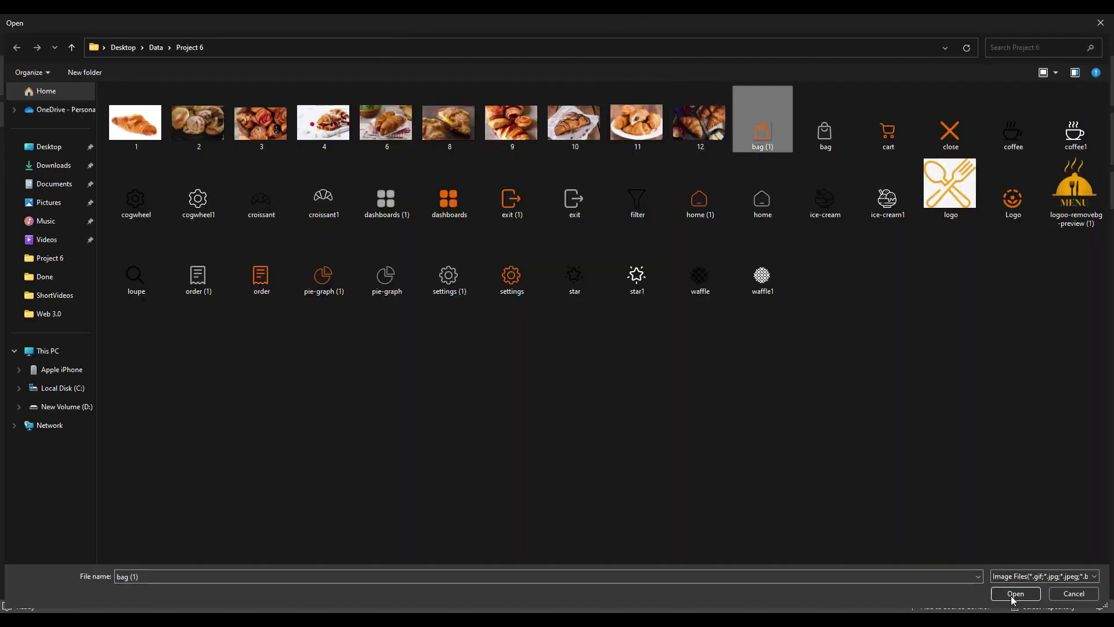
left_click(1014, 594)
left_click(638, 408)
Import the orange bag (1) image as the left icon image of the bag button's pressed state.
left_click(899, 424)
left_click(936, 500)
left_click(1080, 500)
left_click(438, 260)
left_click(762, 124)
left_click(1014, 592)
left_click(636, 408)
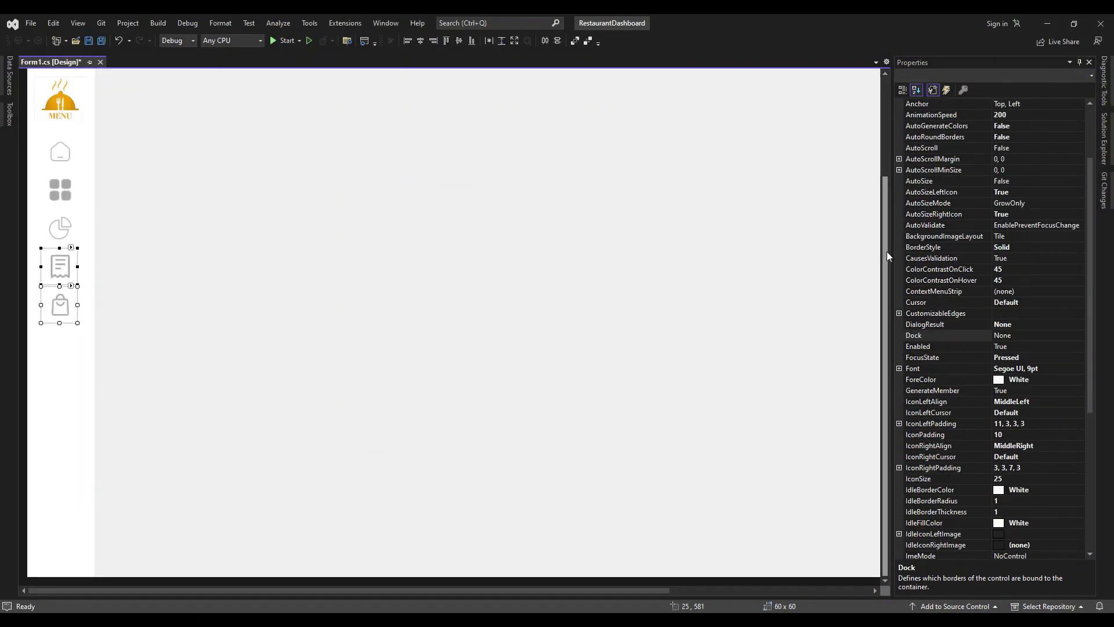
Place copies of the order and bag buttons together at the lower end of the white side panel.
left_click_drag(886, 274, 882, 172)
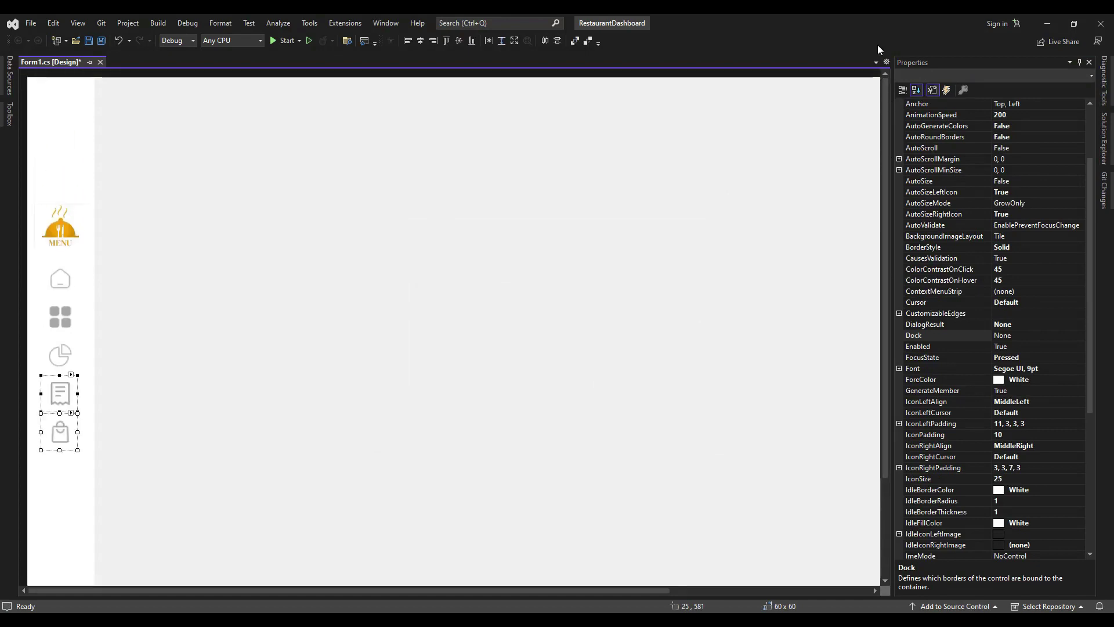
left_click(46, 152)
left_click_drag(34, 144, 70, 317)
left_click_drag(59, 157, 61, 205)
left_click(750, 388)
left_click_drag(885, 355, 879, 450)
mouse_move(58, 261)
left_mouse_down()
mouse_move(54, 190)
mouse_move(40, 440)
mouse_move(54, 500)
left_mouse_up()
key("ctrl+z")
left_click(179, 345)
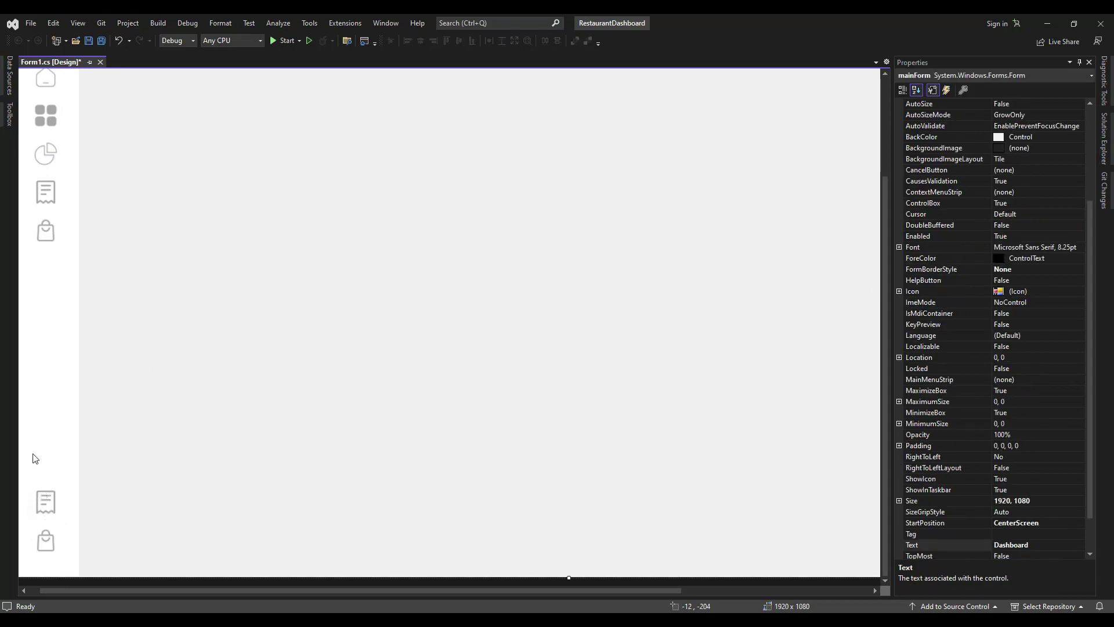
Set the icon padding of the copied order and bag buttons at the panel's lower end to 12.
left_click_drag(33, 455, 55, 534)
left_click_drag(1089, 276, 1089, 345)
left_click(1007, 313)
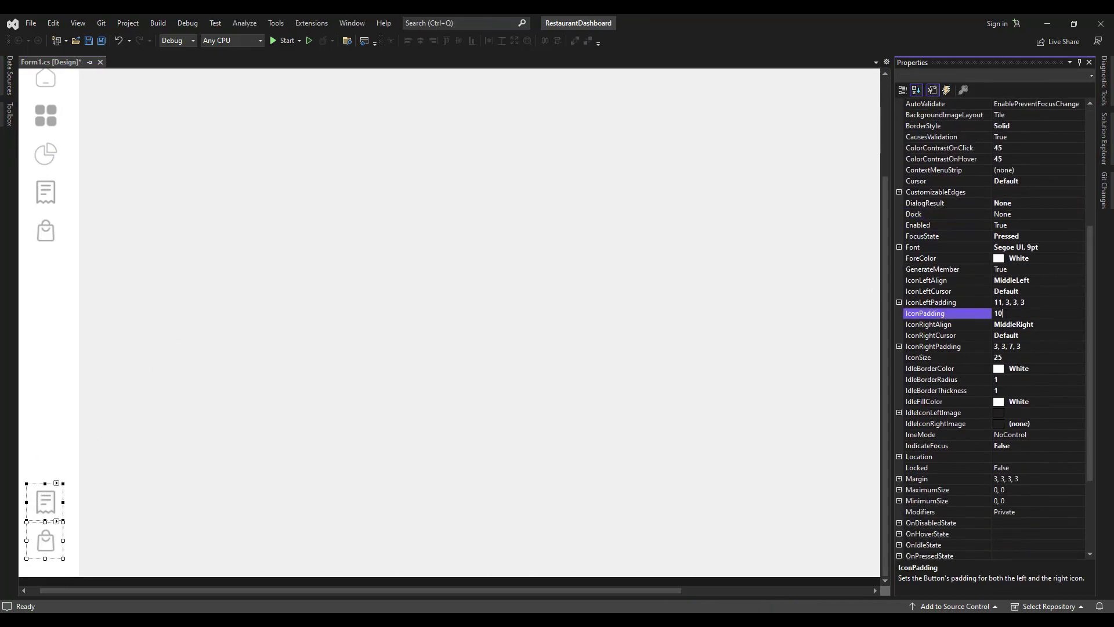
left_click(457, 305)
Set the icon padding of the copied order and bag buttons at the panel's lower end to 15.
left_click_drag(49, 458, 56, 549)
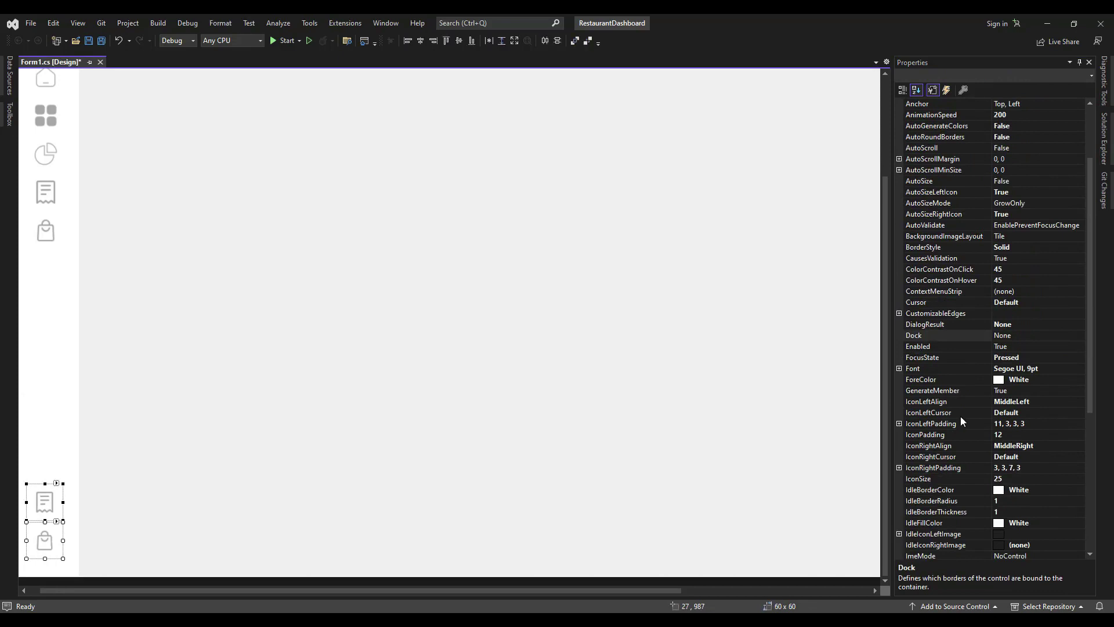
left_click(1010, 434)
key("BackSpace")
left_click(423, 469)
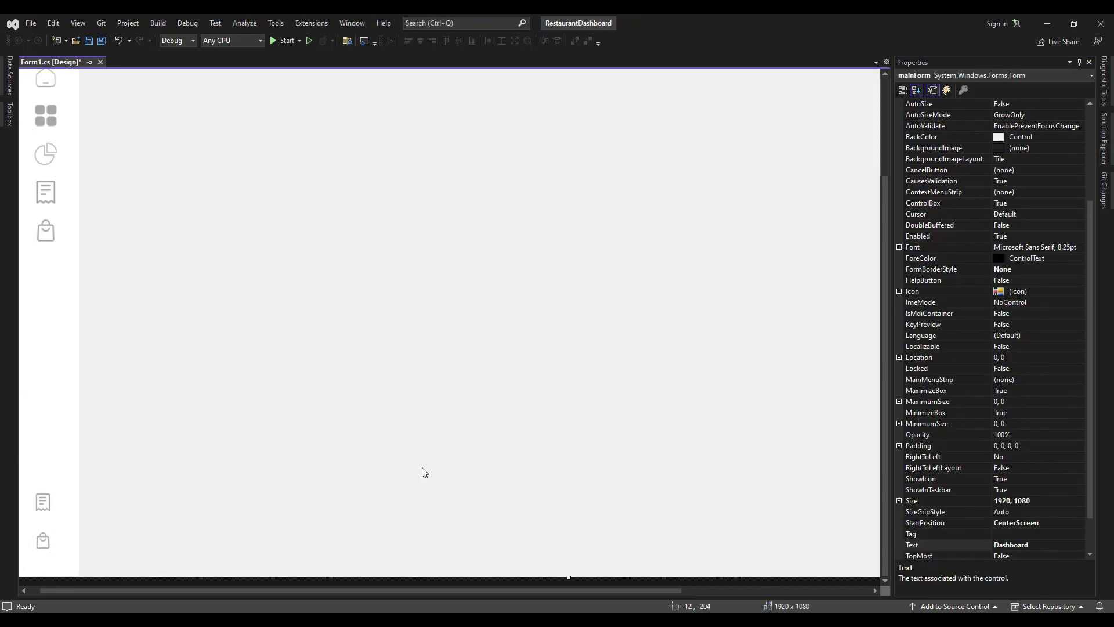
Set the icon padding of the five upper navigation buttons to 14 and shift the group slightly to the right.
left_click_drag(885, 281, 885, 246)
left_click_drag(51, 315, 42, 115)
left_click(1009, 434)
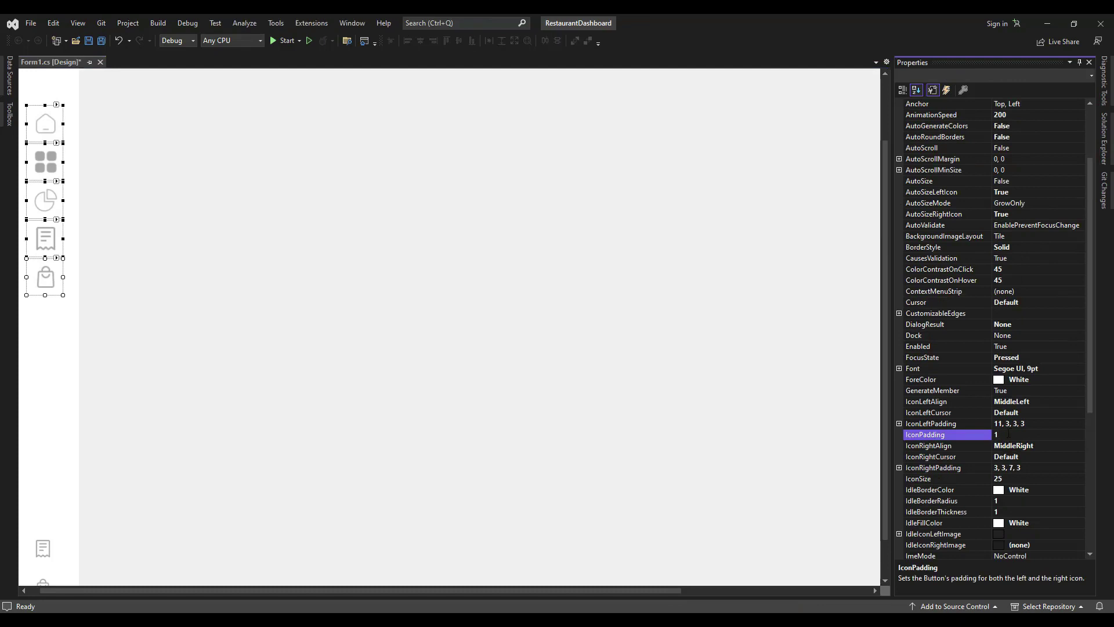
left_click_drag(57, 335, 40, 116)
left_click_drag(46, 286, 49, 286)
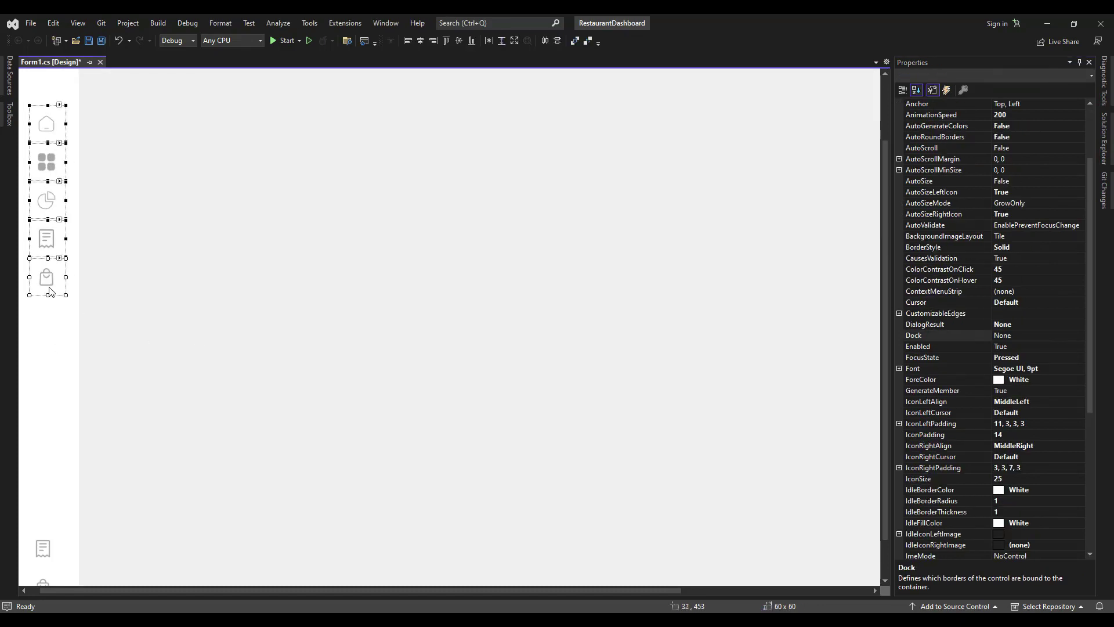
Move the home button up and the bag button down, and space the five upper buttons evenly between them.
left_click(62, 356)
scroll(80, 365, "up", 2)
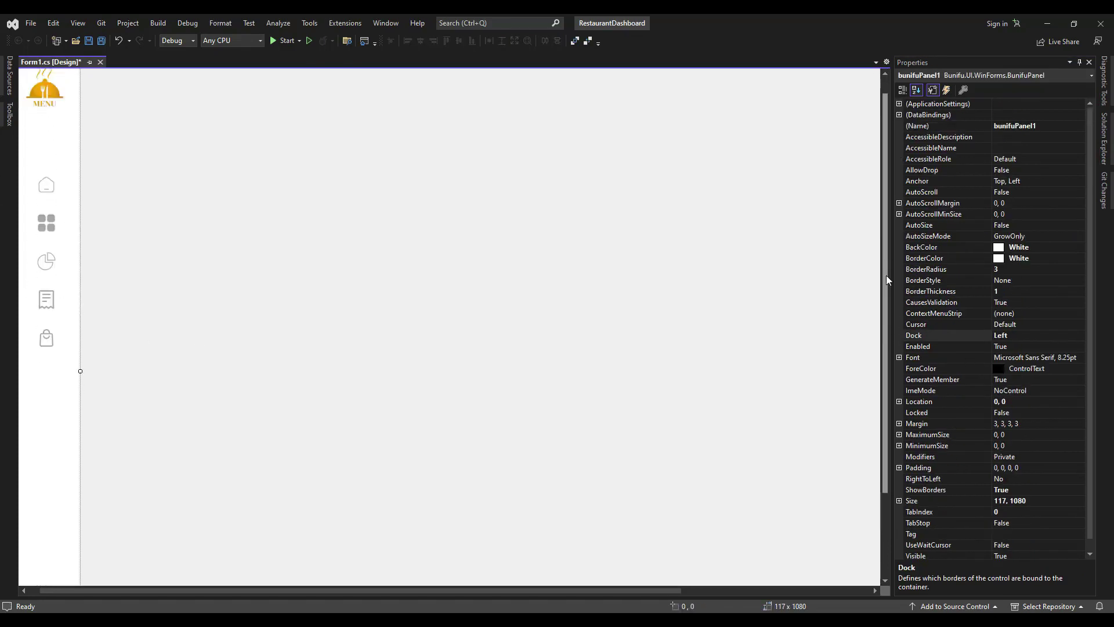
left_click(49, 188)
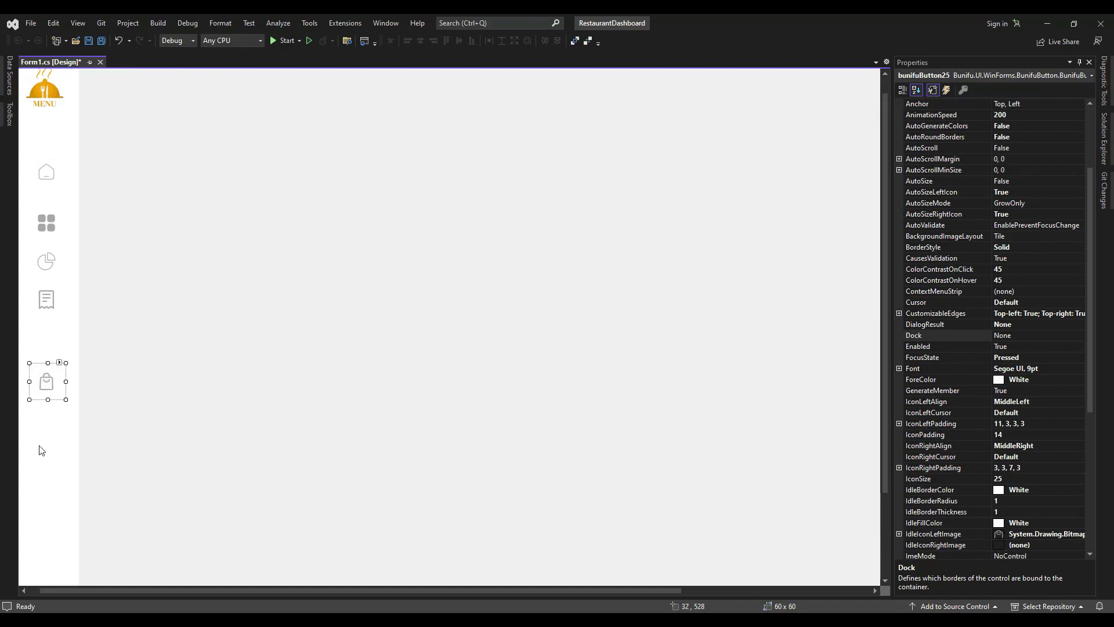
left_click_drag(39, 446, 57, 165)
left_click(34, 471)
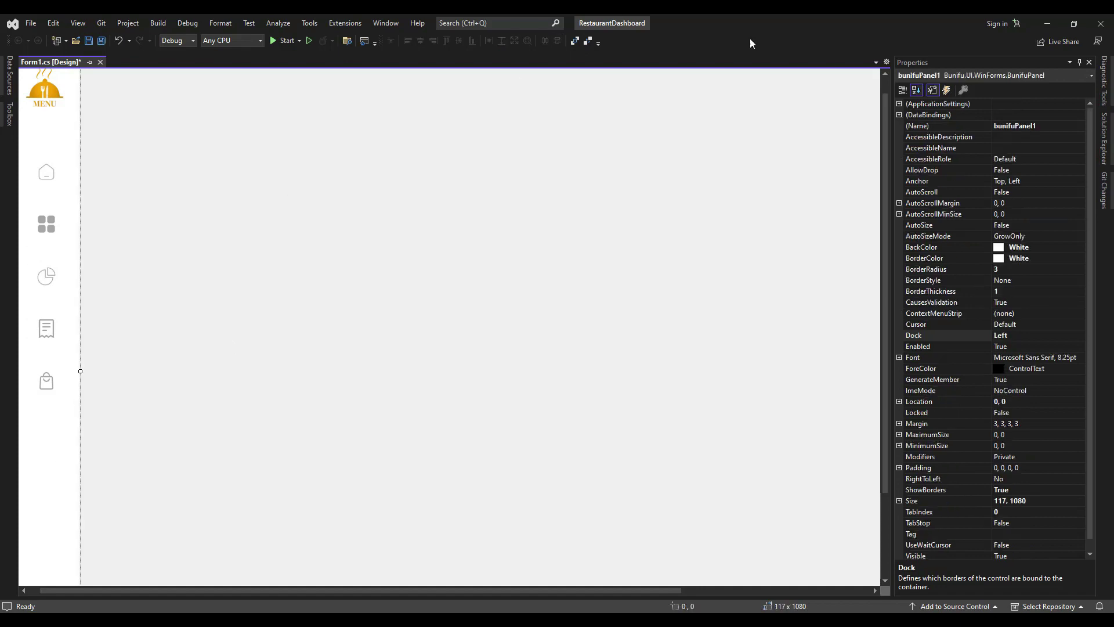
Replace the idle icon of the copied order button at the side panel's lower end with the settings (1) image.
left_click_drag(885, 232, 886, 325)
left_click(43, 502)
left_click(57, 484)
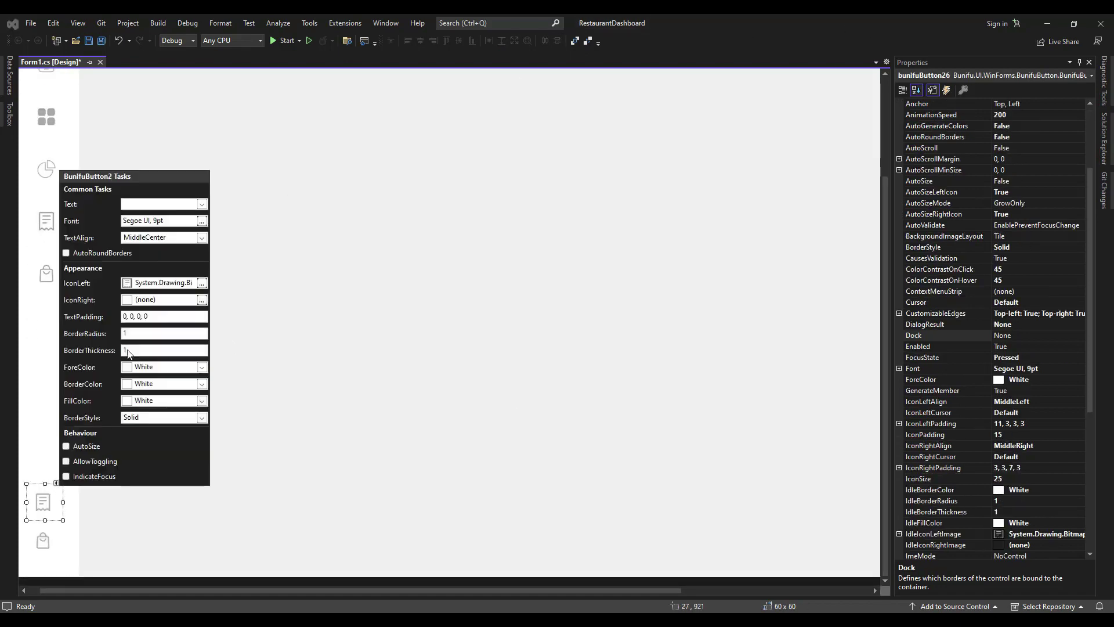
left_click(201, 282)
left_click(438, 256)
left_click(214, 199)
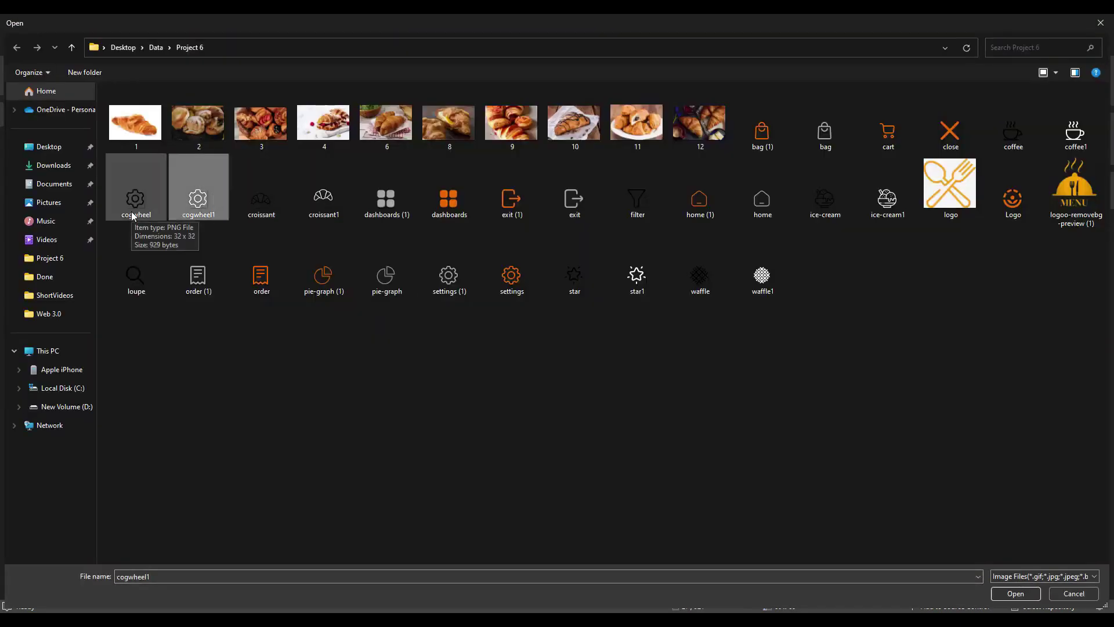
left_click(449, 273)
left_click(1016, 591)
left_click(631, 404)
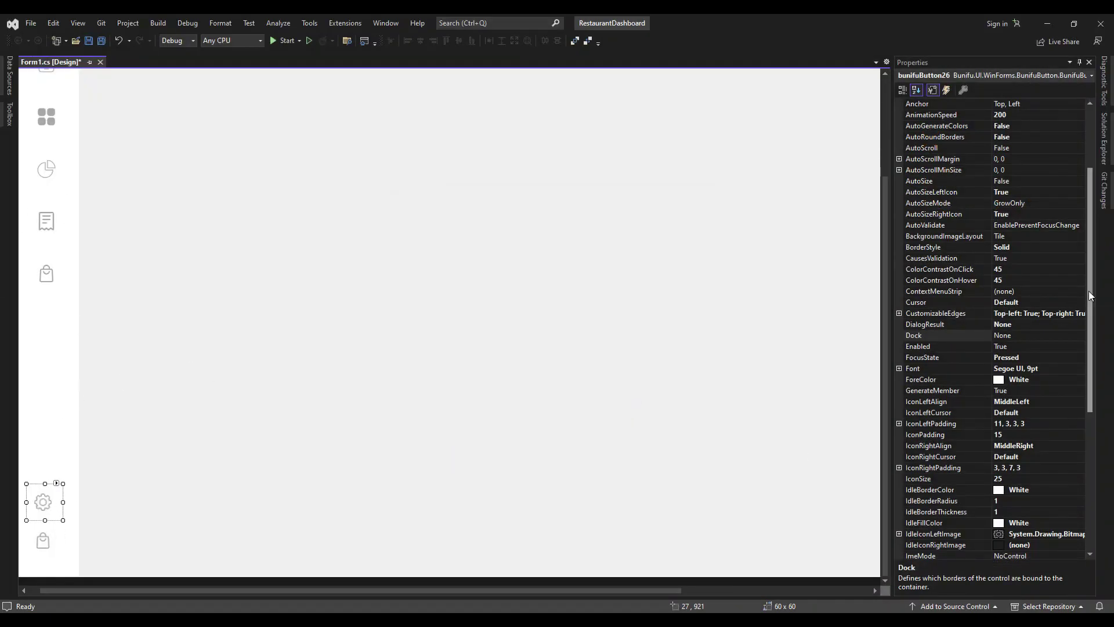
Import the orange settings image as the settings button's left icon for the hover state.
left_click_drag(1089, 324, 1082, 460)
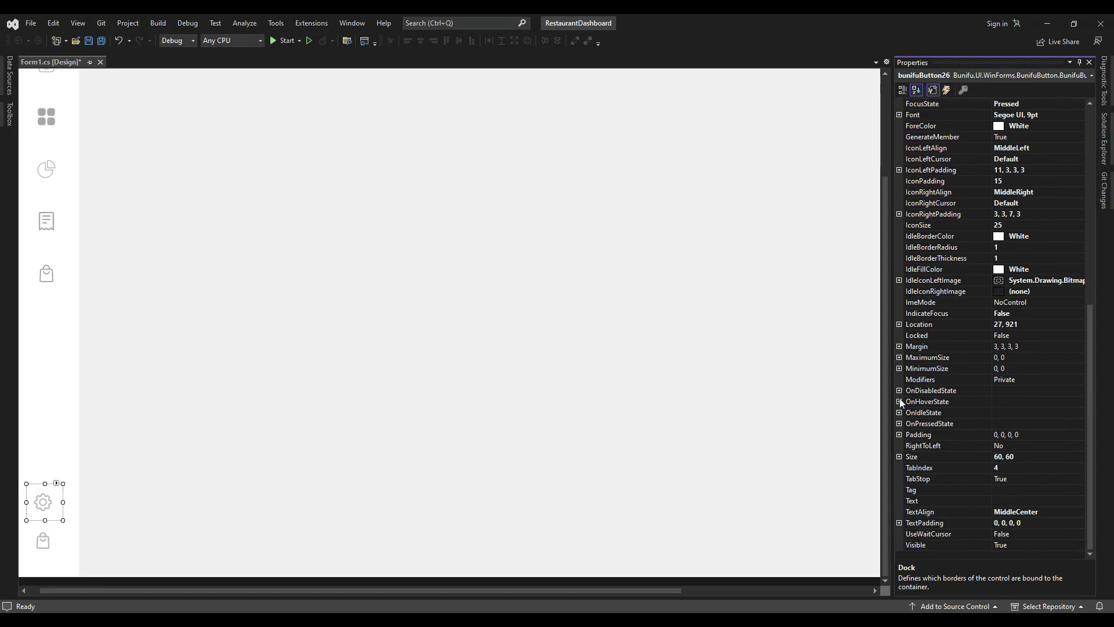
left_click(899, 402)
left_click(1044, 479)
left_click(1080, 479)
left_click(437, 256)
double_click(518, 278)
left_click(631, 403)
Import the orange settings image as the settings button's left icon for the pressed state.
scroll(974, 463, "down", 3)
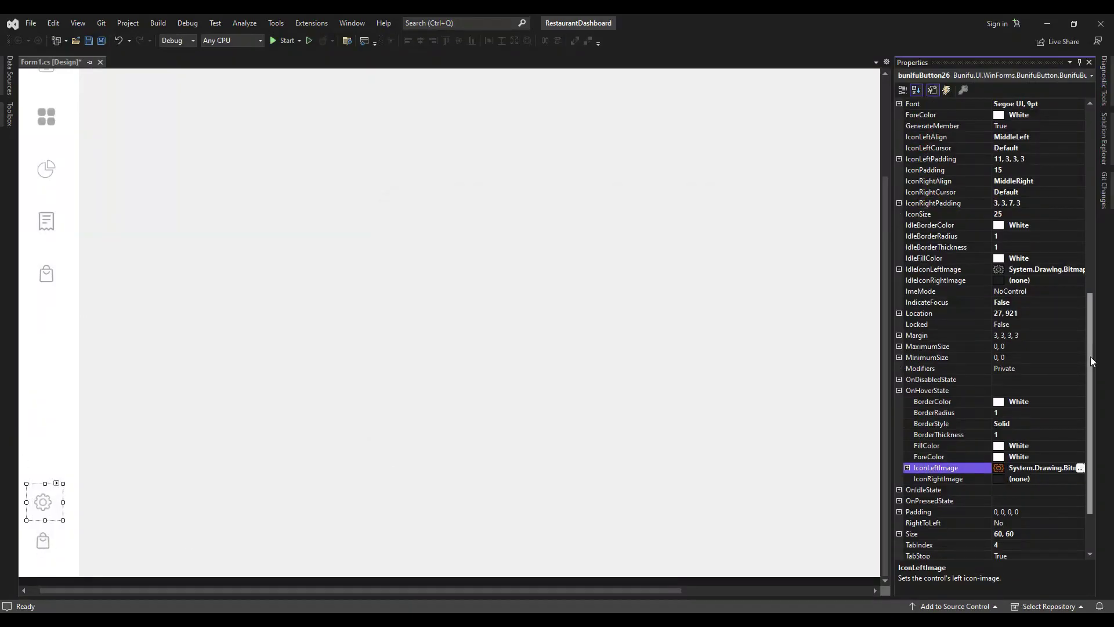
left_click(899, 423)
left_click(1067, 500)
left_click(1080, 500)
left_click(440, 258)
left_click(510, 278)
left_click(1015, 591)
left_click(630, 405)
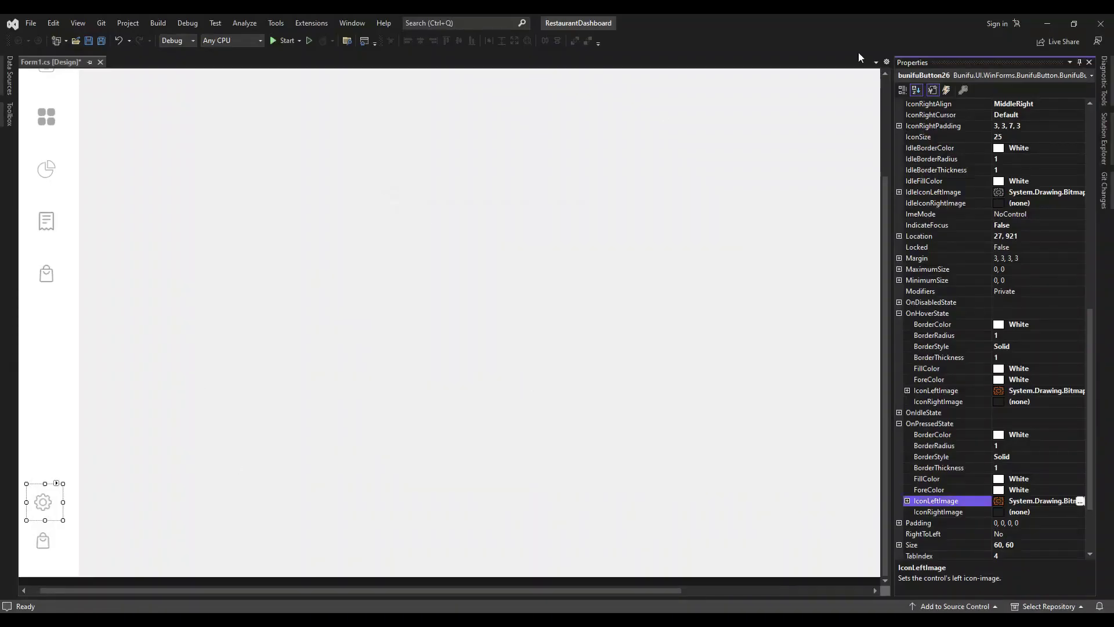
Replace the idle icon of the copied bag button at the panel's lower end with the exit image.
left_click(43, 540)
left_click(57, 522)
left_click(204, 322)
left_click(440, 258)
left_click(574, 200)
left_click(1014, 593)
left_click(629, 405)
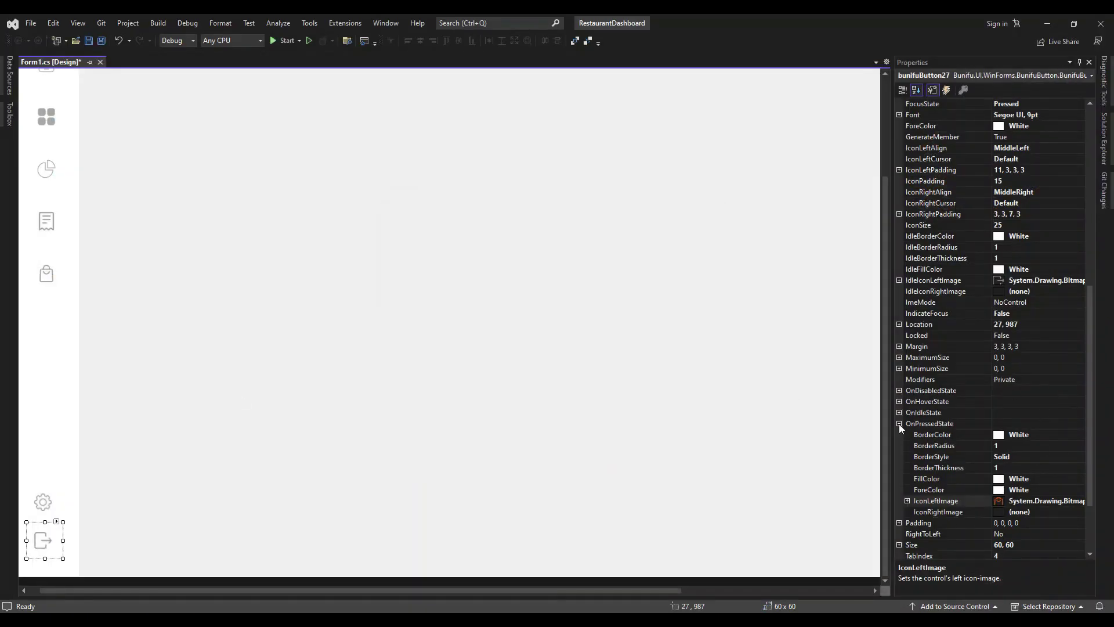
Import the exit (1) image as the exit button's left icon for the pressed state.
left_click(1033, 500)
left_click(1080, 500)
left_click(441, 259)
left_click(512, 192)
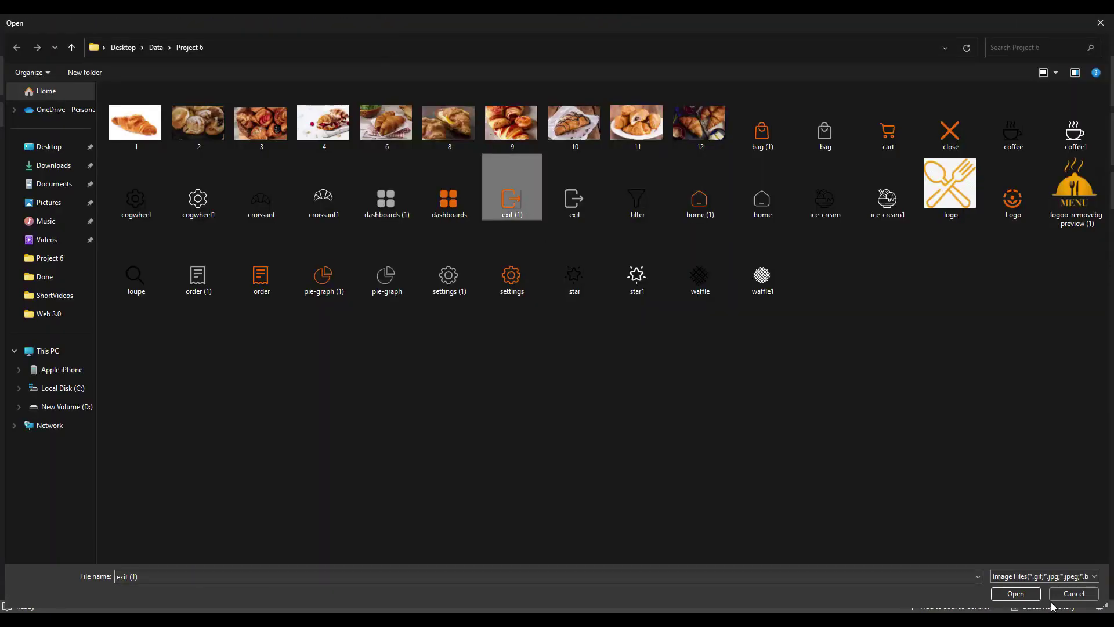
left_click(1015, 594)
left_click(629, 403)
Import the exit (1) image as the exit button's left icon for the hover state.
left_click(919, 401)
left_click(899, 401)
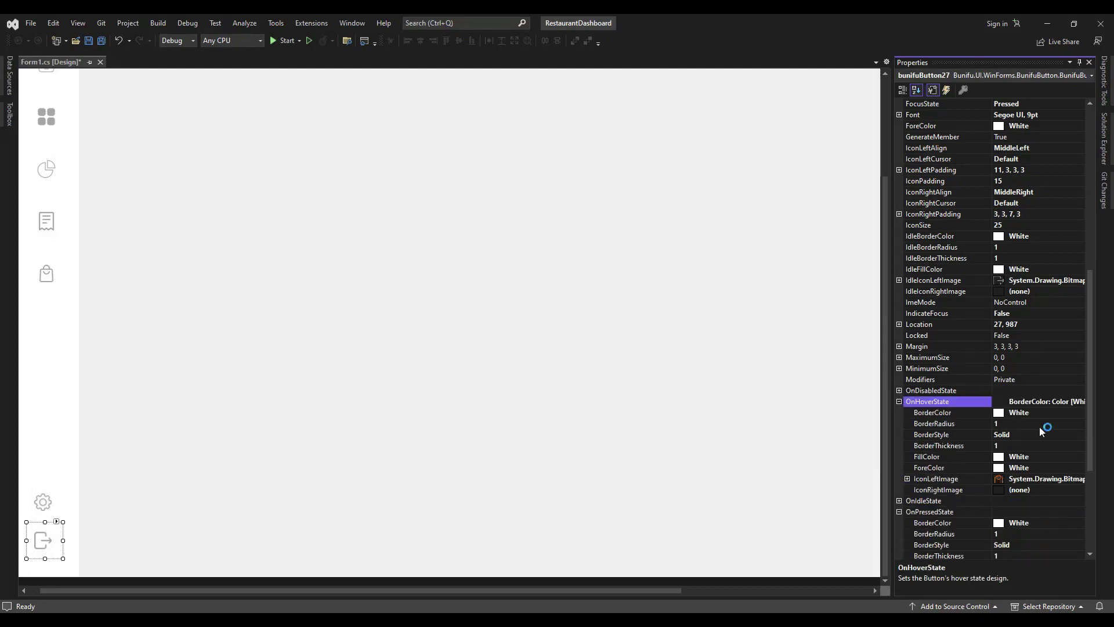
left_click(1032, 478)
left_click(1080, 478)
left_click(444, 259)
left_click(513, 199)
left_click(1016, 592)
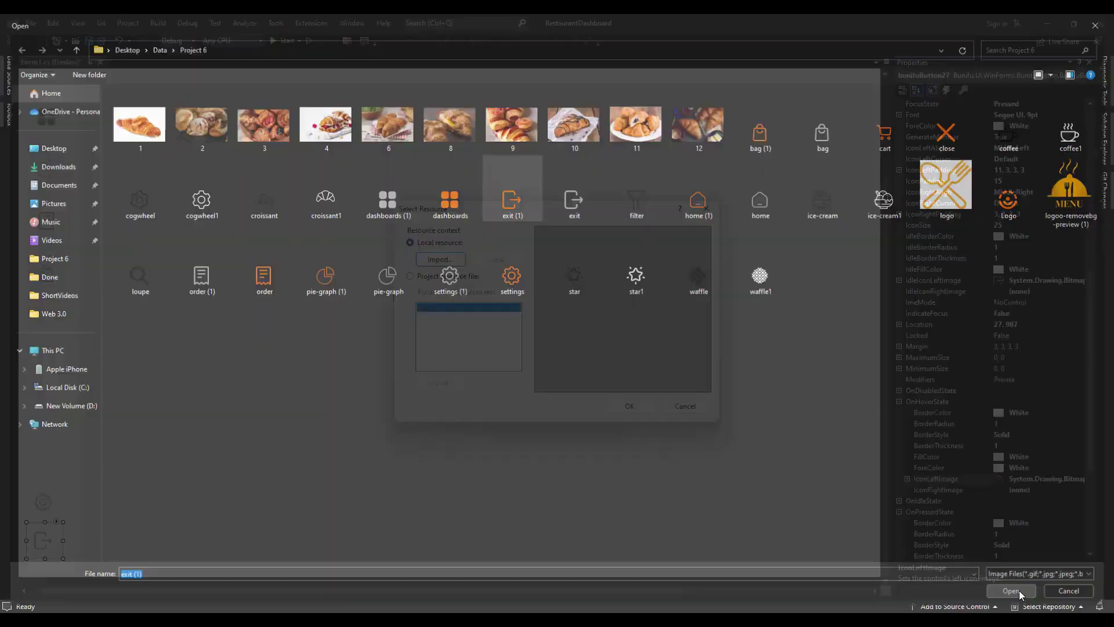
left_click(630, 406)
Align the navigation buttons' left icons to MiddleCenter and set the icon padding of the settings and exit buttons to 16.
left_click(51, 425)
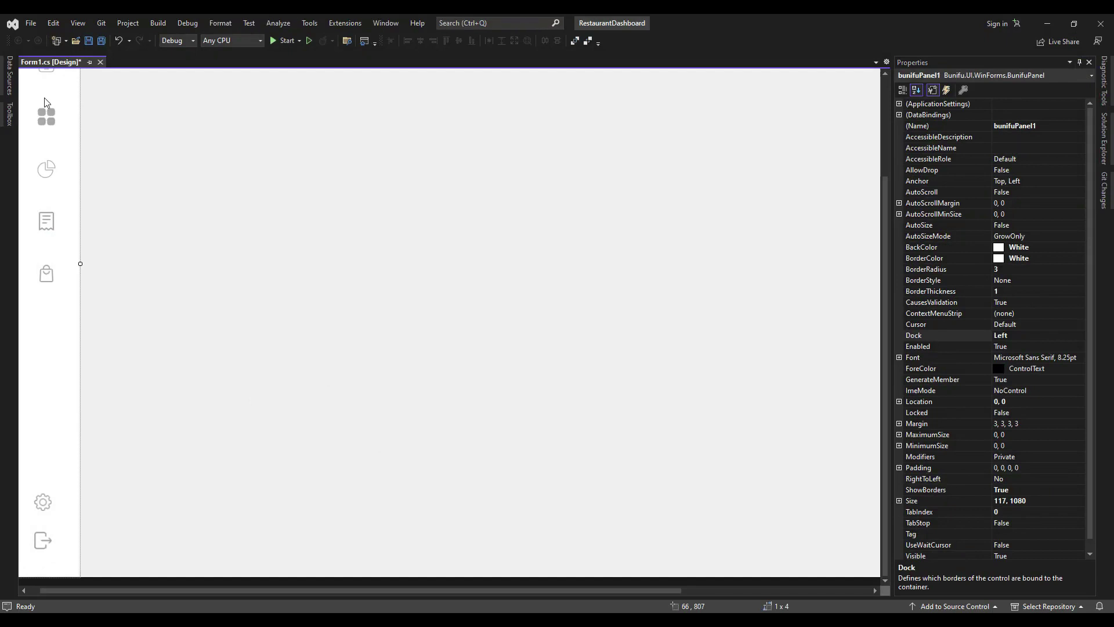
left_click_drag(41, 525, 41, 529)
left_click_drag(1088, 299, 1087, 285)
left_click(1059, 424)
left_click(1080, 424)
left_click(1050, 457)
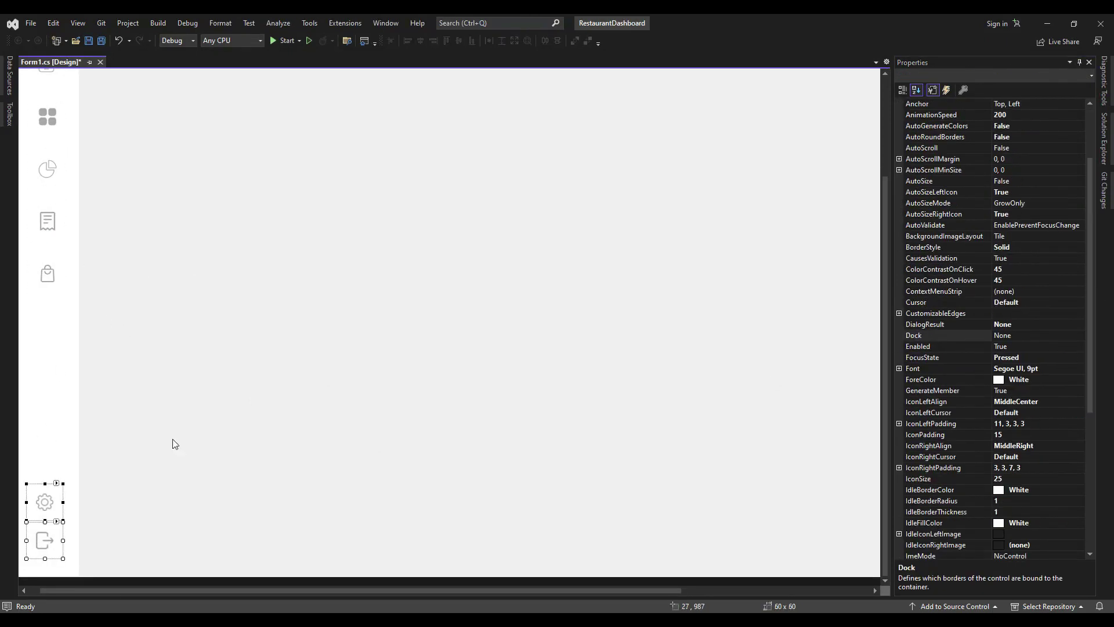
left_click(1007, 435)
key("BackSpace")
type("6")
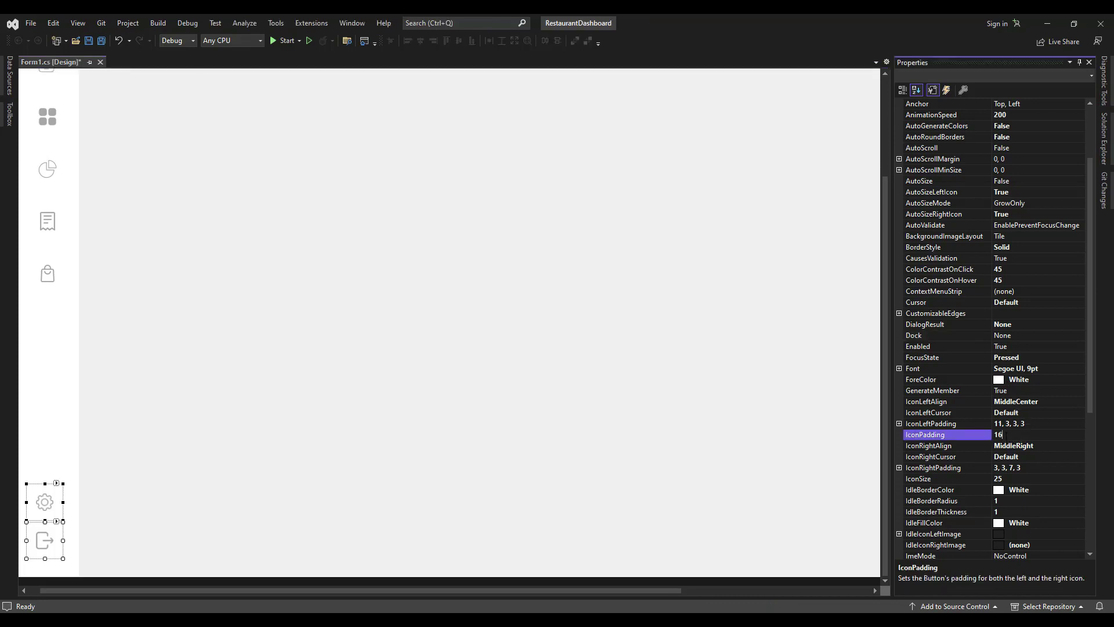
left_click(322, 406)
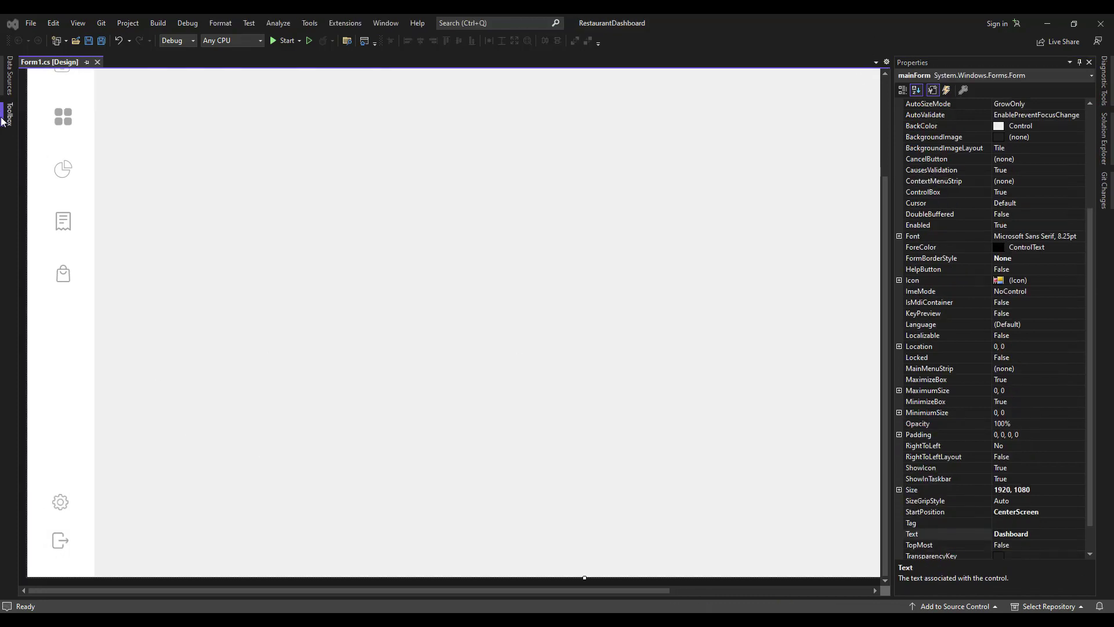
Find the Bunifu label control and add one to the form's main area near the side panel.
left_click(8, 115)
left_click(78, 76)
type("lab")
left_click_drag(63, 99, 133, 99)
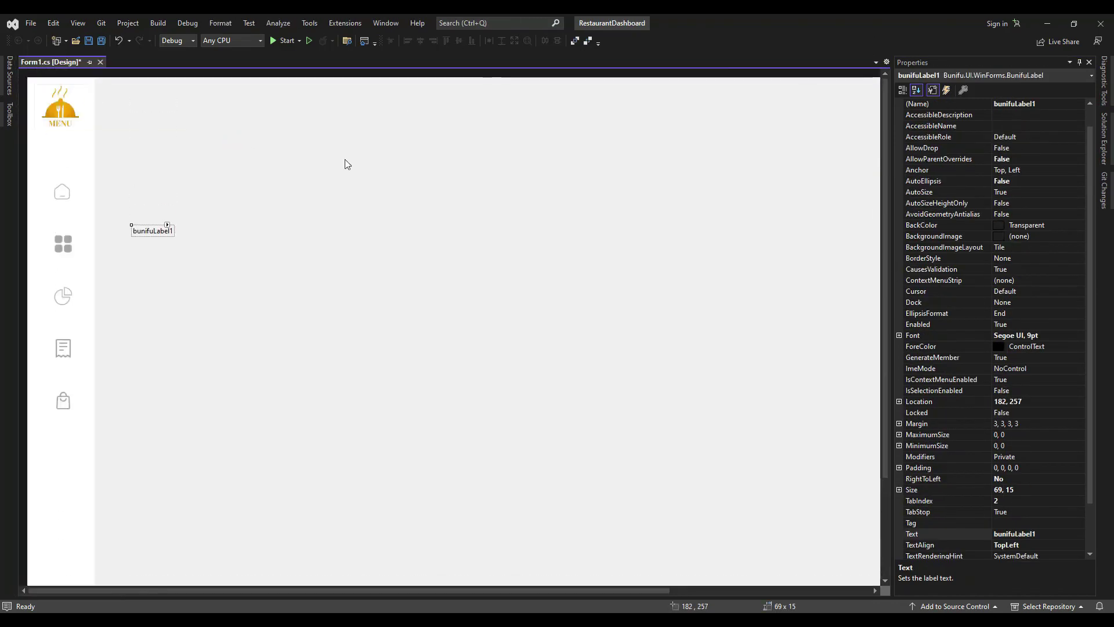
Move the new label up beside the menu logo and set its font to bold Century Gothic, 15.75 pt.
left_click_drag(1091, 245, 1090, 281)
left_click(1077, 291)
left_click(1079, 291)
type("cen")
left_click(503, 220)
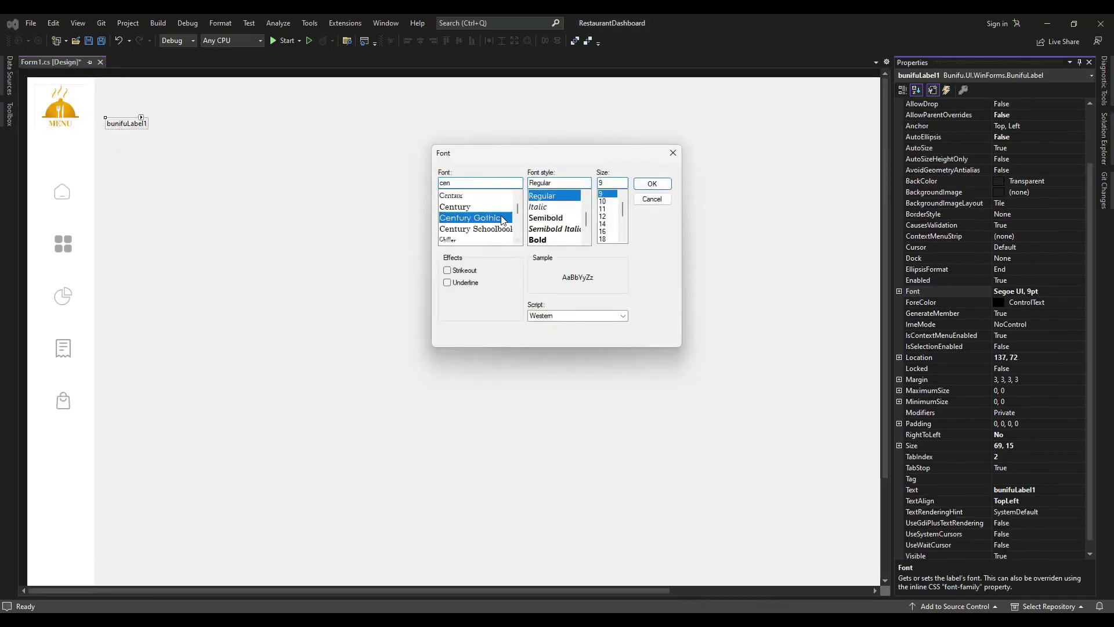
left_click(554, 217)
left_click(614, 201)
left_click(652, 184)
Set the label's text to "Welcome, Menu" and shift the label slightly to the right.
scroll(1044, 406, "down", 1)
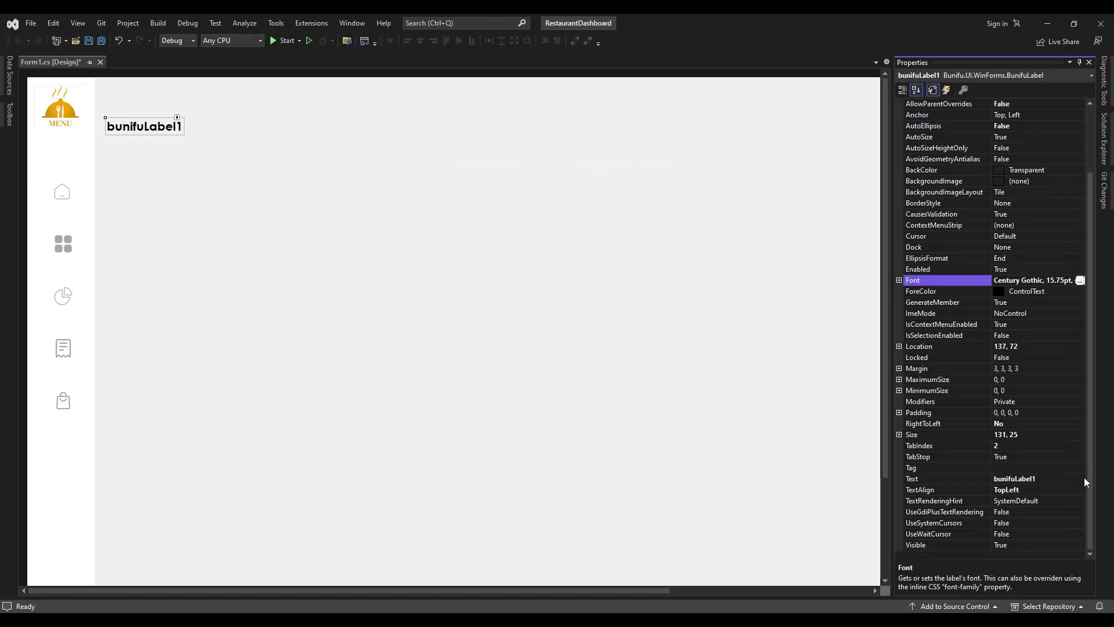
left_click(1047, 478)
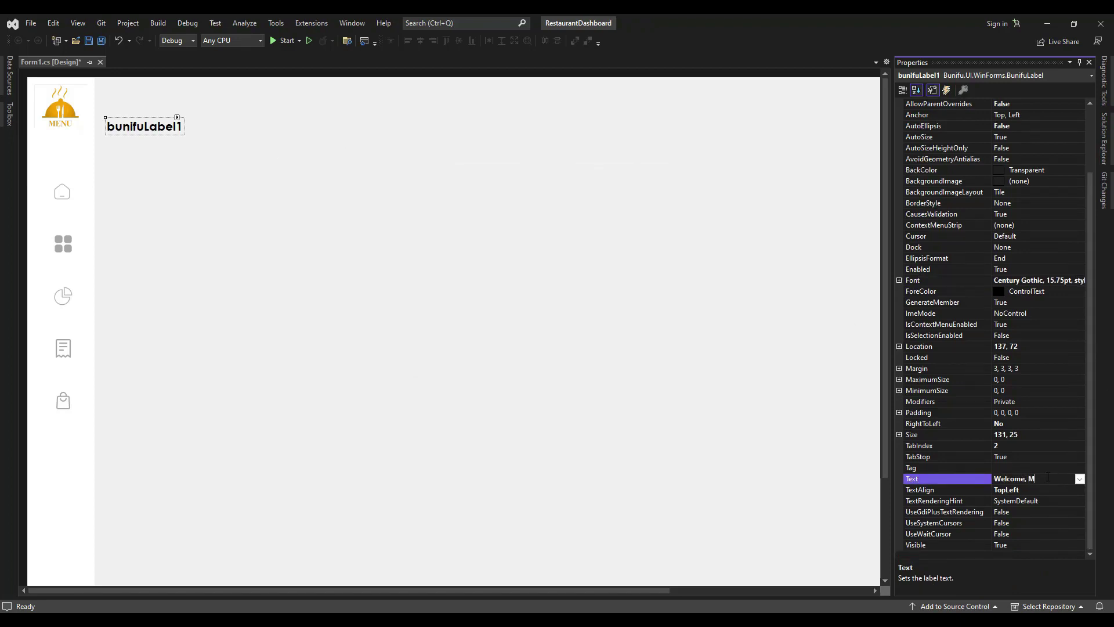
key("Return")
left_click_drag(152, 131, 166, 128)
Duplicate the "Welcome, Menu" label and place the copy directly beneath the original.
key("ctrl+c")
key("ctrl+v")
left_click_drag(568, 392, 150, 140)
Set the cursor of both "Welcome, Menu" labels to IBeam.
left_click(155, 123, "ctrl")
left_click_drag(1090, 261, 1091, 246)
left_click(1046, 280)
left_click(1080, 280)
left_click(1007, 367)
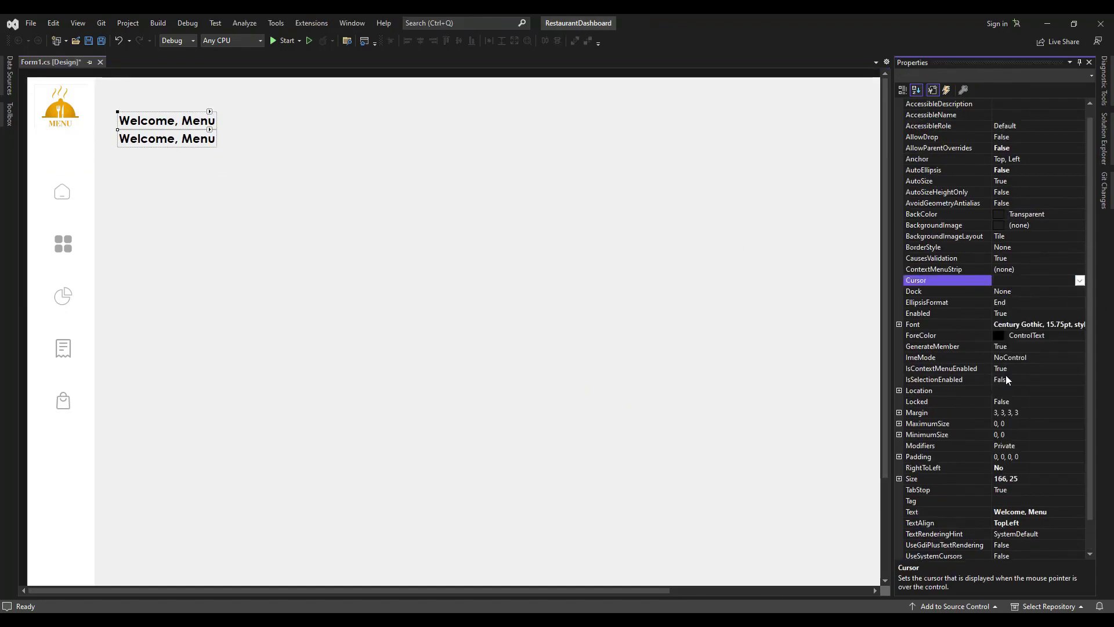
left_click(202, 216)
Set the lower label's text colour to 166, 166, 167, copied from the color picker, and its font size to 12 pt.
left_click(199, 139)
key("alt+Tab")
left_click(749, 228)
key("alt+Tab")
left_click(1050, 337)
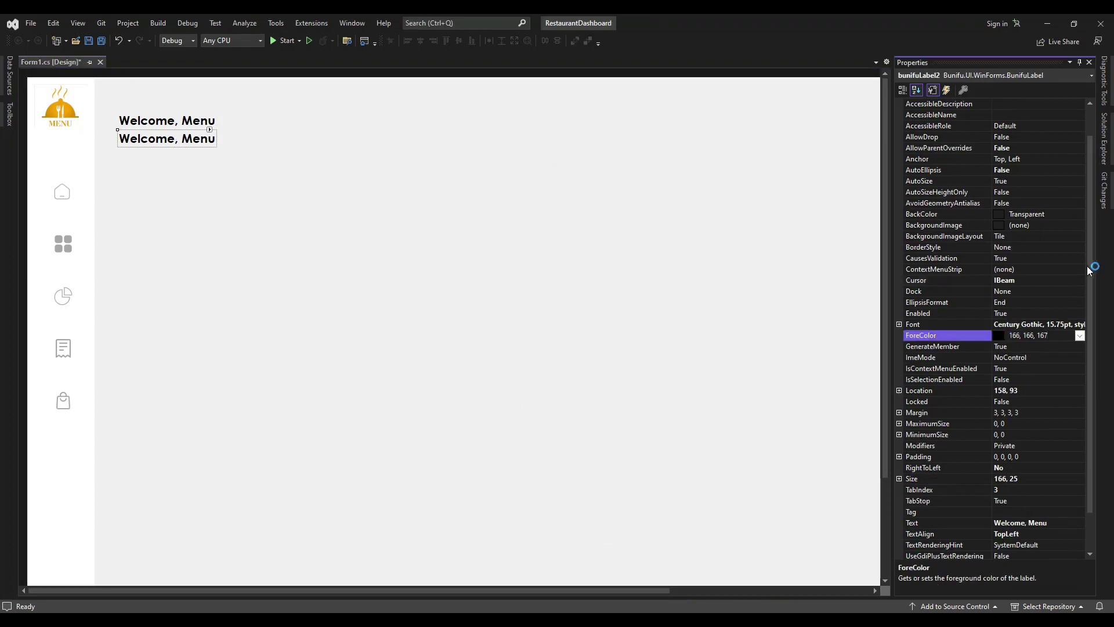
left_click(1060, 324)
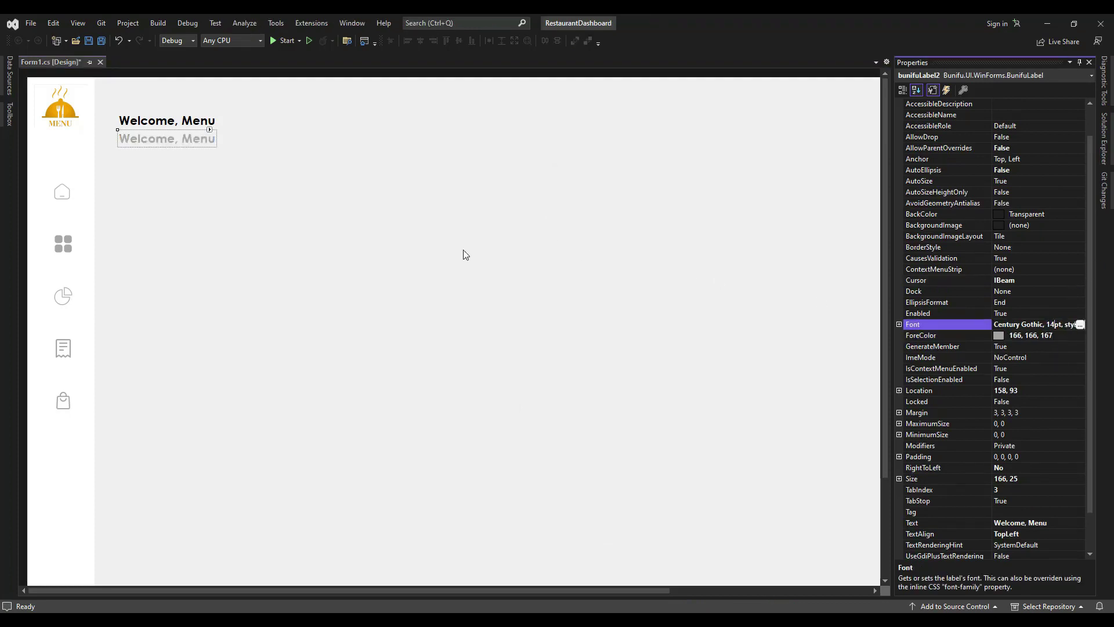
key("Return")
Change the lower label's text to "Discover whatever you need easily".
left_click(155, 135)
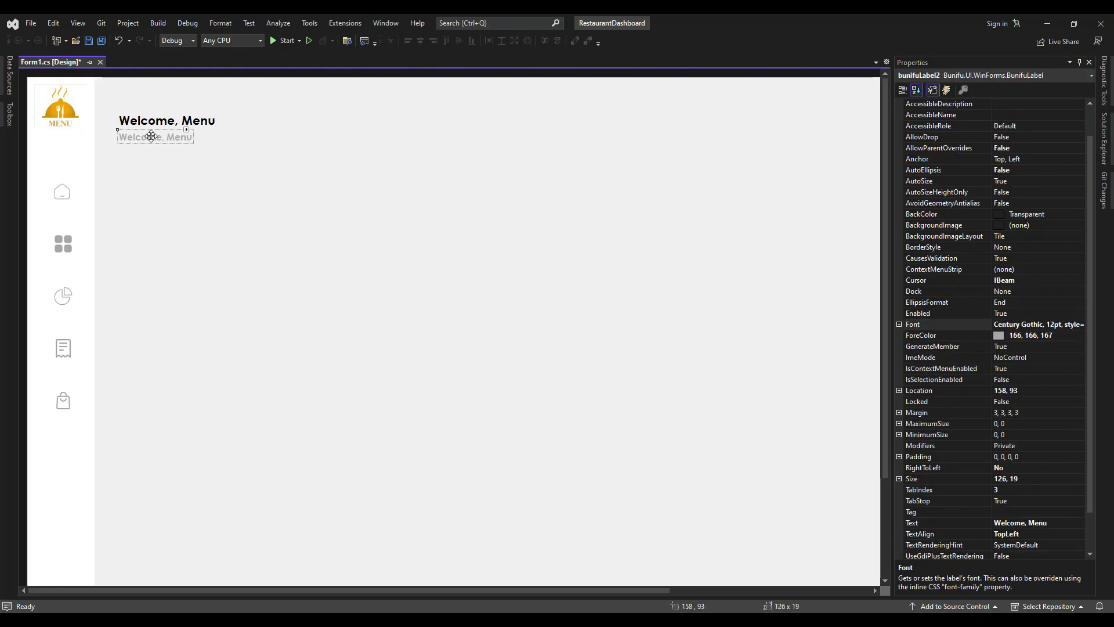
left_click(1057, 522)
type("Di")
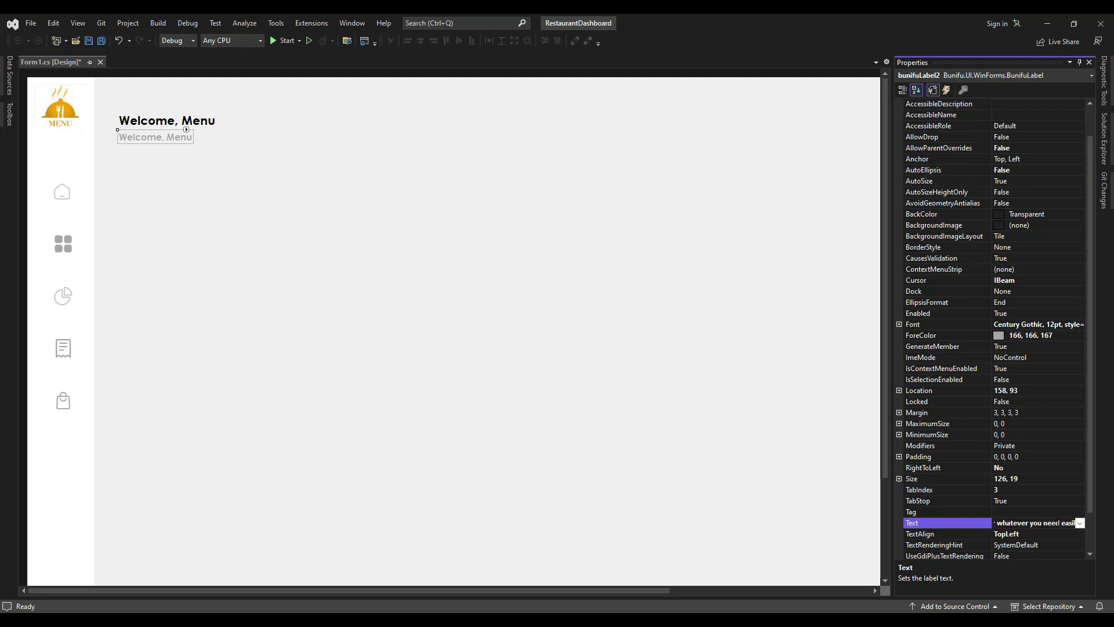
left_click(98, 198)
left_click(222, 140)
left_click(300, 244)
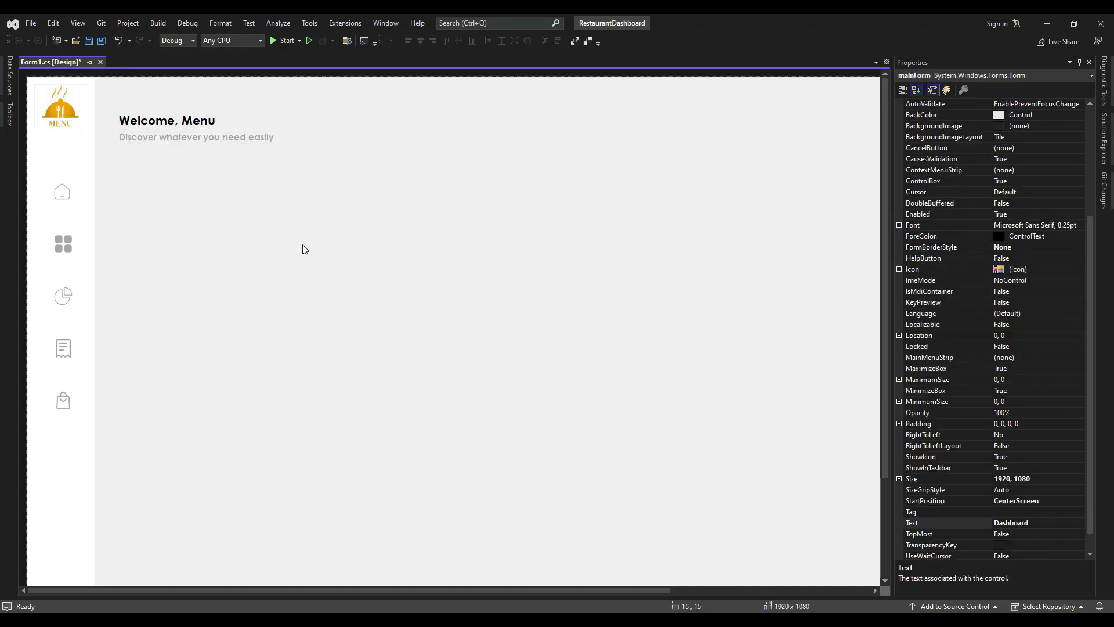
Add a Bunifu text box to the header area, well to the right of the labels, and auto-hide the properties.
left_click(9, 114)
left_click(41, 76)
type("tex")
left_click_drag(65, 100, 566, 131)
left_click(1079, 62)
Shift the two header labels slightly to the right and move the text box farther right, level with them at 1201, 73.
left_click_drag(550, 590, 658, 594)
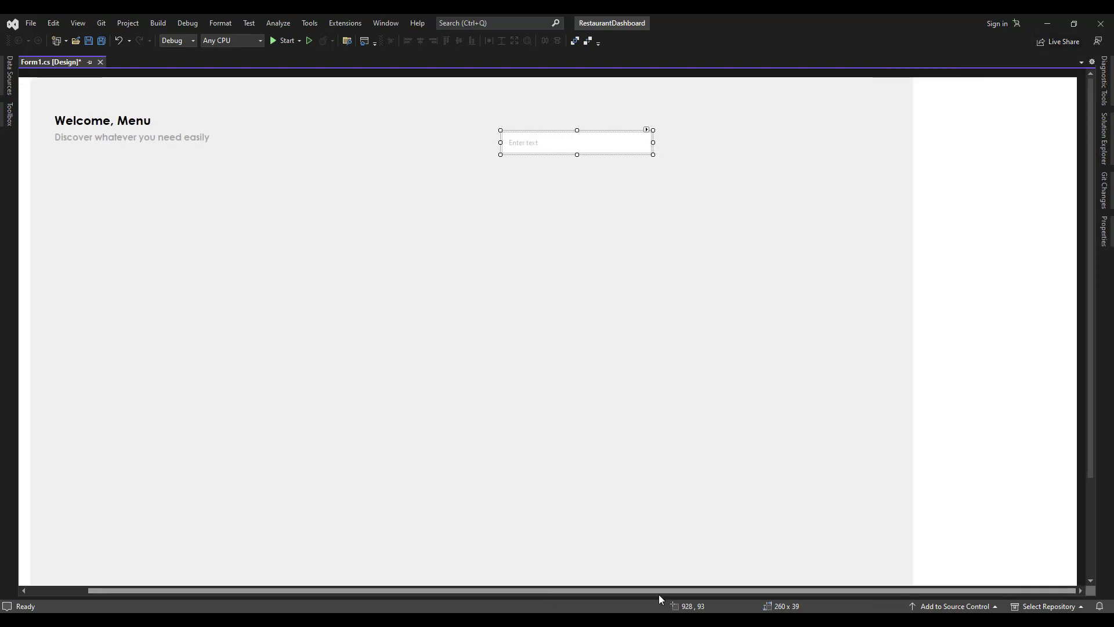
left_click_drag(147, 144, 169, 144)
left_click_drag(538, 148, 693, 140)
left_click_drag(678, 592, 624, 601)
Set the text box's border radius to 18.
left_click(1104, 231)
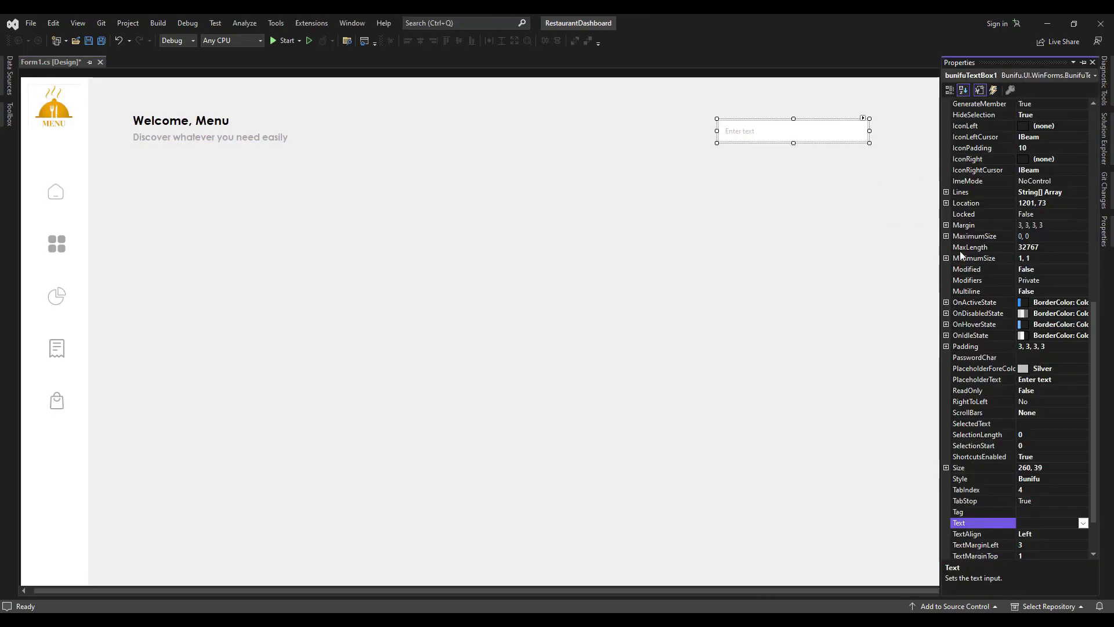
scroll(1074, 239, "up", 5)
left_click(1029, 150)
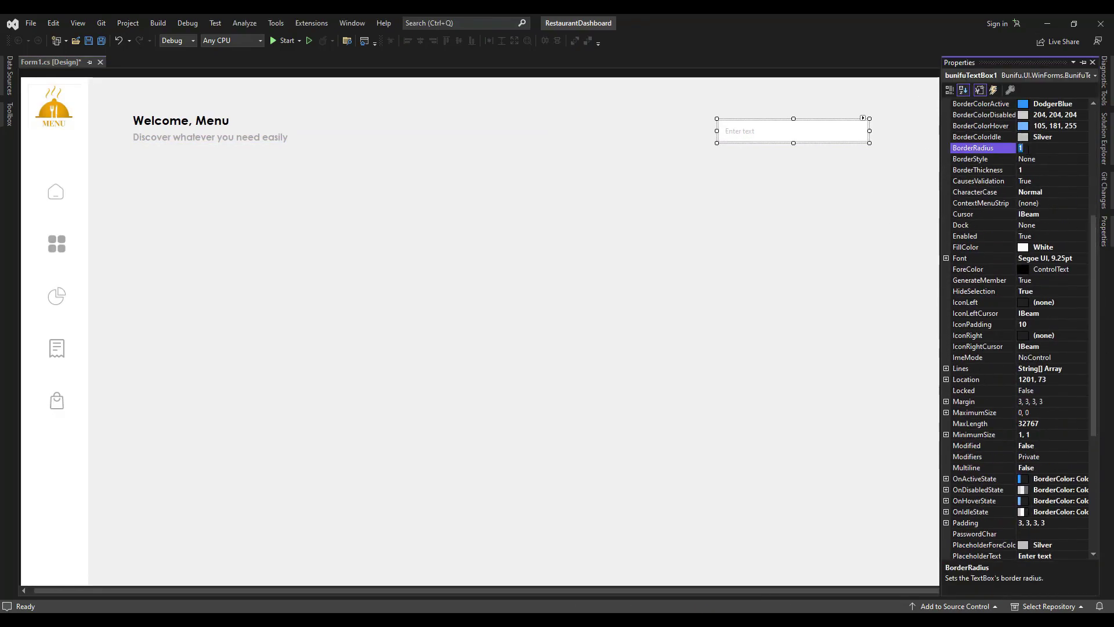
left_click(726, 165)
left_click(795, 122)
Set the text box's active border colour to 255, 255, 255, copied from Just Color Picker.
left_click(1104, 231)
scroll(1056, 173, "up", 4)
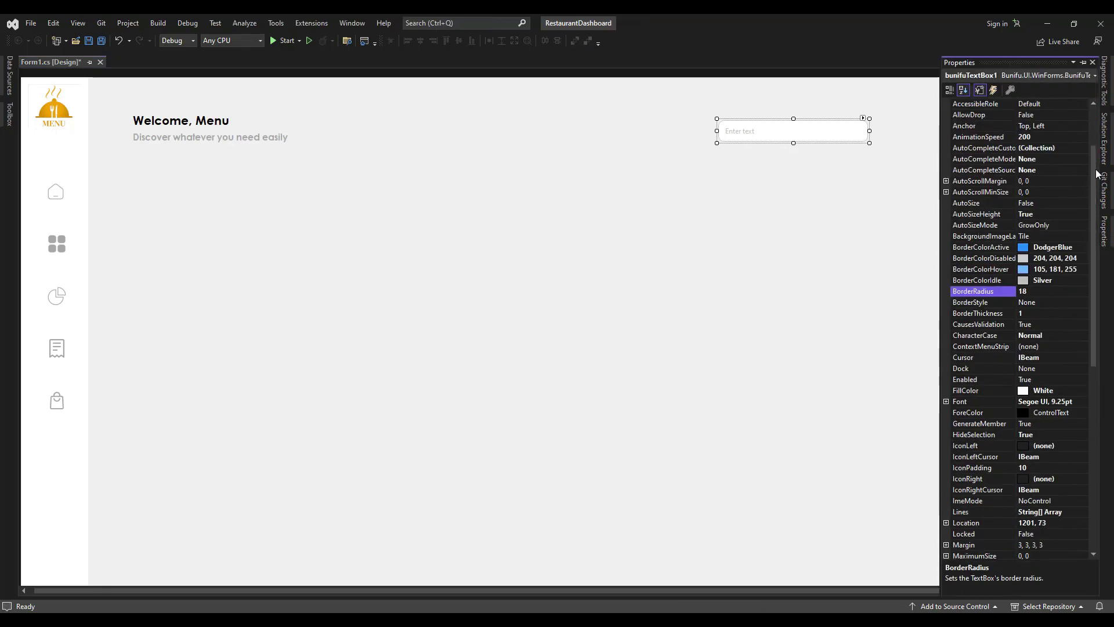
left_click(1065, 250)
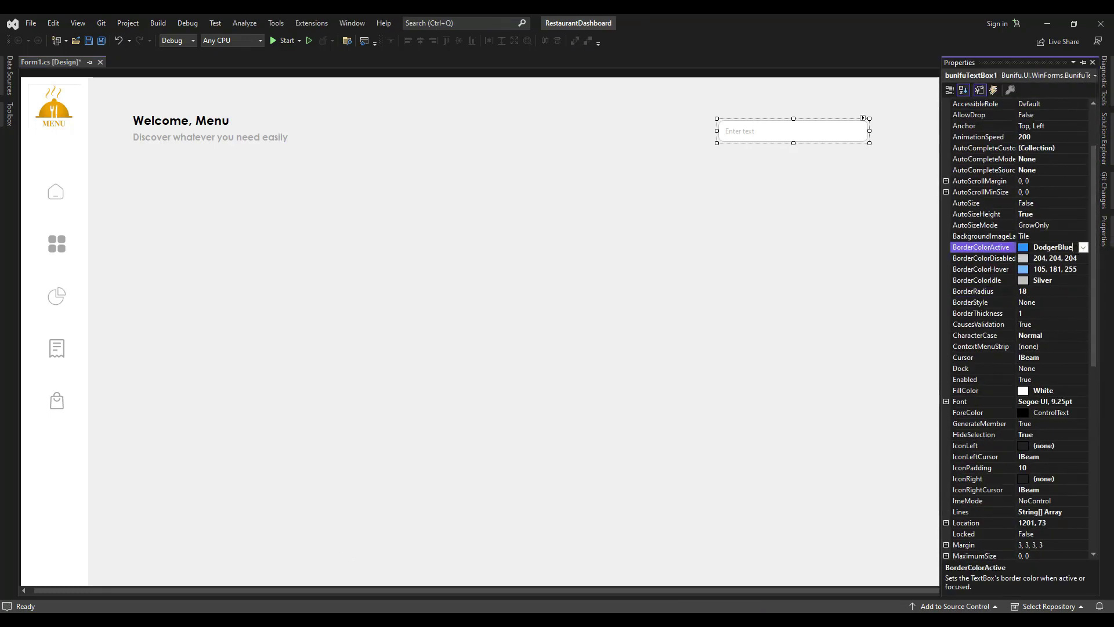
key("alt+Tab")
double_click(762, 215)
left_click(738, 174)
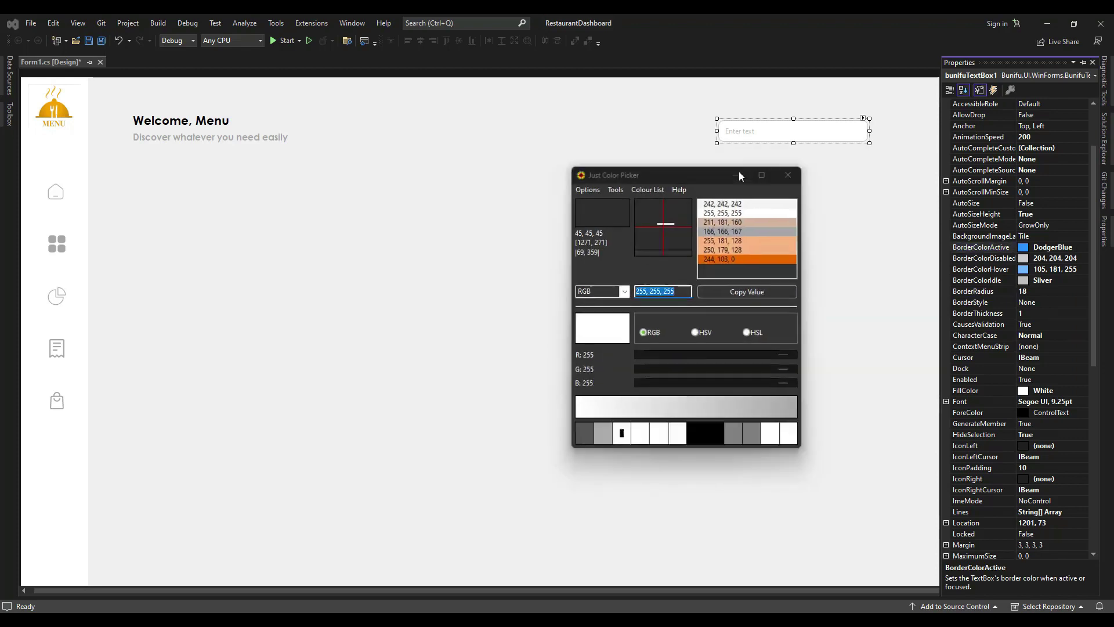
key("ctrl+v")
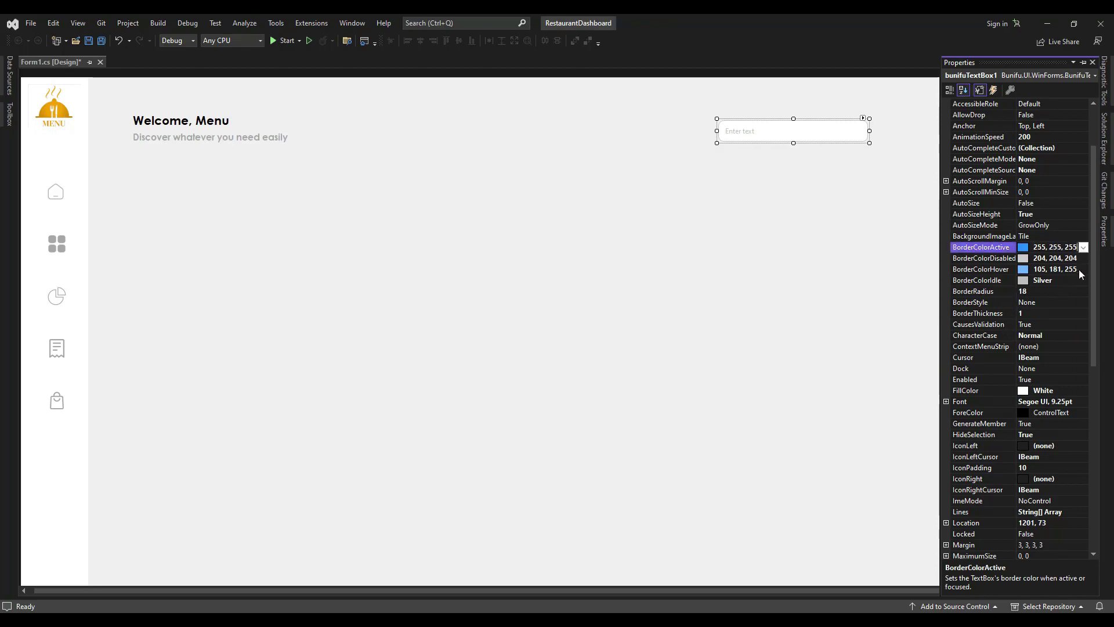
Set the text box's hover and idle border colours to White.
left_click(1077, 269)
left_click_drag(1078, 269, 1039, 269)
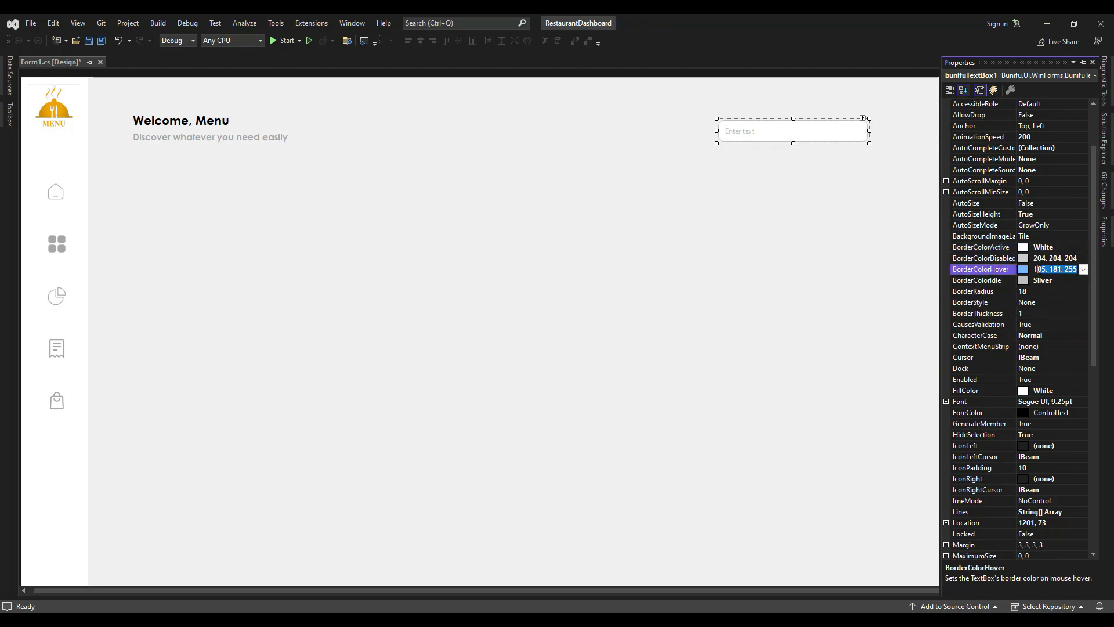
left_click(1067, 282)
left_click(1083, 280)
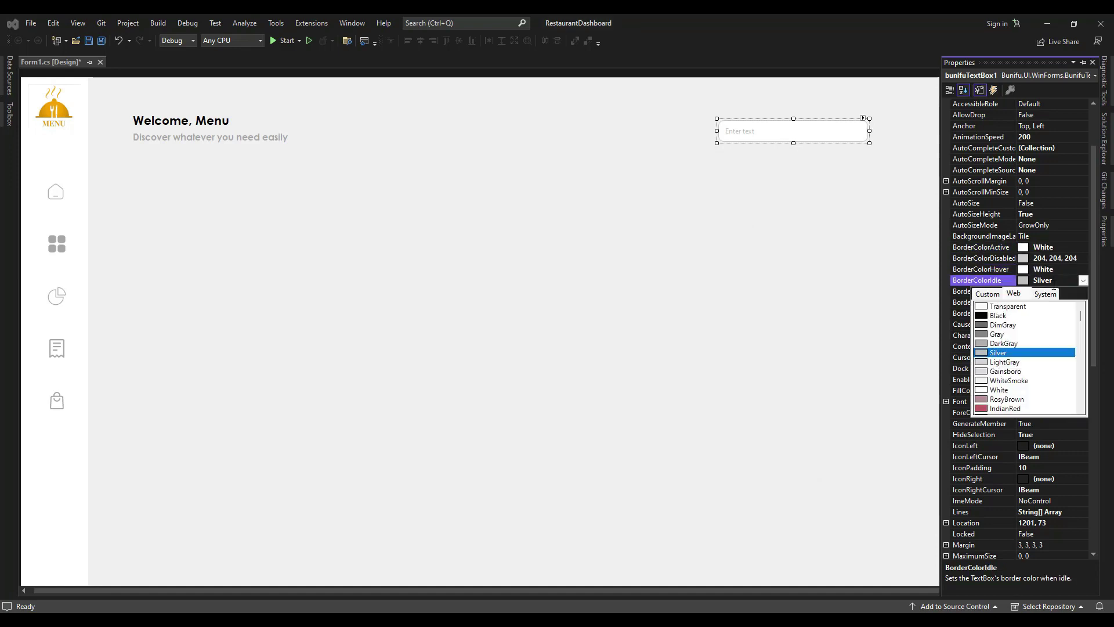
left_click(1082, 281)
left_click_drag(1092, 296, 1092, 313)
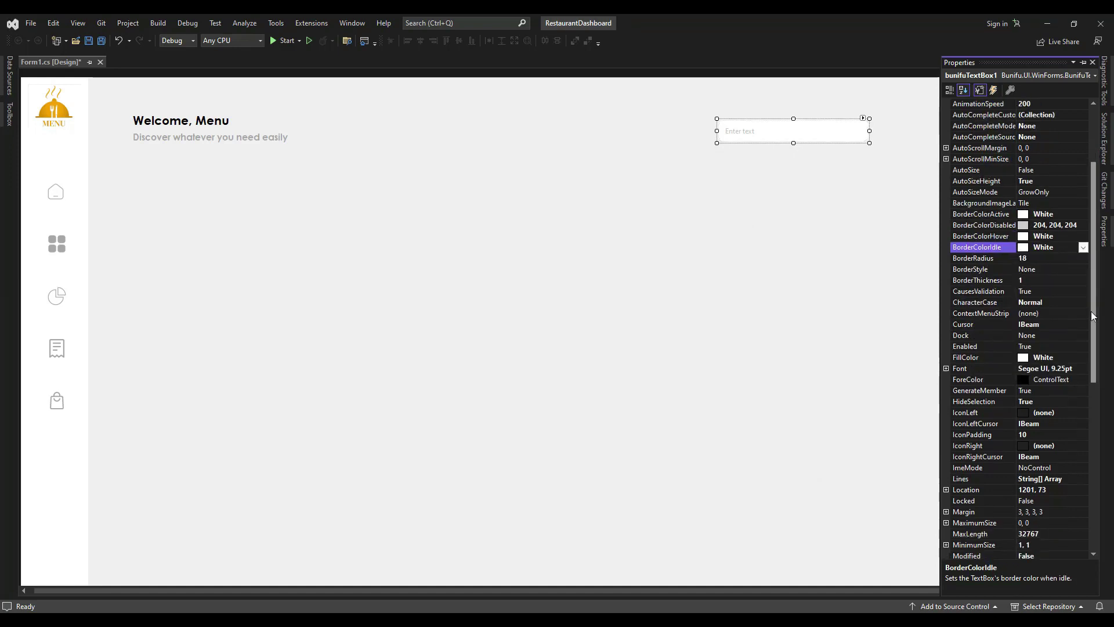
Set the text box's font to Century Gothic, Bold, size 10.
left_click(756, 156)
left_click(819, 133)
left_click(1104, 225)
left_click_drag(1093, 275, 1093, 296)
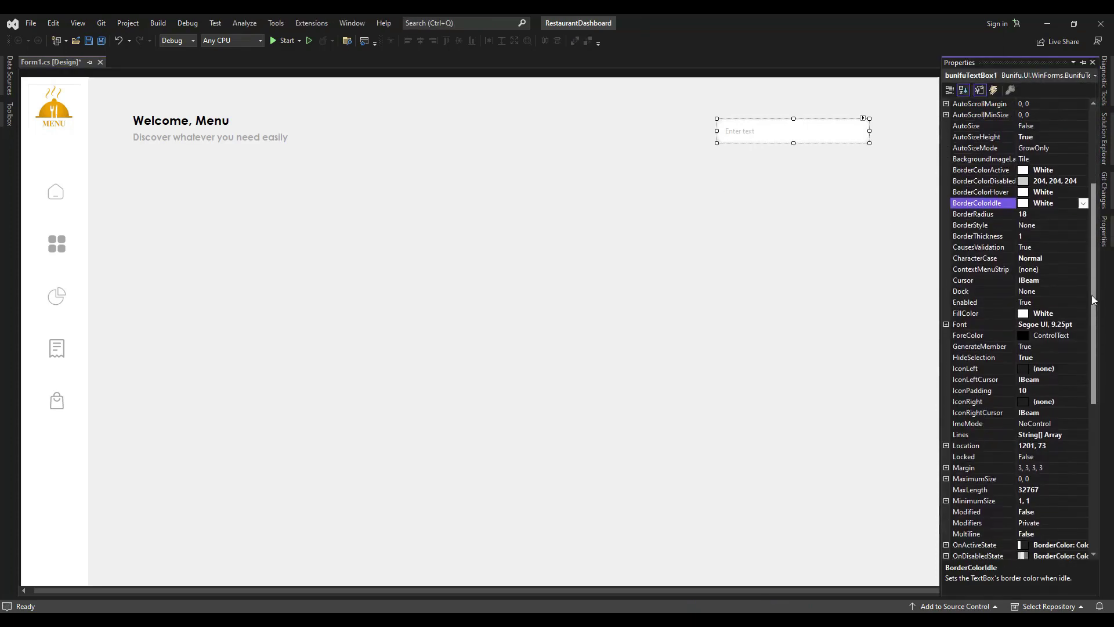
left_click(1082, 325)
left_click(1082, 325)
type("ce")
left_click(470, 218)
left_click(544, 218)
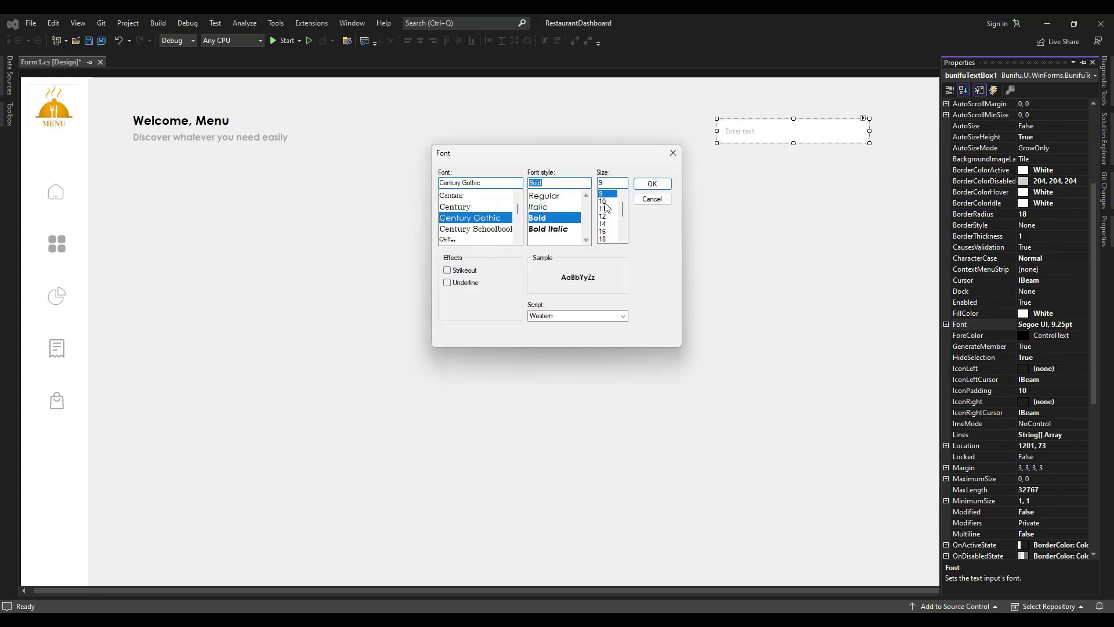
left_click(605, 207)
left_click(653, 184)
Set the text box's placeholder colour to 166, 166, 167, copied from Just Color Picker.
left_click_drag(1094, 272, 1102, 443)
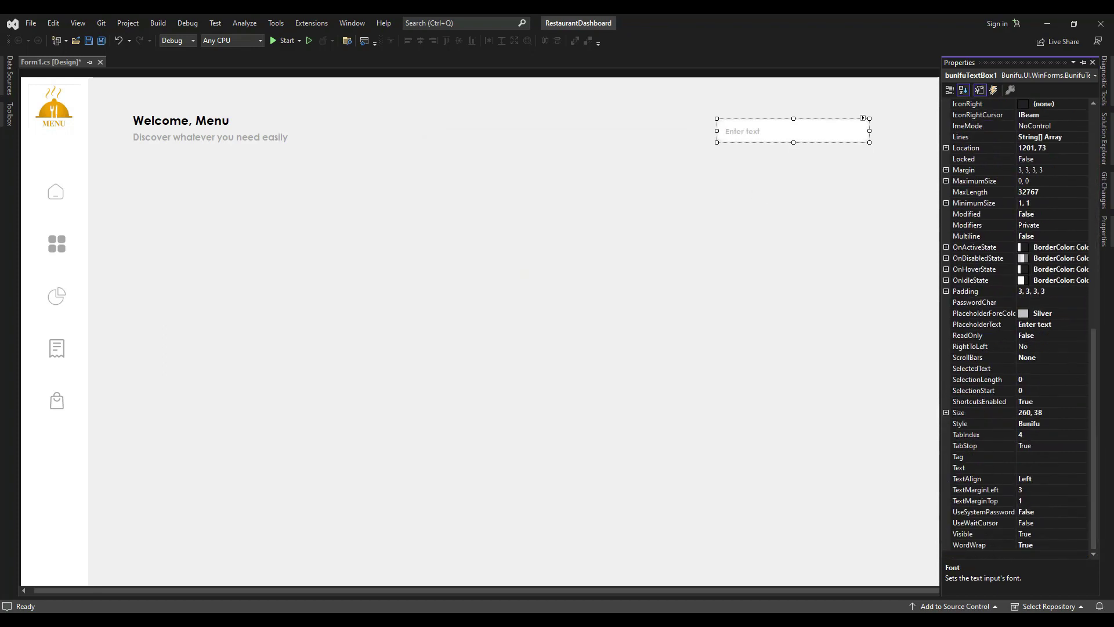
key("alt+Tab")
left_click(751, 228)
key("ctrl+c")
left_click(759, 292)
key("alt+Tab")
double_click(1056, 314)
key("ctrl+v")
Change the text box's placeholder text to "Search product...".
left_click_drag(1094, 343, 1095, 326)
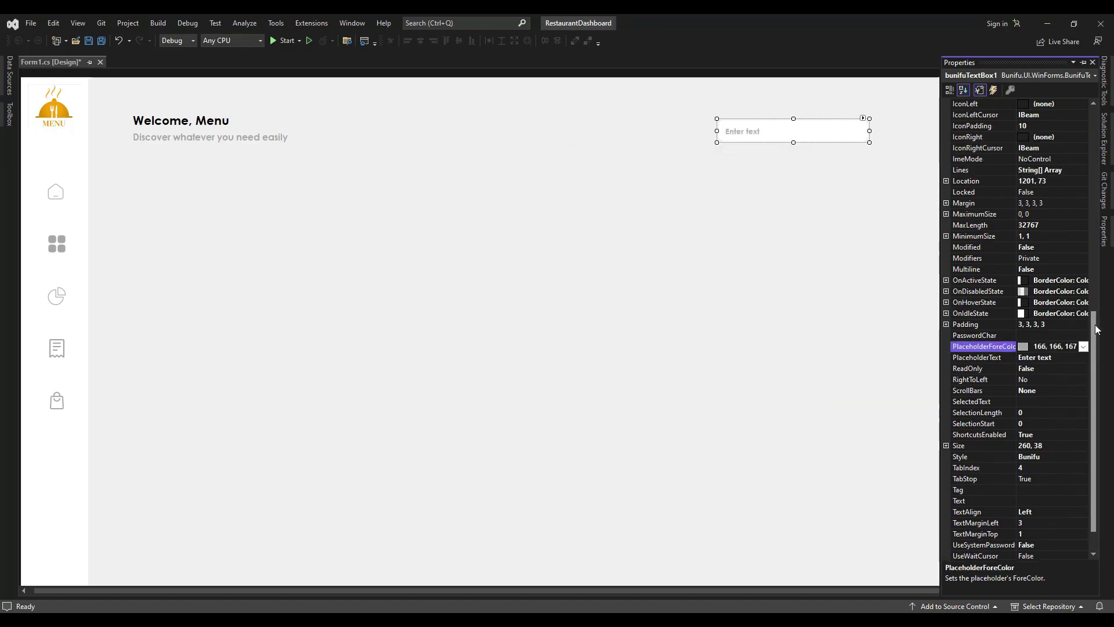
double_click(1056, 357)
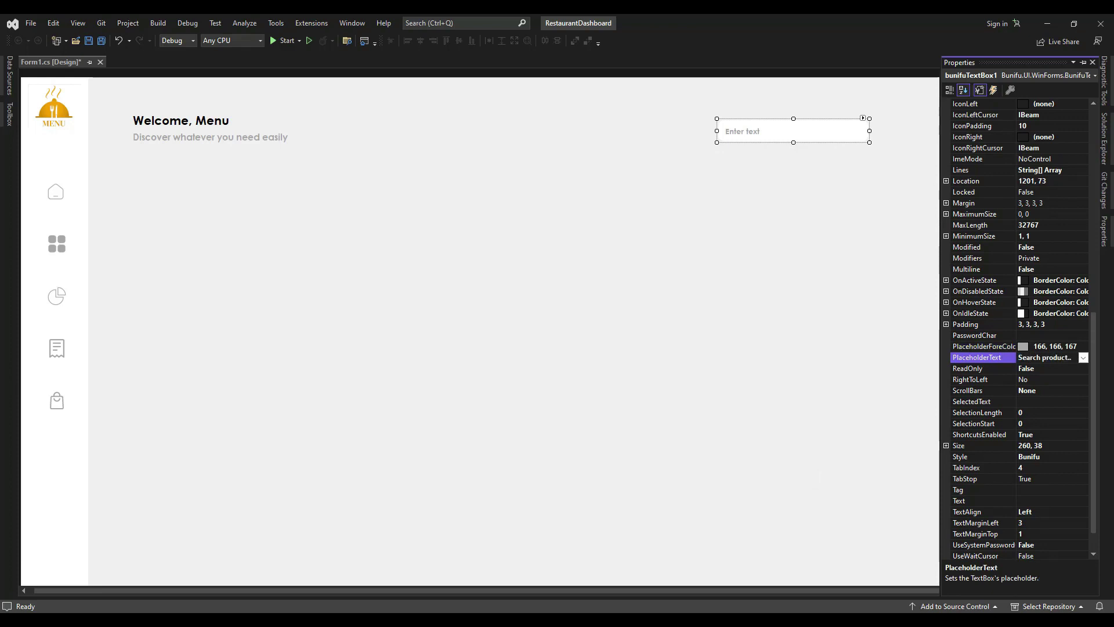
left_click(708, 459)
Increase the text box's left text margin slightly.
left_click(766, 132)
left_click(1104, 231)
double_click(1031, 523)
left_click_drag(1095, 469, 1106, 403)
double_click(1042, 500)
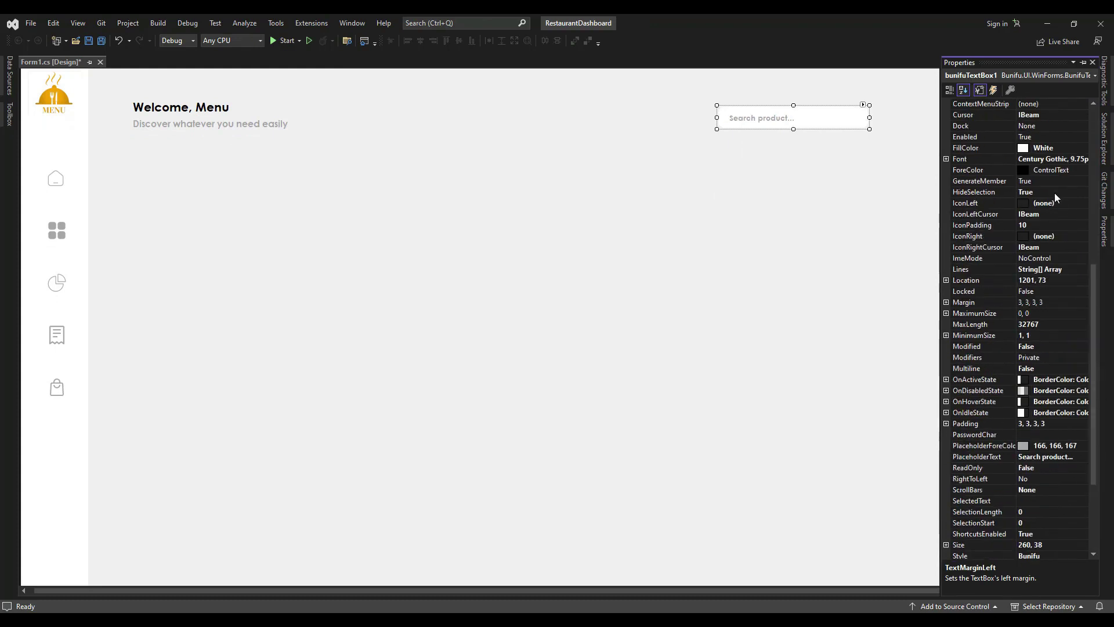
Import the loupe image from the Project 6 folder as the text box's left icon.
left_click(1079, 207)
left_click(496, 259)
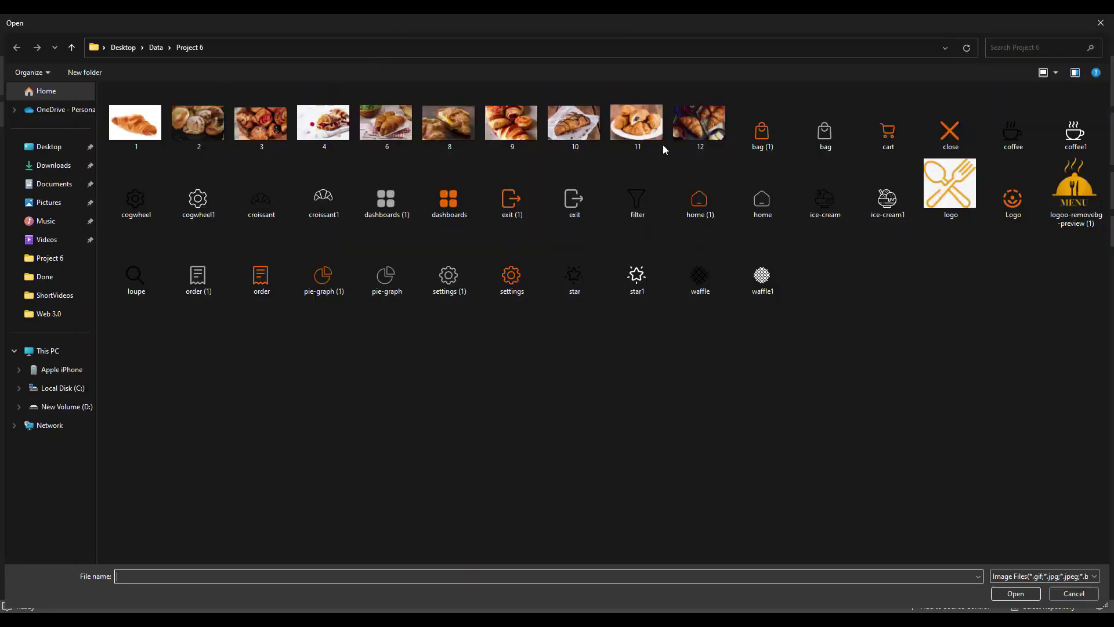
double_click(134, 272)
left_click(626, 403)
Adjust the search box's icon padding and size, and shift the box slightly to the right.
left_click(1043, 225)
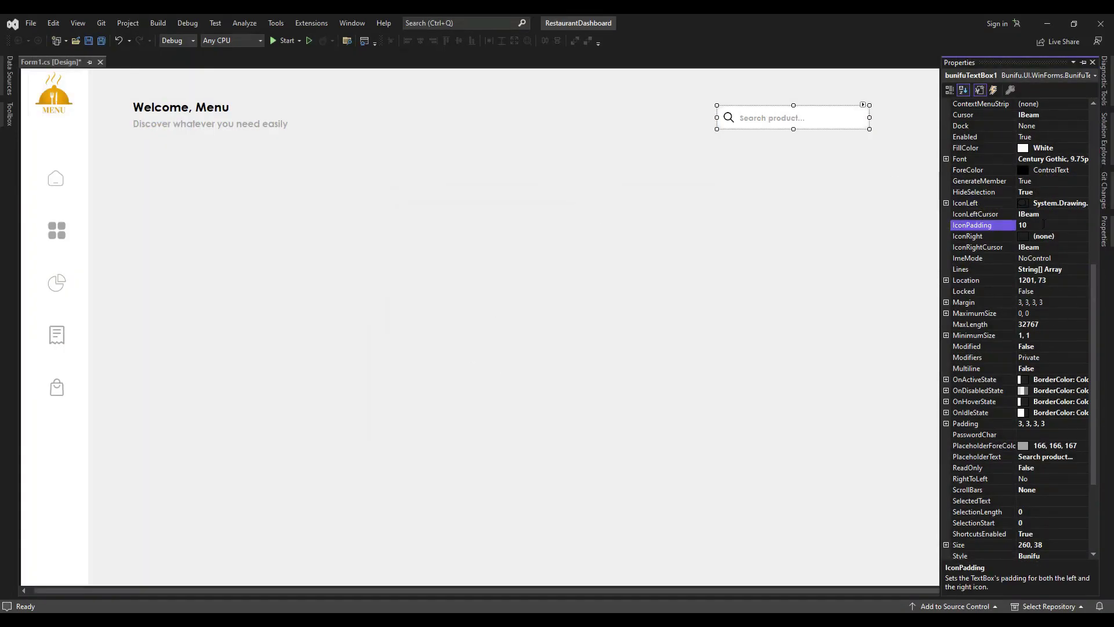
left_click_drag(1092, 273, 1091, 261)
left_click_drag(806, 115, 801, 107)
left_click(1107, 228)
scroll(1044, 348, "down", 4)
left_click(1039, 411)
type("45")
key("Return")
left_click_drag(1092, 387, 1095, 376)
left_click_drag(771, 115, 764, 120)
left_click(116, 104)
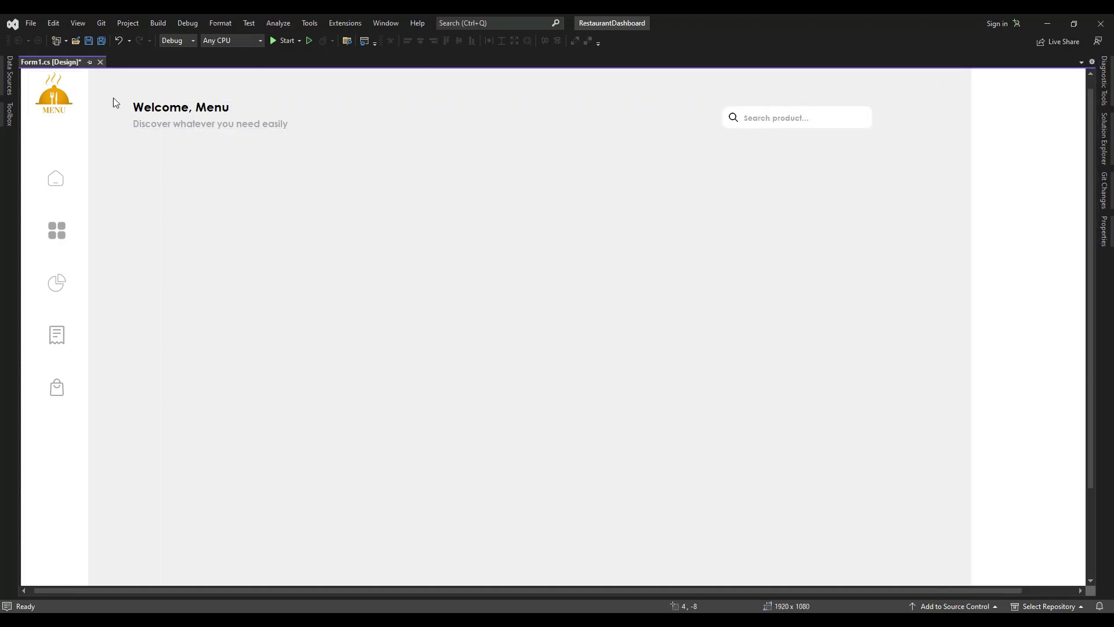
Place a 45 x 40 Bunifu button just right of the search box at 1474, 72.
left_click(9, 114)
type("but")
left_click_drag(70, 151, 902, 130)
Set the new button's idle border and idle fill colours to 166, 166, 167 from Just Color Picker.
left_click_drag(1089, 253, 1086, 351)
left_click(1104, 230)
key("alt+Tab")
left_click(722, 200)
left_click(769, 282)
left_click(738, 172)
left_click(1082, 236)
key("ctrl+v")
double_click(1075, 269)
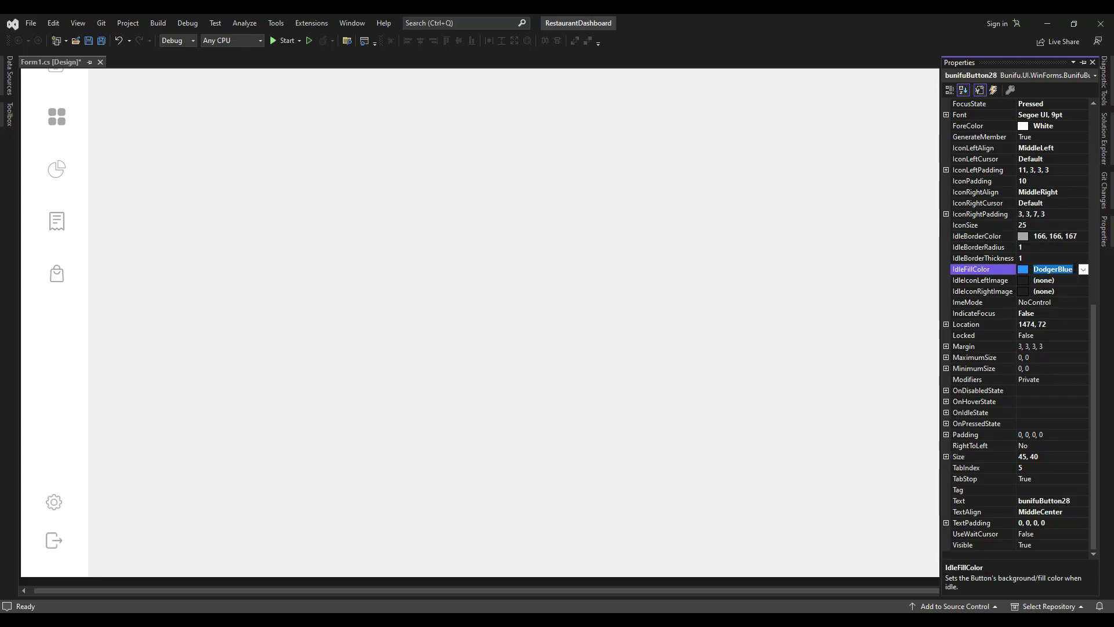
left_click(1033, 358)
Set the button's idle border and idle fill colours to 255, 255, 255, copied from Just Color Picker.
scroll(1088, 199, "up", 3)
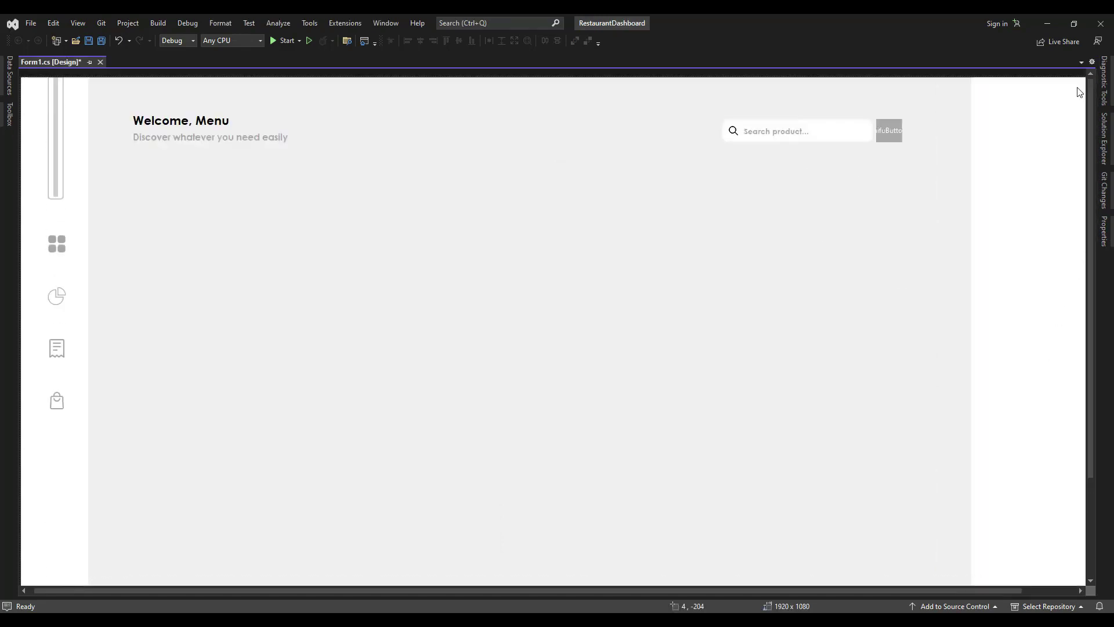
left_click(1102, 228)
left_click(492, 611)
left_click(773, 208)
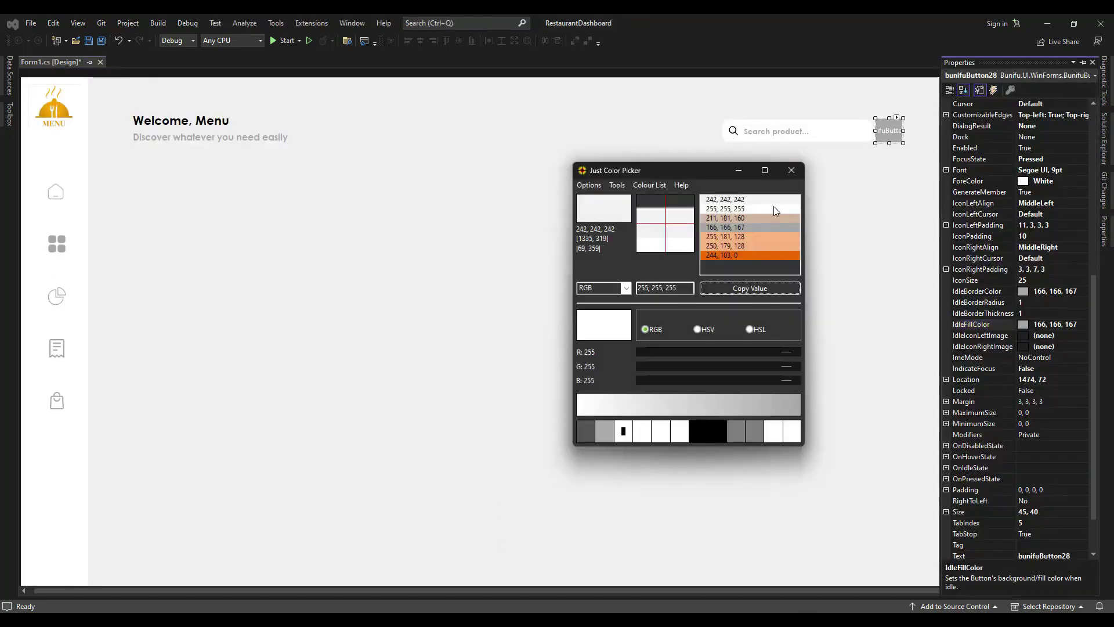
left_click(764, 291)
left_click(738, 170)
left_click(1079, 292)
key("ctrl+a")
type("255, 255, 255")
left_click(1078, 325)
key("ctrl+a")
type("255, 255, 255")
Clear the button's text and set its left icon alignment to MiddleCenter.
left_click_drag(1094, 303, 1080, 501)
left_click(1080, 500)
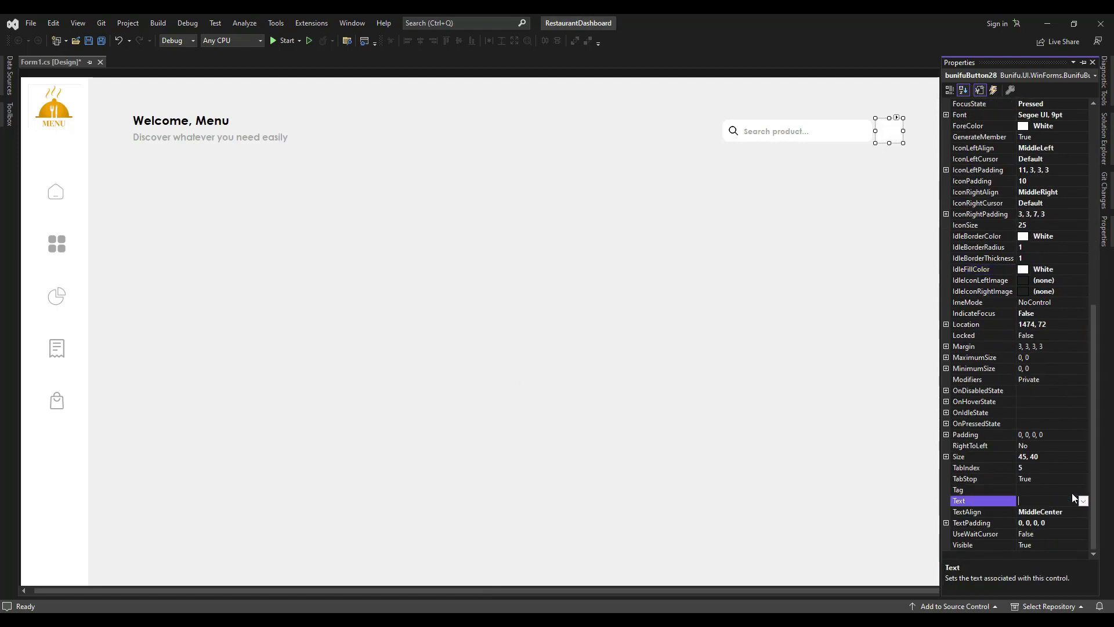
scroll(1081, 523, "up", 2)
double_click(1077, 170)
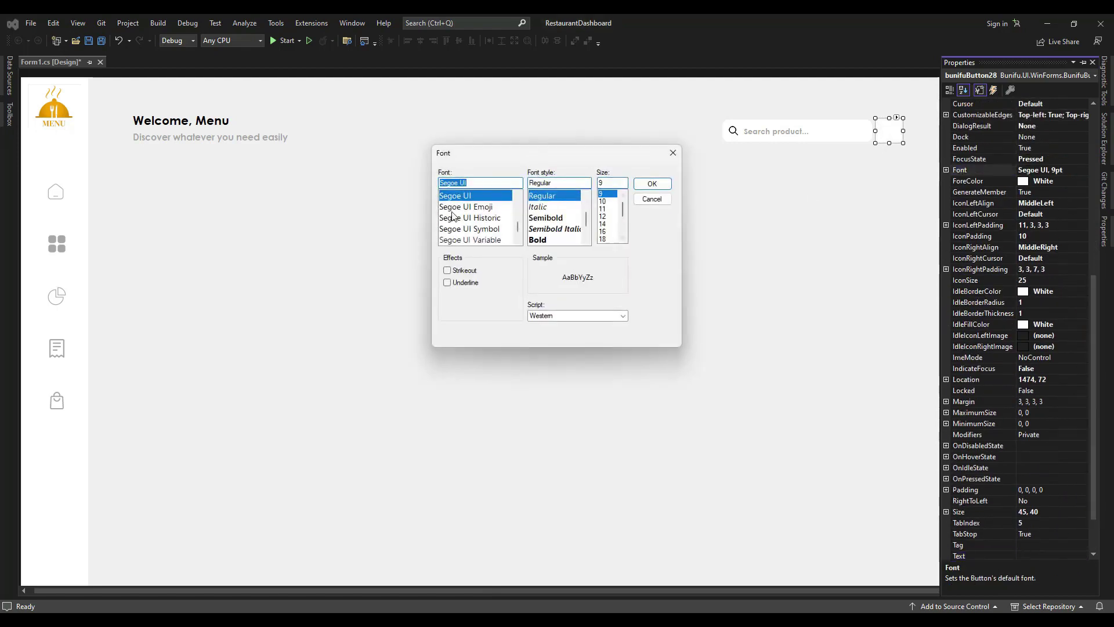
left_click(649, 181)
scroll(1076, 293, "up", 2)
left_click(1079, 269)
left_click(1082, 269)
left_click(1040, 301)
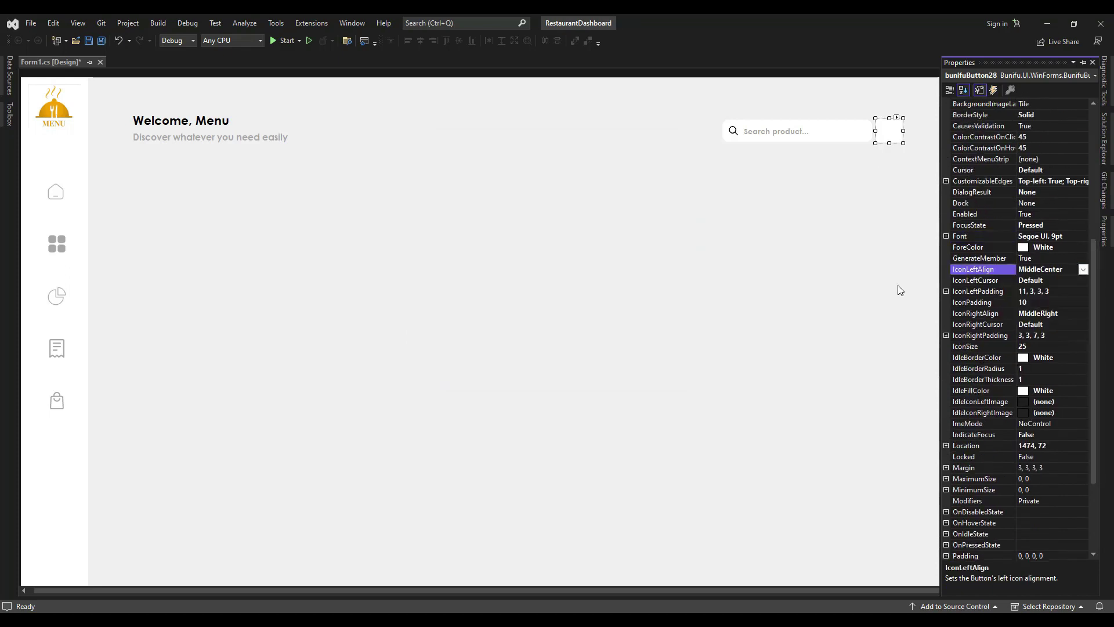
Import the filter image from the Project 6 folder as the button's left icon.
left_click(896, 118)
left_click(1042, 227)
left_click(439, 242)
left_click(443, 258)
left_click(637, 199)
left_click(1015, 593)
left_click(618, 408)
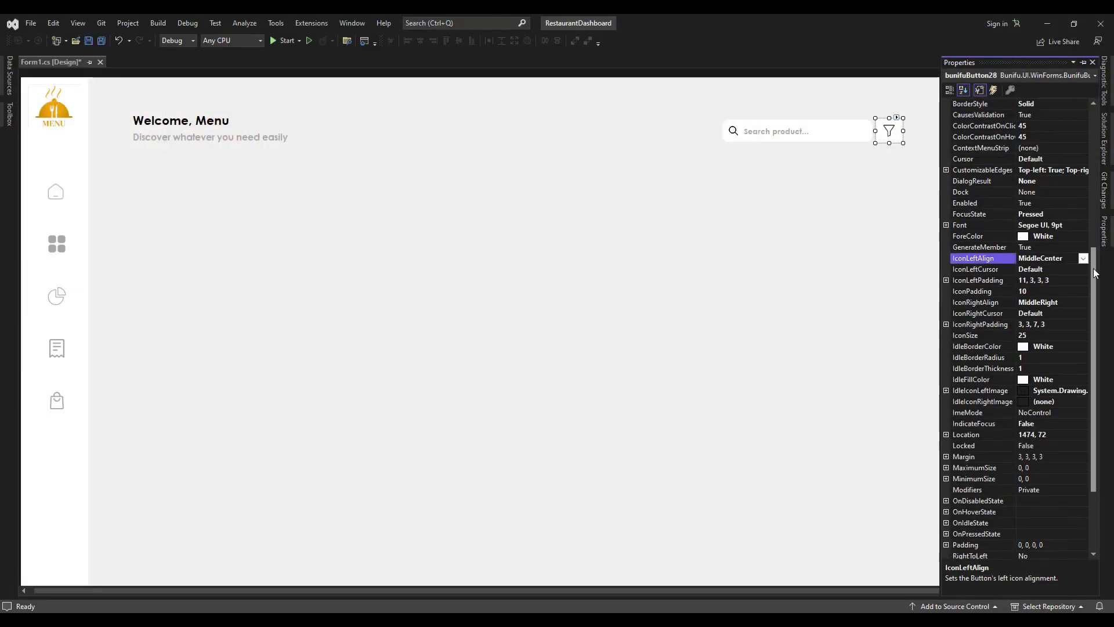
Set the filter button's icon padding to 12.
left_click(1034, 292)
key("BackSpace")
left_click_drag(1093, 274, 1093, 269)
Set the filter button's idle border radius to 15 and move the button right to 1492, 72.
left_click(902, 143)
left_click(1104, 231)
left_click(1044, 368)
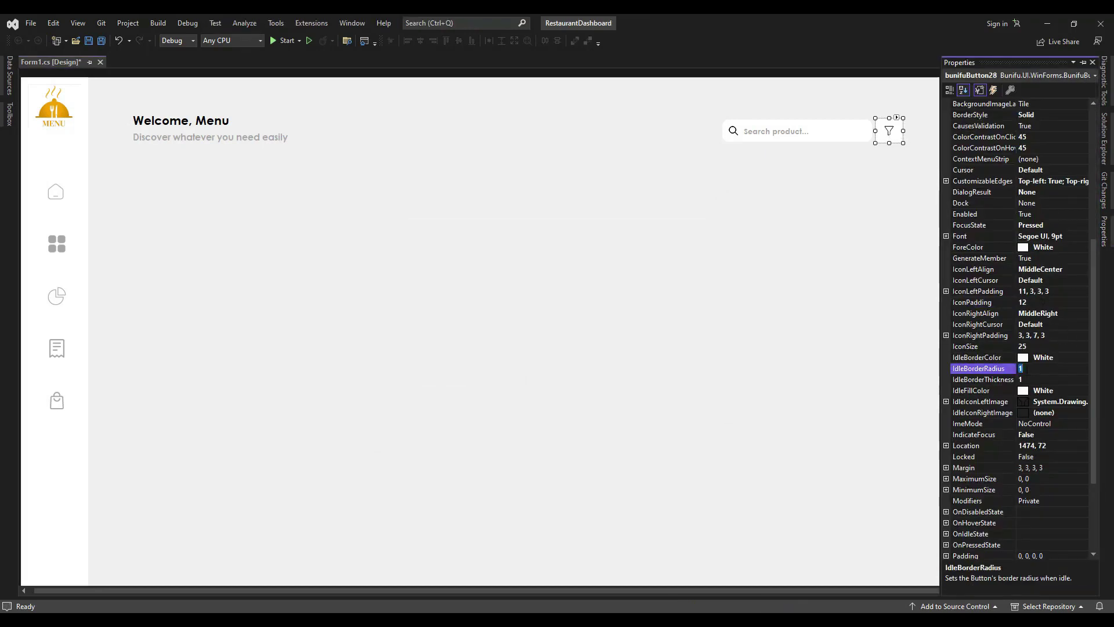
left_click(812, 222)
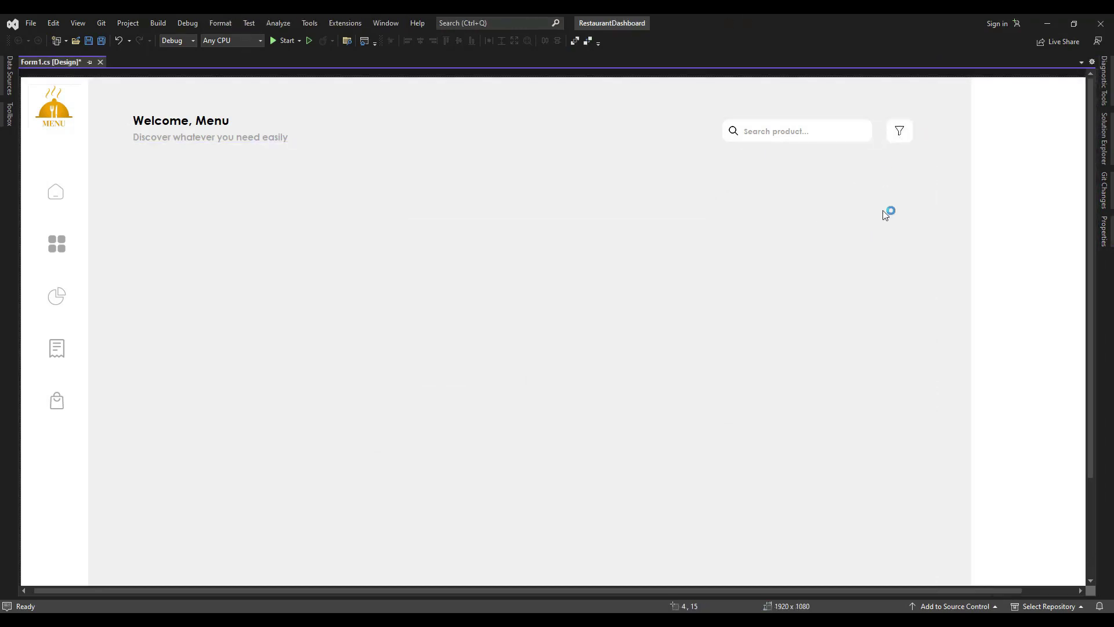
Set the filter button's hover-state border and fill colours to 244, 103, 0, copied from Just Color Picker.
left_click(899, 130)
left_click(1104, 231)
scroll(1016, 325, "down", 4)
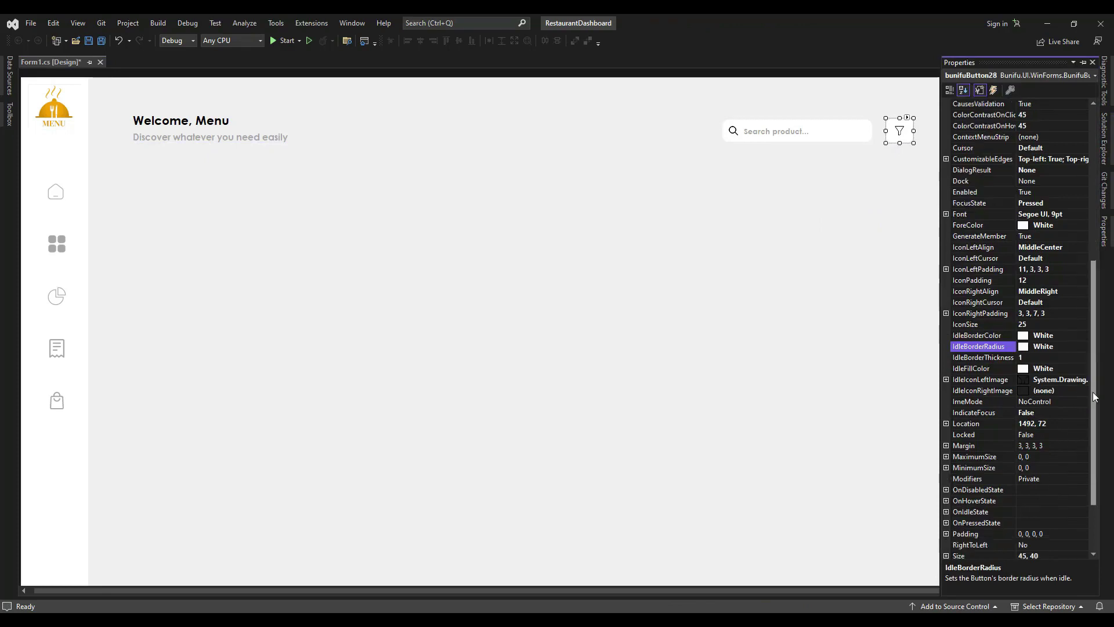
left_click(483, 572)
left_click(746, 253)
left_click(742, 286)
left_click(738, 173)
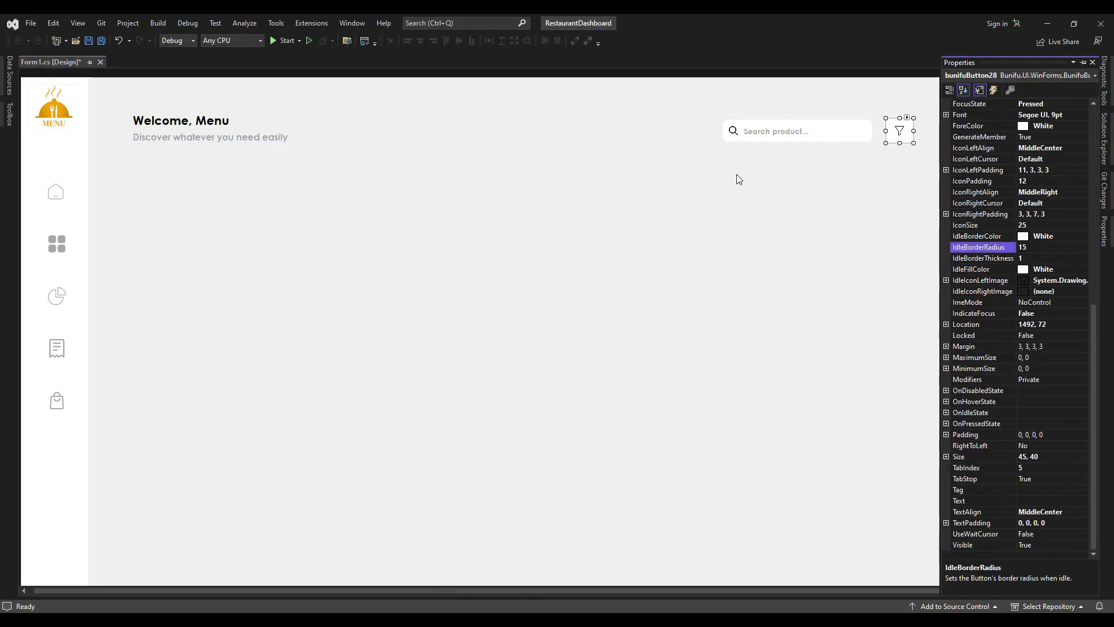
left_click(946, 401)
left_click(1075, 412)
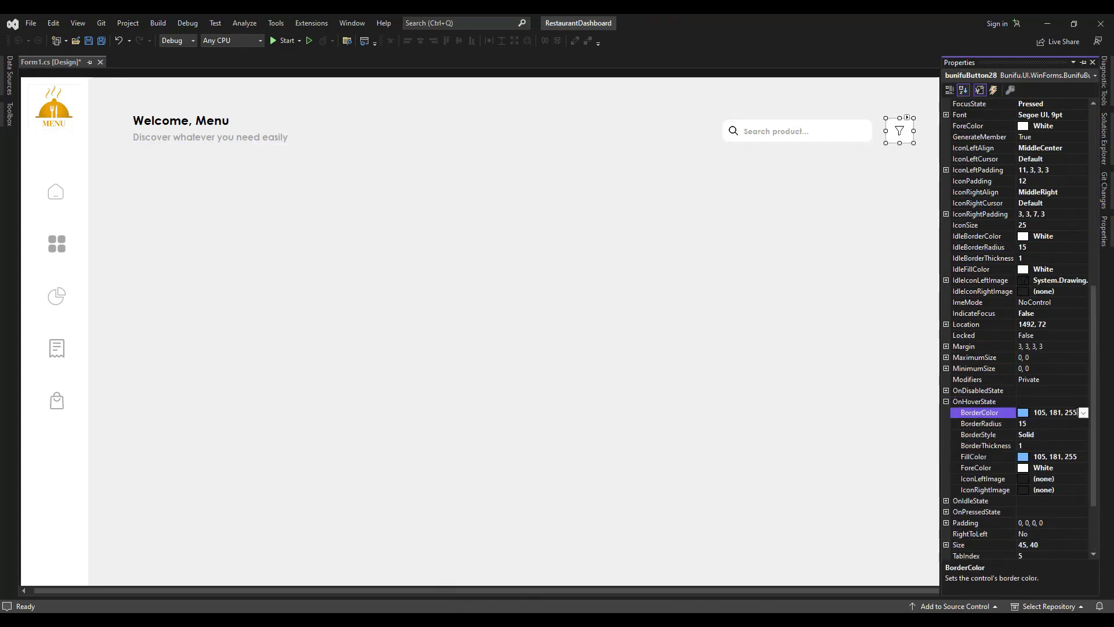
left_click(1081, 456)
key("ctrl+a")
type("244, 103, 0")
Import the filter image as the filter button's left icon for the hover state.
left_click_drag(1092, 414, 1094, 440)
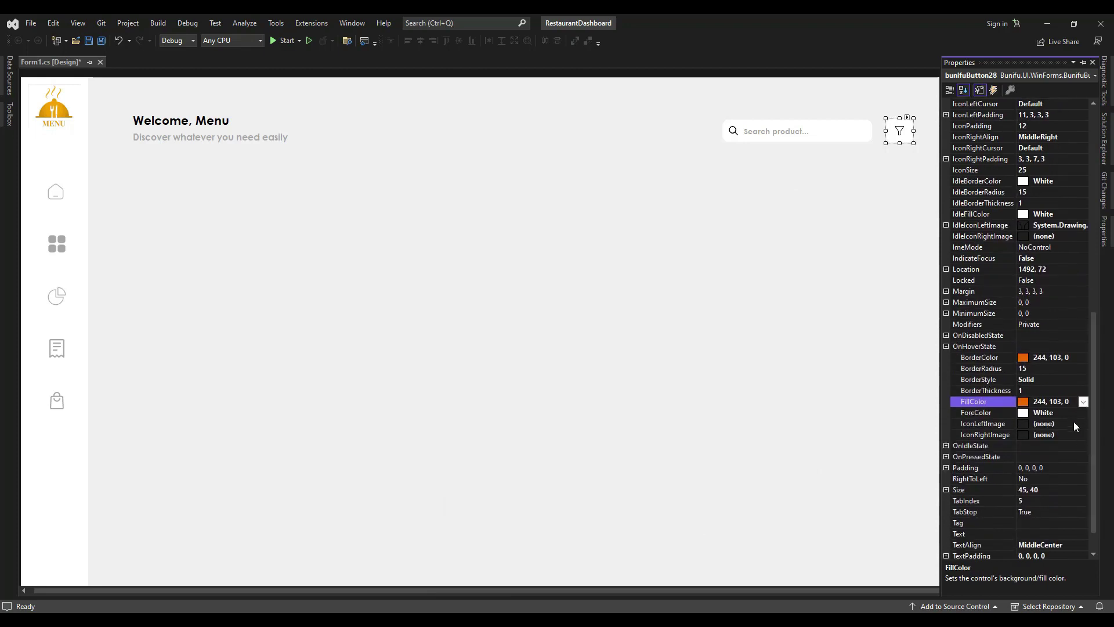
left_click(1075, 423)
left_click(1082, 424)
left_click(410, 242)
left_click(440, 259)
left_click(636, 187)
left_click(1012, 592)
left_click(629, 405)
Set the filter button's pressed-state border and fill colours to 244, 103, 0.
scroll(1079, 377, "down", 1)
left_click(946, 412)
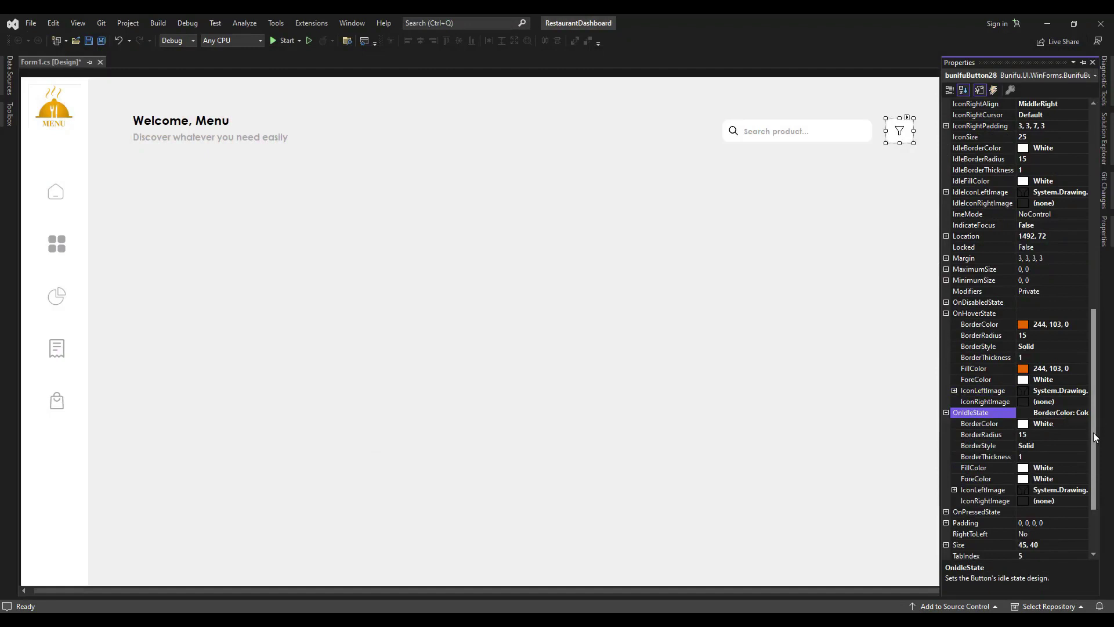
scroll(958, 497, "down", 3)
left_click(946, 423)
left_click(1080, 435)
key("ctrl+a")
type("244, 103, 0")
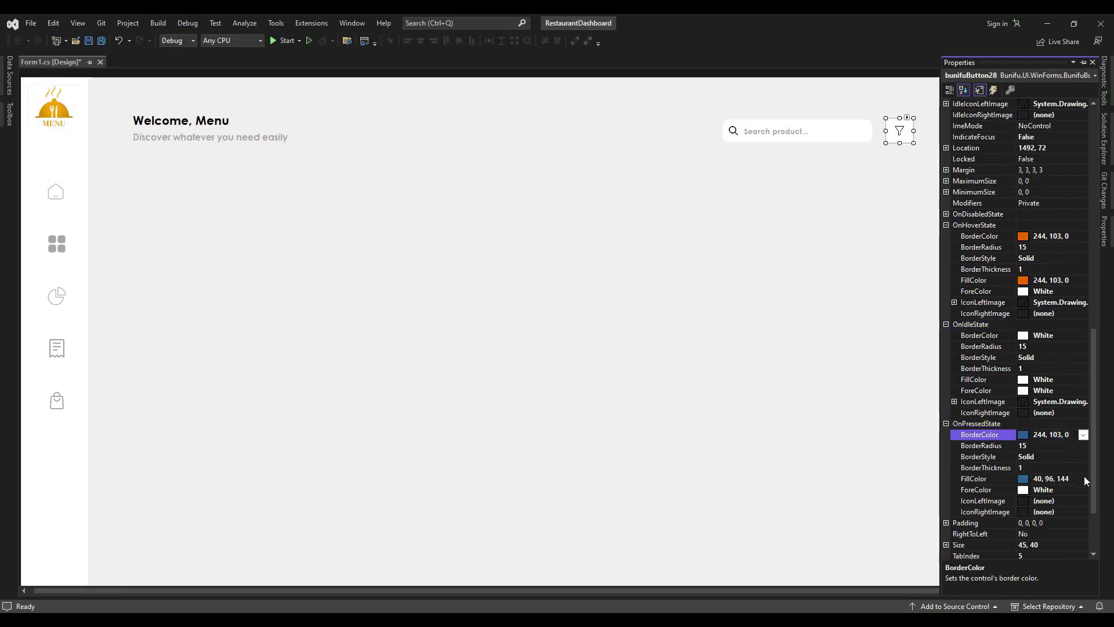
left_click(1083, 478)
key("ctrl+a")
type("244, 103, 0")
Import a left icon image for the filter button's pressed state.
double_click(1085, 500)
left_click(410, 242)
left_click(440, 259)
double_click(575, 263)
left_click(853, 170)
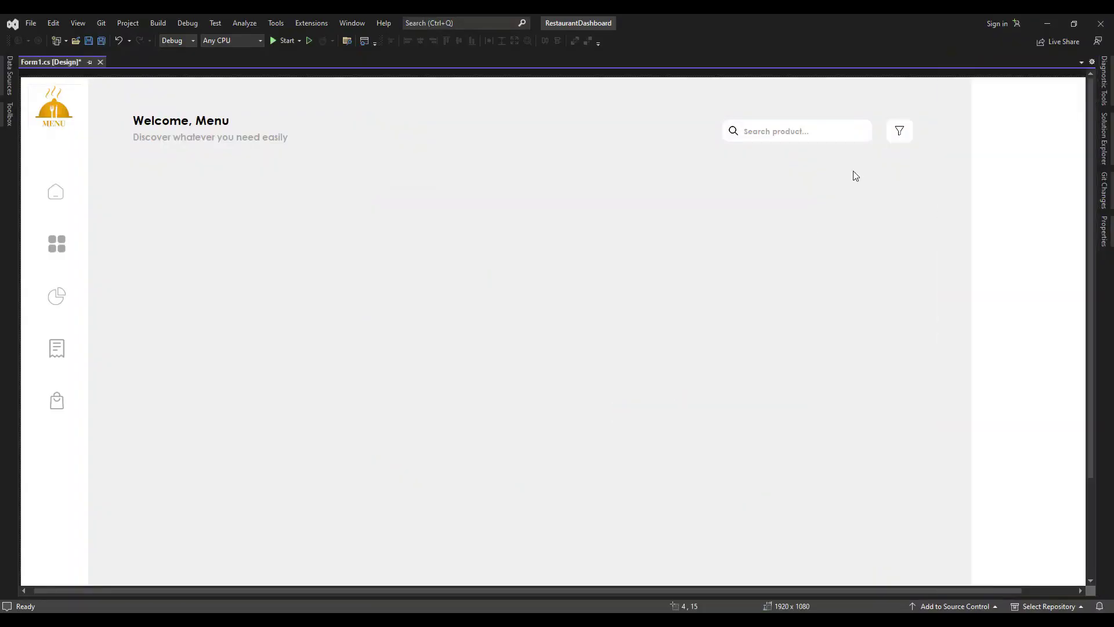
Select the search box and filter button together and nudge them slightly to the right.
left_click_drag(679, 118, 956, 211)
key("Right")
key("Right")
key("Right")
key("Right")
key("Right")
Widen the form's white right-hand panel to 319 x 1080 by extending its left edge.
left_click_drag(820, 591, 875, 591)
left_click(1037, 442)
left_click_drag(912, 391, 890, 392)
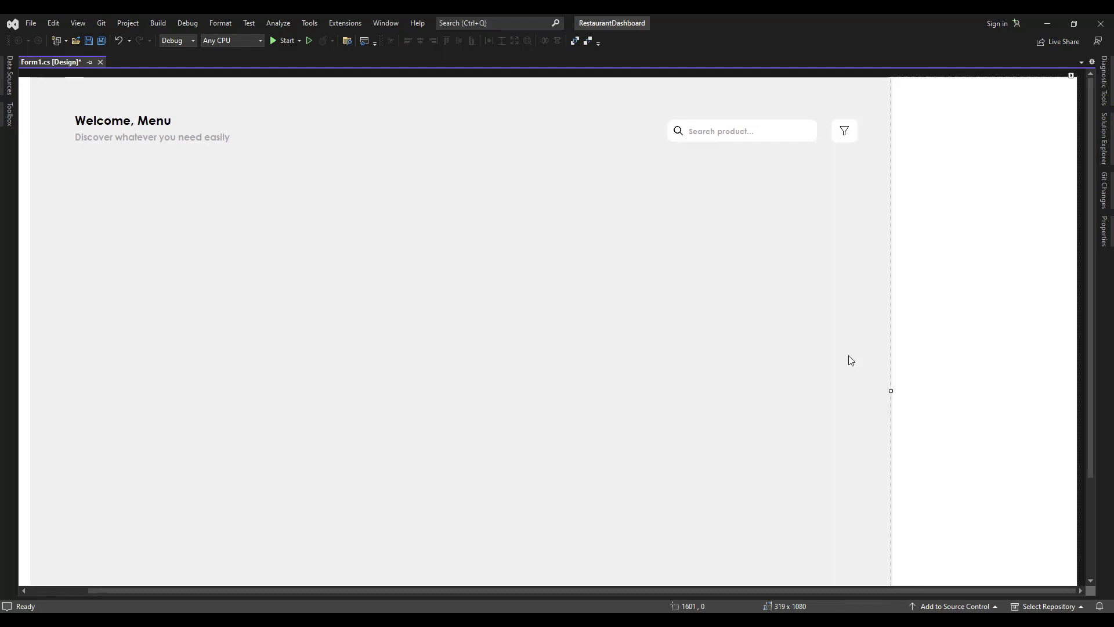
Add a Bunifu icon button to the white panel's upper-right corner and nudge it to 278, 5.
left_click(10, 115)
left_click(36, 72)
type("icon")
left_click_drag(53, 112, 1058, 94)
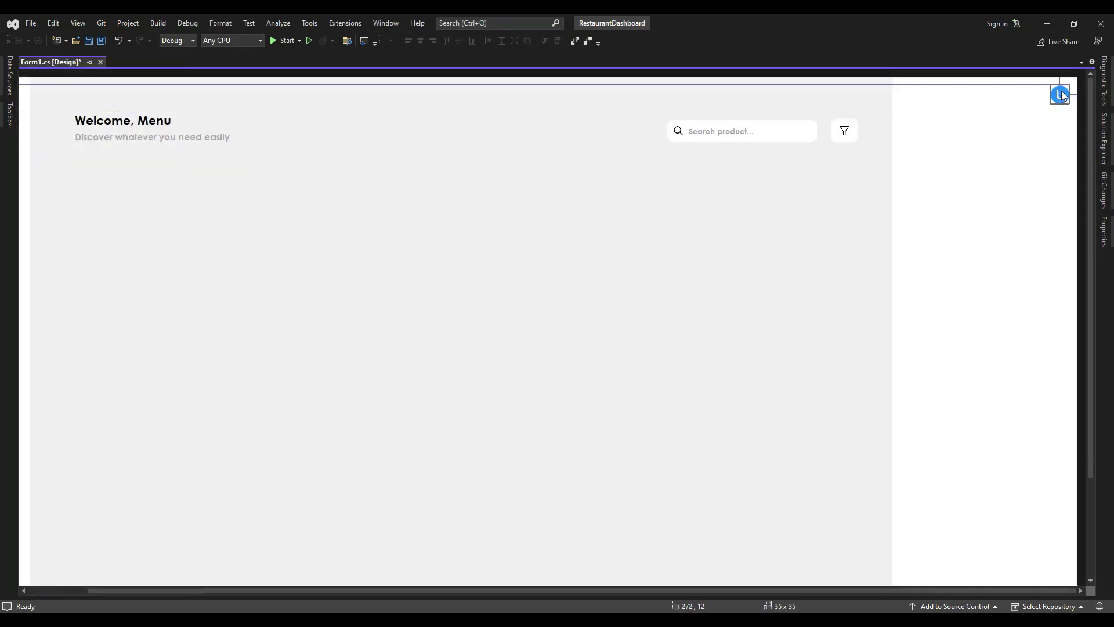
key("Up")
key("Up")
key("Up")
key("Up")
key("Up")
key("Right")
key("Right")
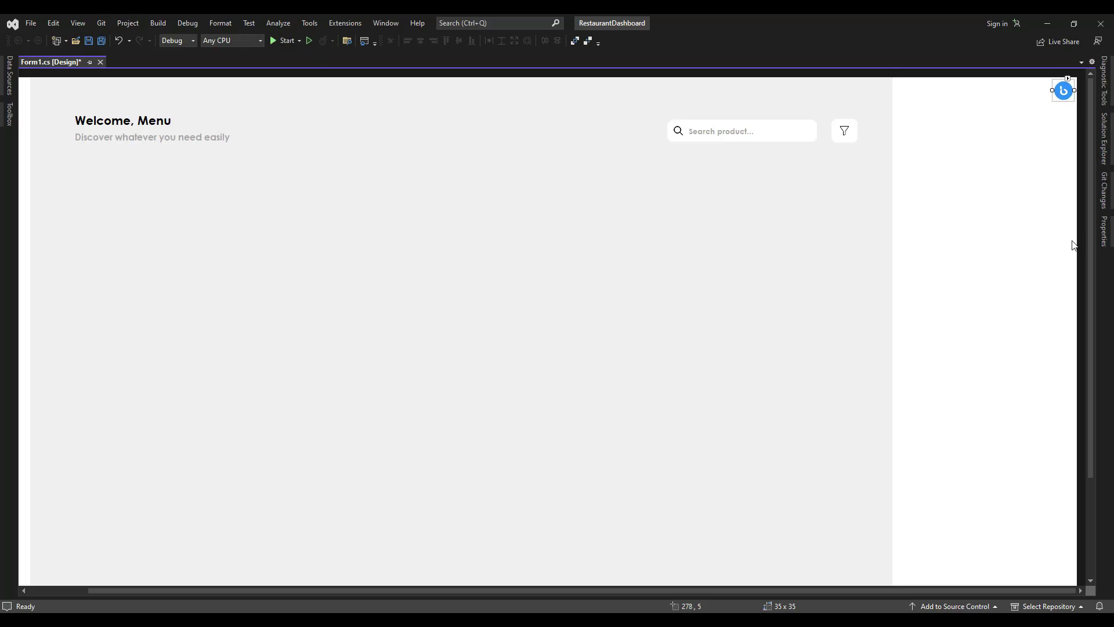
Import the close image from the Project 6 folder as the icon button's image.
left_click(1067, 79)
left_click(952, 95)
left_click(449, 259)
left_click(950, 129)
left_click(1015, 593)
left_click(629, 406)
key("F4")
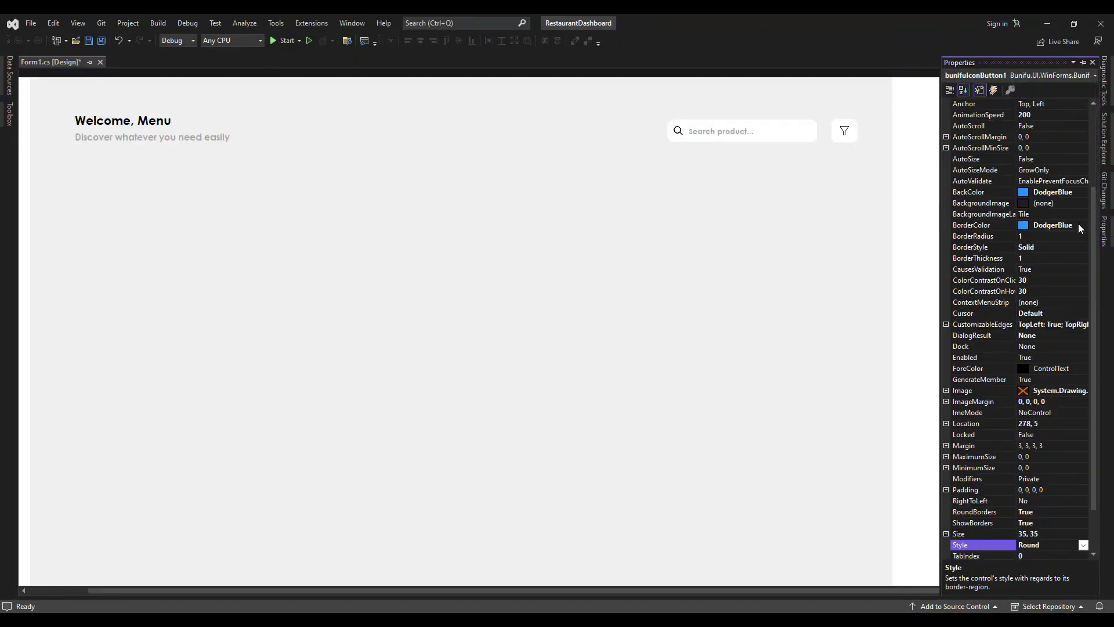
Copy the white colour value from the other open window and apply it to the close icon button's border and background colours.
key("alt+Tab")
left_click(745, 198)
left_click(740, 288)
key("ctrl+c")
key("alt+Tab")
double_click(1075, 225)
key("ctrl+v")
double_click(1077, 192)
key("ctrl+v")
Make the close icon button's hover colour contrast value negative.
left_click_drag(1093, 230, 1095, 246)
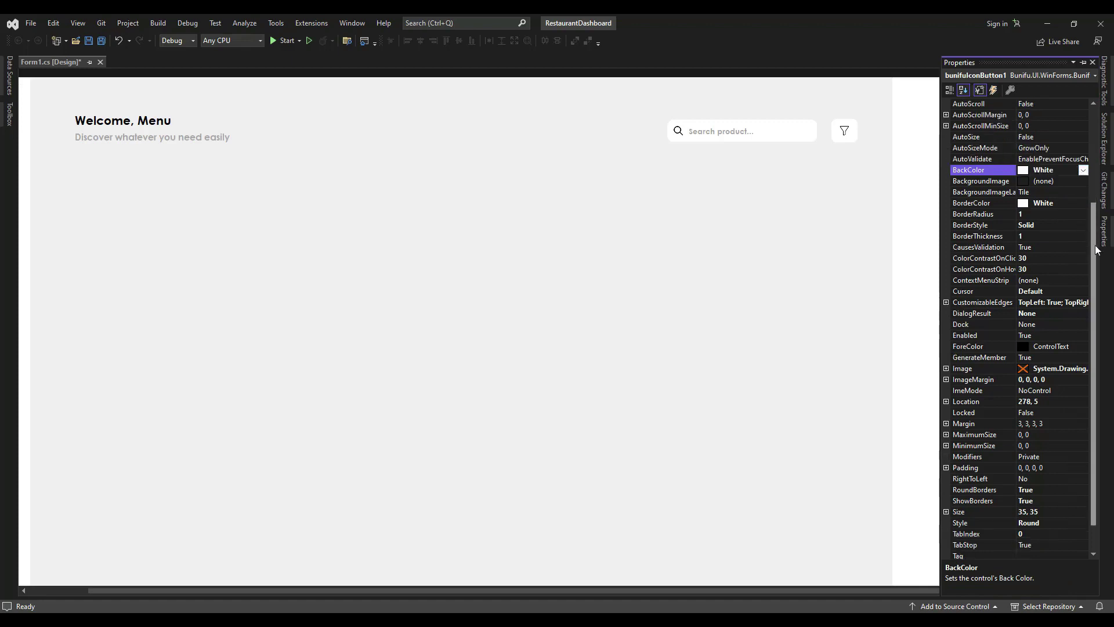
left_click(1018, 269)
type("-")
left_click(920, 172)
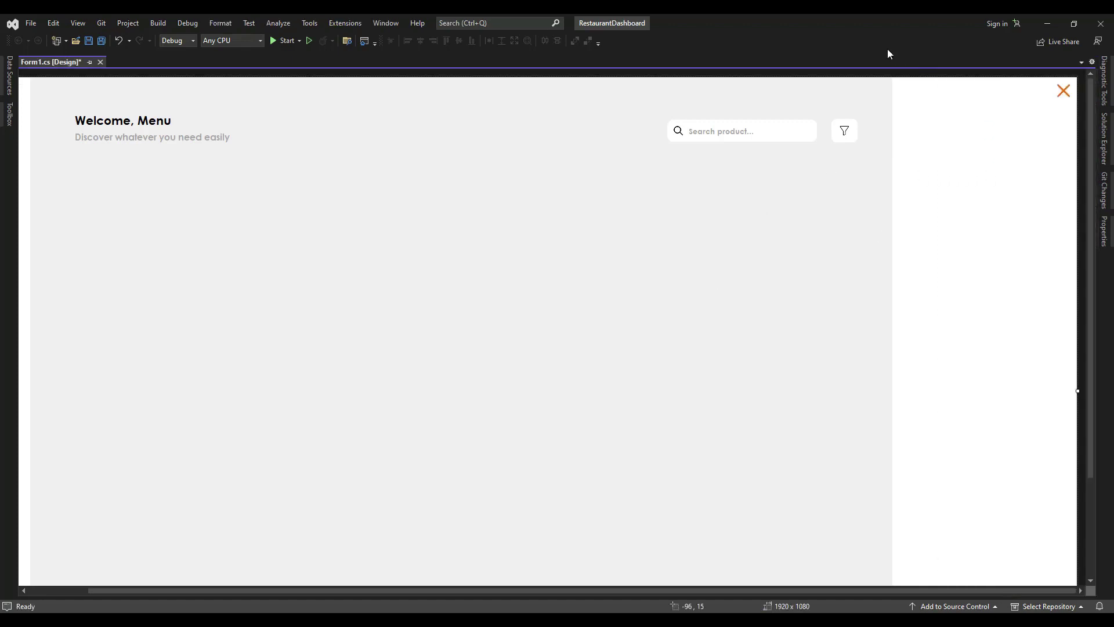
Select the two header labels together and move them slightly left and down.
left_click_drag(69, 102, 118, 127)
key("Down")
key("Down")
key("Down")
key("Down")
Widen the header search box by extending its left edge to about X 1104.
left_click(795, 123)
left_click_drag(664, 131, 602, 130)
left_click(686, 171)
left_click(723, 135)
left_click(722, 186)
Examine the location and size properties of the search box and the filter button.
left_click(710, 132)
left_click(1104, 231)
left_click_drag(1094, 169, 1101, 212)
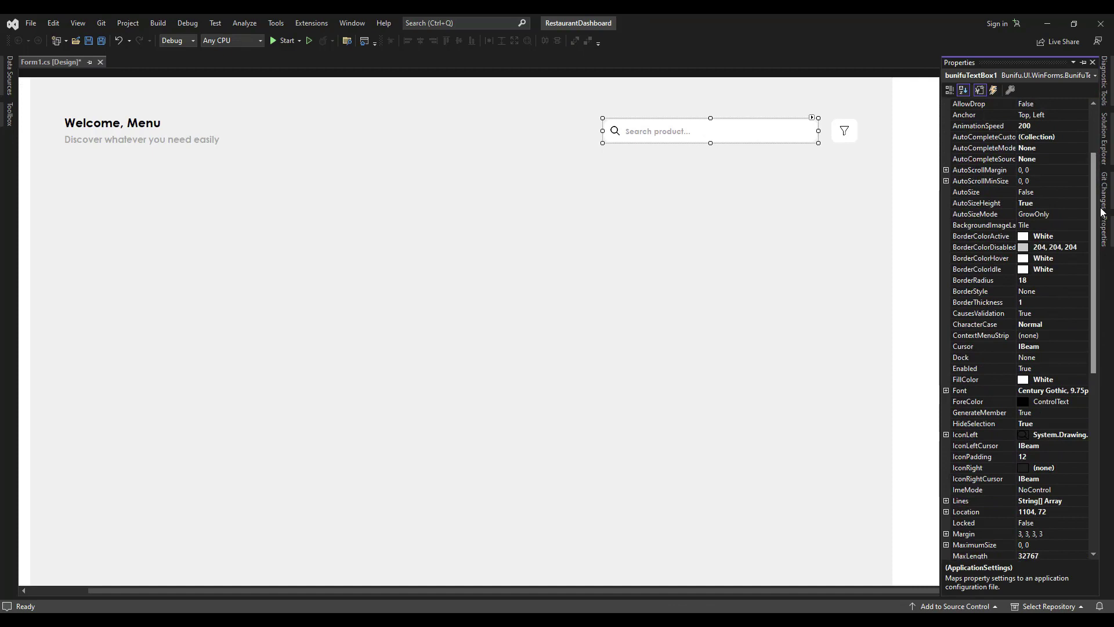
left_click(1103, 230)
scroll(1081, 377, "down", 10)
scroll(1078, 453, "down", 1)
left_click(844, 131)
left_click(1103, 231)
scroll(1033, 444, "down", 11)
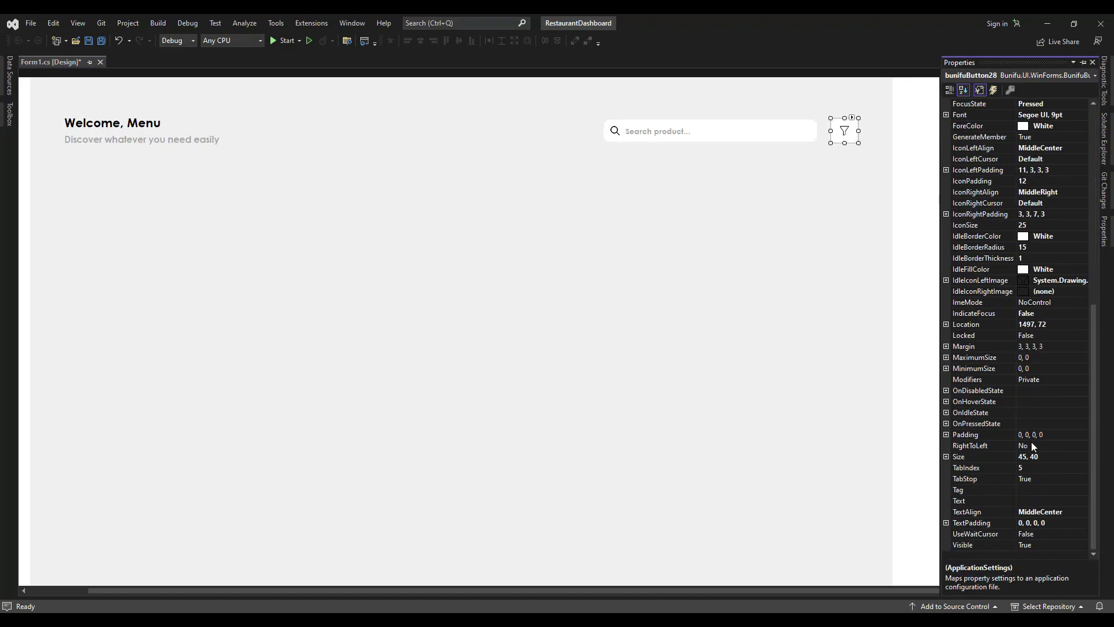
left_click(624, 339)
Add a Bunifu panel to the grey content area under the header labels at 175, 217.
left_click_drag(221, 590, 170, 590)
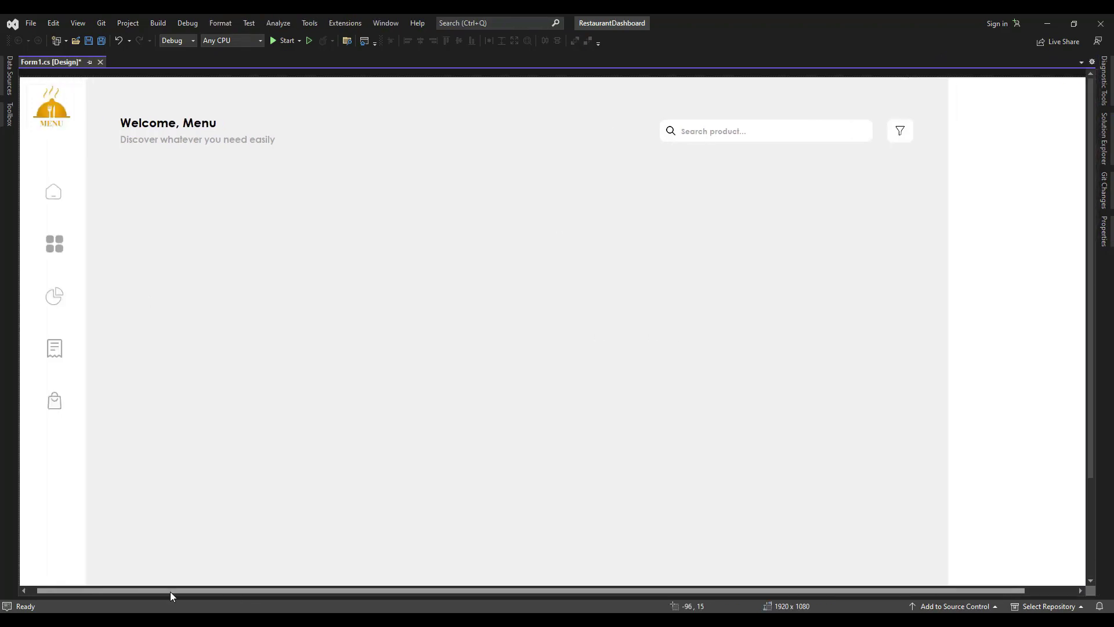
mouse_move(1091, 204)
left_mouse_down()
mouse_move(1093, 347)
mouse_move(1090, 186)
left_mouse_up()
left_click(10, 115)
left_click(105, 73)
type("pan")
left_click_drag(106, 111, 131, 210)
left_click_drag(127, 152, 115, 208)
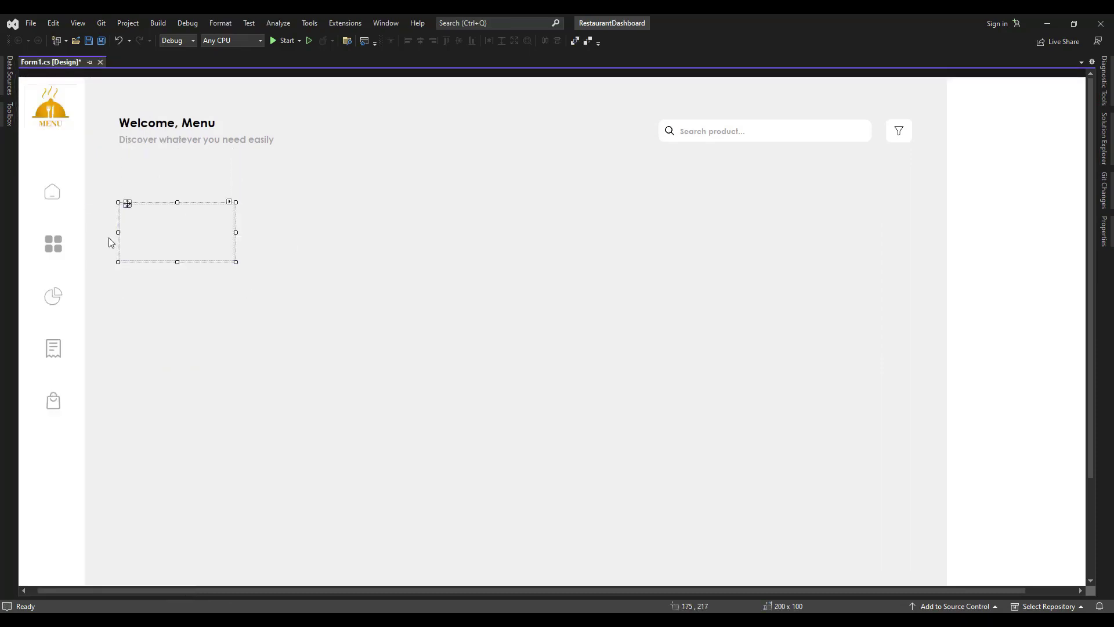
Select the five upper navigation icon buttons in the sidebar and nudge them up by 15 pixels.
left_click_drag(33, 193, 58, 449)
key("Up")
key("Up")
key("Up")
key("Up")
key("Up")
key("Up")
key("Up")
key("Up")
key("Up")
key("Up")
key("Up")
key("Up")
key("Up")
key("Up")
key("Up")
left_click(135, 228)
left_click(754, 204)
left_click(759, 286)
Set the new panel's background colour and border colour to white.
left_click(176, 214)
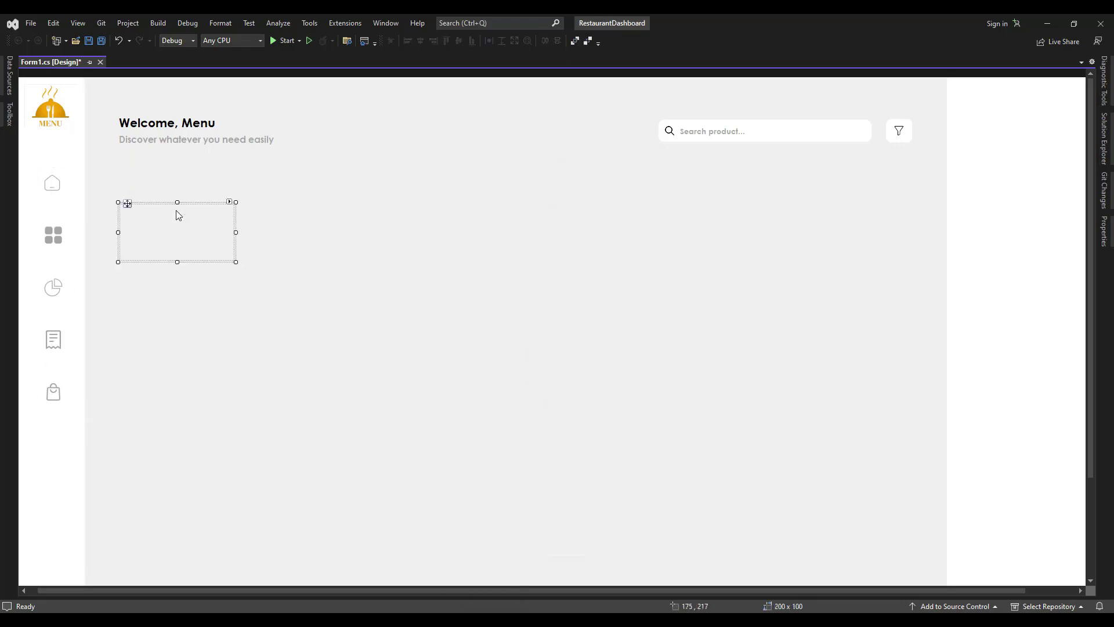
left_click(1104, 231)
left_click(1078, 247)
key("ctrl+a")
key("ctrl+v")
left_click(1080, 258)
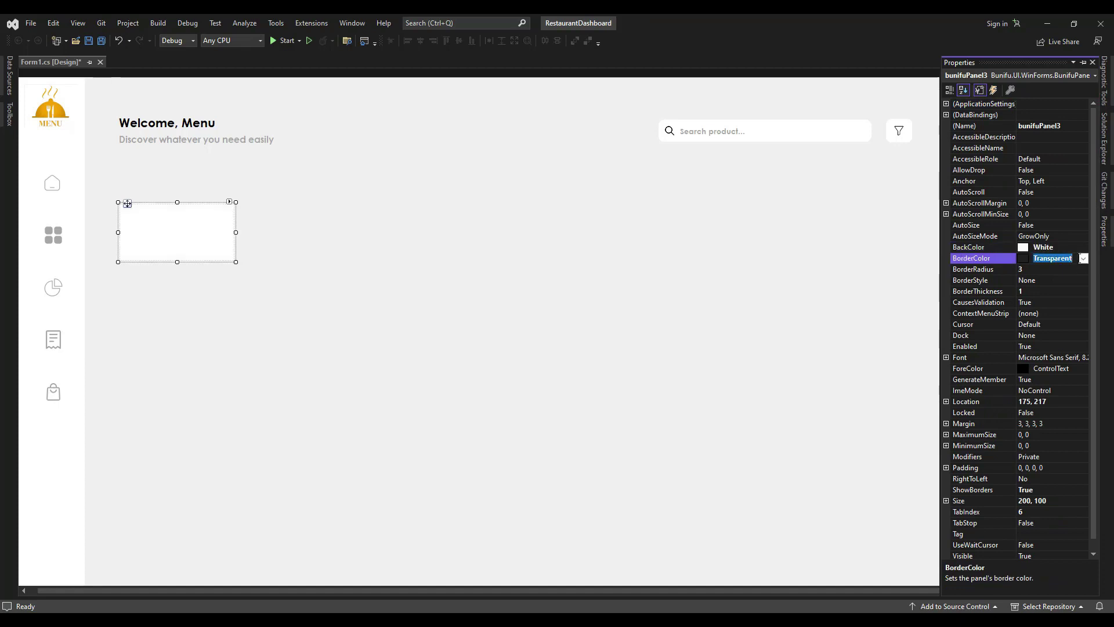
left_click_drag(1074, 259, 1011, 263)
type("white")
left_click(681, 194)
Set the white panel's border radius to 15 and enlarge it to a 289 x 355 card.
left_click(194, 226)
left_click(1110, 226)
left_click(1025, 269)
left_click(349, 174)
left_click(219, 243)
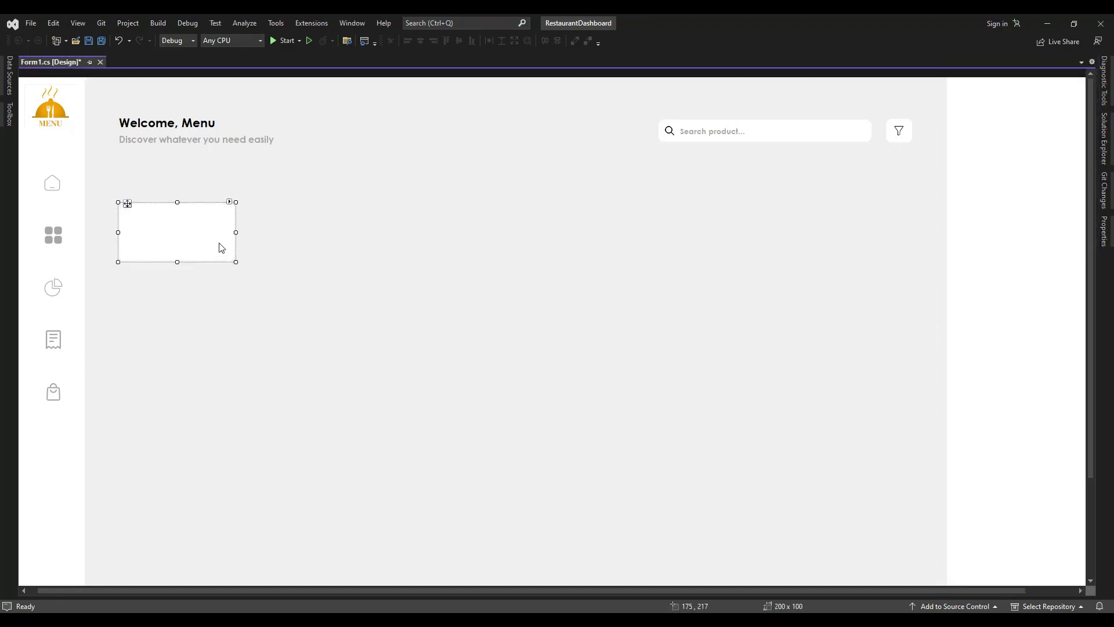
left_click_drag(235, 262, 287, 410)
Try placing a copy of the card panel beside the original, and undo it.
left_click_drag(128, 201, 301, 215)
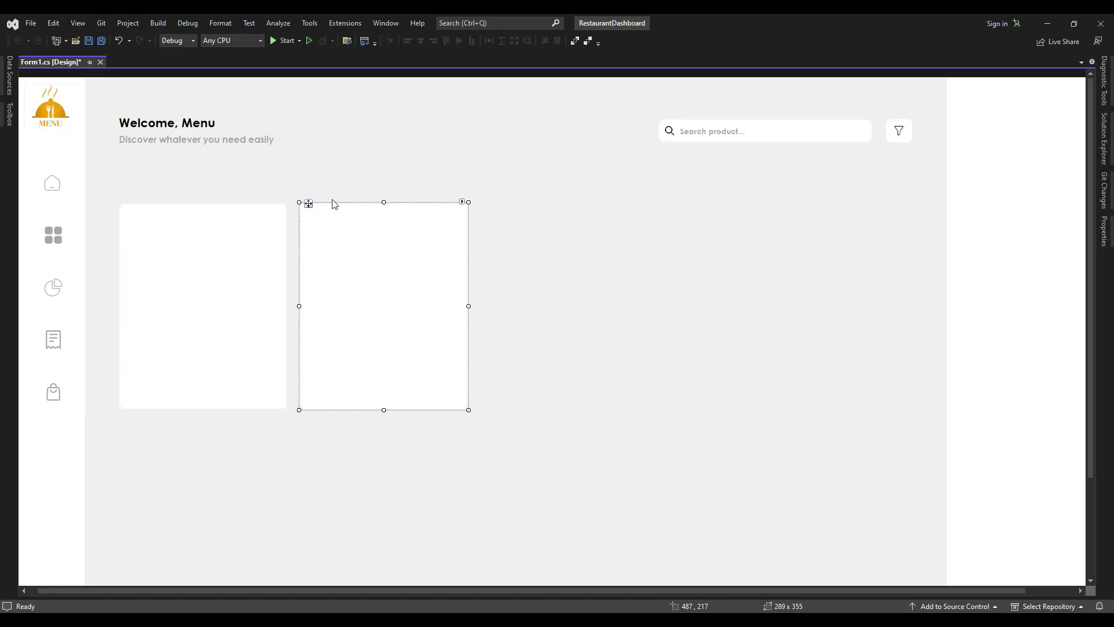
key("ctrl+z")
Add a Bunifu picture box inside the white card panel.
left_click_drag(1091, 196, 1101, 266)
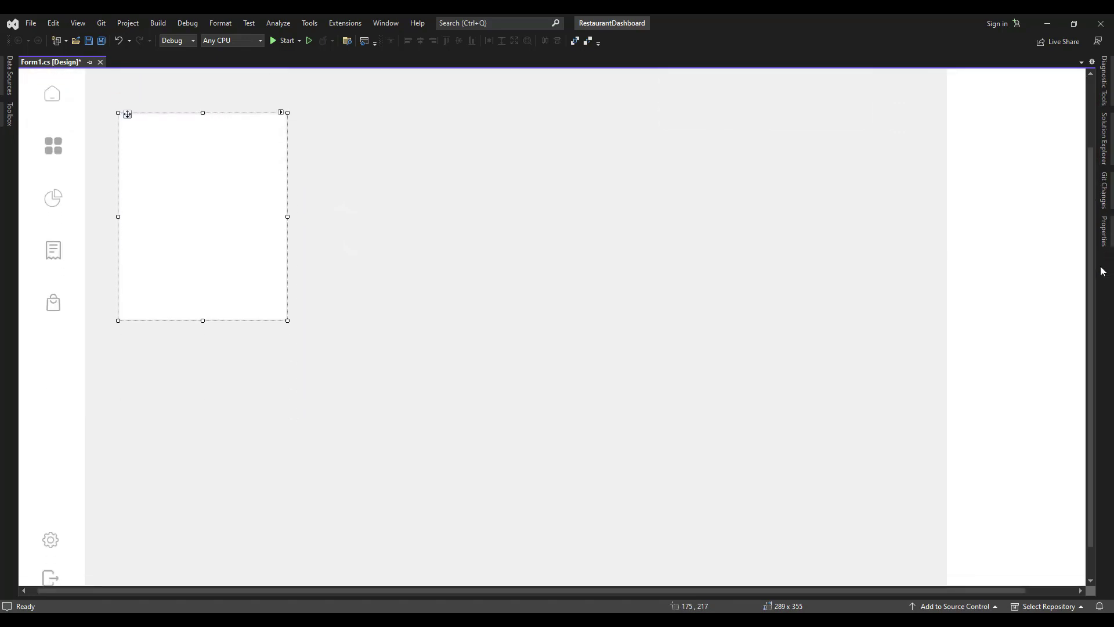
left_click(9, 115)
double_click(58, 75)
type("pic")
left_click_drag(56, 118, 150, 139)
Load image 12 from the Project 6 folder into the picture box and set its size mode to StretchImage.
left_click(185, 138)
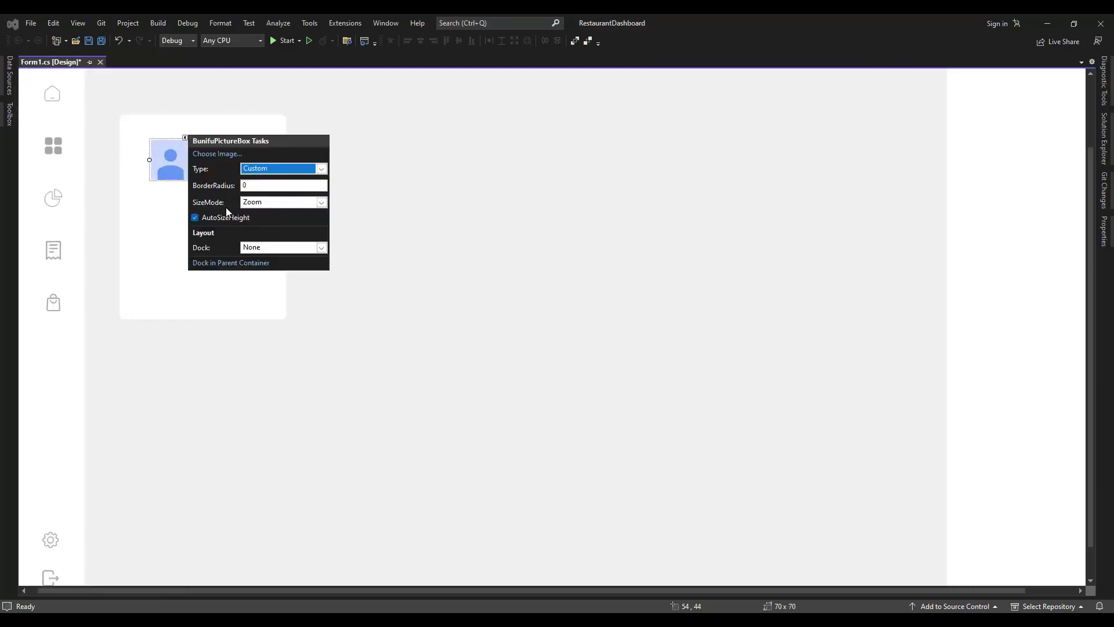
left_click(217, 154)
left_click(455, 259)
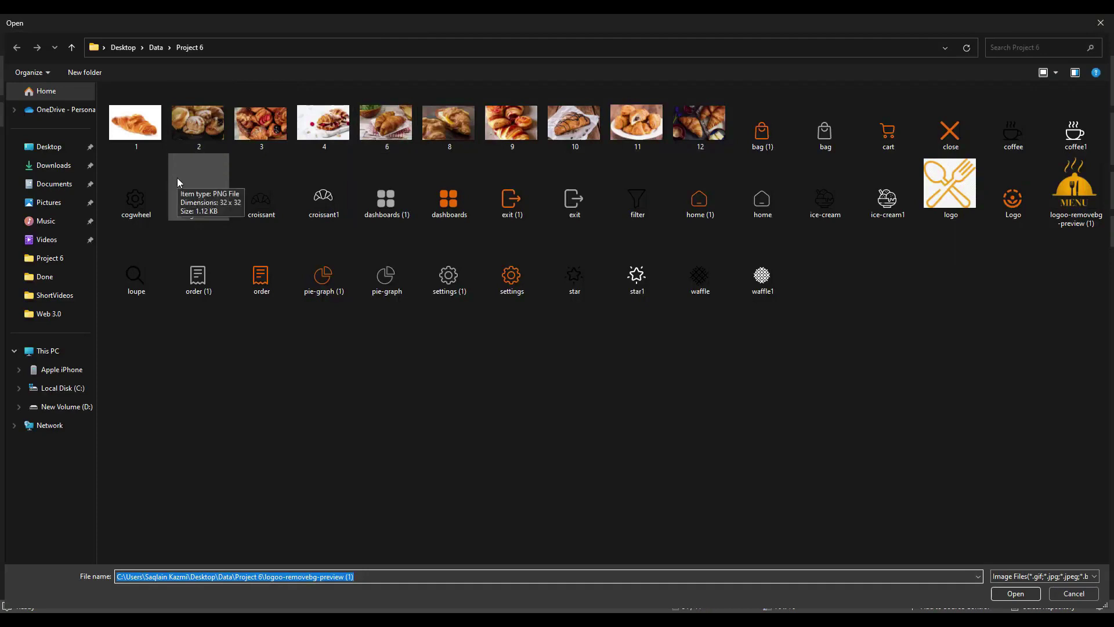
left_click(700, 123)
left_click(1015, 593)
left_click(629, 406)
left_click(284, 202)
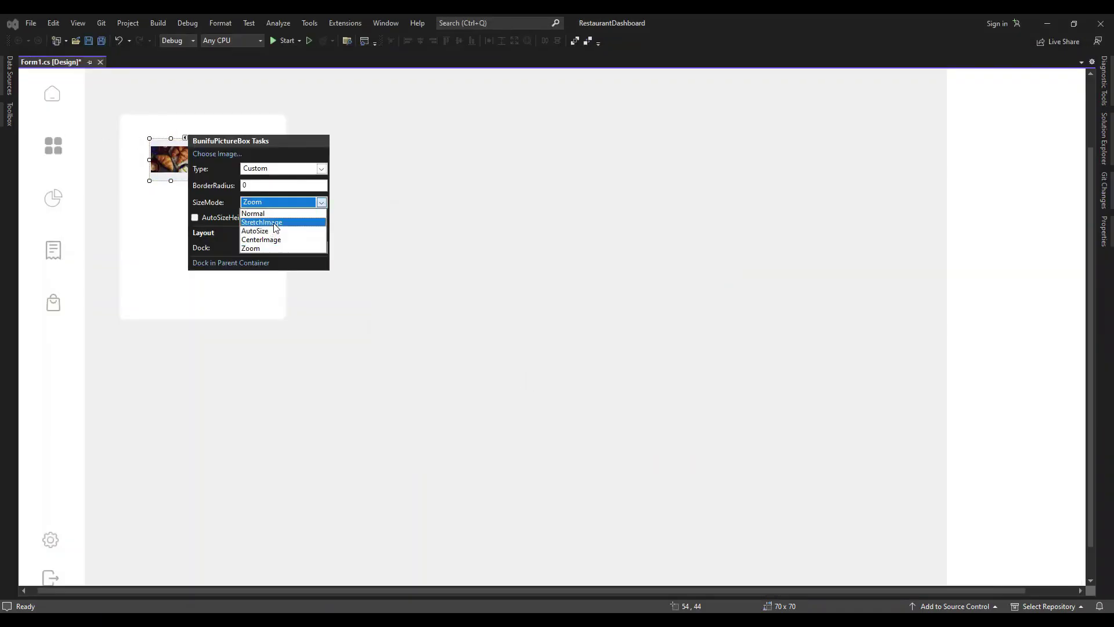
left_click(276, 223)
Round the picture box's corners with a larger border radius and enlarge it to 262 x 183 at 13, 15 in the card.
left_click(1098, 236)
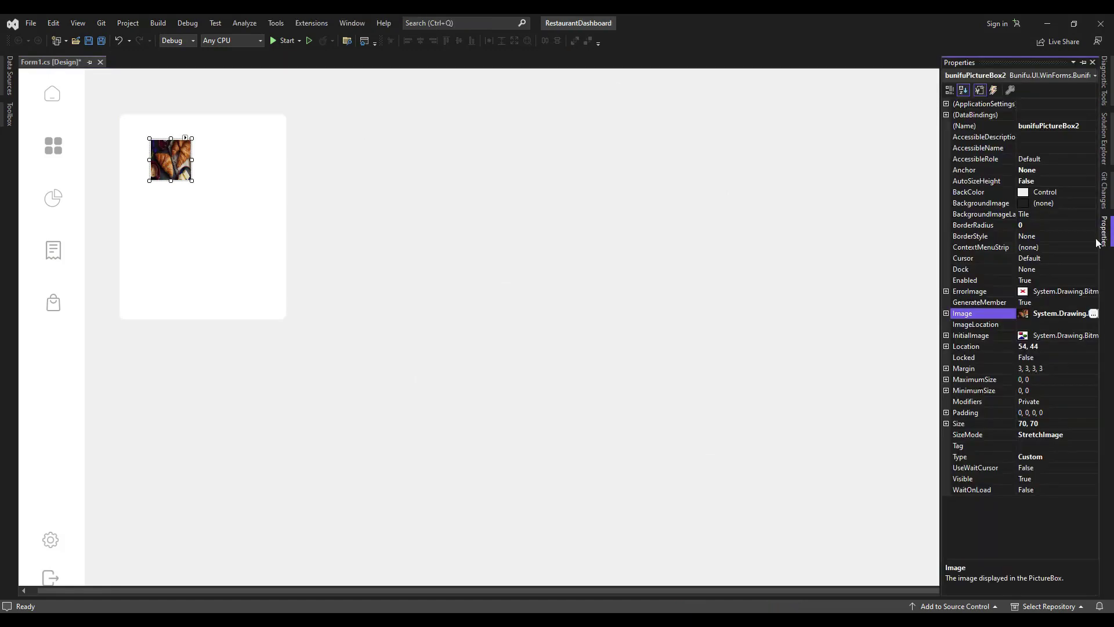
left_click(1037, 226)
left_click(232, 203)
left_click_drag(157, 155, 282, 229)
left_click(250, 289)
left_click(165, 153)
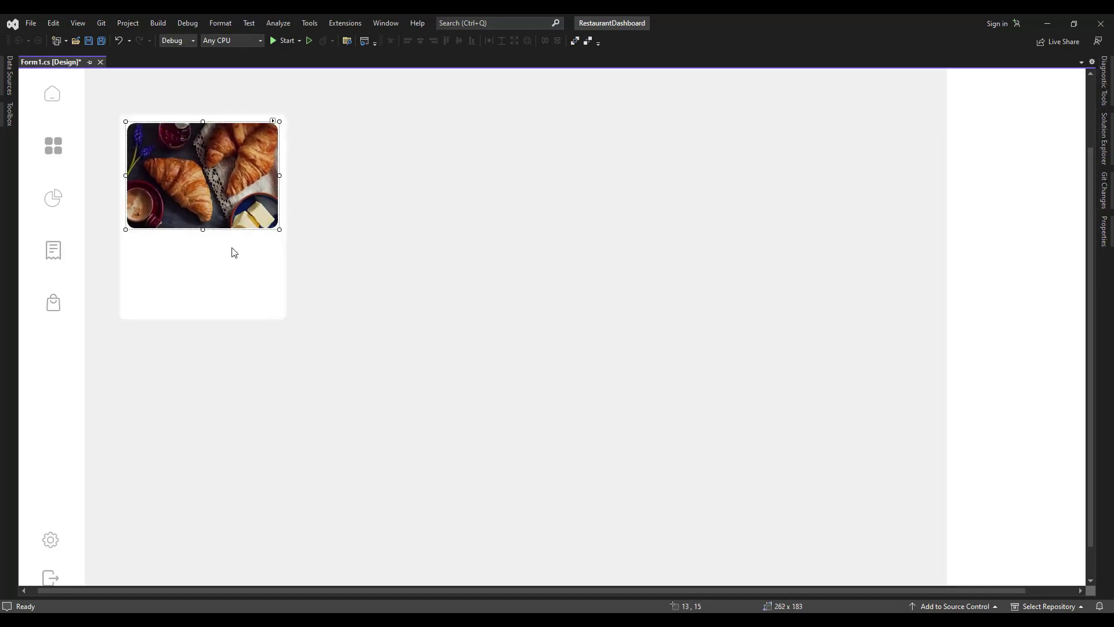
Fine-tune the croissant picture box to 272 x 190 at 8, 7 in the card.
key("shift+Right")
key("shift+Right")
key("shift+Right")
key("shift+Right")
key("shift+Right")
key("shift+Right")
key("shift+Right")
key("shift+Right")
key("shift+Right")
key("shift+Right")
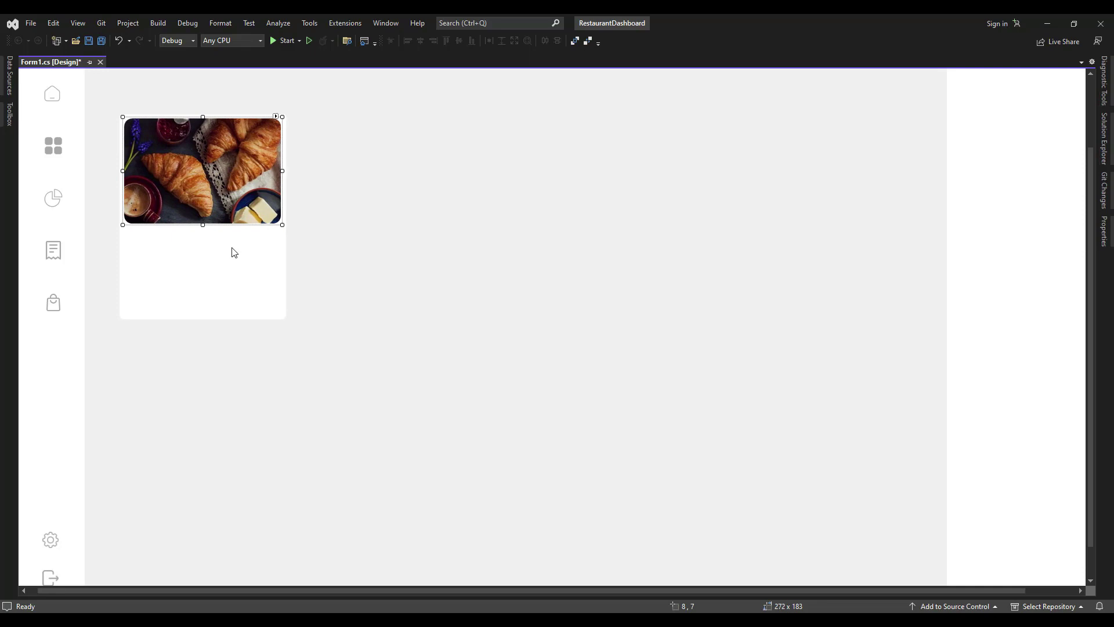
key("shift+Down")
key("shift+Down")
key("shift+Down")
key("shift+Down")
key("shift+Down")
key("shift+Down")
key("shift+Down")
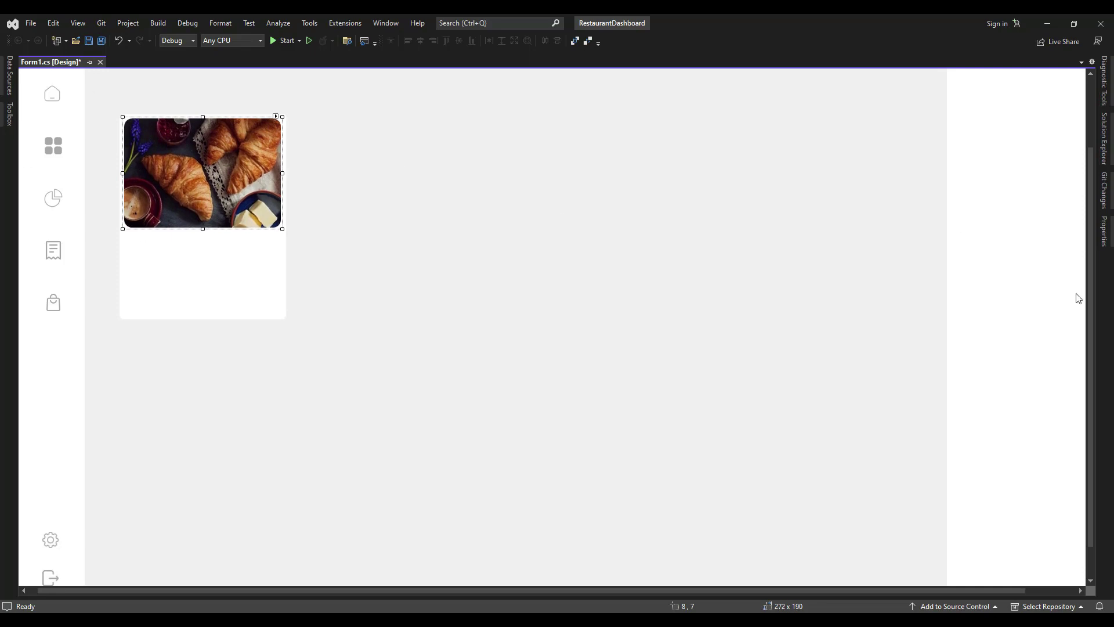
Select the logo and the croissant picture box together and set their cursor to Hand.
left_click_drag(1091, 293, 1089, 203)
left_click(44, 119)
left_click(185, 257, "ctrl")
left_click(1103, 228)
left_click(1064, 236)
left_click(1093, 236)
left_click_drag(1095, 278, 1095, 395)
left_click(1047, 399)
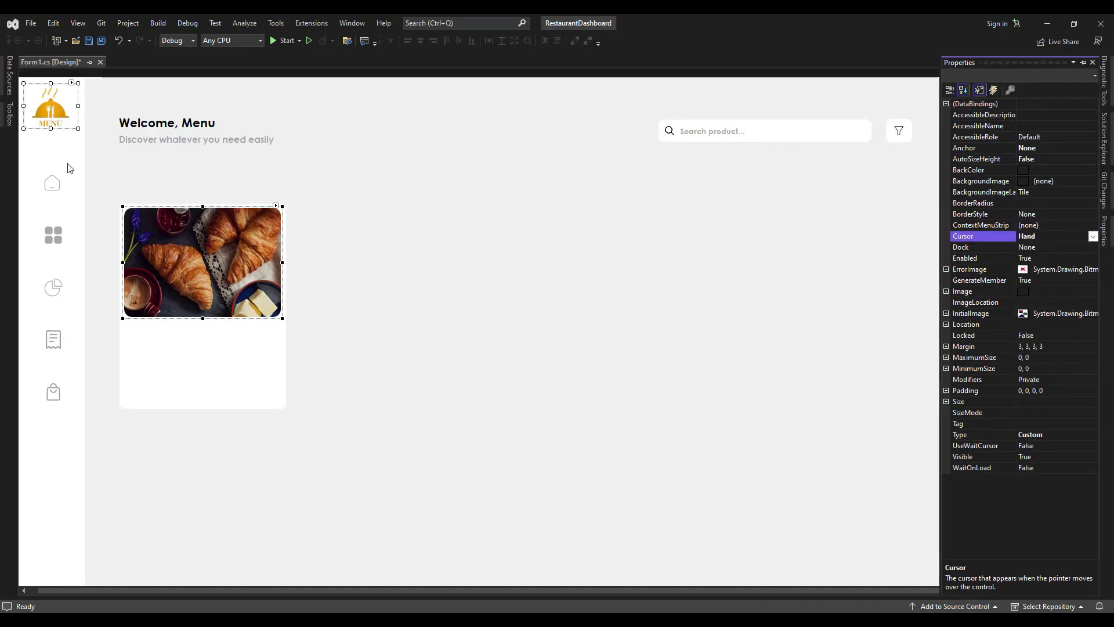
Select all the sidebar icon buttons, including settings and exit, and set their cursor to Hand.
left_click_drag(859, 591, 833, 591)
left_click_drag(1091, 140, 1094, 219)
left_click_drag(34, 572, 97, 462)
left_click_drag(36, 84, 77, 575)
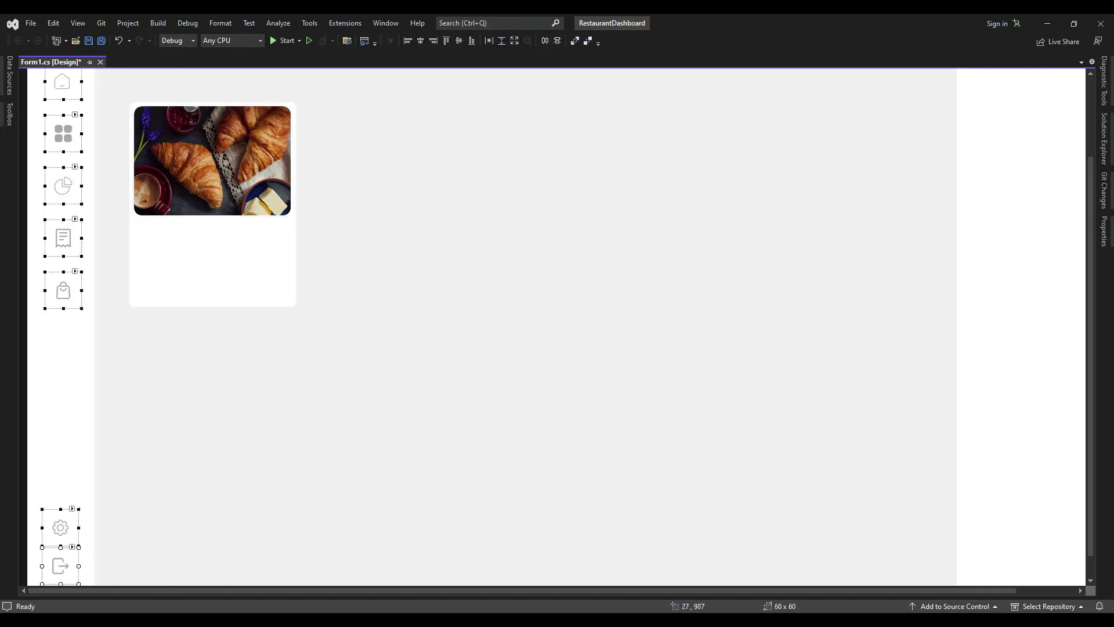
left_click(1103, 244)
left_click(1084, 237)
scroll(1037, 335, "down", 7)
left_click(1038, 405)
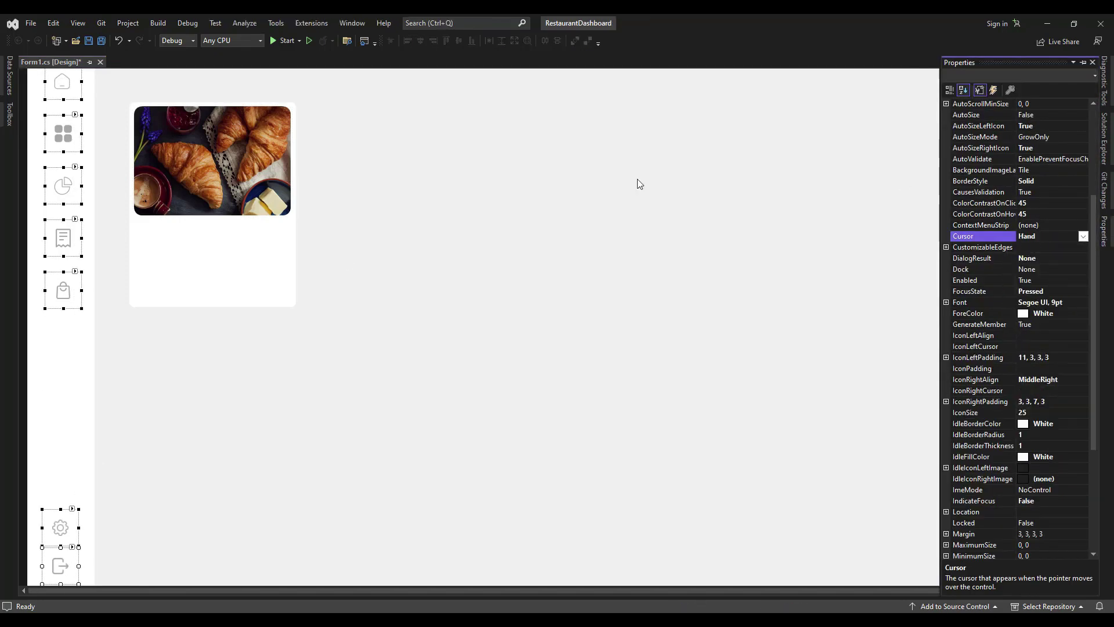
left_click(638, 184)
Set the white card panel's cursor to Hand.
left_click(229, 245)
left_click(1104, 227)
left_click(1082, 314)
scroll(1054, 380, "down", 4)
scroll(1055, 380, "down", 3)
left_click(1039, 476)
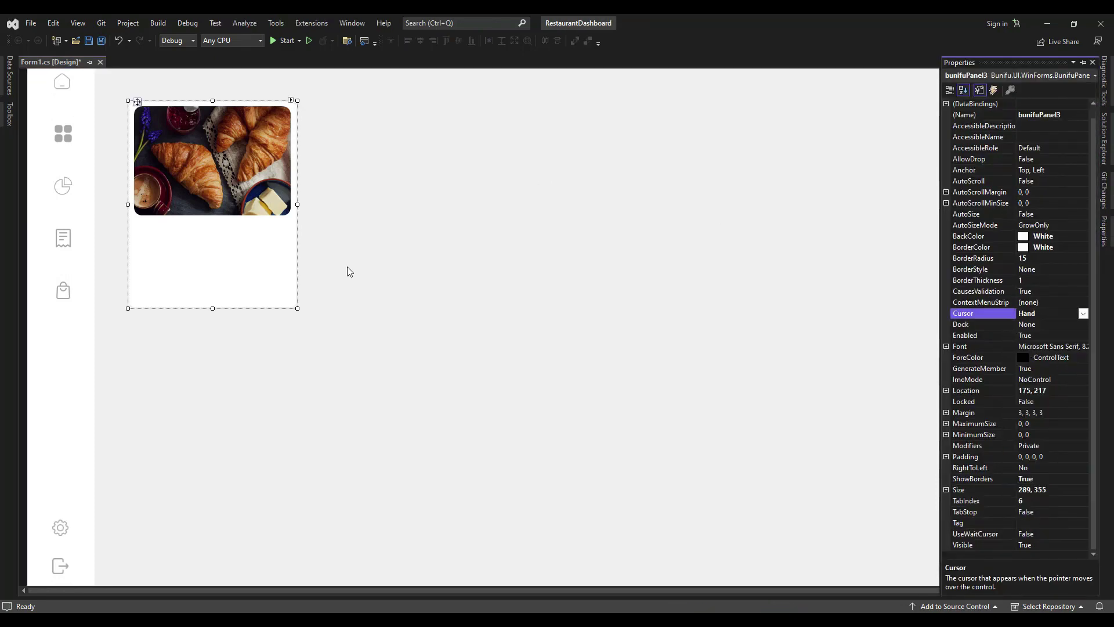
left_click(396, 303)
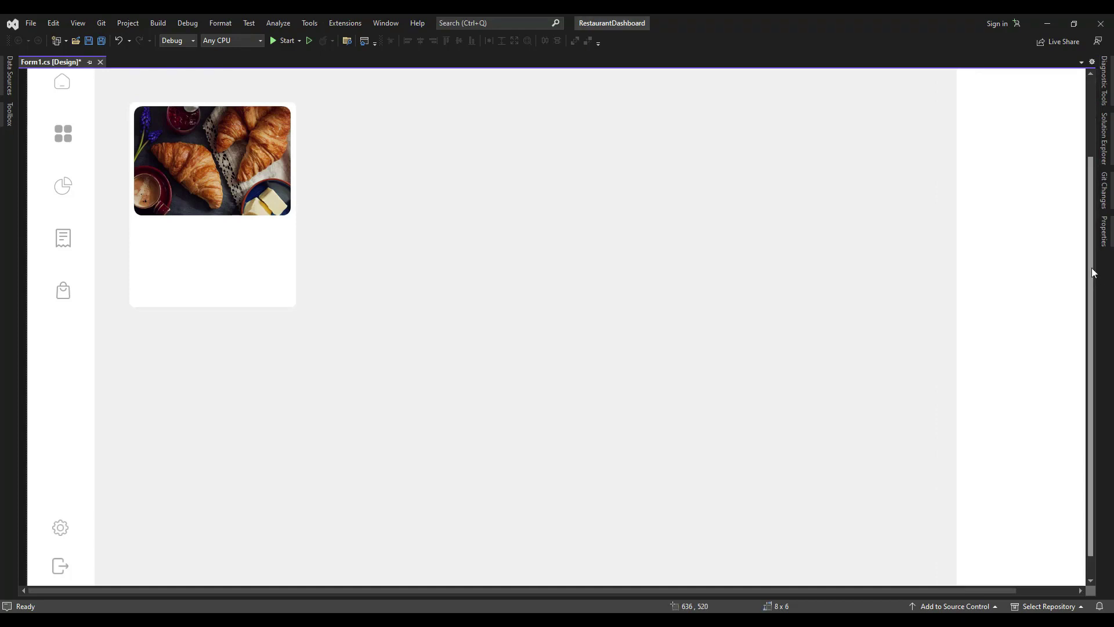
Copy the two header labels into the card panel and position them directly below the croissant picture.
left_click_drag(1091, 271, 1091, 183)
left_click_drag(131, 112, 236, 160)
left_click(193, 330)
key("ctrl+v")
left_click_drag(191, 303, 191, 336)
left_click(212, 371)
Set the card title label's font size to 14 pt and reduce the font size of the card's description label.
left_click(181, 329)
left_click(1104, 231)
left_click(986, 357)
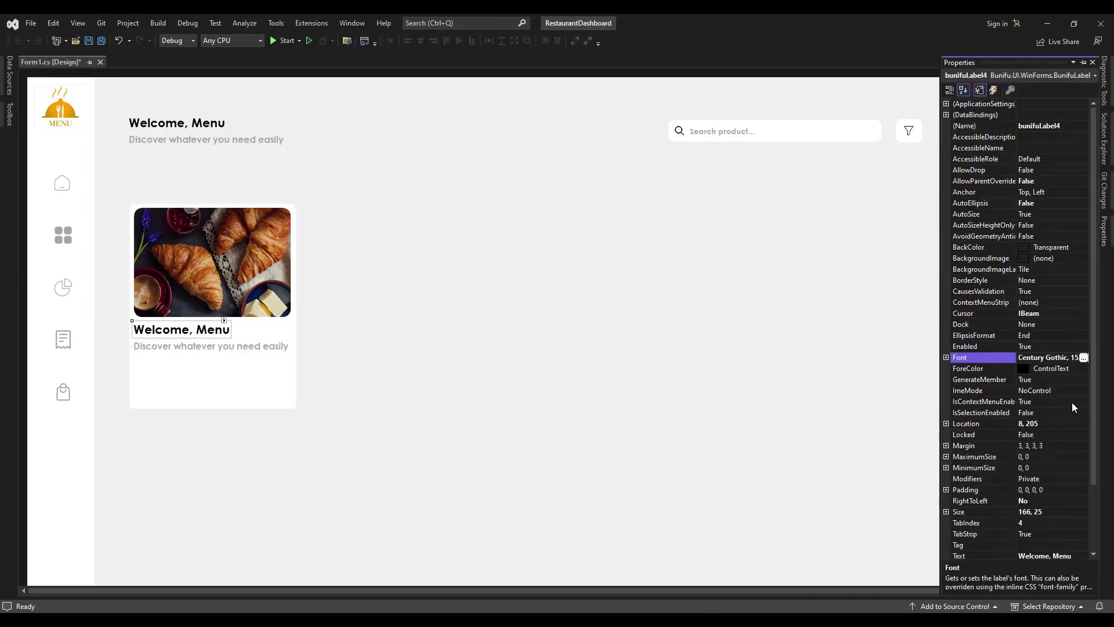
key("Left")
key("BackSpace")
key("BackSpace")
key("BackSpace")
key("BackSpace")
type("4")
left_click(207, 346)
left_click(1108, 233)
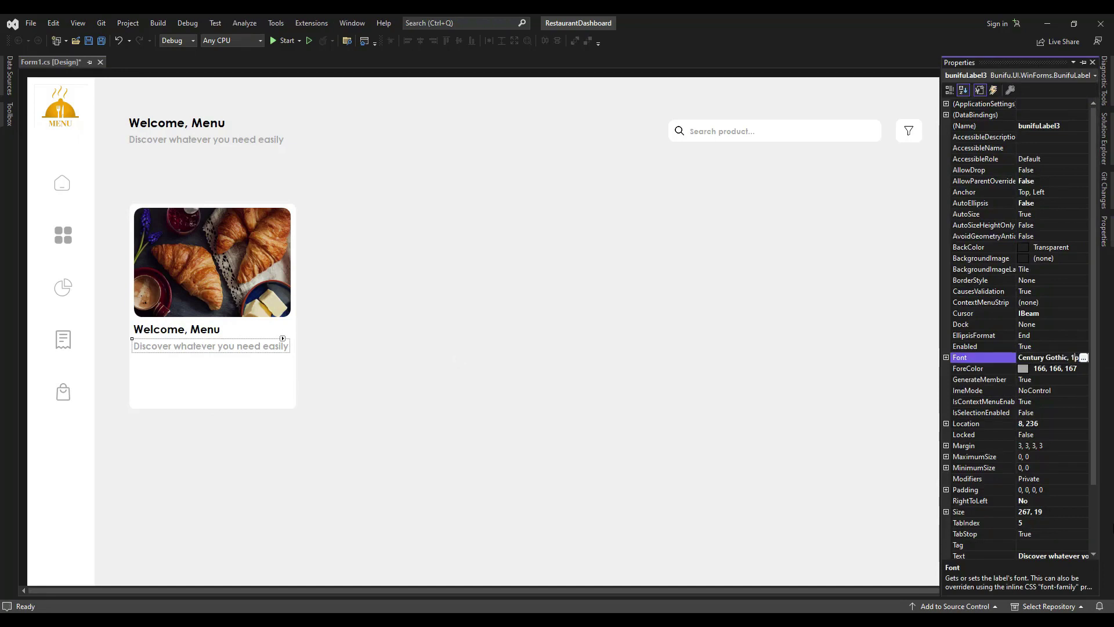
Set the card title label's text to "Almond Beown Sugar Croissant".
left_click(189, 328)
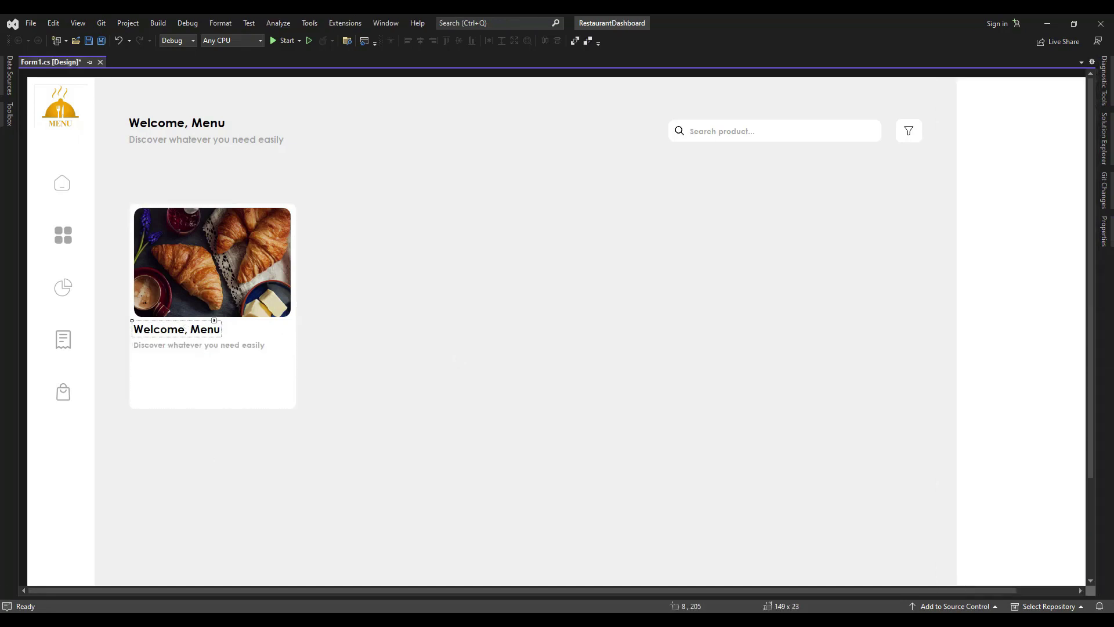
left_click(1104, 232)
left_click_drag(1094, 462, 1094, 534)
left_click(1083, 480)
left_click_drag(1004, 491, 869, 498)
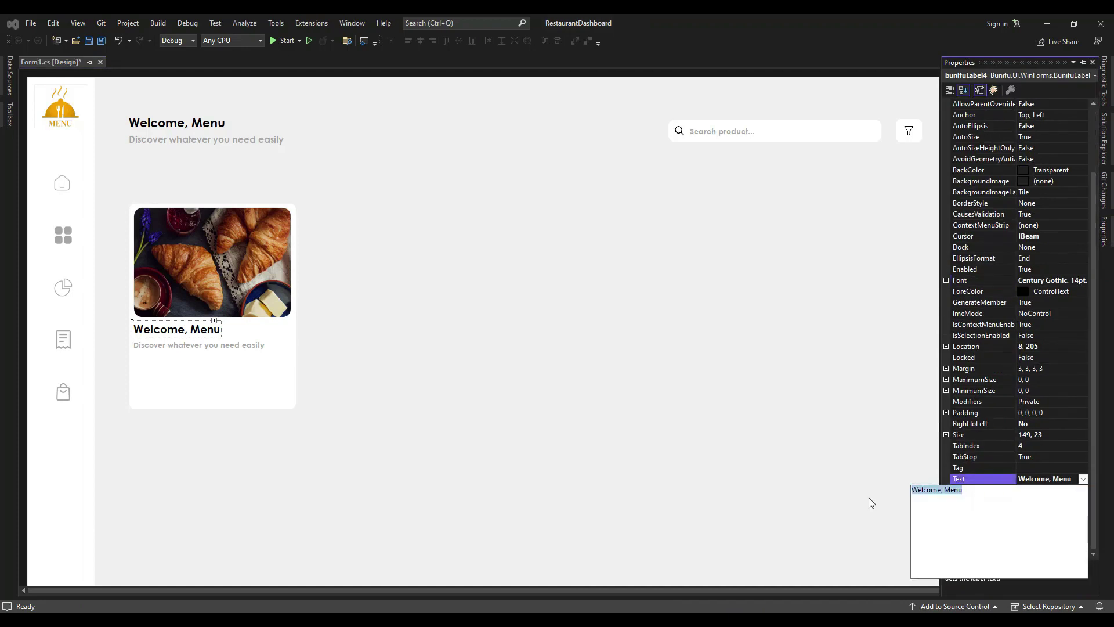
type("Almond Beown Sugar Croissant")
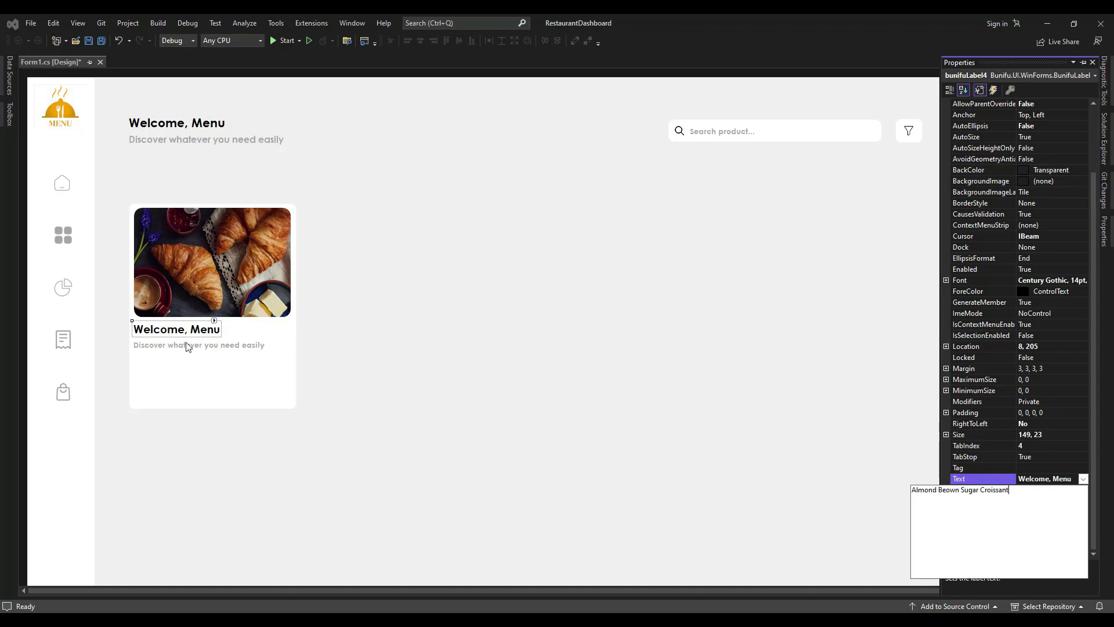
left_click(195, 373)
Reduce the card title label's font size to 12 pt.
left_click(245, 330)
left_click(1104, 232)
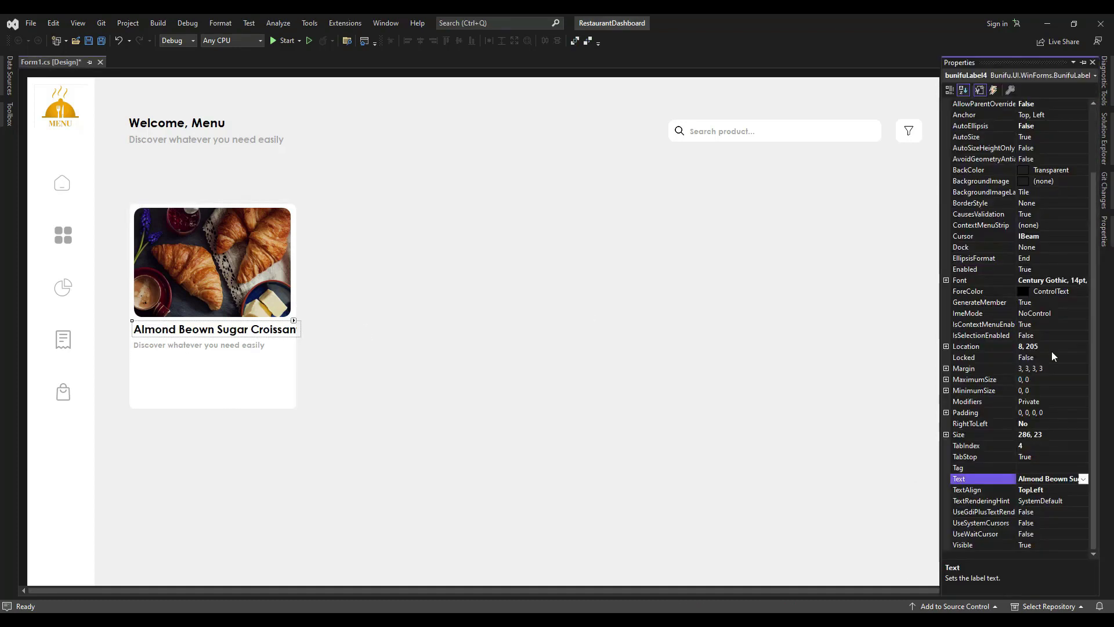
left_click(1079, 279)
key("BackSpace")
type("2")
left_click(225, 382)
left_click(226, 330)
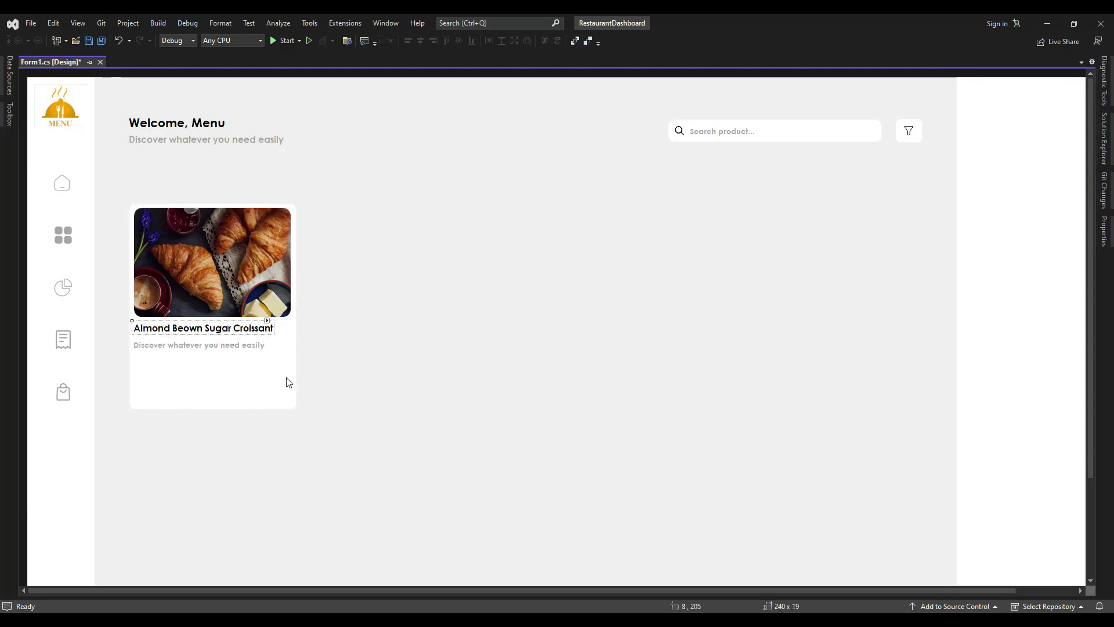
Move the card's description label up towards the title and place a copy of it directly below.
left_click_drag(186, 346, 186, 333)
left_click(192, 378)
left_click(191, 342)
key("ctrl+c")
key("ctrl+v")
left_click_drag(197, 307, 184, 357)
Set the card's first description line to "Sweet croissant with topping".
left_click(180, 343)
left_click(1104, 231)
left_click(959, 478)
left_click(1083, 479)
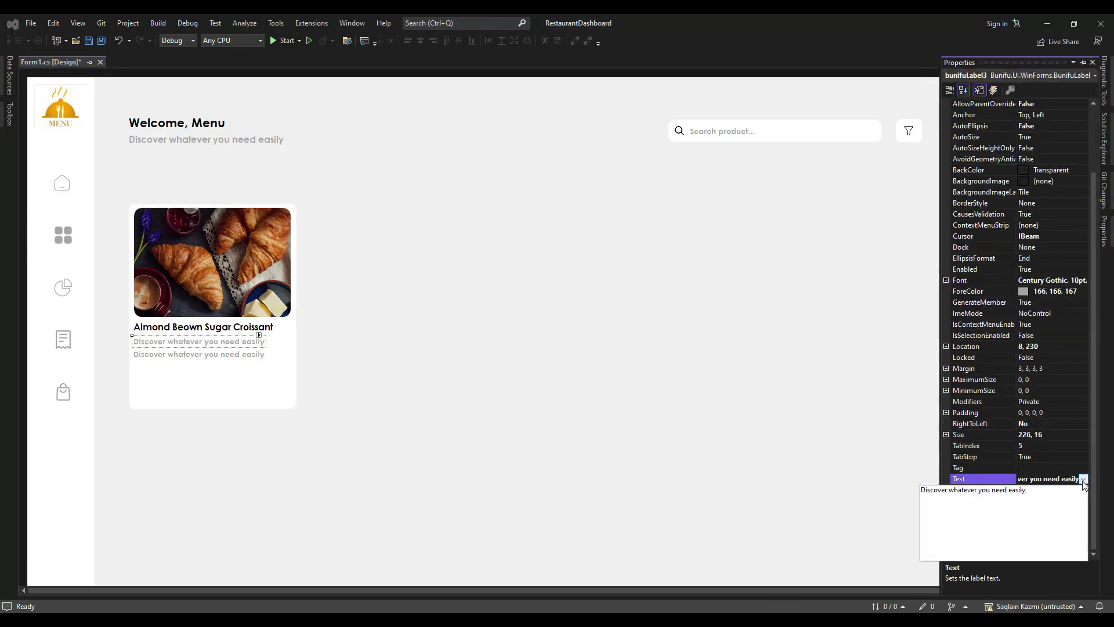
type("Sweet croissant with ")
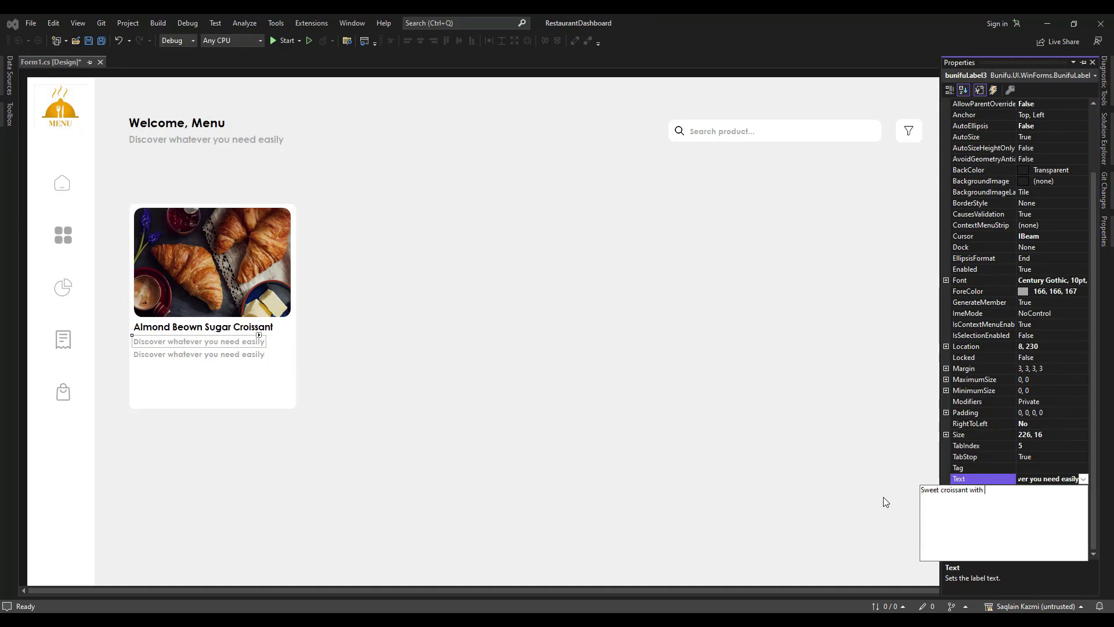
type("topping")
Set the card's second description line to "almond and brown sugar".
left_click(222, 355)
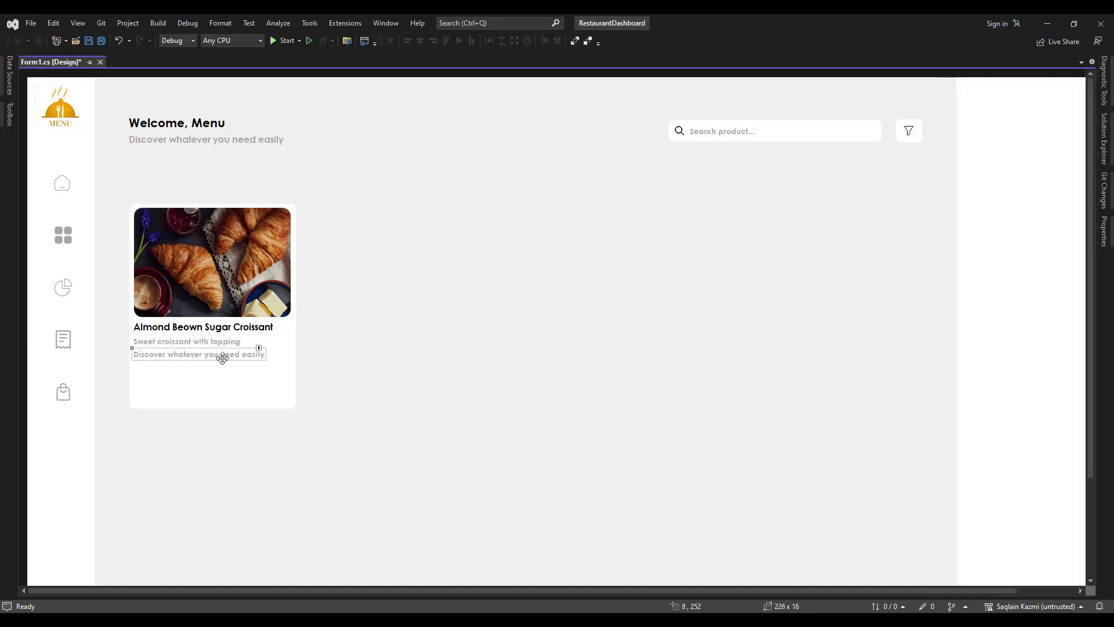
left_click(1103, 231)
double_click(1078, 479)
type("almo")
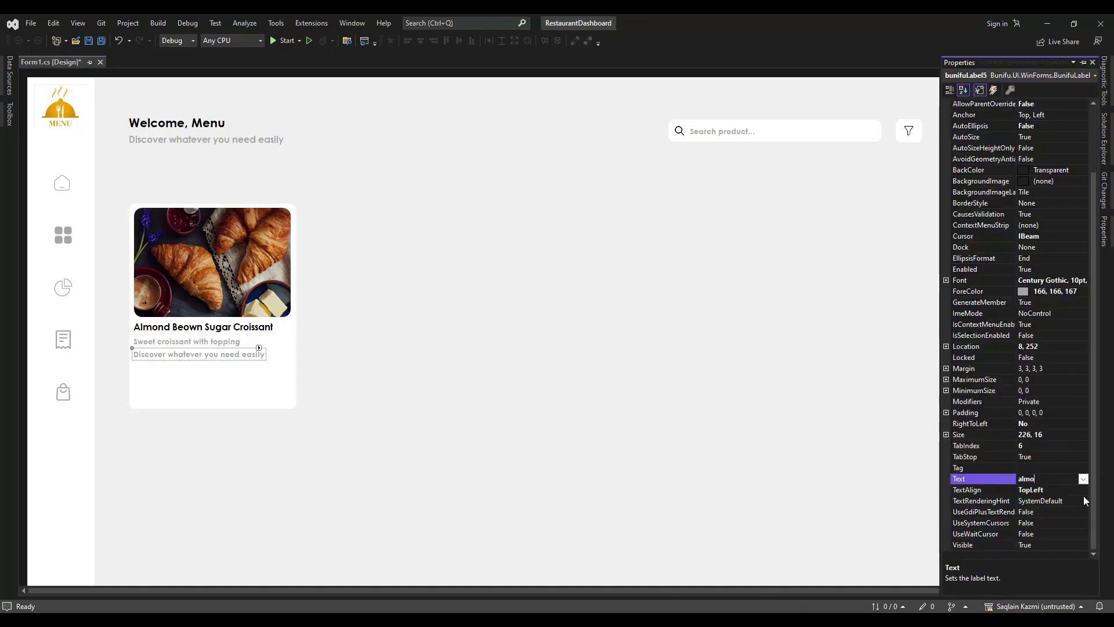
type("nd and brown sugar")
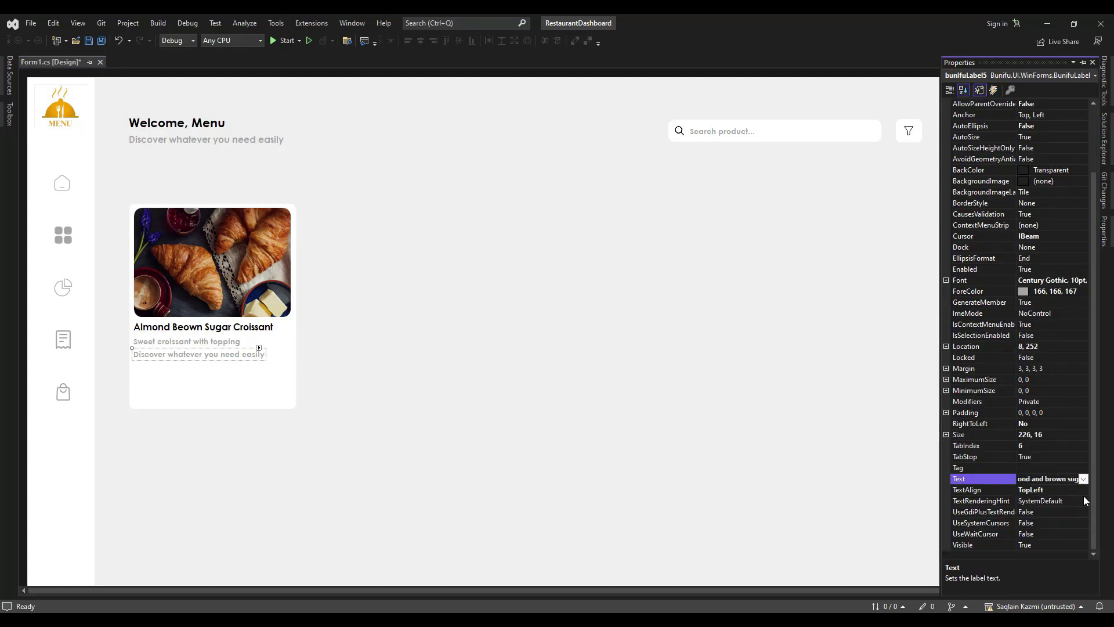
left_click(199, 353)
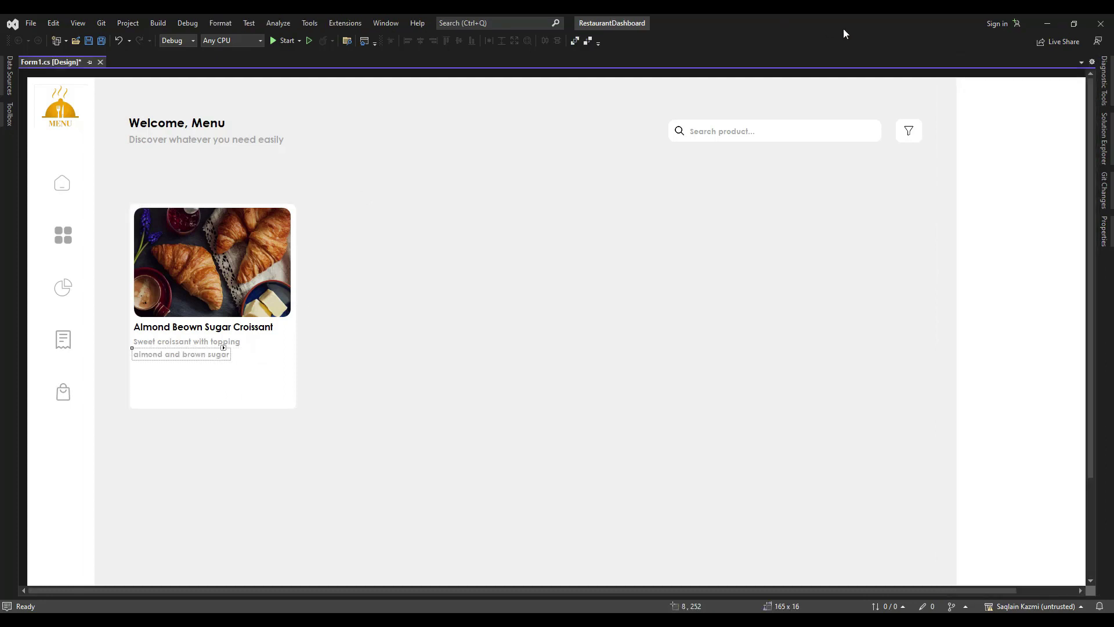
Replace the card's croissant picture with the "1 almond sugar" image.
left_click(220, 261)
left_click(291, 207)
left_click(318, 230)
left_click(439, 259)
left_click(139, 122)
left_click(1016, 593)
left_click(629, 405)
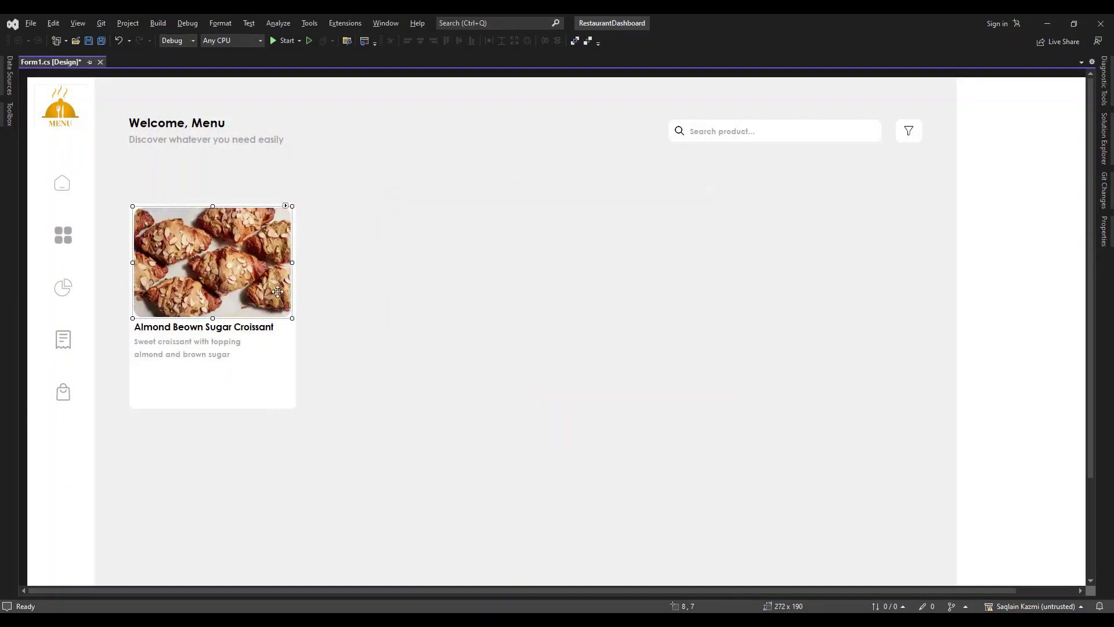
Add a click handler to the form's close button that calls Application.Exit();.
left_click(189, 185)
left_click_drag(889, 591, 963, 592)
left_click(1063, 90)
left_click(1105, 237)
scroll(1047, 361, "up", 7)
left_click(859, 279)
left_click(1064, 91)
double_click(1064, 90)
type("Application")
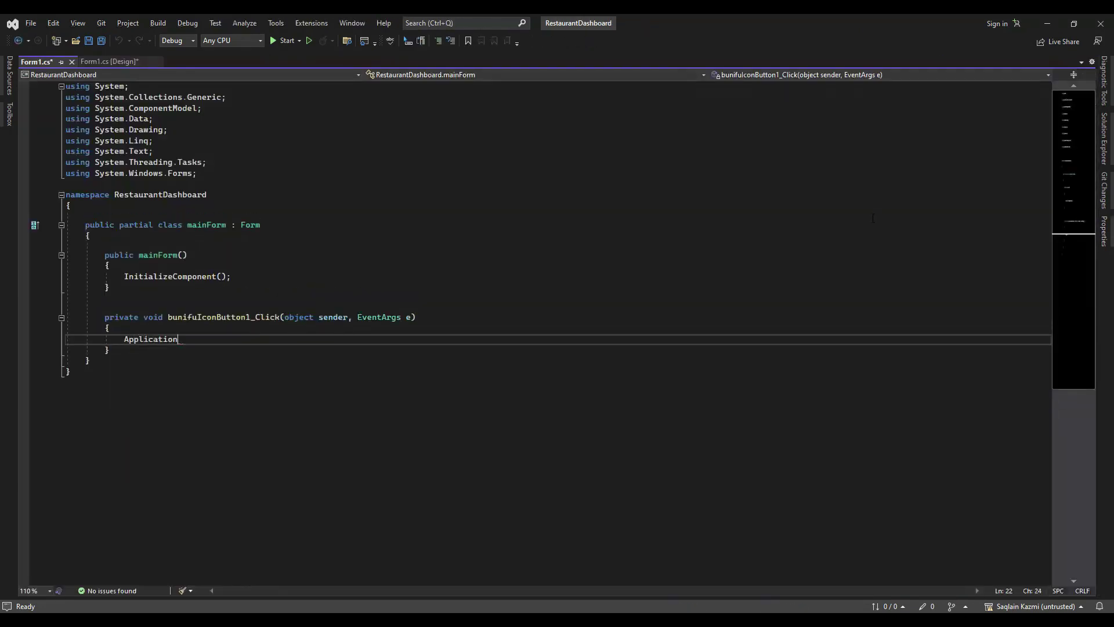
type(".Ex")
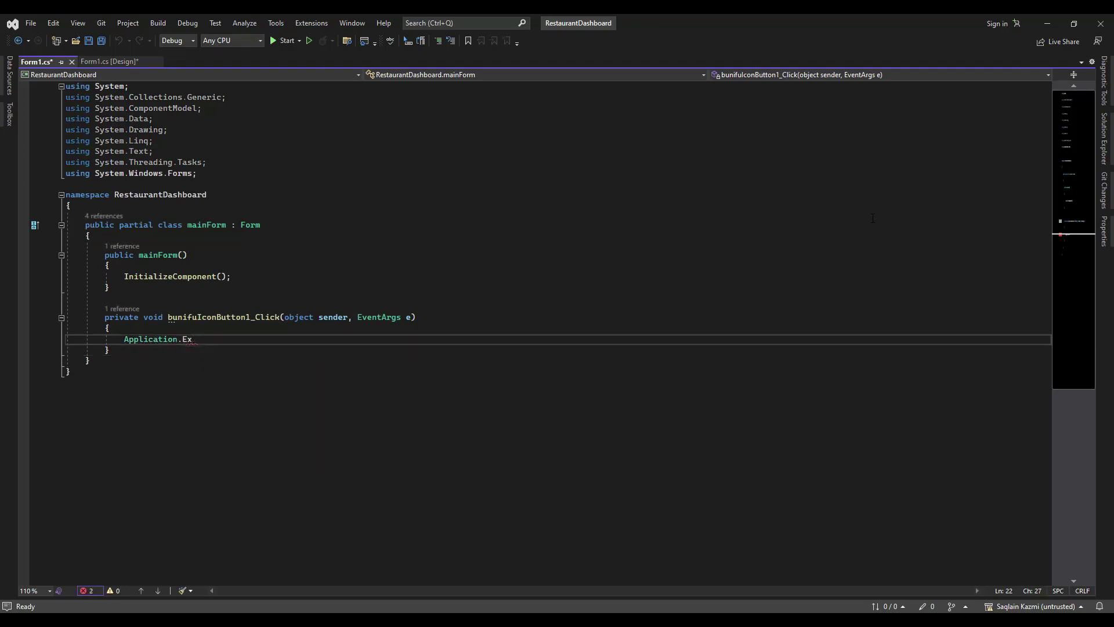
type("it();")
Return to the form design and move both description labels down together in the card, leaving space below the title.
left_click(109, 62)
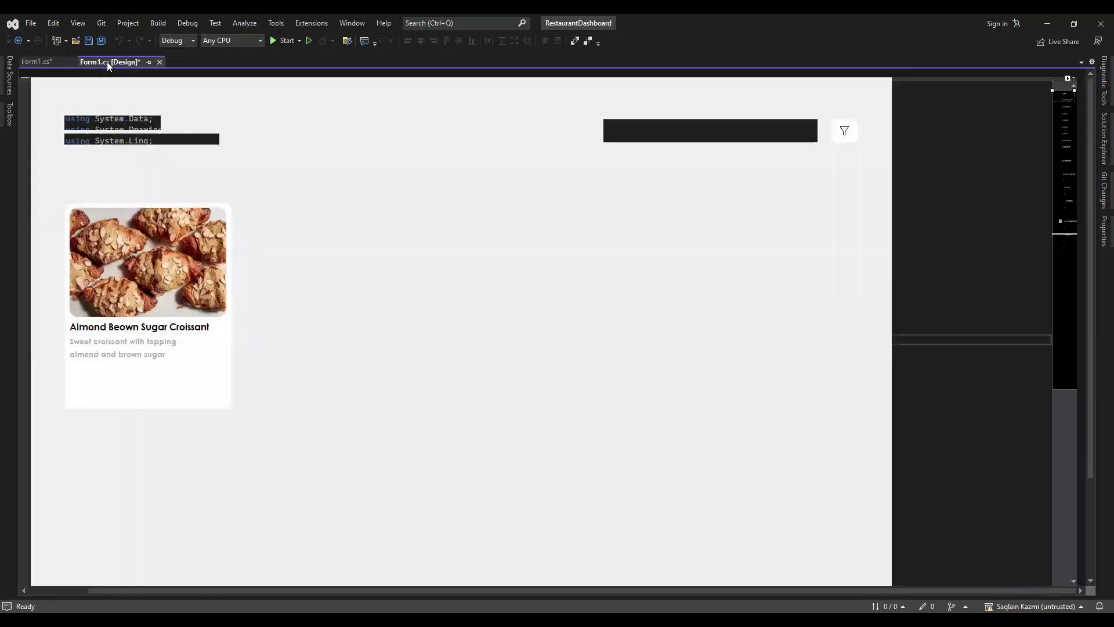
left_click_drag(614, 590, 539, 590)
left_click_drag(189, 376, 184, 341)
key("Down")
key("Down")
key("Down")
key("Down")
key("Down")
key("Down")
key("Down")
key("Down")
key("Down")
key("Down")
key("Down")
key("Down")
key("Down")
key("Down")
key("Down")
key("Down")
key("Down")
key("Down")
key("Down")
key("Down")
key("Down")
key("Down")
key("Right")
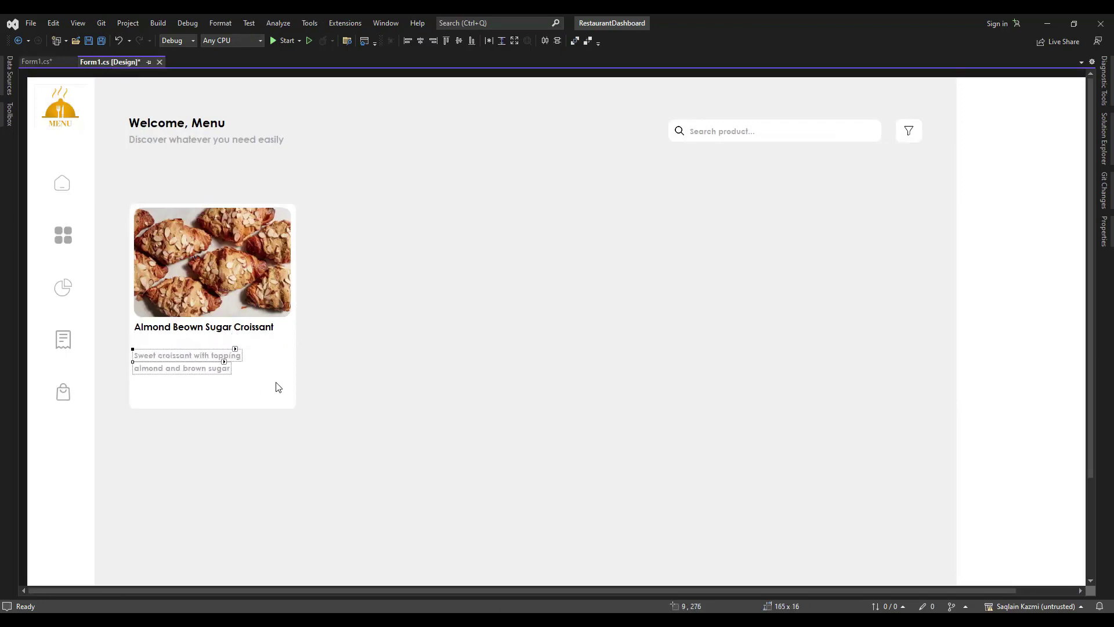
key("Down")
Move the card title label down to sit between the picture and the description lines.
left_click(179, 329)
key("Down")
key("Down")
key("Down")
key("Down")
key("Down")
key("Down")
key("Down")
key("Down")
key("Down")
key("Down")
key("Down")
key("Down")
key("Down")
key("Down")
key("Down")
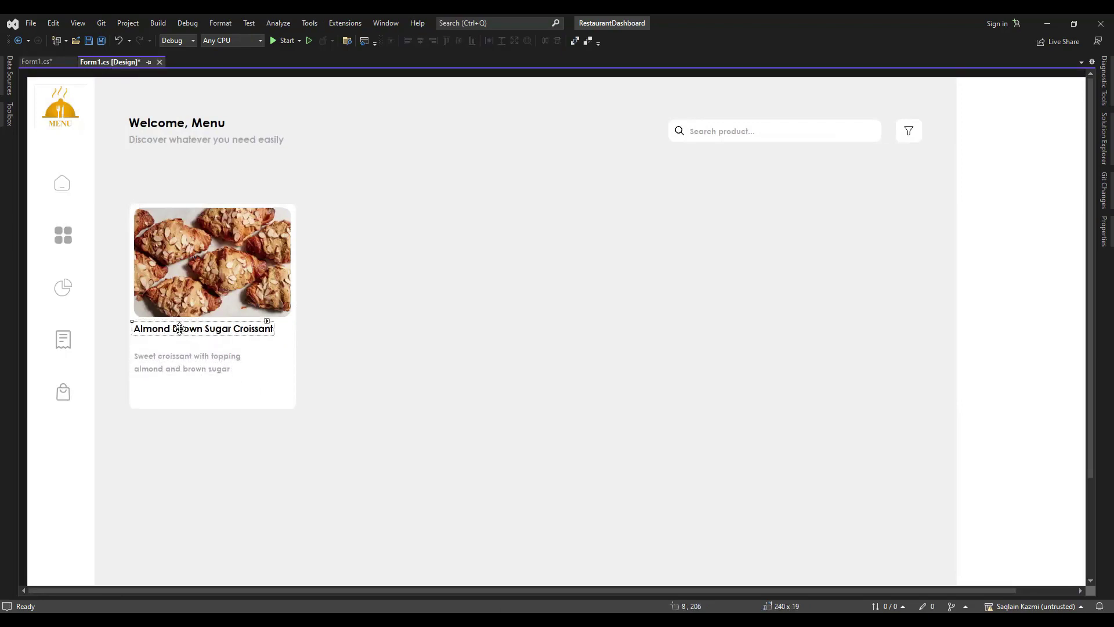
key("Up")
key("Up")
key("Up")
key("Left")
Copy the card title label and place the copy below the description lines, aligned with the title.
left_click(151, 401)
left_click(174, 333)
key("ctrl+c")
key("ctrl+v")
left_click_drag(199, 309, 199, 398)
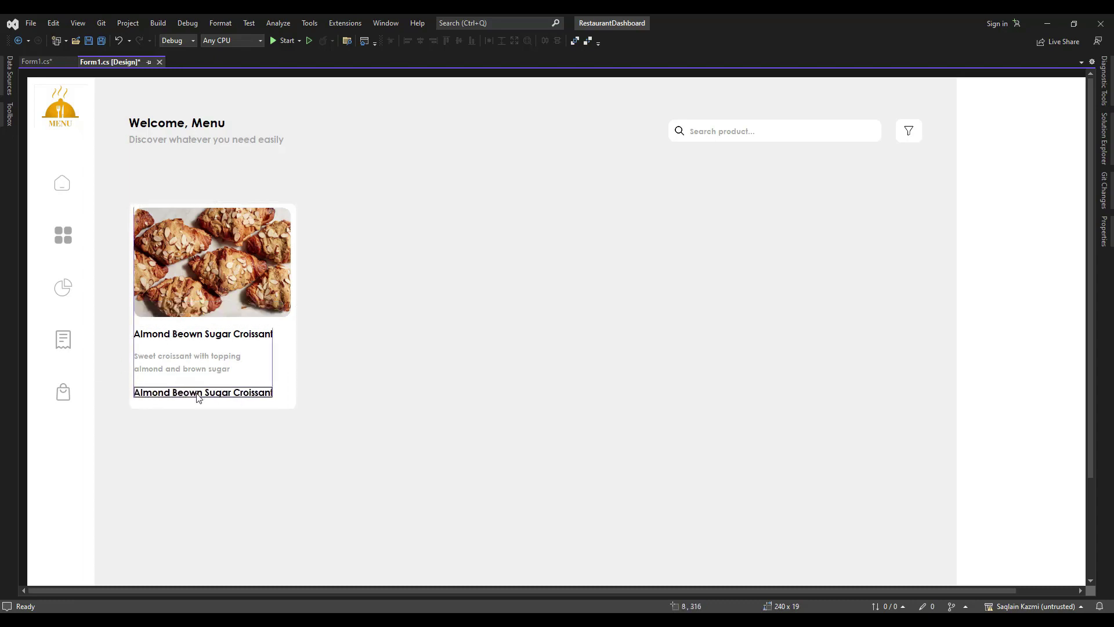
Copy the orange 244, 103, 0 from Just Color Picker and set it as the copied label's text colour.
left_click(566, 625)
left_click(566, 625)
left_click(947, 68)
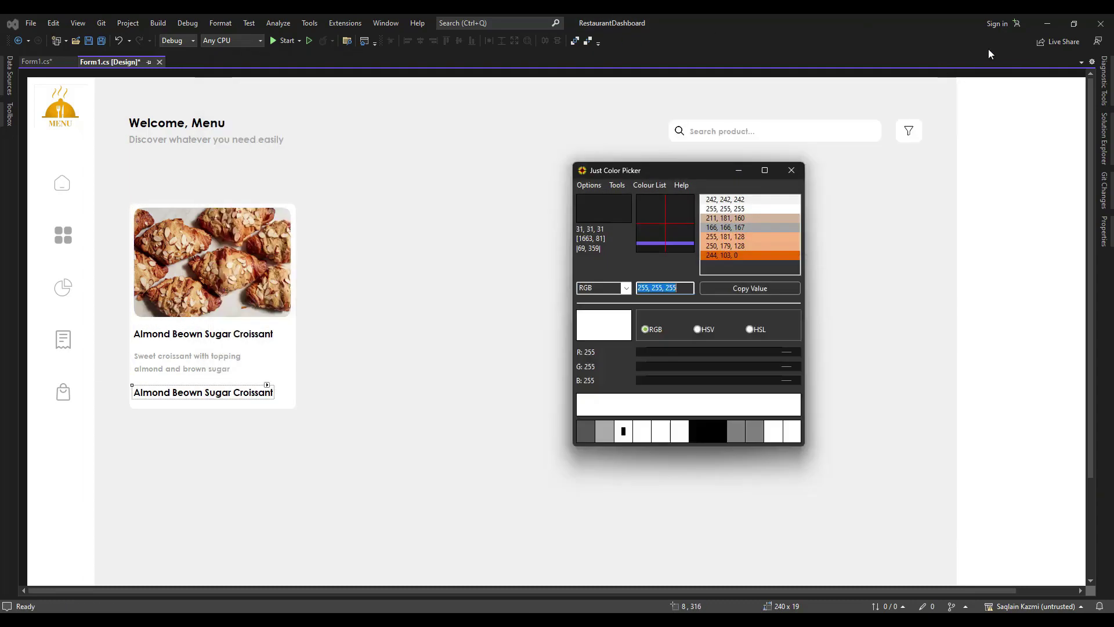
left_click(745, 256)
left_click(749, 288)
left_click(738, 171)
left_click(252, 389)
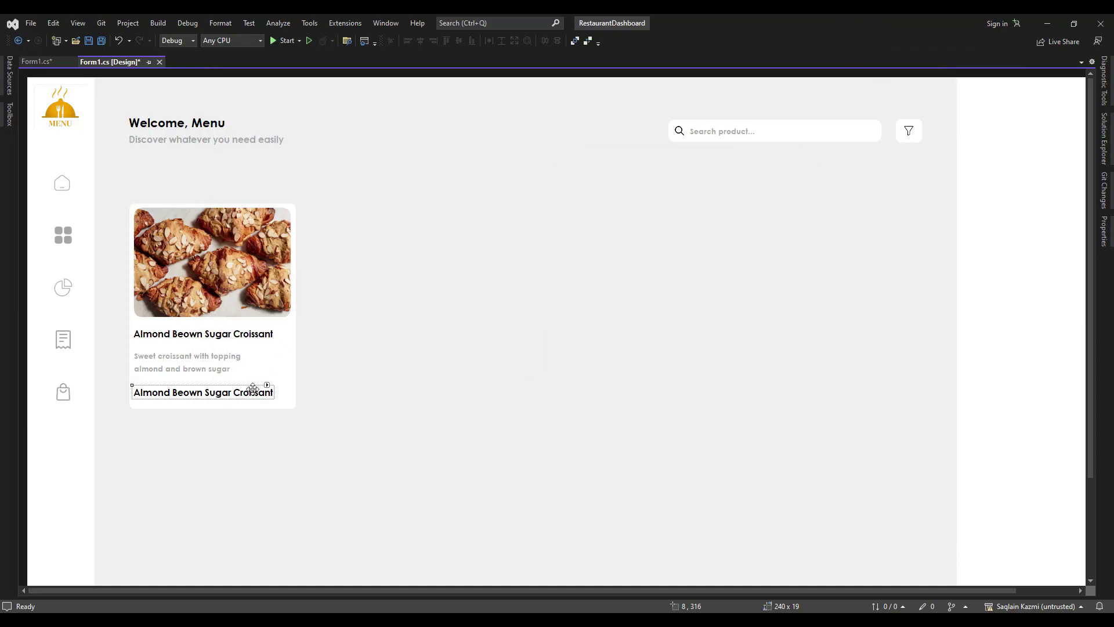
left_click(1104, 241)
left_click_drag(1076, 358, 1031, 370)
key("ctrl+v")
key("Return")
Set the orange label's font size to 16 pt and its text to "$12.98".
left_click(1053, 357)
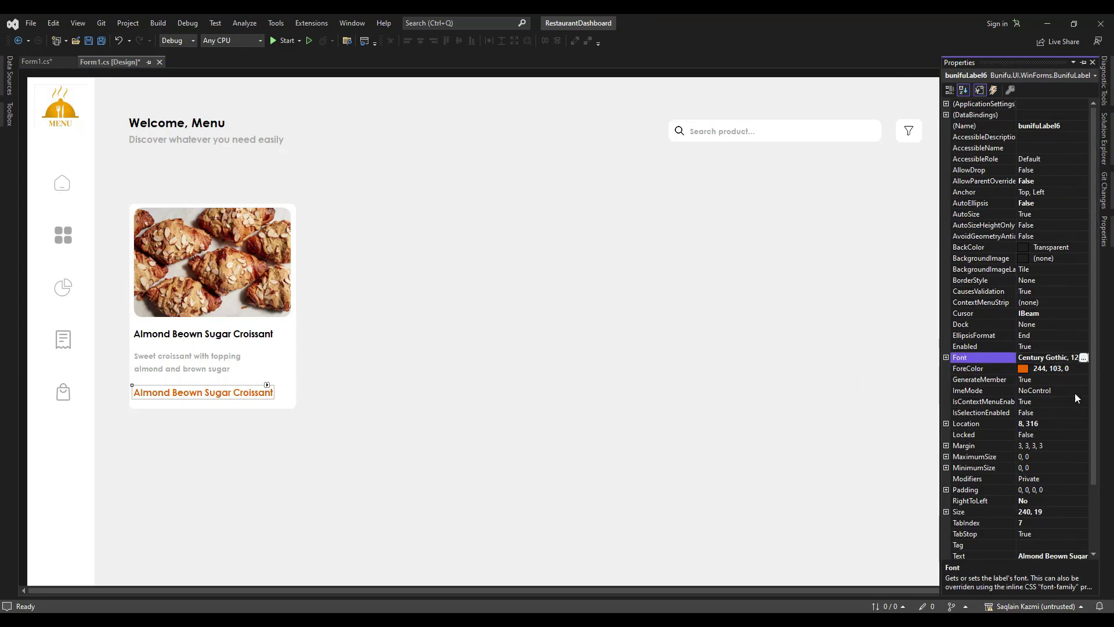
left_click(1076, 478)
left_click_drag(1094, 406, 837, 505)
left_click(1083, 478)
type("S")
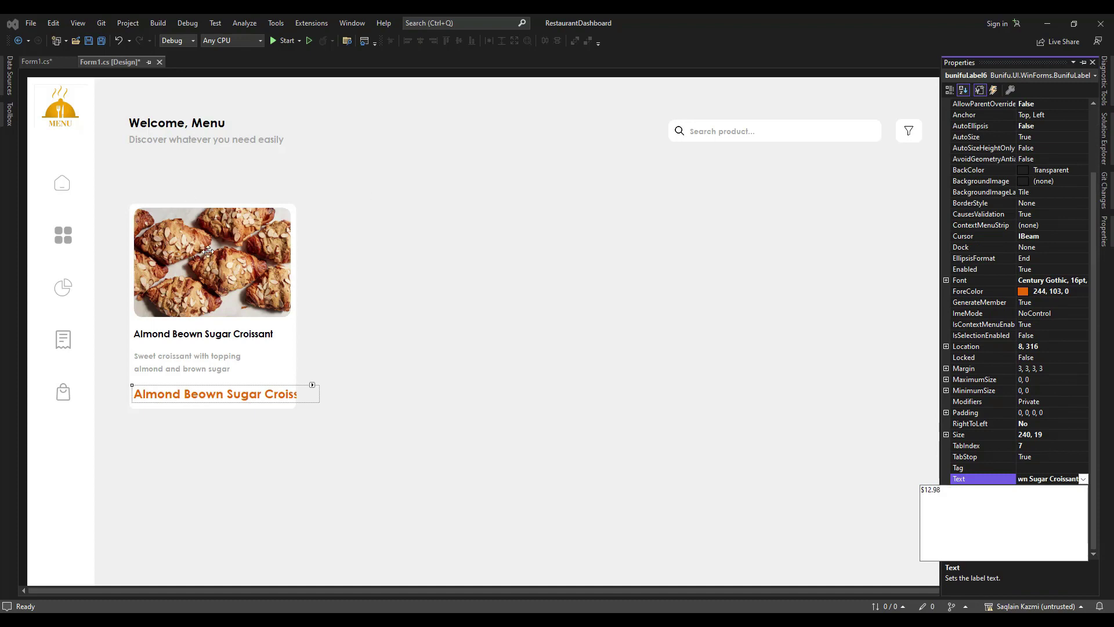
left_click(264, 361)
Duplicate the price label just beside the price and recolour the copy with the grey from Just Color Picker.
left_click(161, 394)
left_click_drag(158, 396, 209, 394)
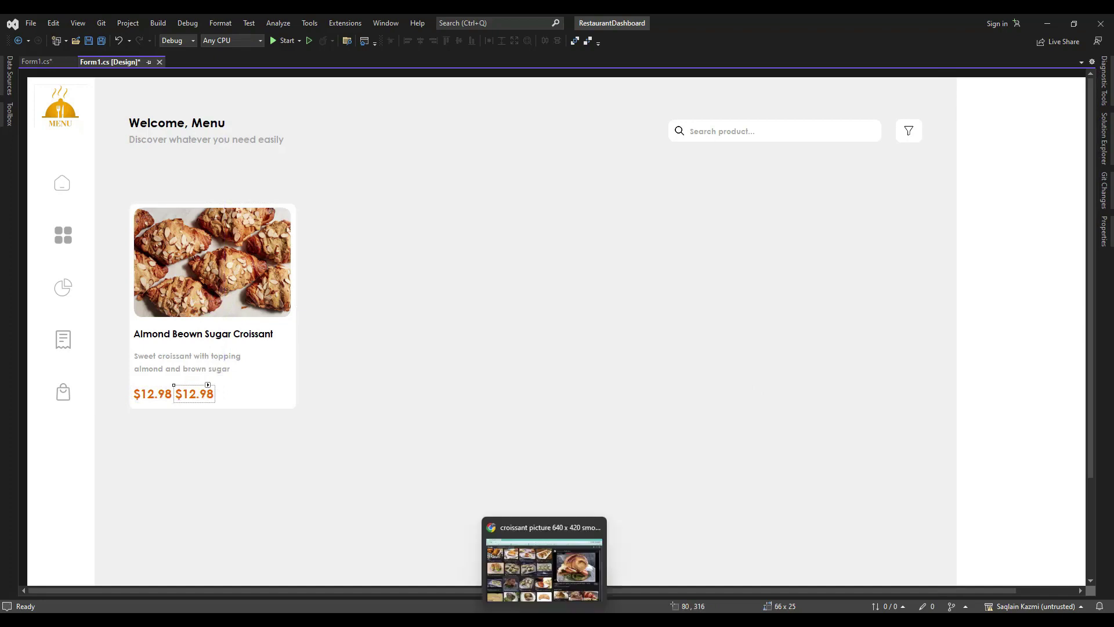
left_click(571, 620)
left_click(760, 218)
left_click(750, 290)
left_click(182, 399)
left_click(1104, 230)
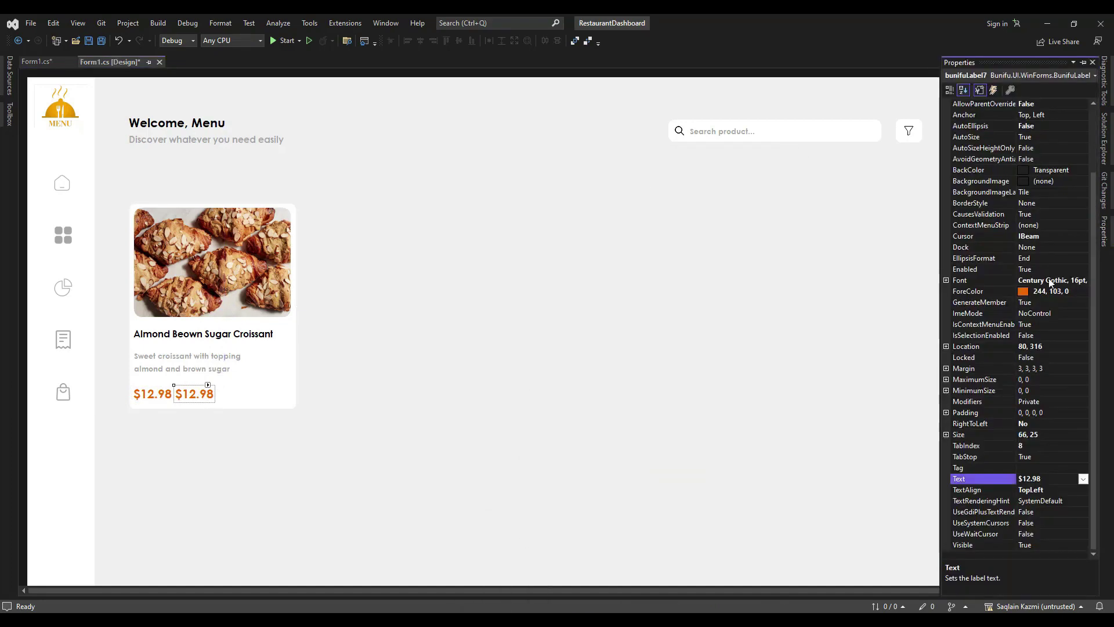
double_click(1075, 291)
key("ctrl+v")
Set the grey copied label's text to "/".
double_click(1030, 478)
type("/")
key("Return")
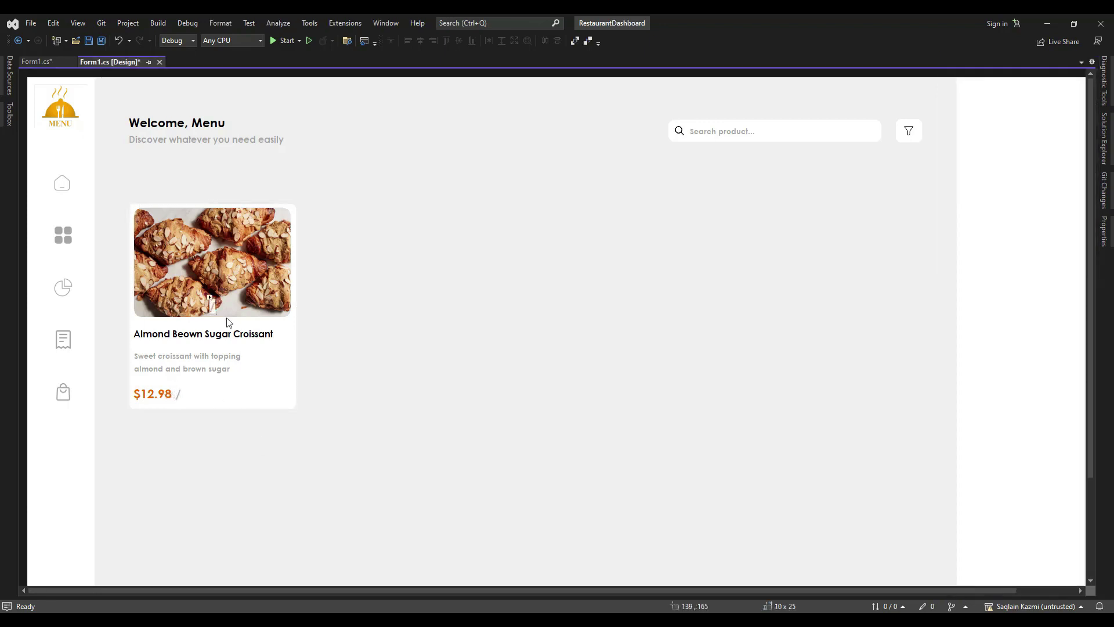
Place a copy of the slash label beside it and set its text to "3 pcs".
left_click_drag(178, 395, 194, 394)
left_click(1103, 232)
type("3 pcs")
key("Return")
Adjust the spacing of the slash label between the price and the quantity in the card's bottom line.
left_click_drag(246, 397, 148, 394)
left_click(245, 401)
left_click(179, 395)
key("Right")
key("Right")
key("Right")
key("Right")
key("Up")
key("Right")
Duplicate the product card into a horizontally centred row of four and copy that row below it.
left_click(134, 203)
left_click_drag(135, 203, 750, 202)
key("ctrl+a")
left_click(545, 40)
left_click_drag(137, 203, 131, 456)
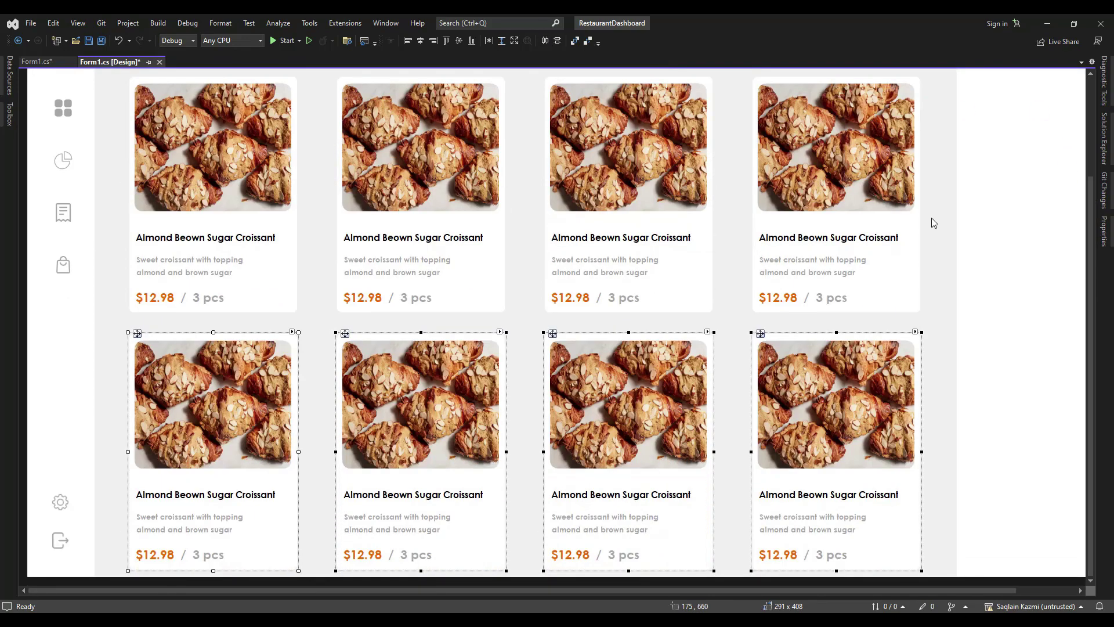
Select all eight product cards and move them up slightly together.
key("ctrl+a")
scroll(838, 338, "up", 3)
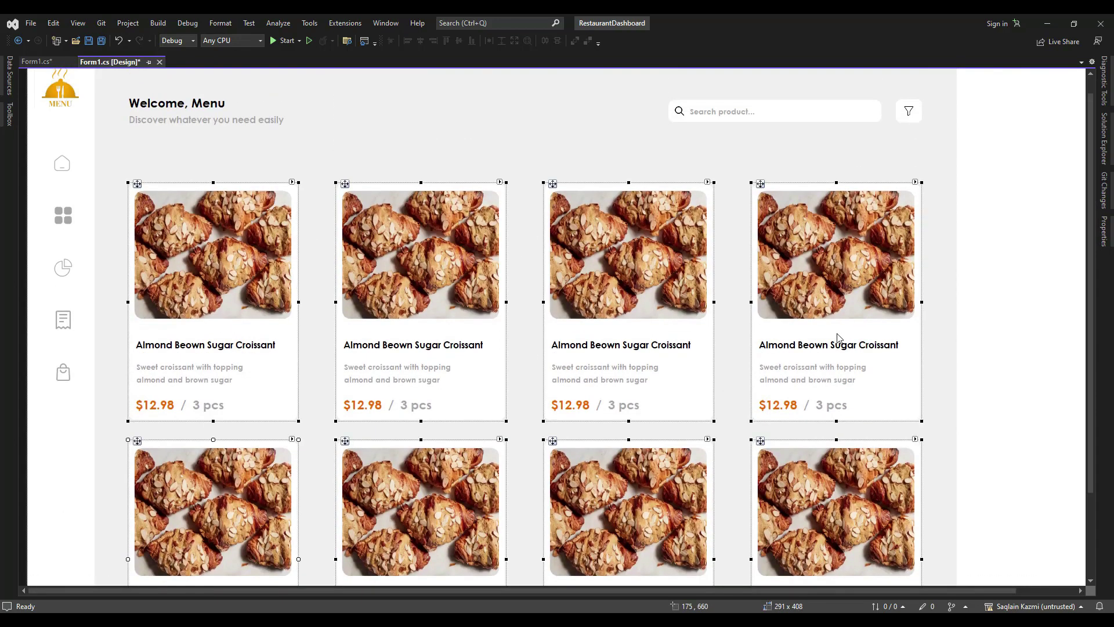
left_click(129, 195)
key("ctrl+a")
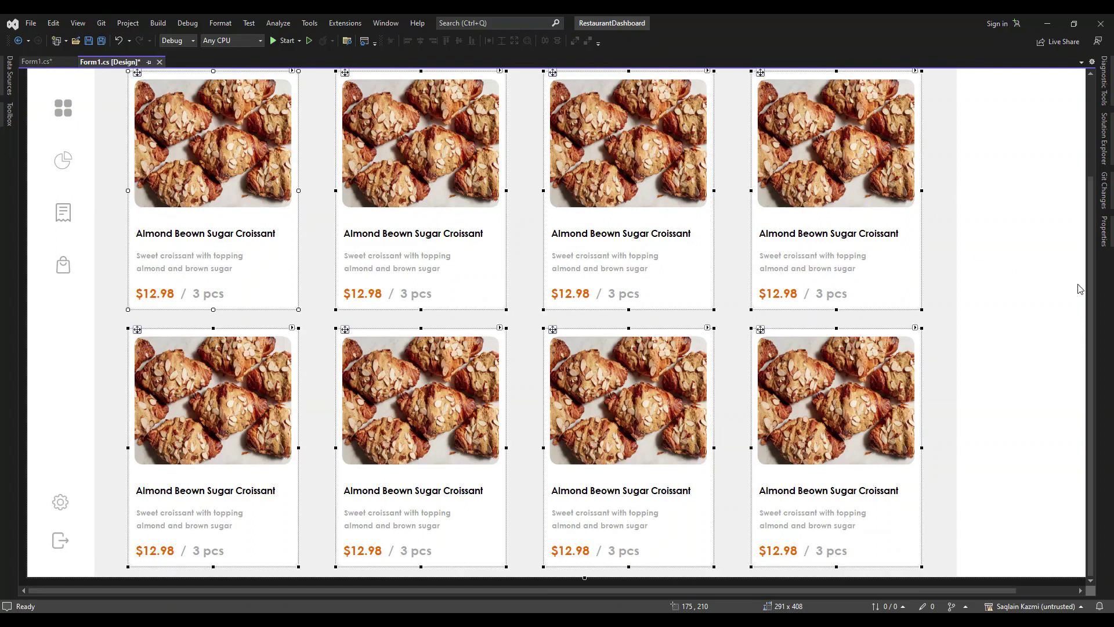
scroll(1079, 289, "up", 3)
Try to import the "3 berry and cream.webp" image into the picture box of the second card in the upper row.
left_click(399, 274)
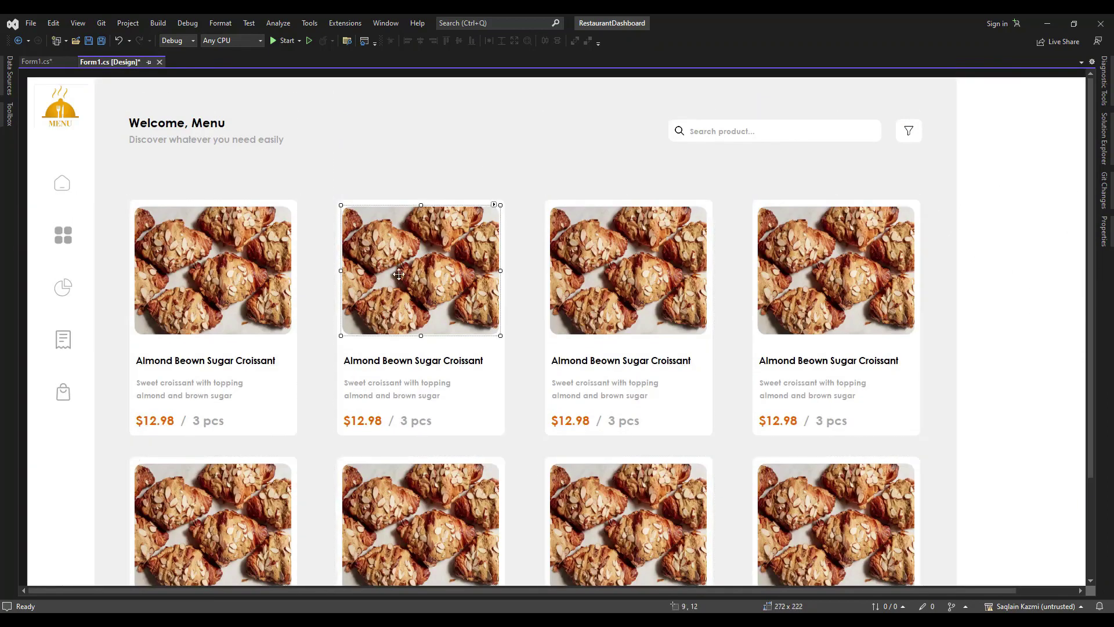
left_click(493, 205)
left_click(519, 225)
left_click(440, 258)
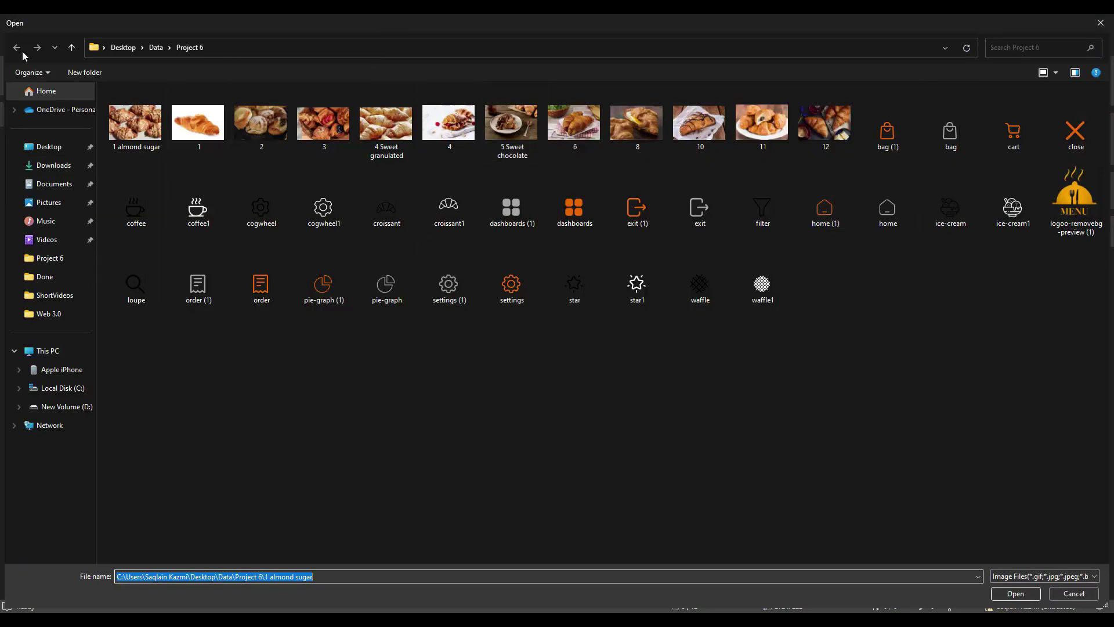
left_click(71, 47)
double_click(512, 119)
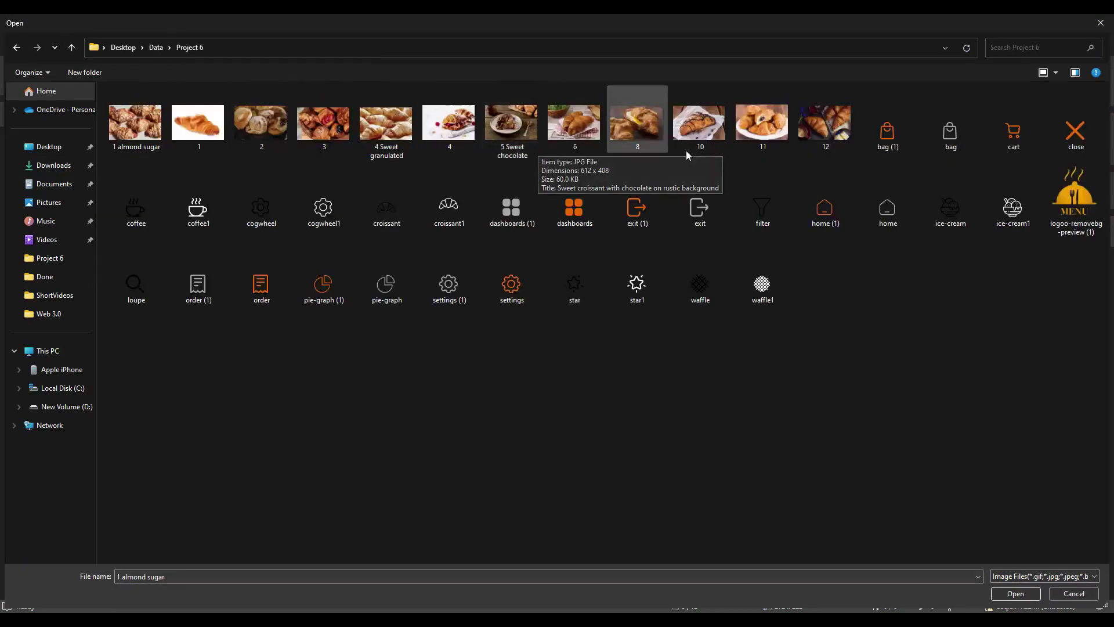
left_click(323, 122)
left_click(1016, 593)
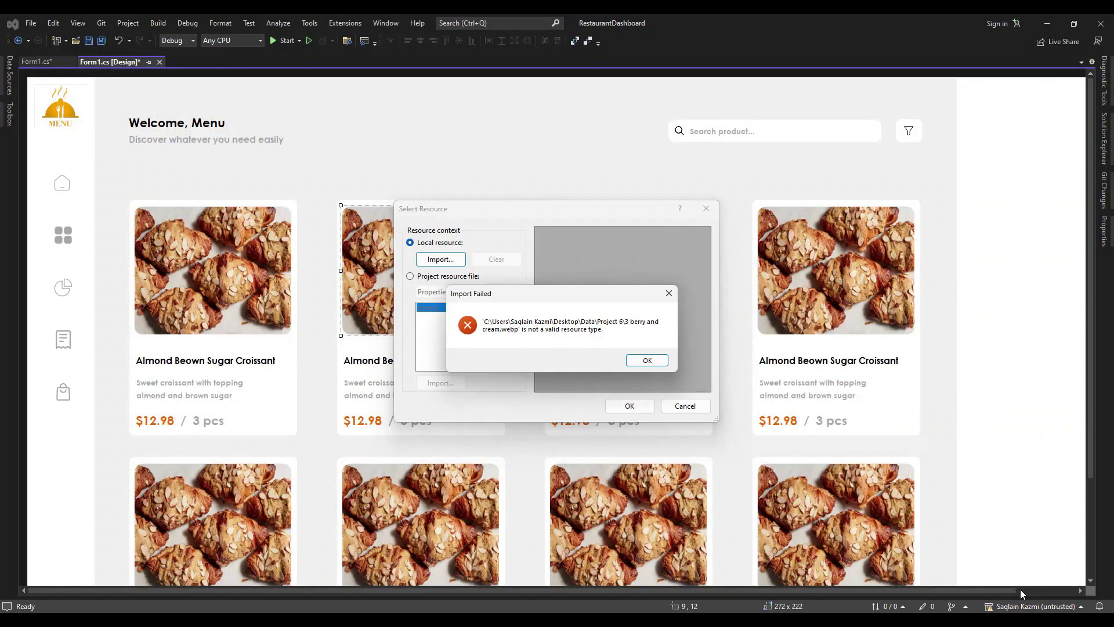
left_click(632, 360)
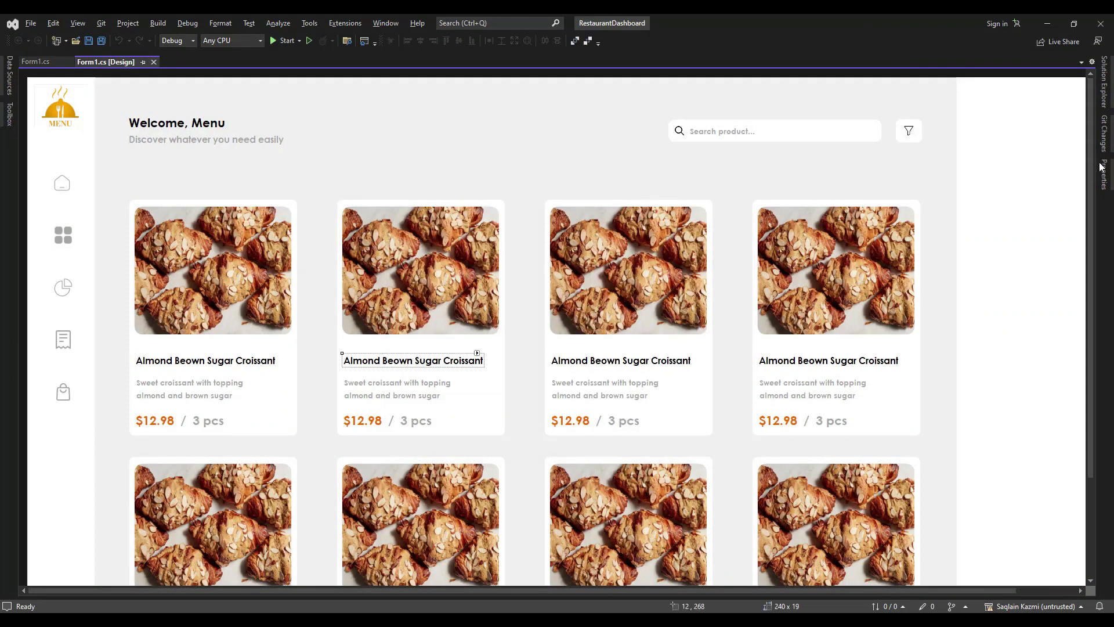
Set the second card's title text to "Smoke Tenderloin Slice Croissant".
left_click(1101, 167)
left_click(1063, 545)
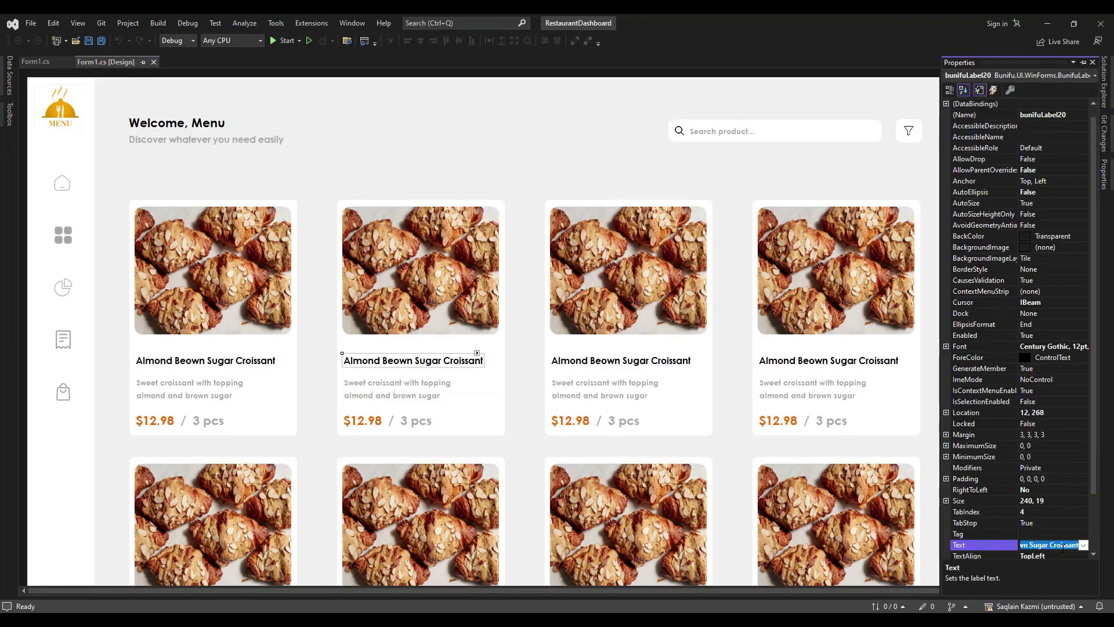
key("BackSpace")
type("Smoke Tenderloin")
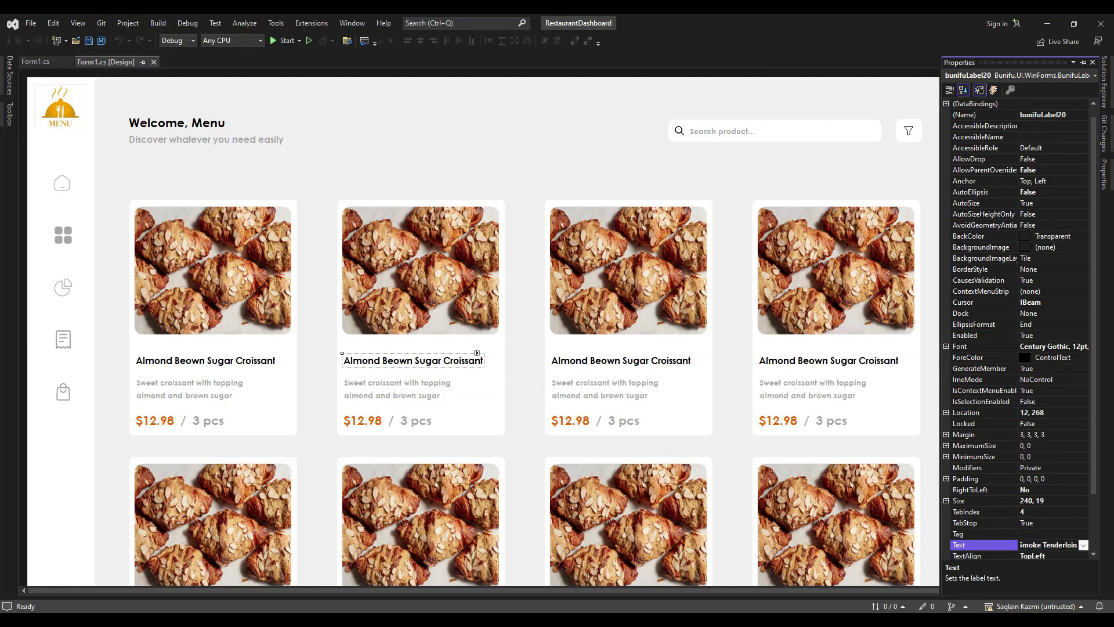
type(" Slice Ceoissant")
Set the second card's two description lines to "Plain croissant with smoke" and "tenderloin beef sliced and vegetable".
left_click(390, 379)
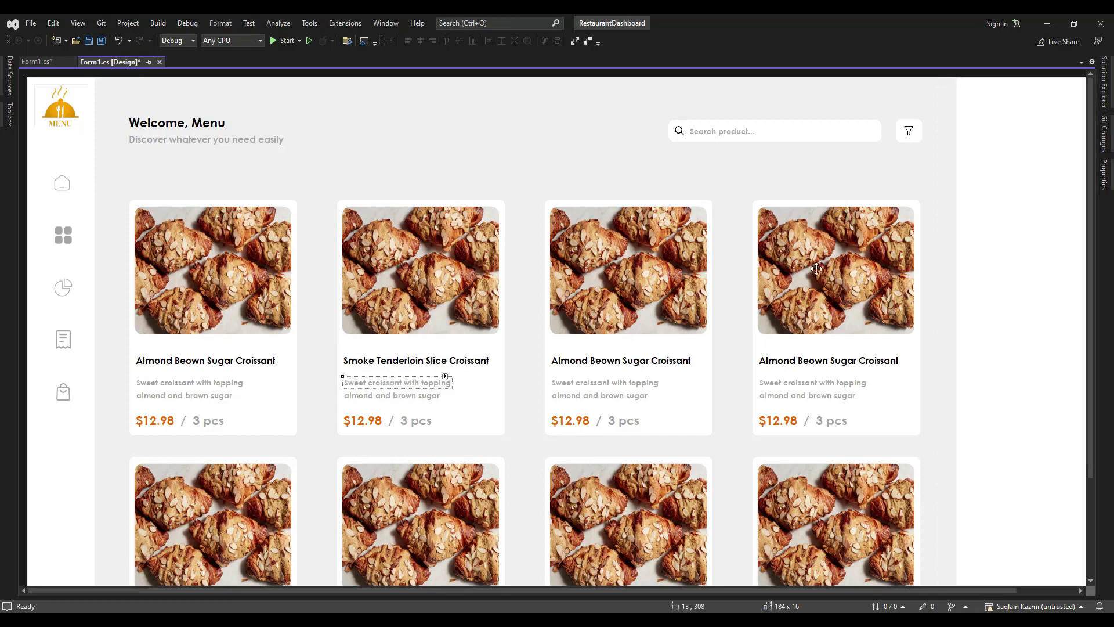
left_click(1105, 174)
double_click(1066, 544)
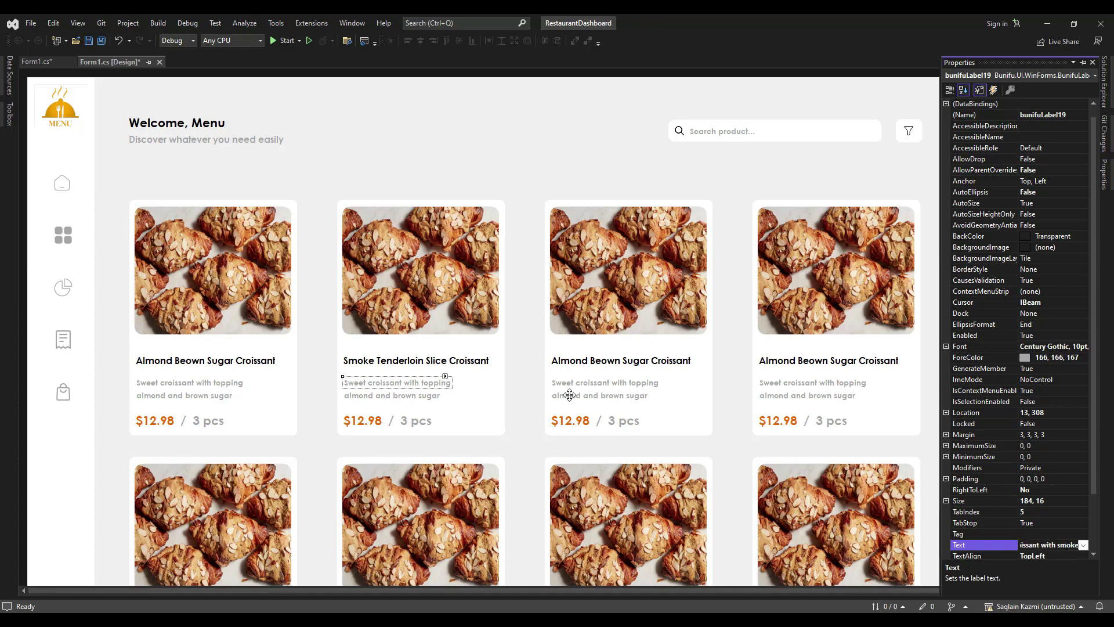
left_click(428, 395)
left_click(1105, 177)
double_click(1058, 544)
type("tenderloin")
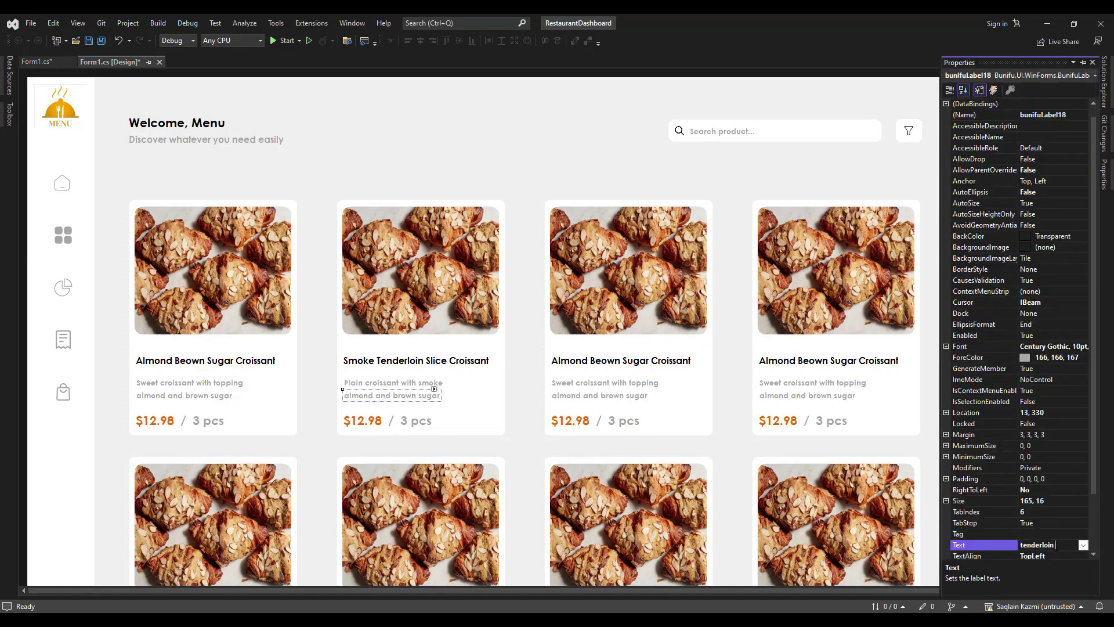
type(" beef sliced and vegetable")
left_click(441, 396)
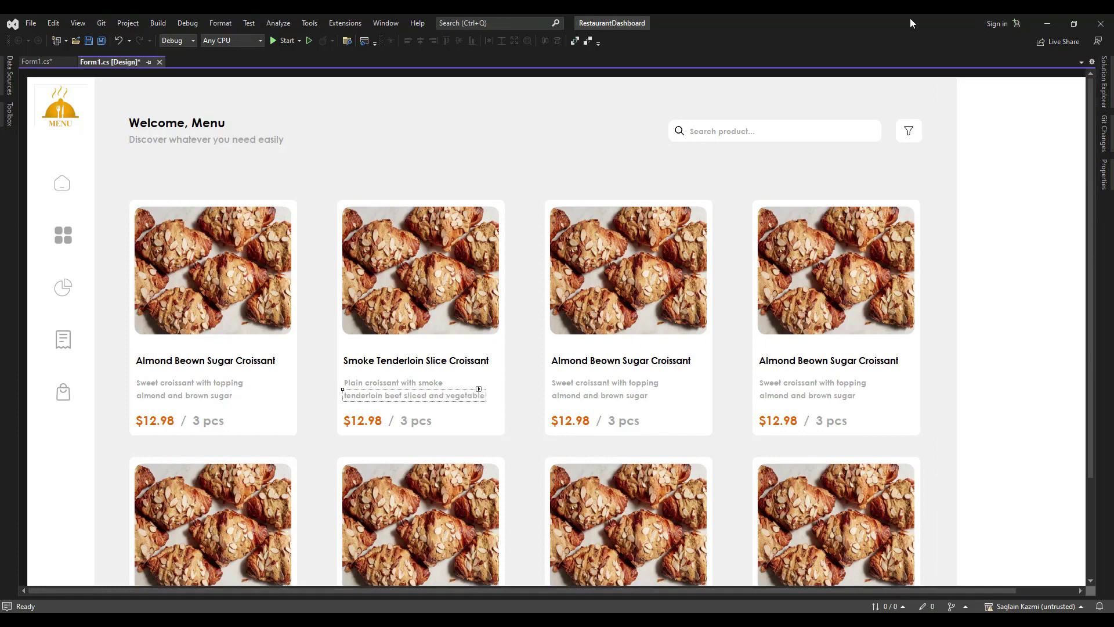
Set the second card's quantity to "2 pcs" and its price to "$10.01".
left_click(360, 422)
left_click(416, 421)
left_click(1104, 174)
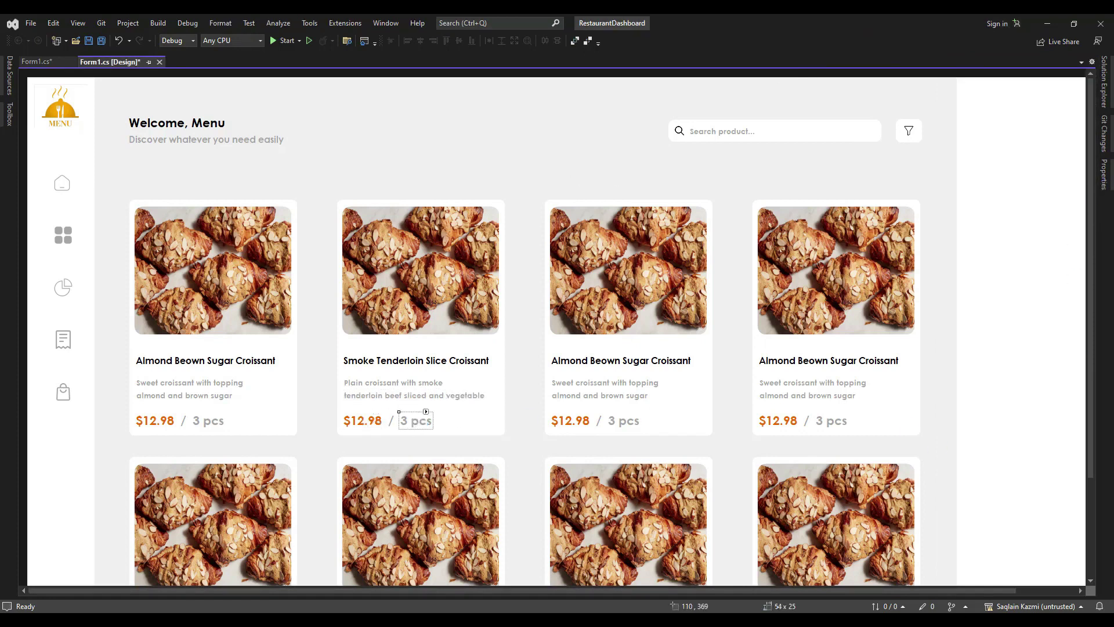
key("BackSpace")
type("2 pcs")
left_click(371, 420)
left_click(1104, 174)
double_click(1035, 545)
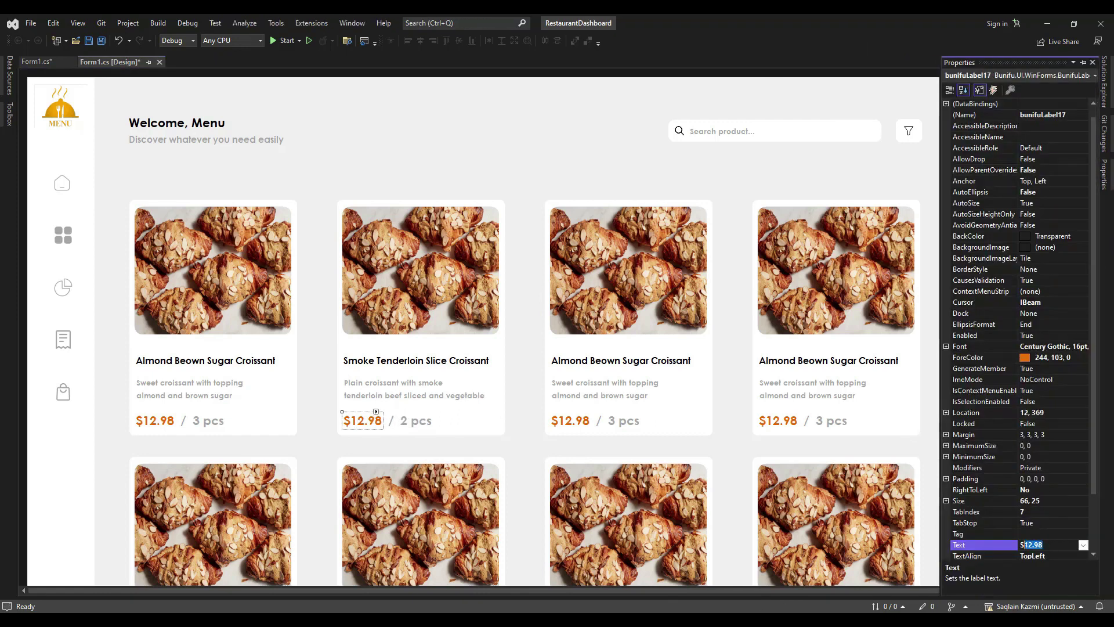
type("10")
Replace the second card's picture with the sandwich image named 6 from the Project 6 folder.
left_click(474, 233)
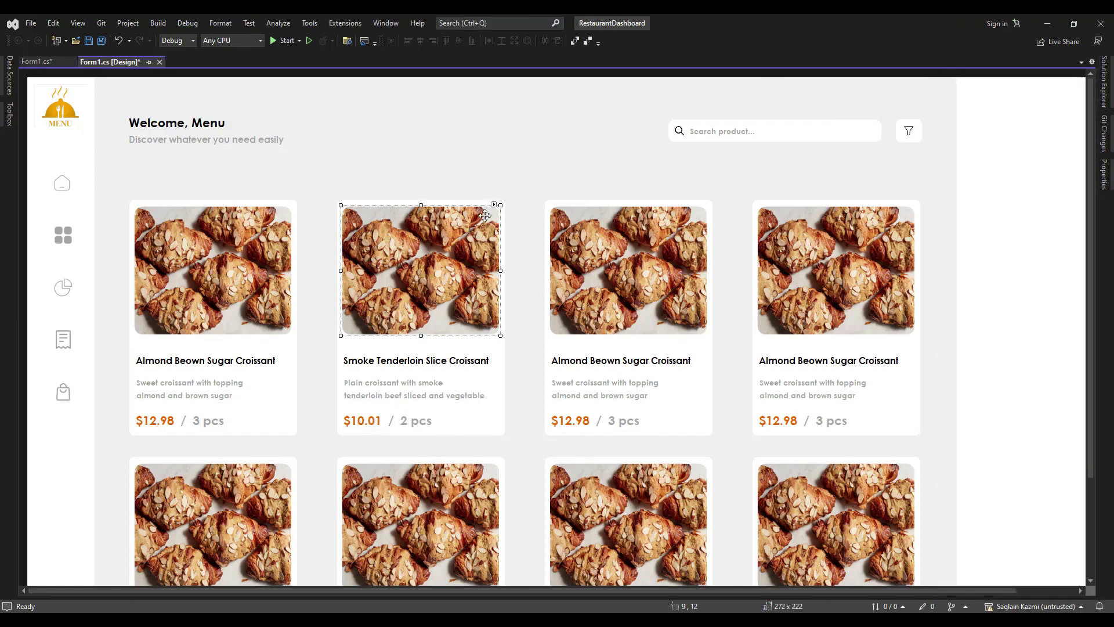
left_click(494, 206)
left_click(525, 220)
left_click(495, 264)
left_click(437, 260)
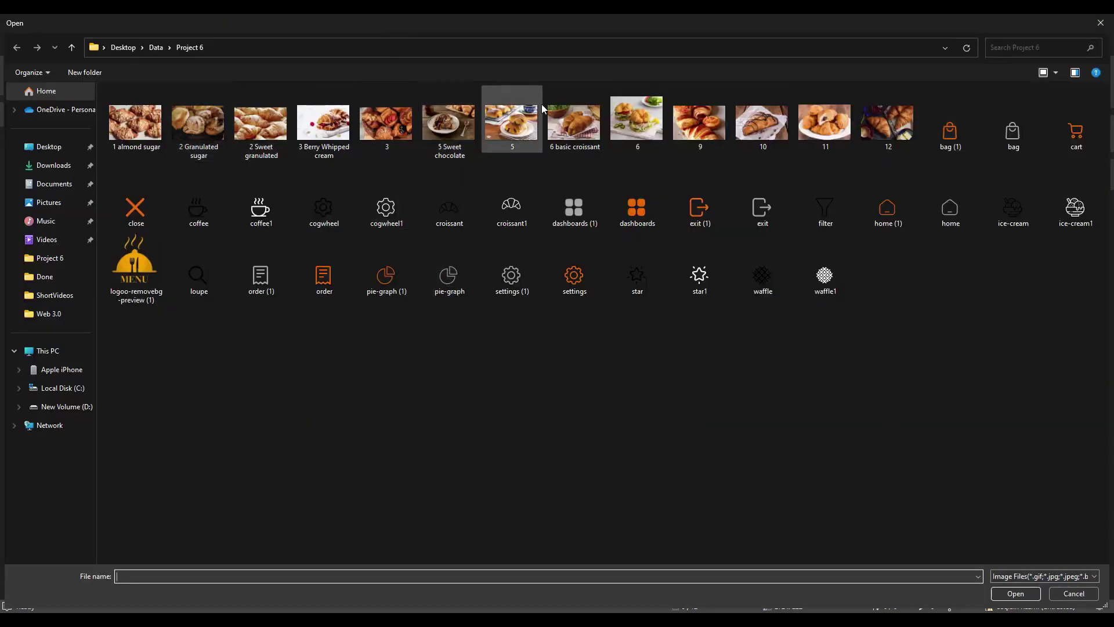
left_click(637, 122)
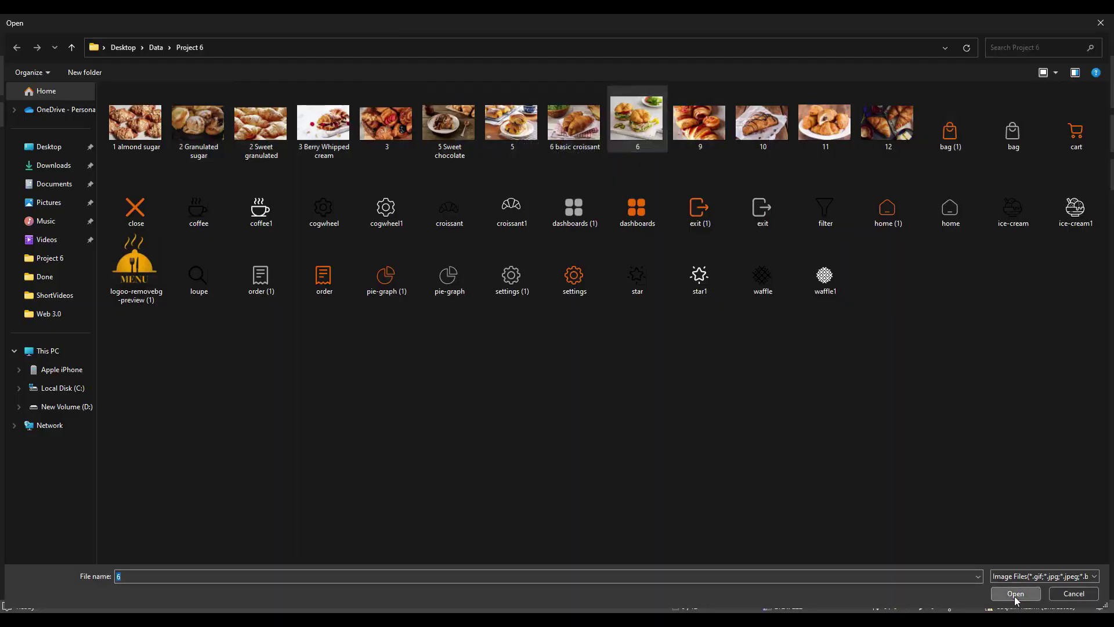
left_click(1015, 593)
left_click(629, 408)
left_click(431, 263)
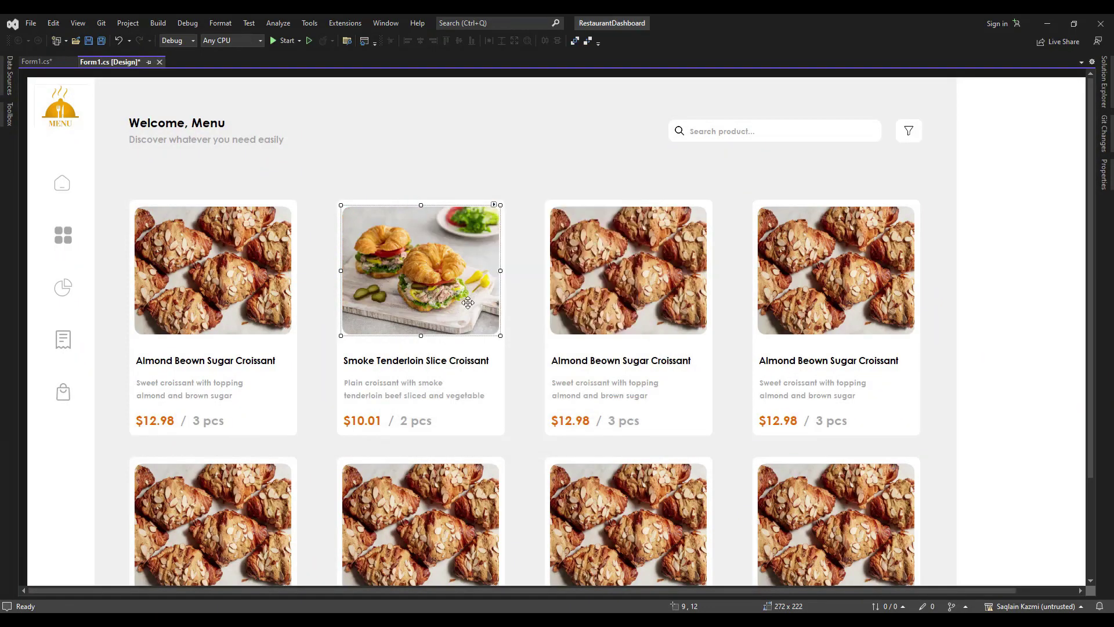
Set the title text of the third card in the upper row to "Berry Whipped Cream Croissant".
left_click(562, 362)
left_click(1104, 183)
double_click(1072, 545)
type("Berry Whipped Cream Croiss")
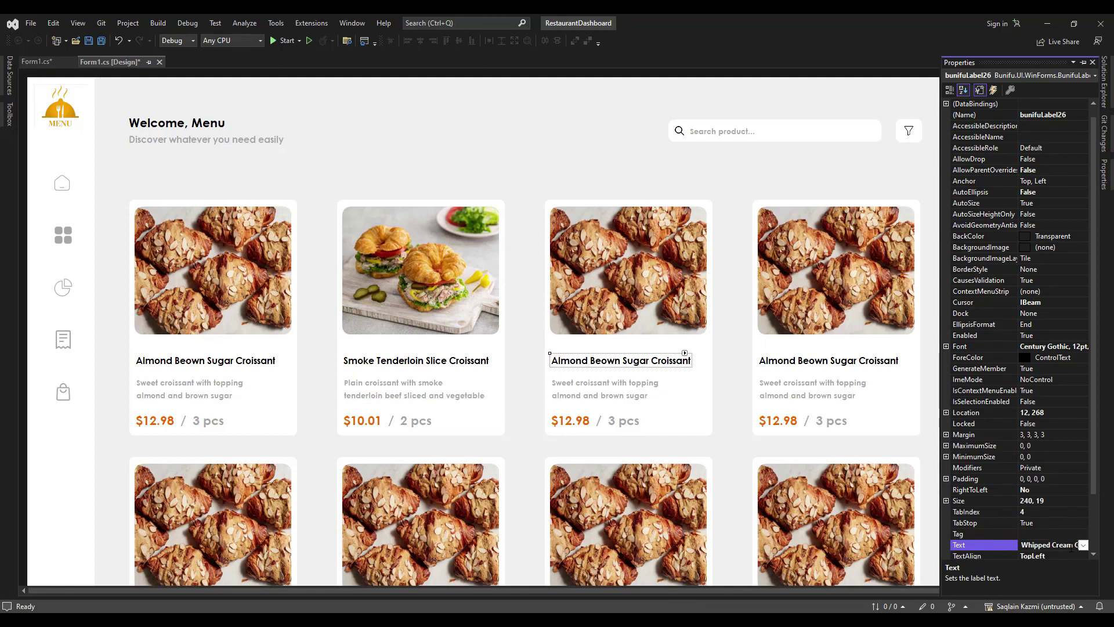
type("ant")
key("Return")
Set the third card's first description line to "Sweet croissant with strawberries".
double_click(1073, 546)
type("Swee")
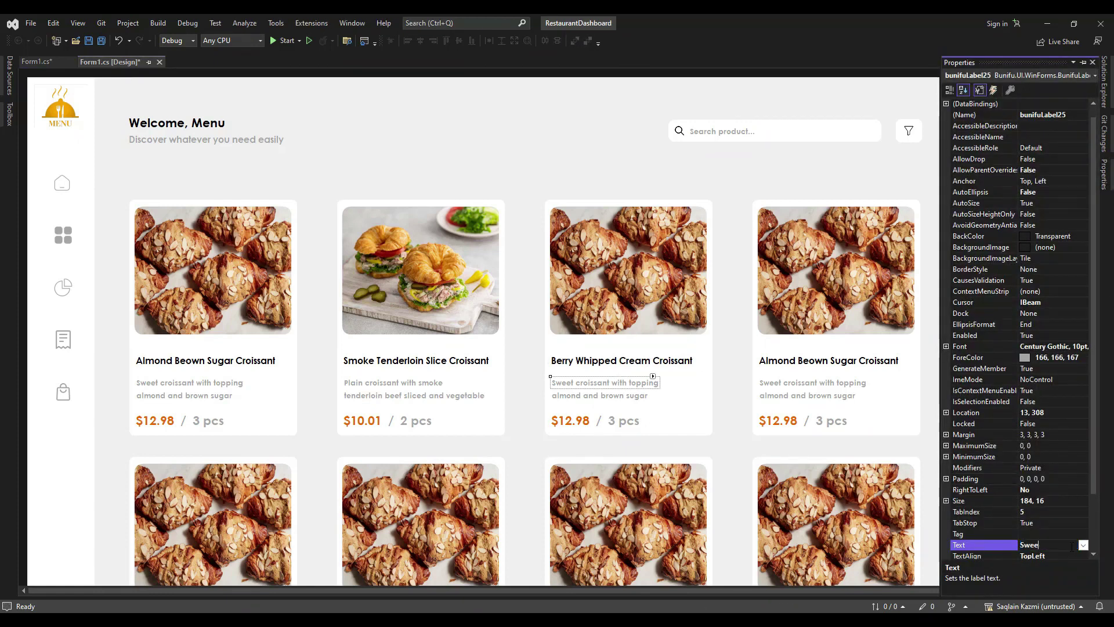
type("t croissant with blue")
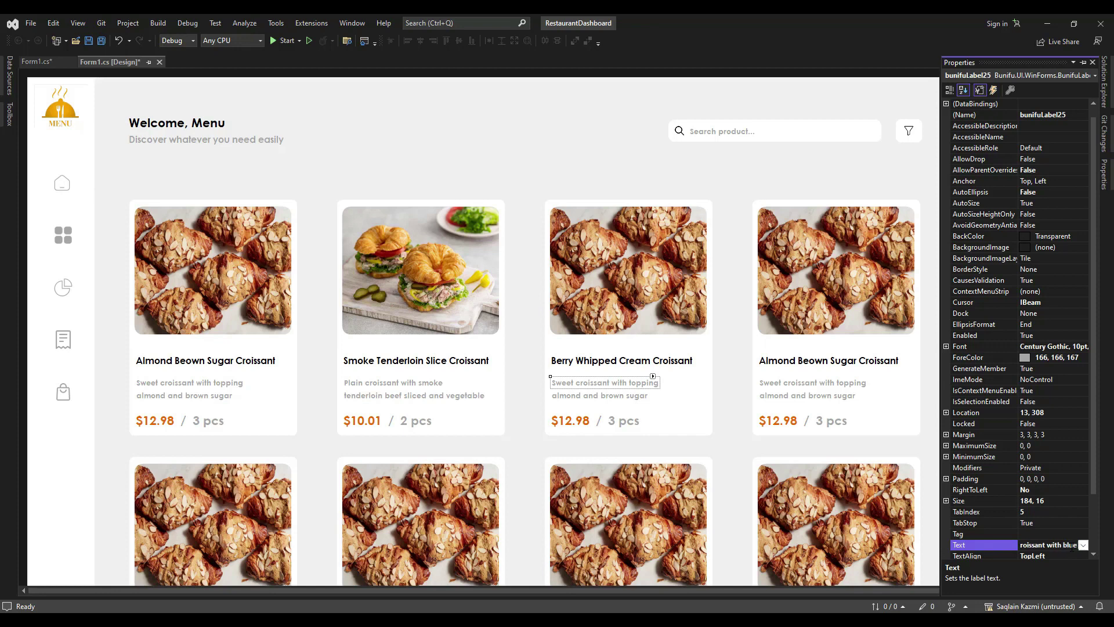
key("BackSpace")
key("BackSpace")
key("BackSpace")
key("BackSpace")
key("BackSpace")
type("strawberrys")
key("BackSpace")
key("BackSpace")
type("ies")
Set the third card's second description line to "inside with cream".
left_click(647, 395)
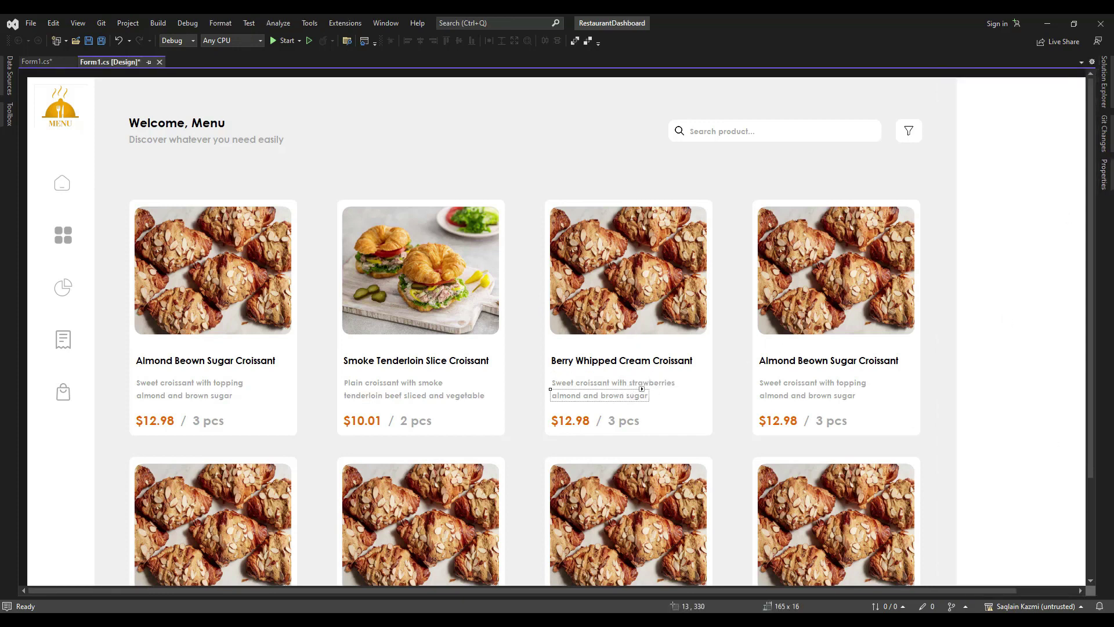
left_click(1104, 177)
double_click(1060, 545)
type("inside")
left_click(686, 400)
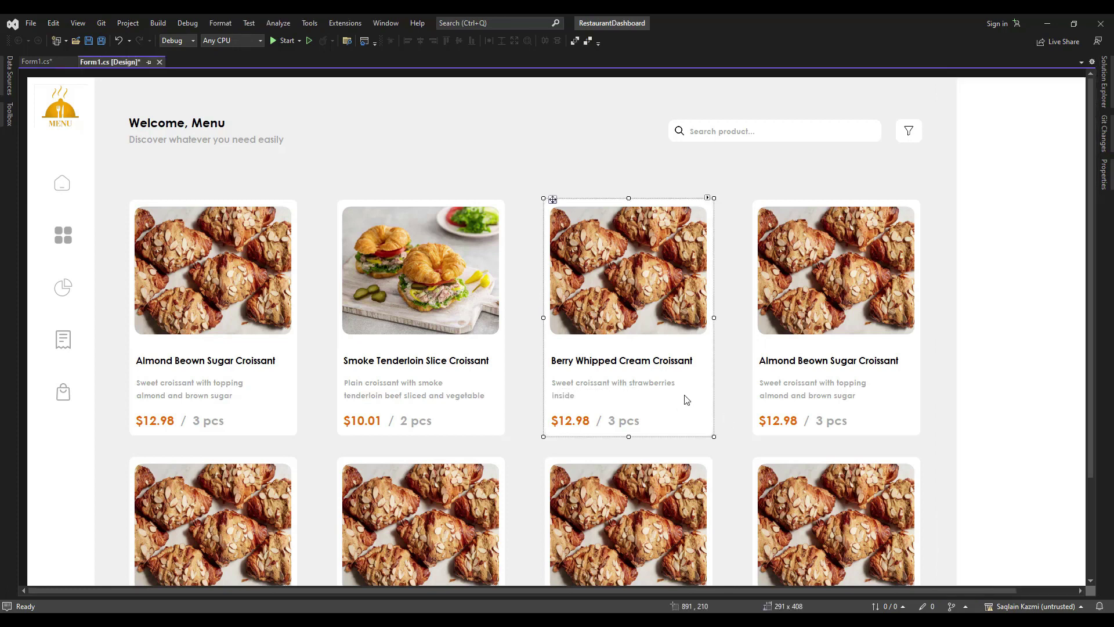
left_click(563, 395)
left_click(1104, 177)
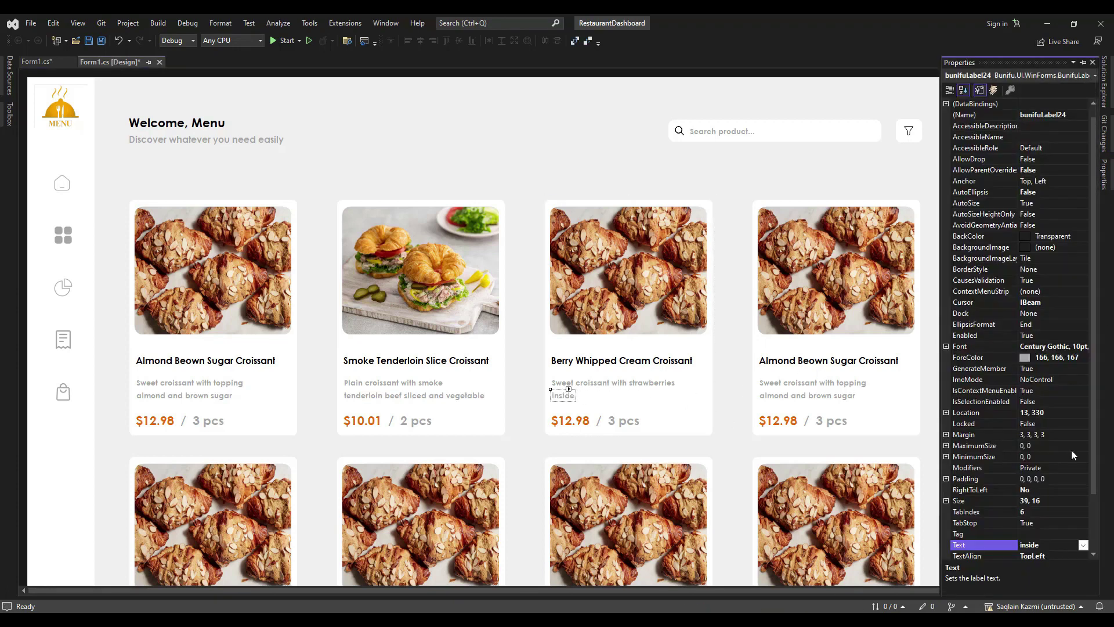
type("with s")
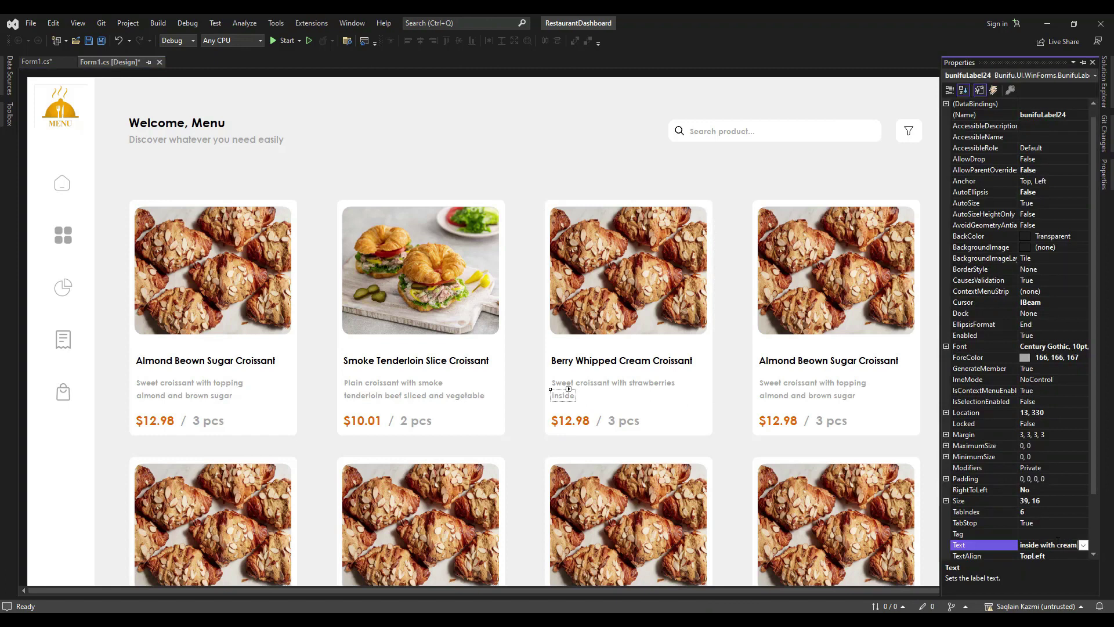
Replace the third card's picture with the "3 Berry Whipped cream" image.
left_click(628, 244)
left_click(706, 204)
left_click(748, 226)
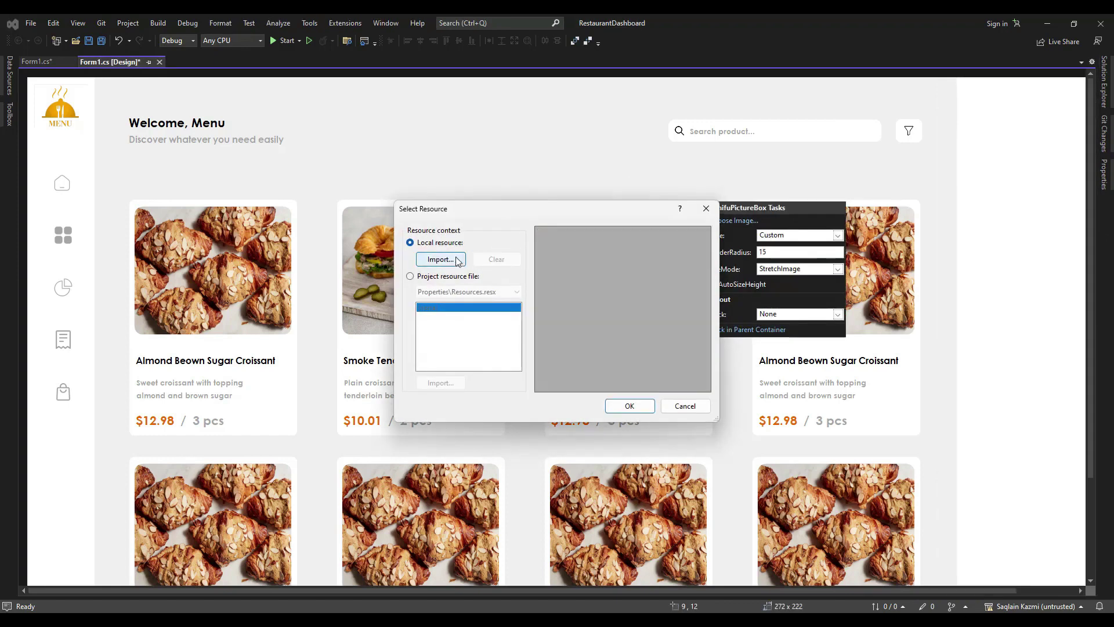
left_click(441, 260)
left_click(323, 124)
left_click(1015, 592)
left_click(631, 406)
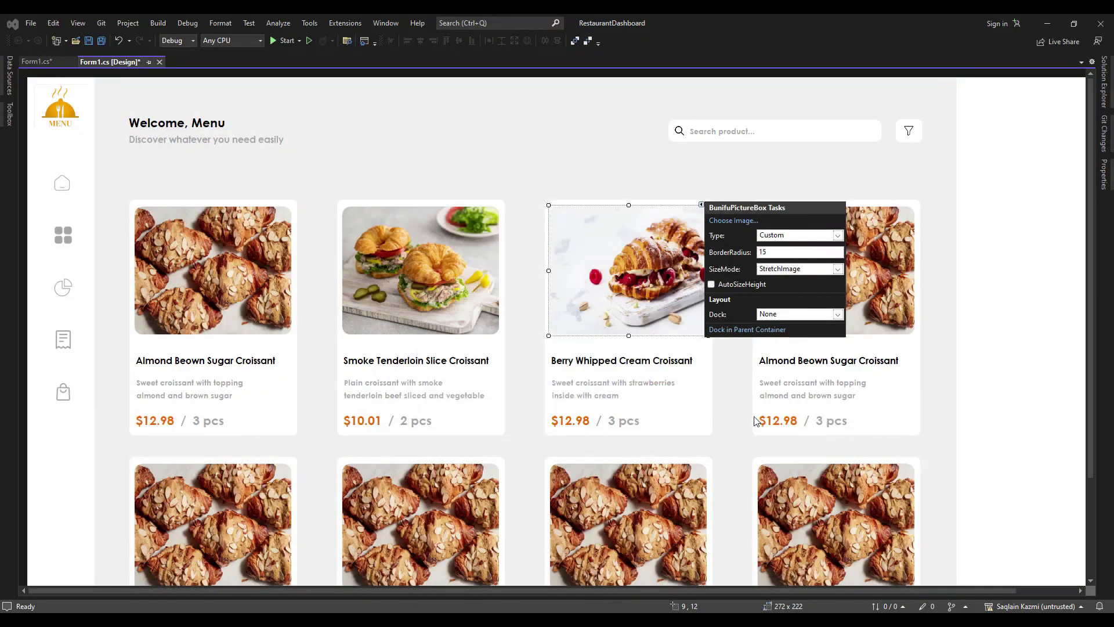
Set the third card's price text to "$8.98".
left_click(671, 418)
left_click(569, 420)
key("F4")
left_click(1069, 546)
left_click(1069, 546)
key("BackSpace")
key("BackSpace")
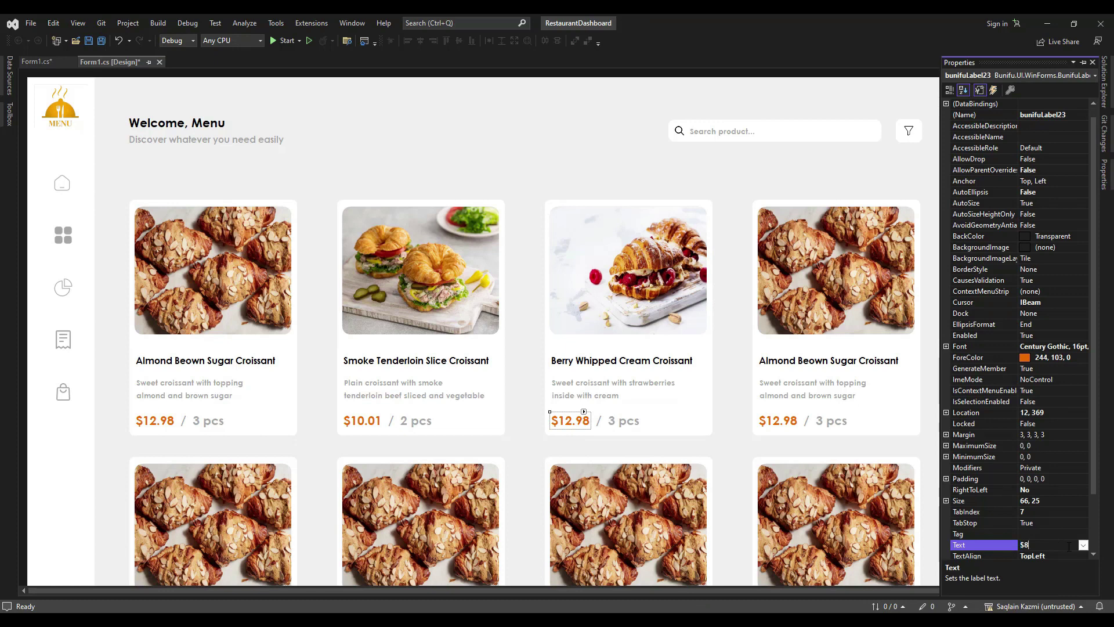
type("8.98")
Replace the picture of the fourth card in the upper row with the "5 Sweet chocolate" image.
left_click(777, 420)
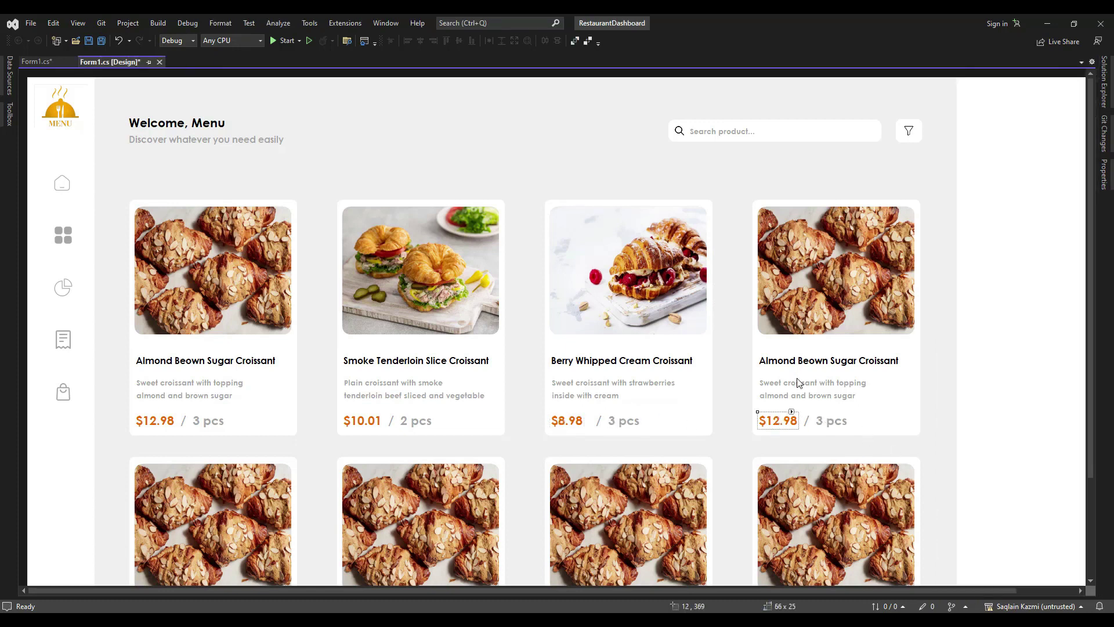
left_click(910, 210)
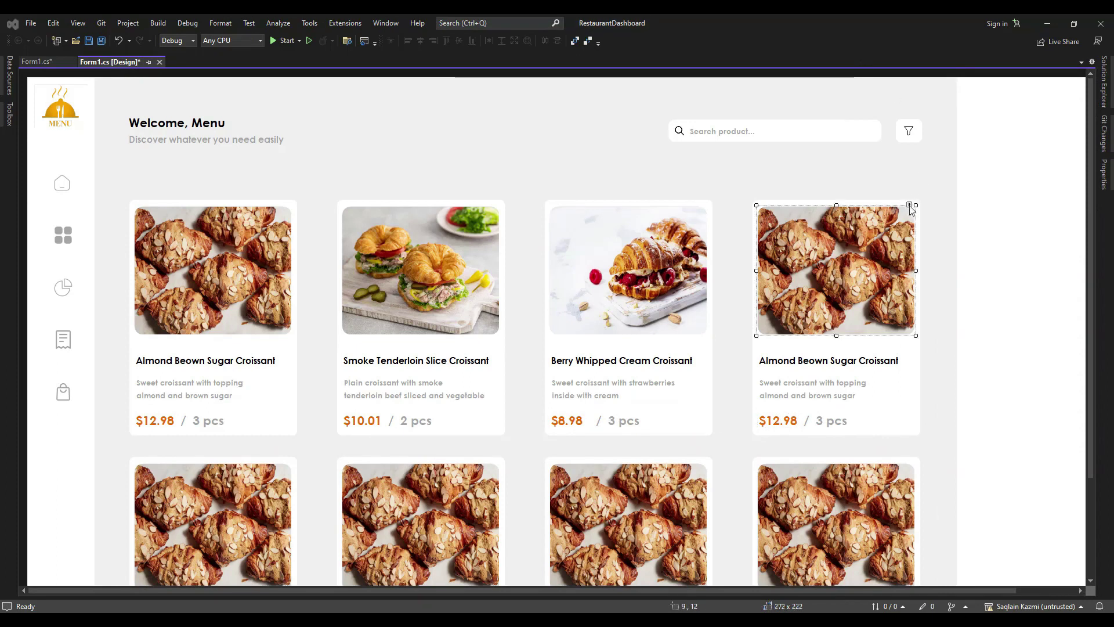
left_click(909, 205)
left_click(943, 226)
left_click(440, 256)
left_click(587, 130)
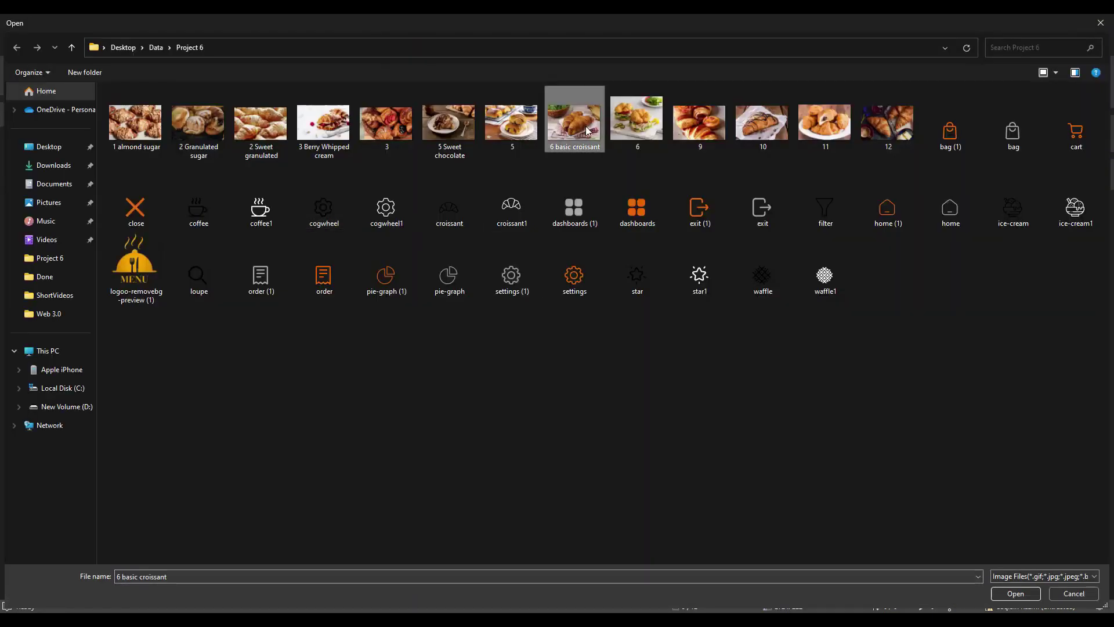
double_click(449, 123)
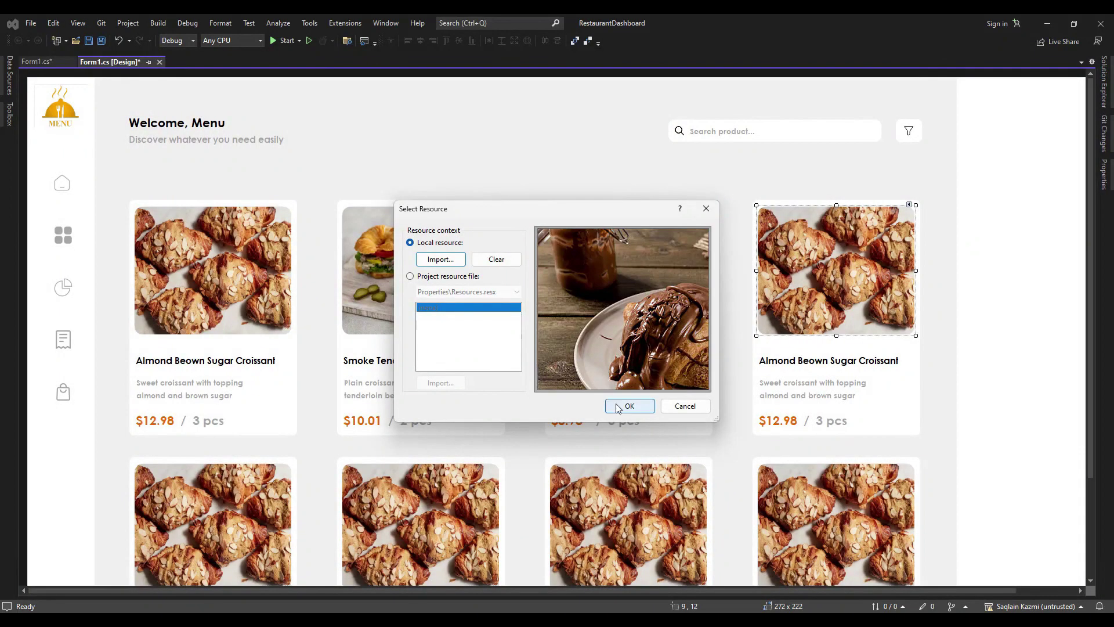
left_click(618, 409)
Set the fourth card's title text to "Choco Slice with Chocolate Topping".
left_click(853, 358)
left_click(892, 353)
type("Cho")
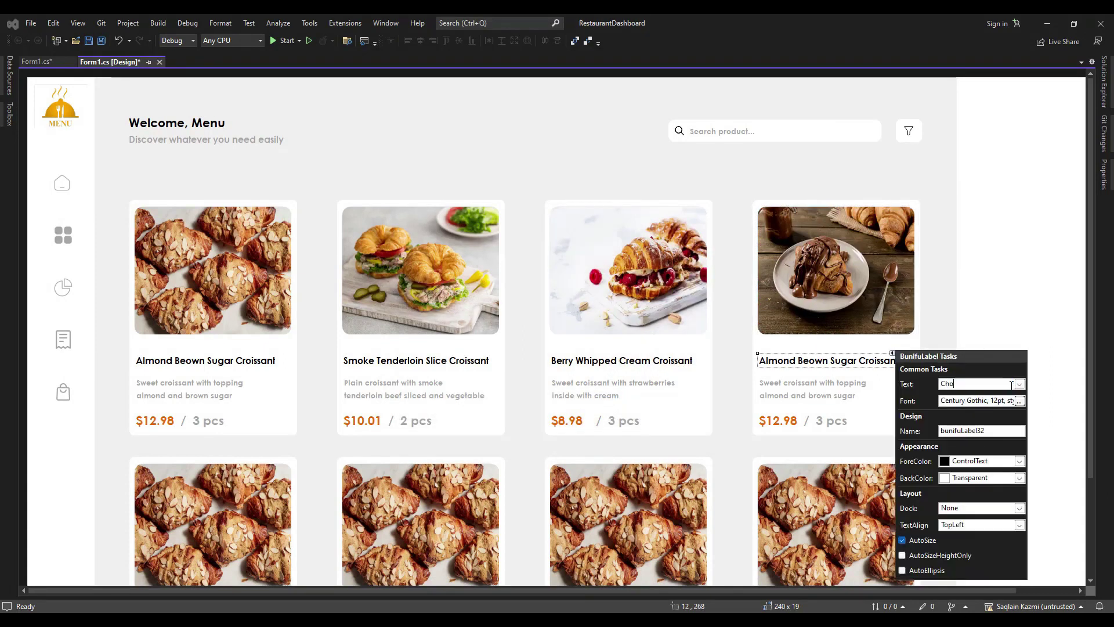
type("colate croissant")
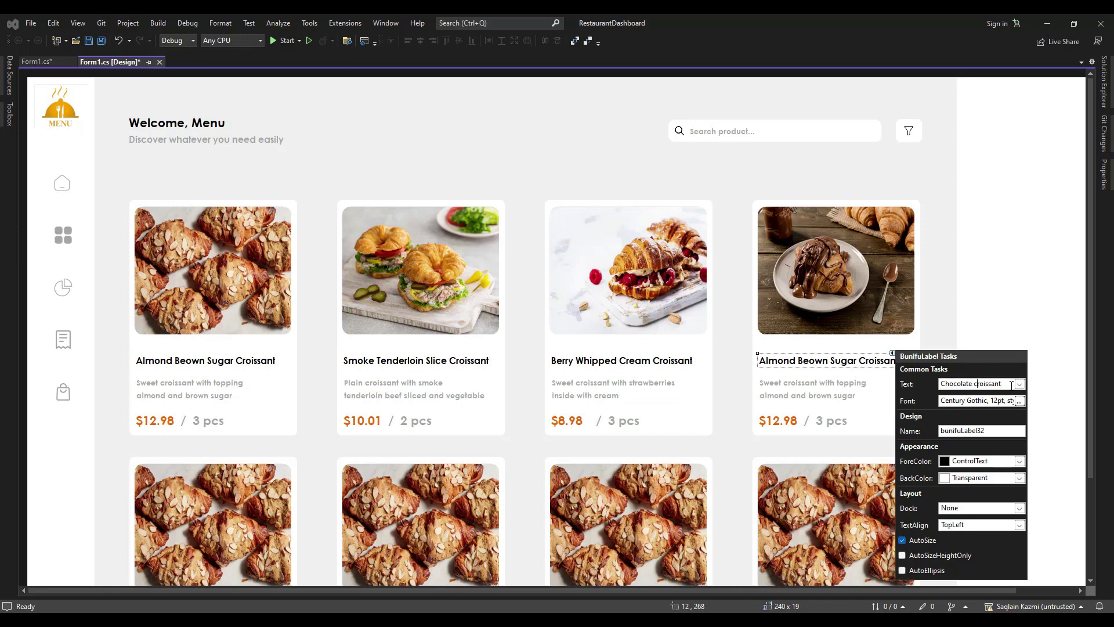
key("shift+Left")
key("shift+Left")
key("shift+Left")
key("shift+Left")
key("shift+Left")
key("shift+Left")
key("shift+Left")
key("BackSpace")
key("shift+Right")
type("Ch")
type(" Chocolate")
key("Left")
key("Left")
key("Left")
key("Left")
key("Left")
key("Left")
key("Left")
key("Left")
key("Left")
key("Left")
key("Left")
key("Left")
key("Left")
key("Left")
key("Left")
key("Left")
key("Left")
key("Left")
key("Left")
type("hoco")
type("Slice")
key("Left")
key("Left")
key("End")
type("Topping")
key("Return")
key("Escape")
Nudge the fourth card's title label slightly to the left so the longer text fits within the card.
key("Left")
key("Left")
key("Left")
key("Left")
key("Left")
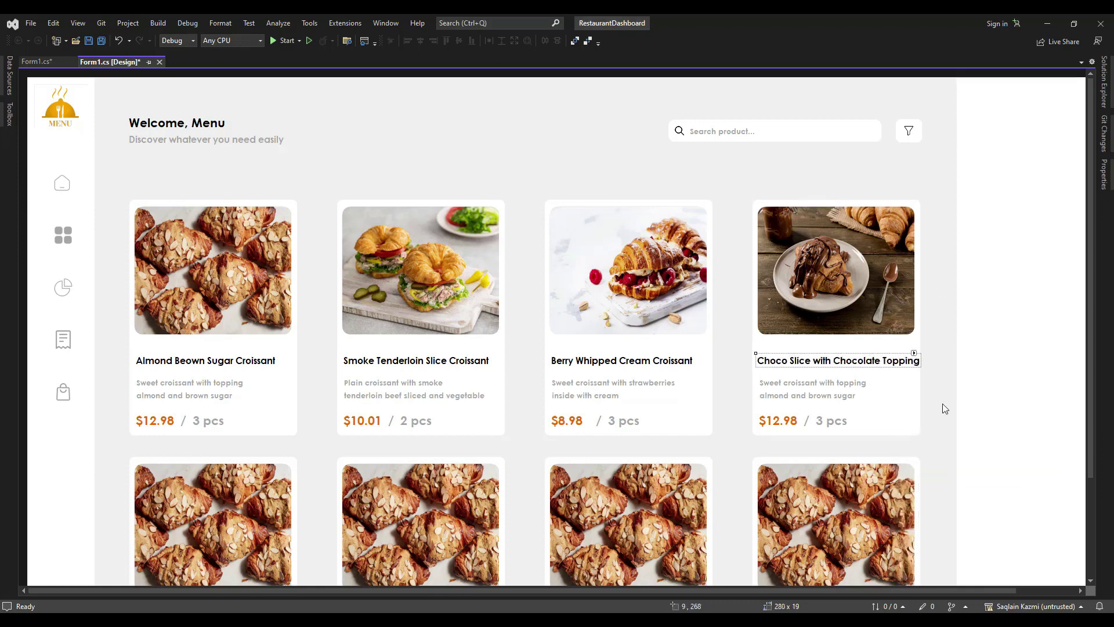
left_click(828, 392)
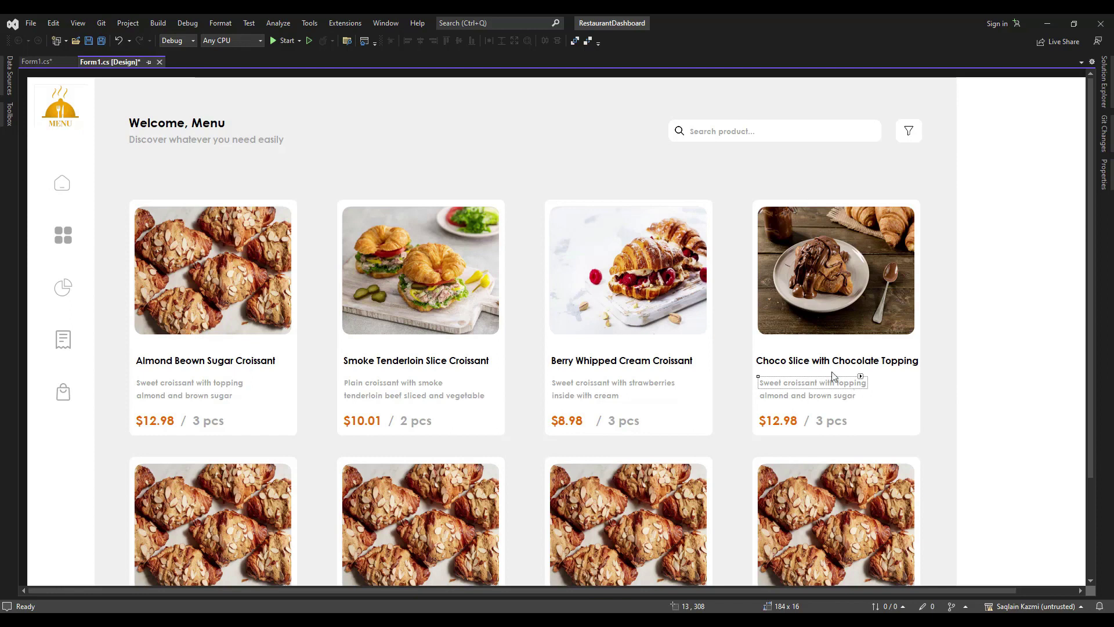
Copy the "Welcome, Menu" heading into the white side panel and set the copy's text to "Current Order".
left_click_drag(1084, 168, 1082, 319)
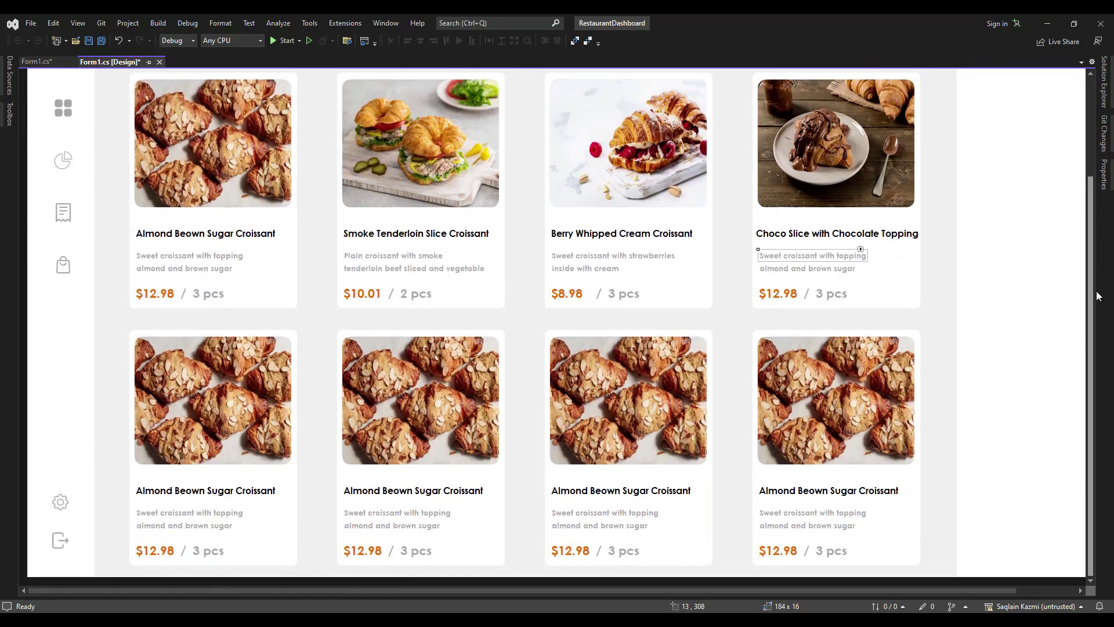
scroll(940, 258, "up", 1)
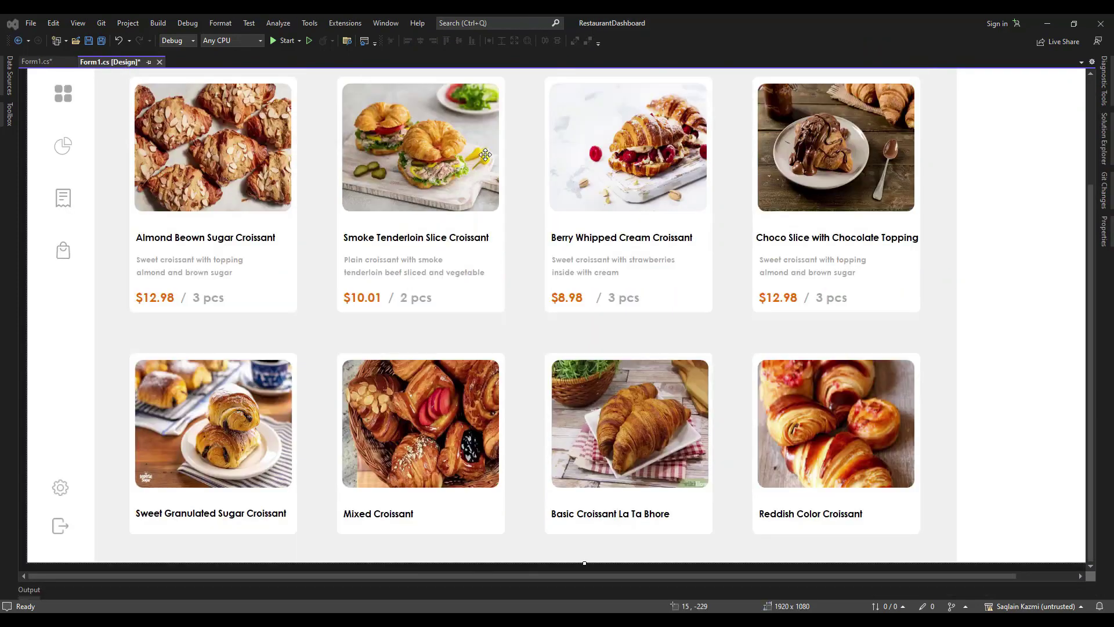
left_click_drag(1089, 210, 1082, 148)
left_click_drag(804, 576, 868, 577)
left_click_drag(1090, 227, 1088, 179)
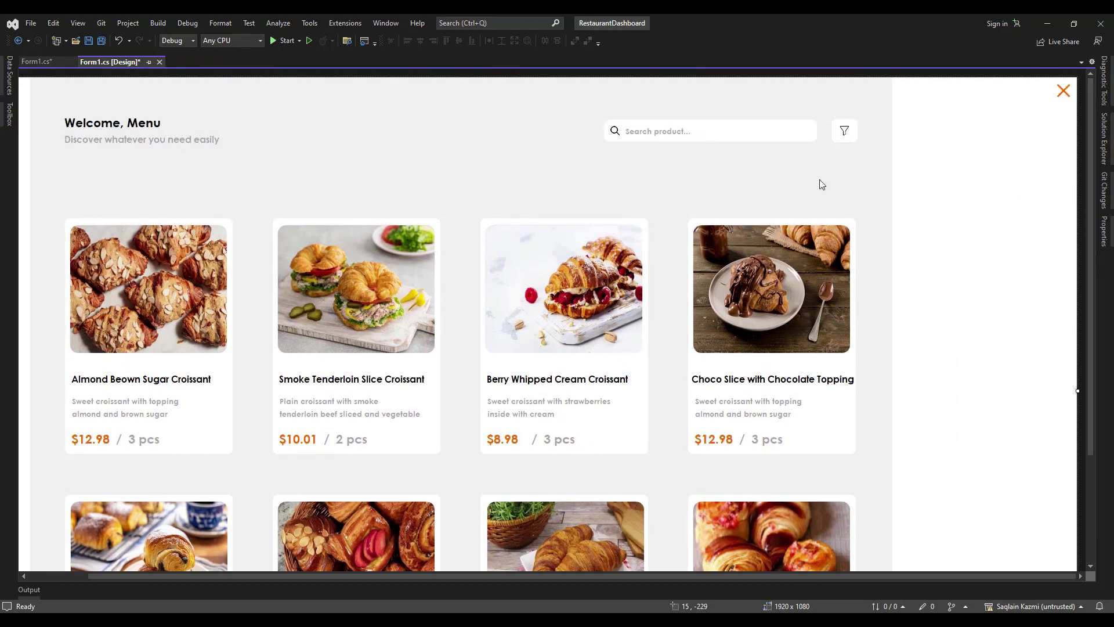
left_click_drag(100, 121, 942, 141)
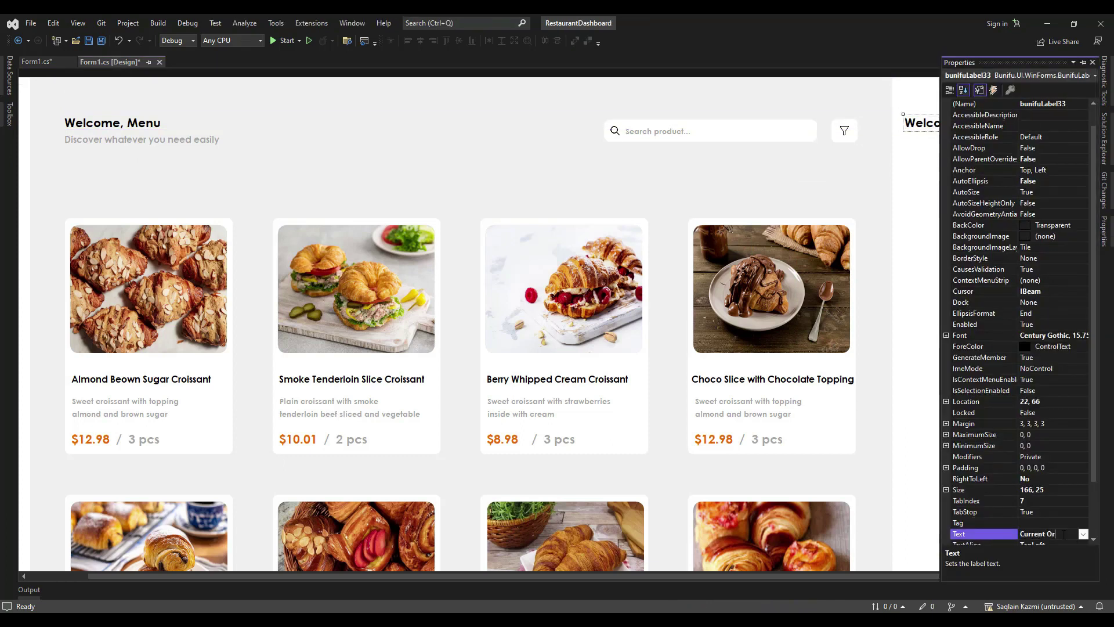
left_click(862, 234)
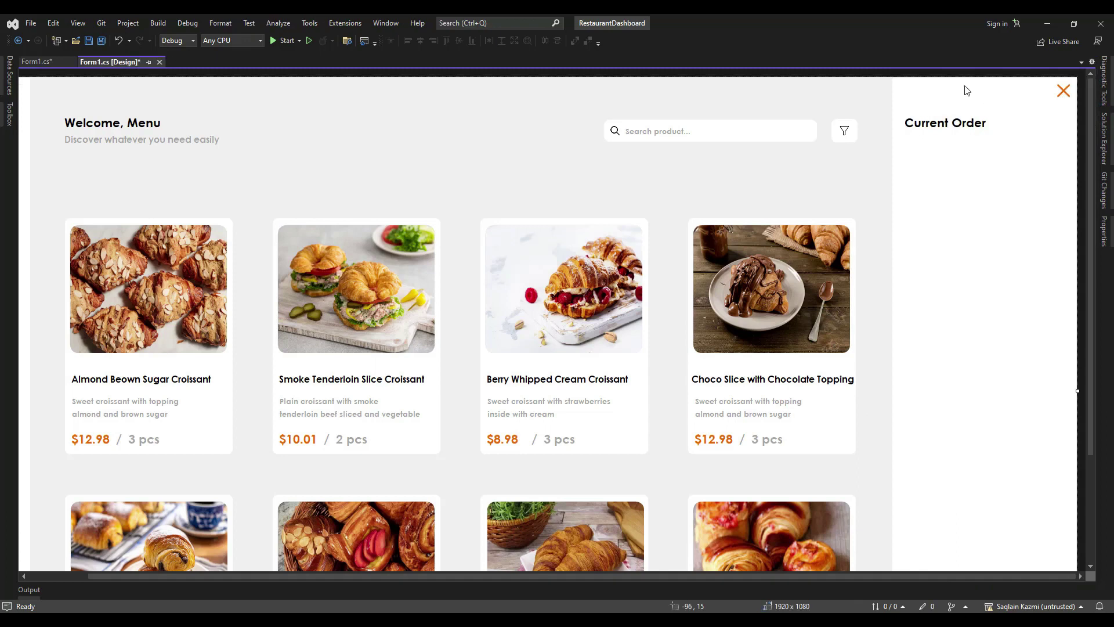
Copy the filter button to beside the "Current Order" heading and align the original filter button and search box with it.
left_click(841, 131)
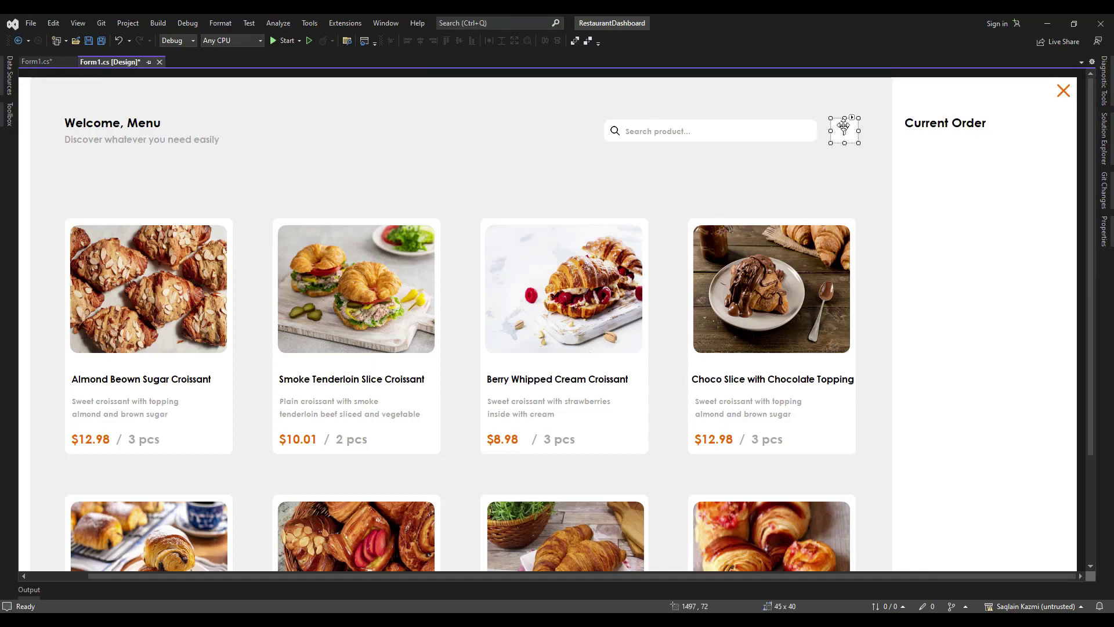
key("ctrl+c")
key("ctrl+v")
left_click_drag(517, 388, 1058, 132)
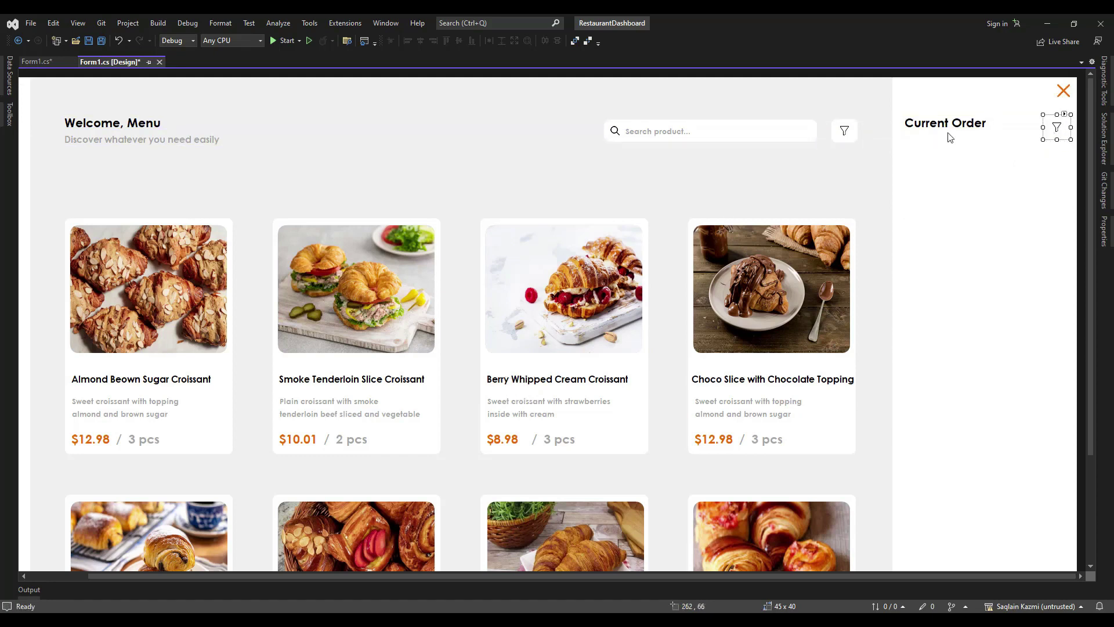
left_click(848, 131)
left_click(785, 129)
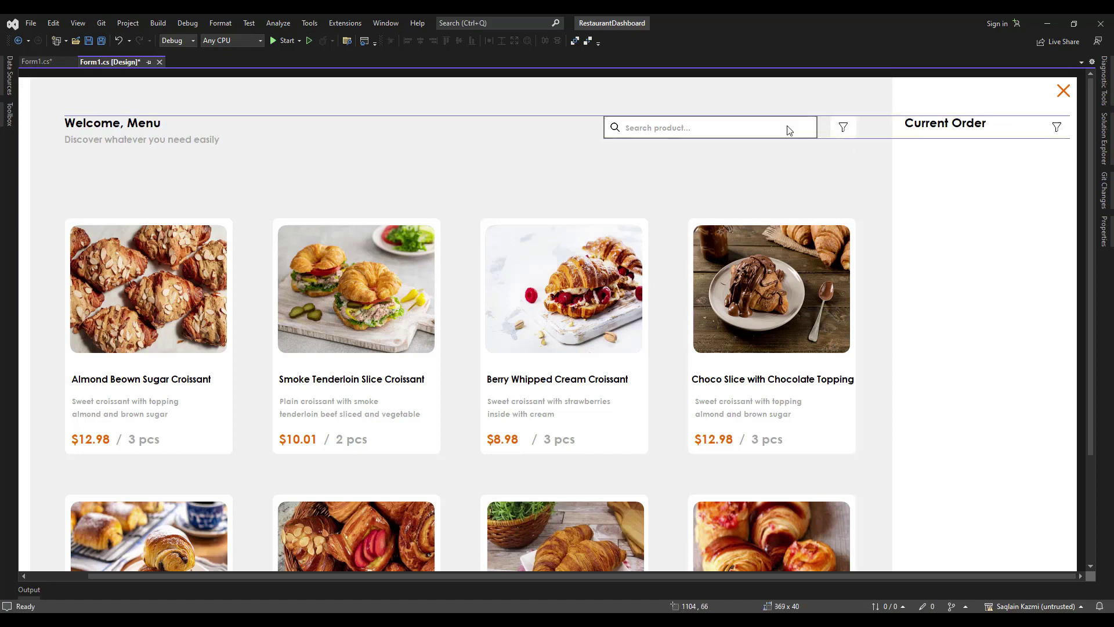
Set the copied button's idle border and idle fill colours to 242, 242, 242, using the value from the colour picker.
left_click(1055, 129)
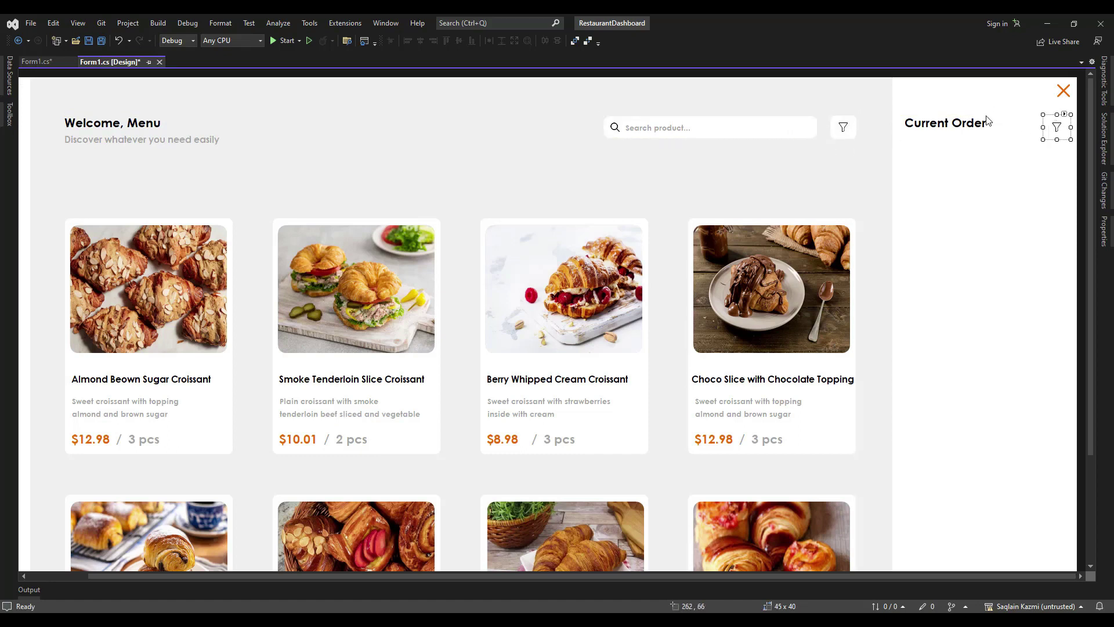
left_click(506, 621)
left_click(752, 205)
left_click(729, 294)
left_click(744, 170)
left_click(1104, 231)
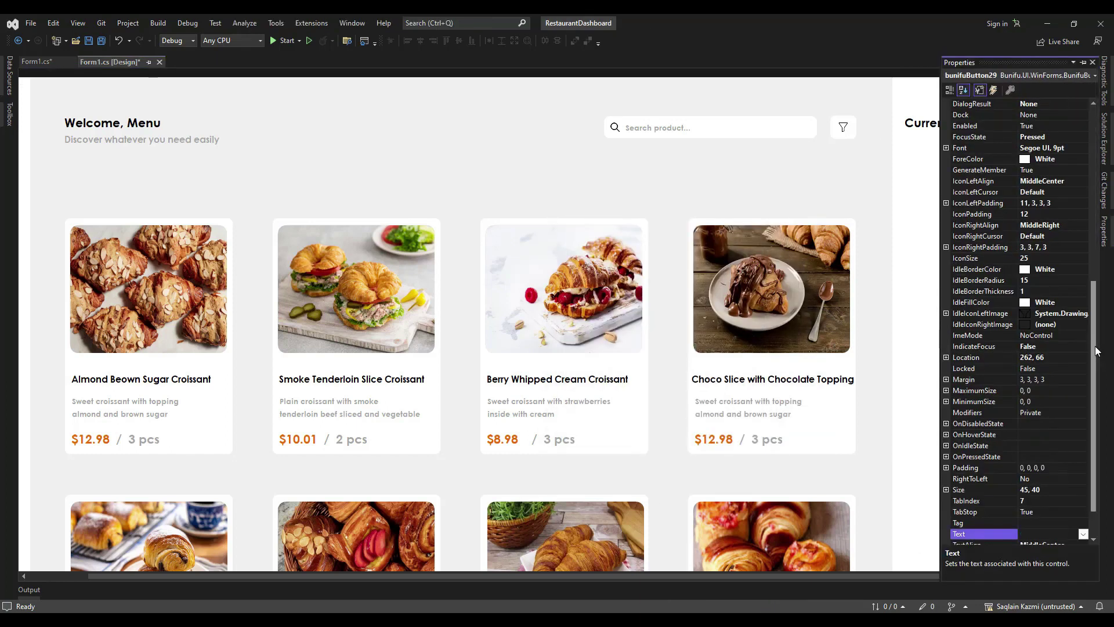
left_click(1069, 273)
left_click(1061, 302)
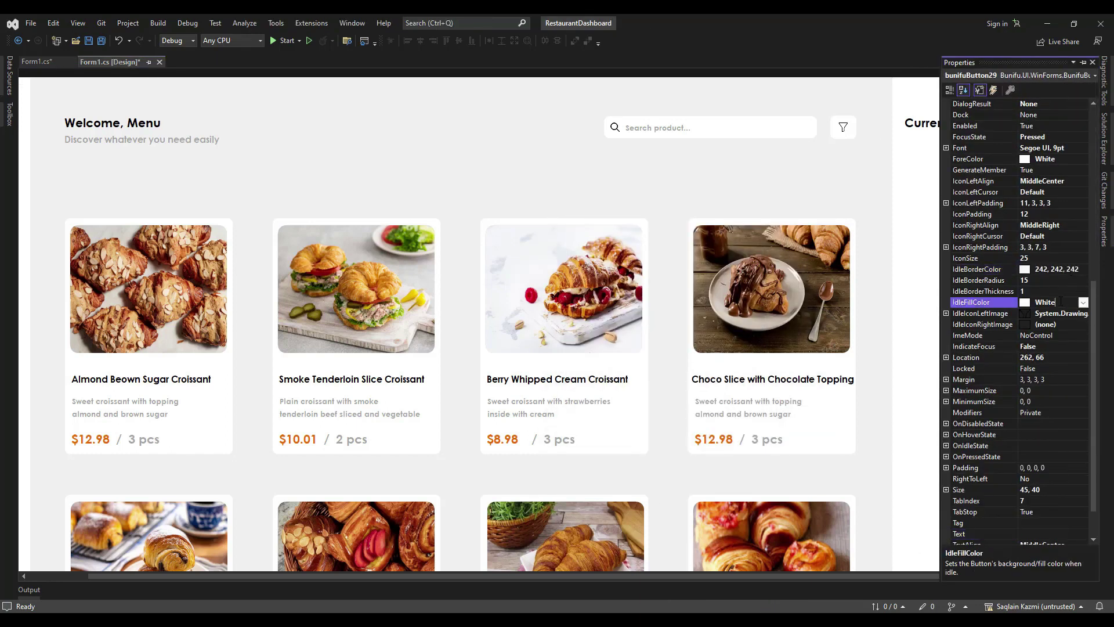
key("ctrl+v")
left_click_drag(1094, 314, 1093, 297)
left_click(915, 237)
Replace the left icon of the side panel's copied filter button with the "cogwheel" image.
left_click(1054, 129)
left_click(1064, 114)
left_click(1051, 224)
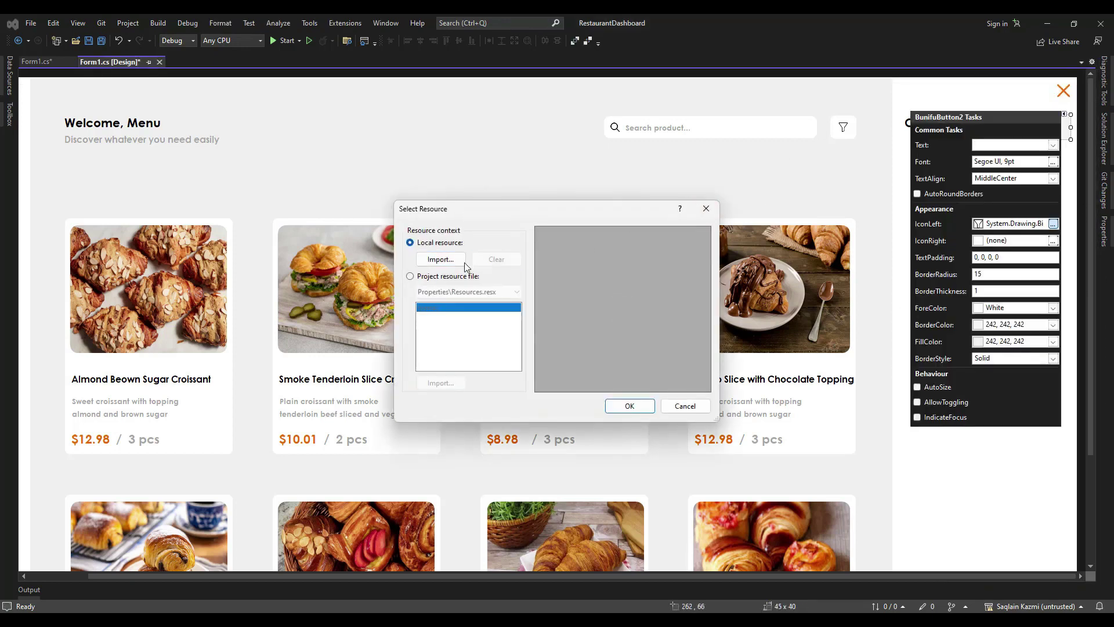
left_click(440, 260)
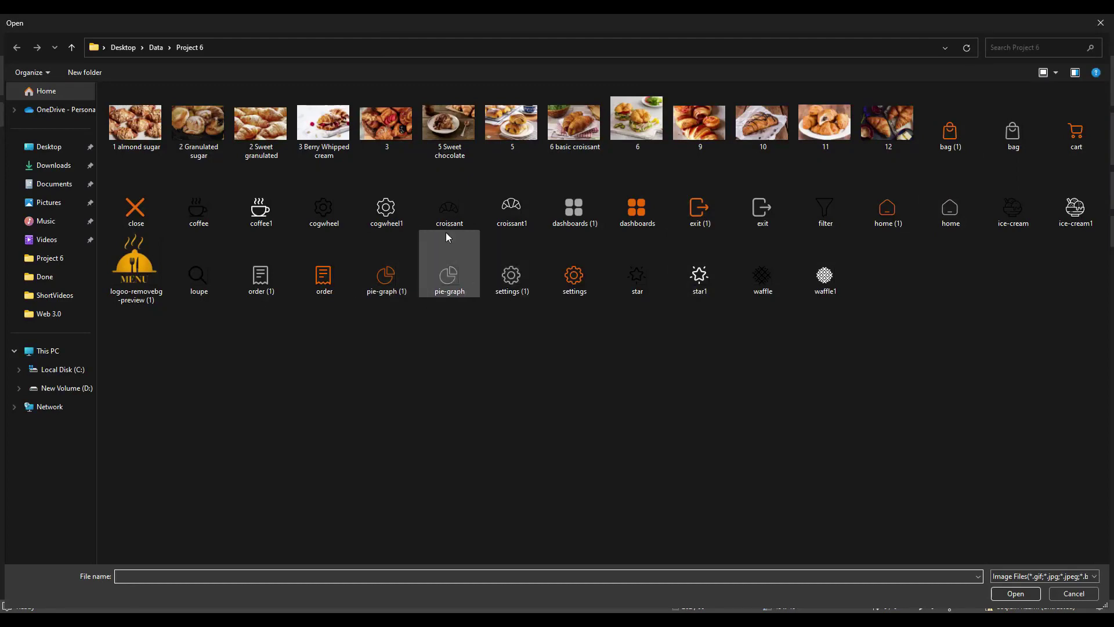
double_click(324, 209)
left_click(631, 411)
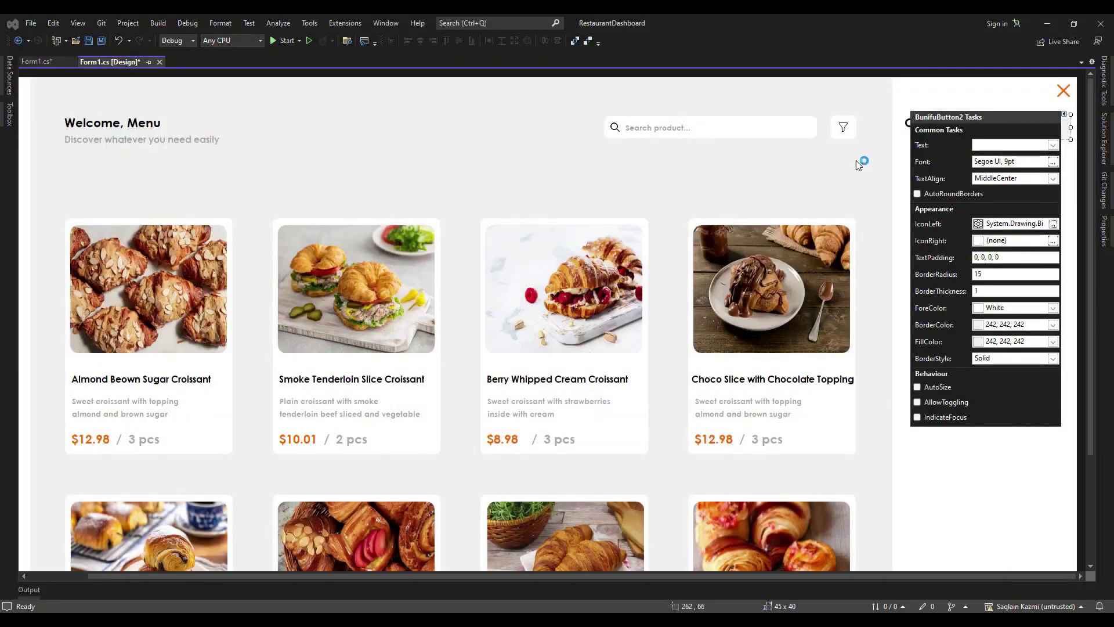
left_click(901, 152)
Keep the Properties window pinned open and select the gear button beside the "Current Order" heading.
left_click(1104, 231)
left_click(1079, 62)
left_click_drag(690, 576, 855, 576)
left_click(850, 129)
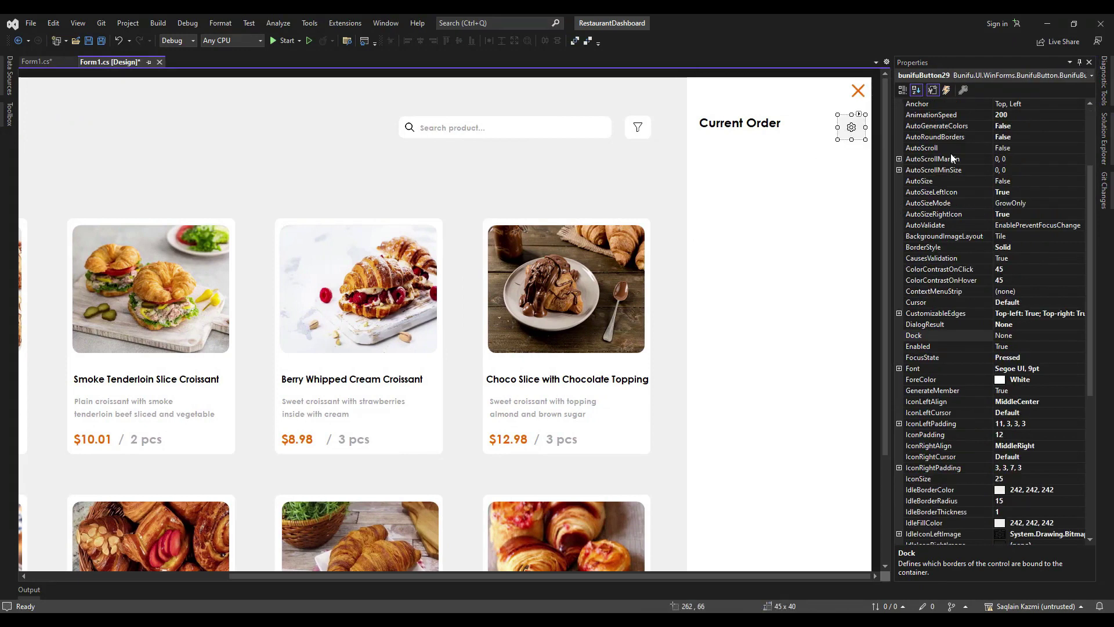
Set the gear button's hover-state left icon to the "cogwheel1" image.
left_click_drag(1089, 270, 1087, 417)
left_click(505, 620)
left_click(741, 256)
left_click(743, 288)
left_click(739, 170)
left_click(899, 390)
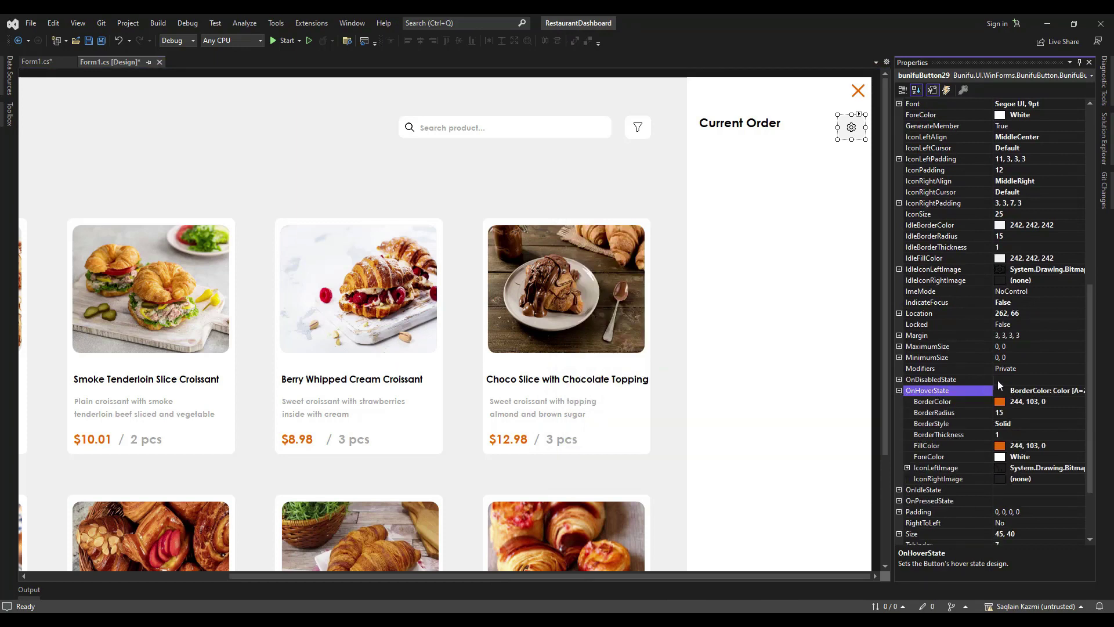
left_click(1038, 467)
left_click(1082, 468)
left_click(436, 255)
double_click(385, 209)
left_click(625, 408)
Set the gear button's pressed-state left icon to the "cogwheel1" image and save the form.
double_click(951, 412)
left_click(1072, 489)
left_click(1079, 489)
left_click(439, 255)
double_click(385, 206)
left_click(627, 405)
left_click(830, 248)
key("ctrl+s")
Place a new Bunifu button between the page heading and the first product card, with an idle border radius of 15.
left_click_drag(609, 576, 400, 576)
left_click(10, 116)
type("but")
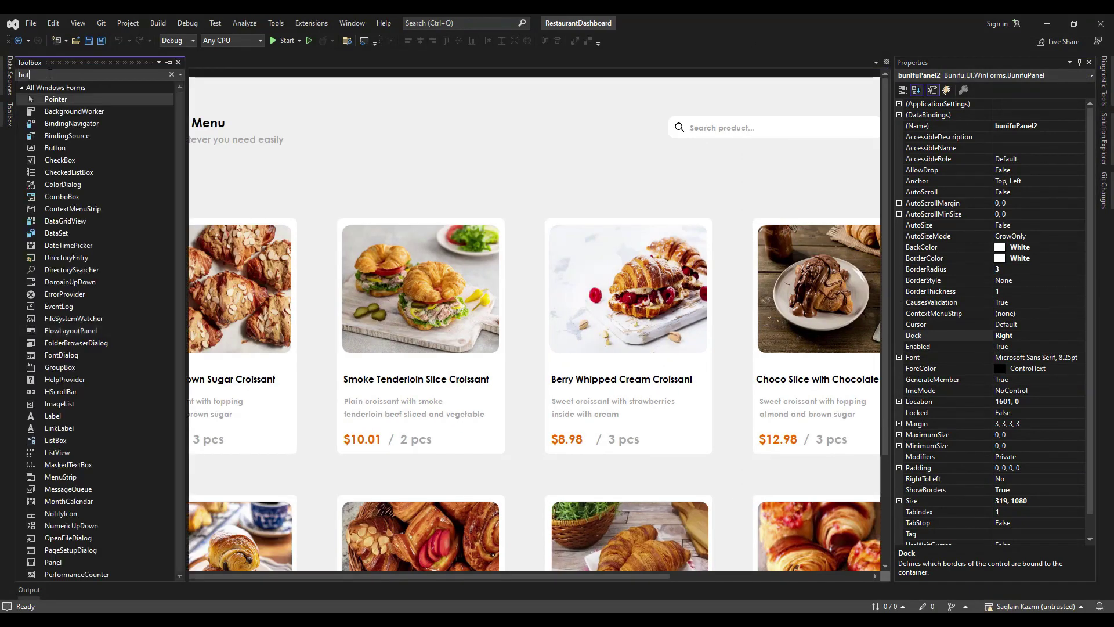
left_click_drag(70, 144, 133, 196)
left_click_drag(1090, 309, 1071, 371)
double_click(1011, 378)
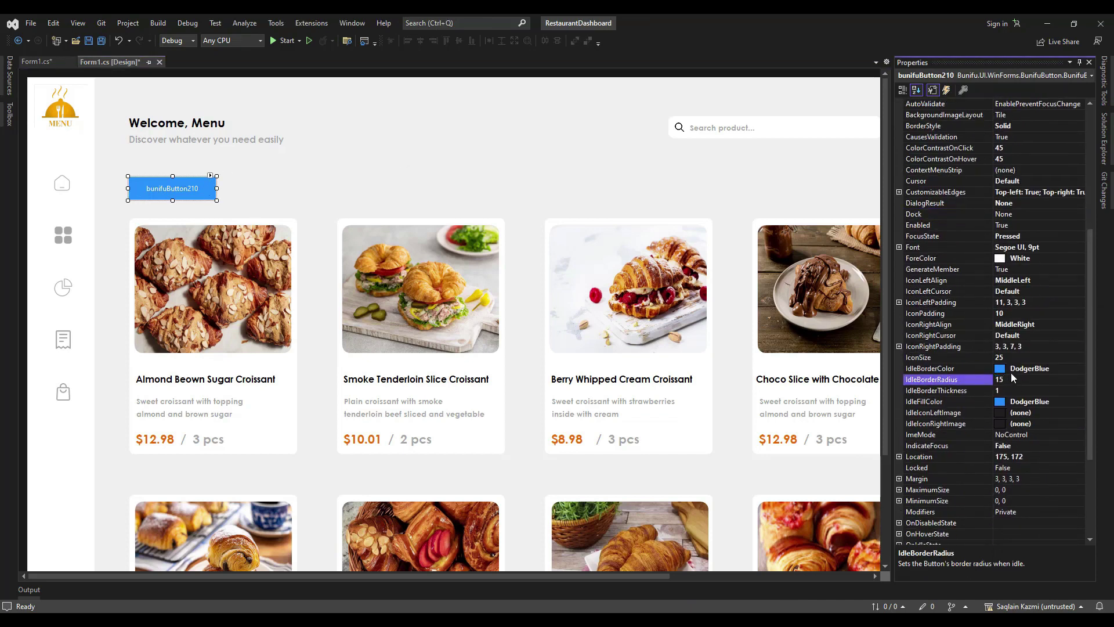
left_click(324, 177)
Set the new button's idle border and idle fill colours to white (255, 255, 255), copied from the colour picker.
left_click(186, 189)
left_click(470, 620)
left_click(740, 211)
left_click(738, 171)
left_click(1055, 270)
key("ctrl+a")
key("ctrl+v")
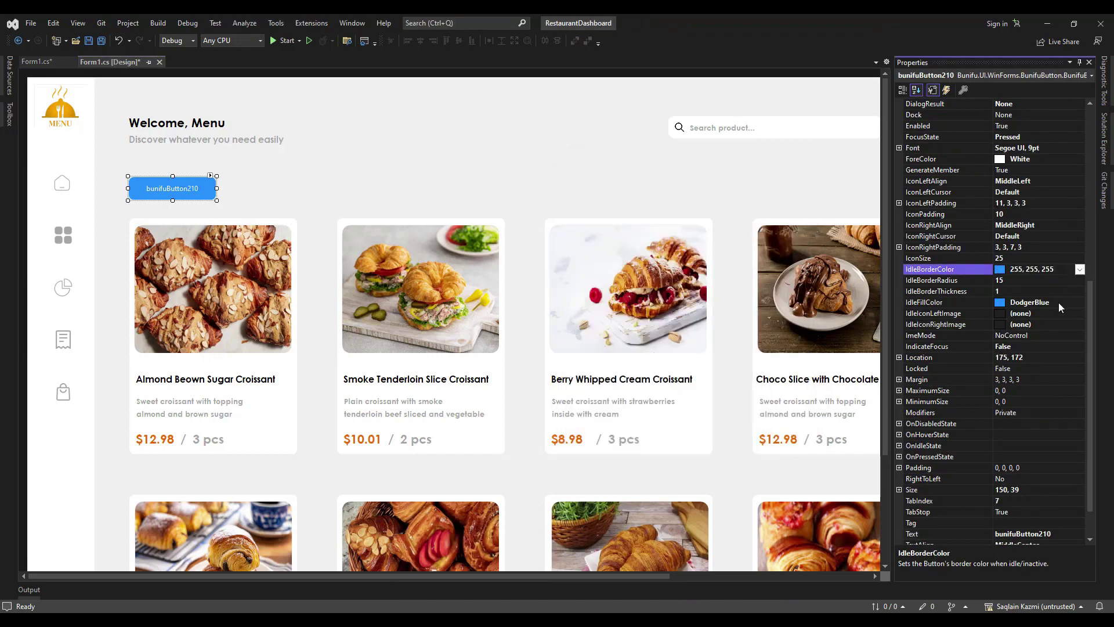
left_click(1058, 302)
key("ctrl+a")
key("ctrl+v")
key("Return")
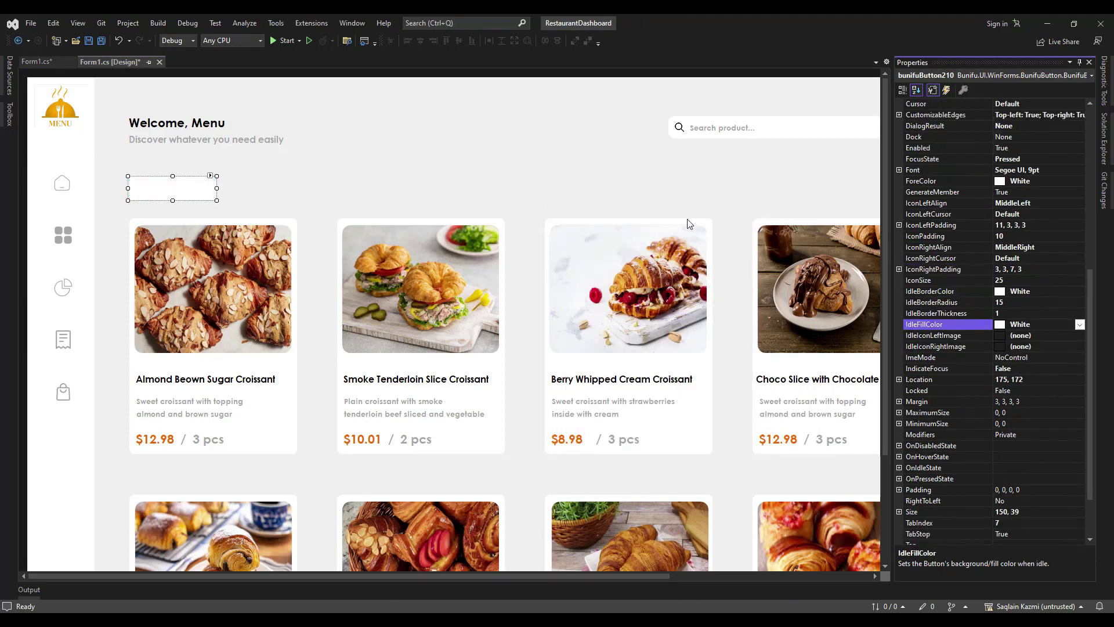
Set the foreground colour of the new white button to Black.
scroll(1091, 297, "down", 2)
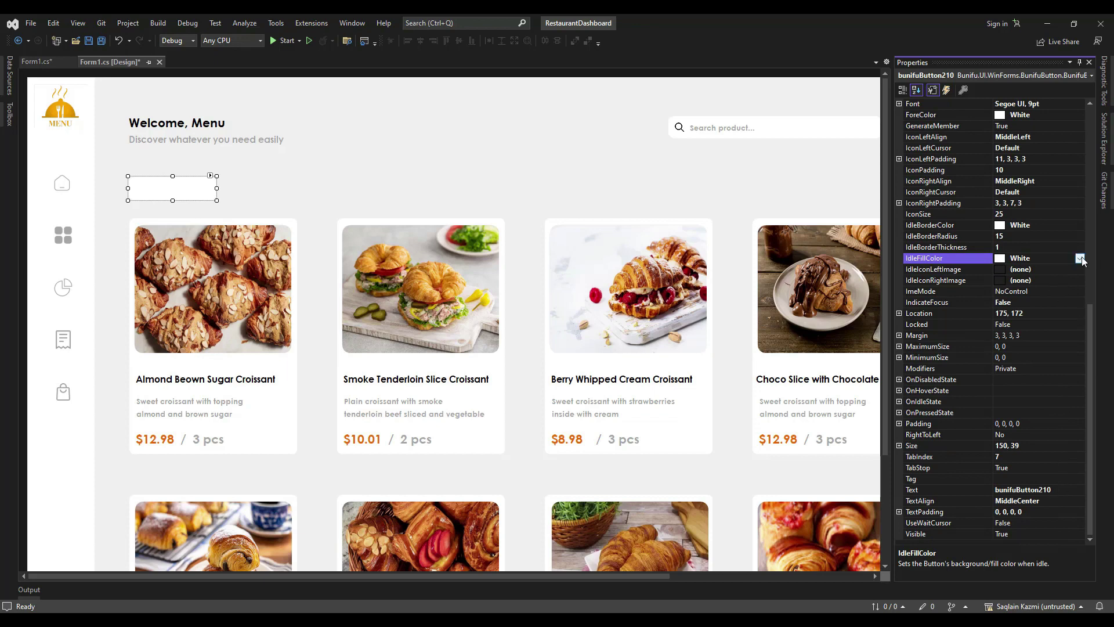
left_click_drag(1032, 114, 1018, 114)
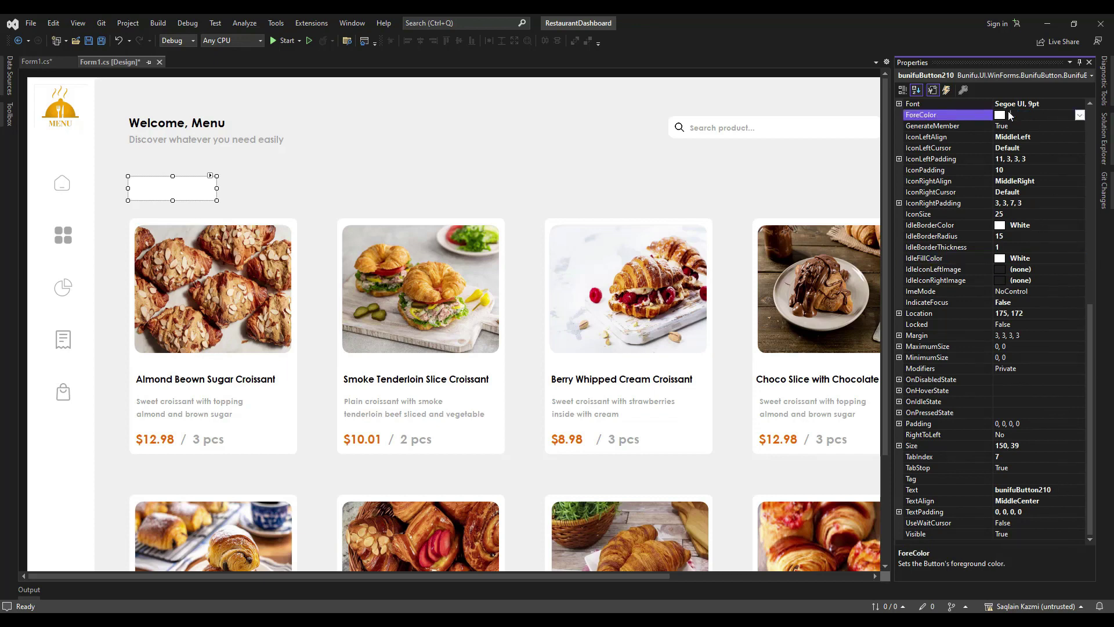
key("Return")
Set the new button's font to bold Century Gothic, 9.75 pt.
left_click_drag(1090, 342, 1088, 251)
left_click(1078, 281)
left_click(1080, 280)
type("ce")
left_click(490, 218)
left_click(546, 217)
left_click(603, 202)
left_click(648, 186)
Set the new button's text to "Signature".
scroll(1054, 409, "down", 4)
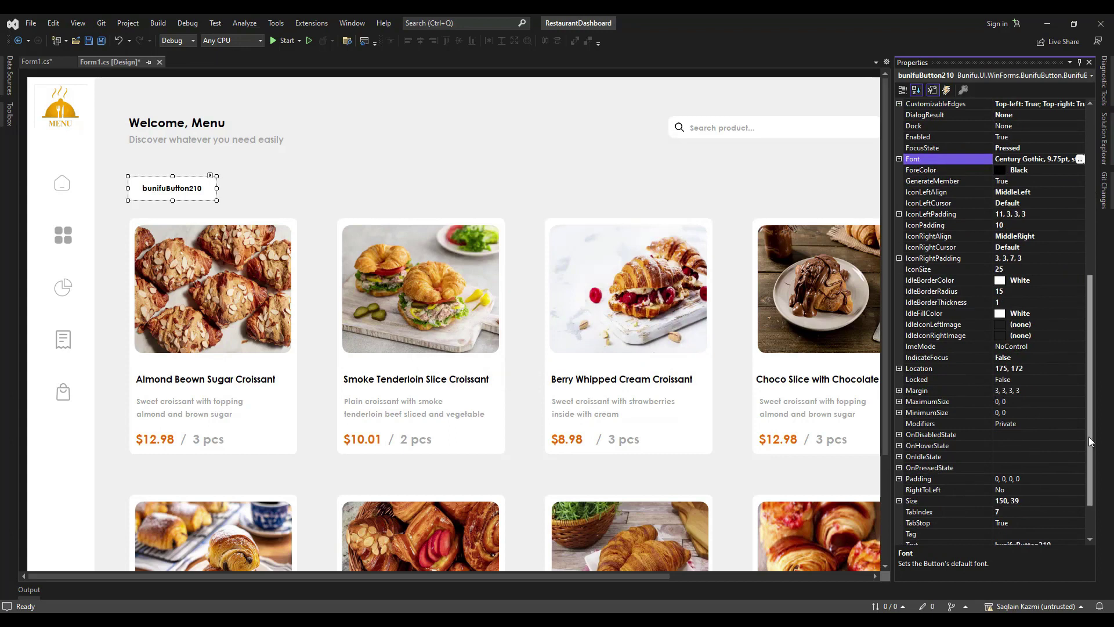
scroll(1088, 437, "down", 2)
left_click(1022, 489)
type("Signa")
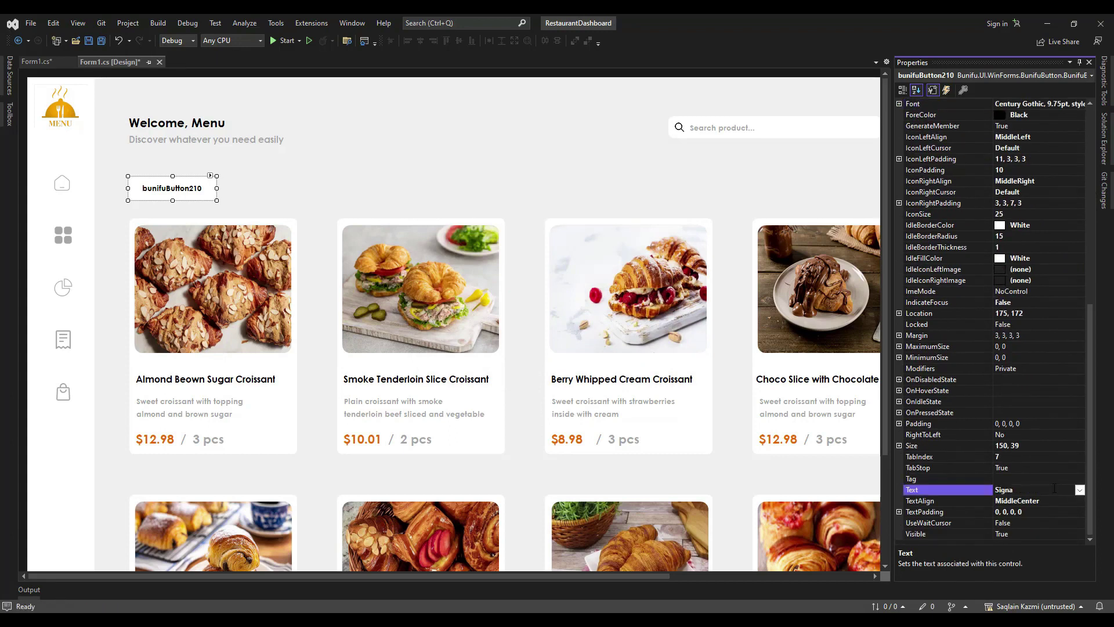
type("ture")
key("Return")
Set the left text padding of the Signature button to 10.
left_click(900, 511)
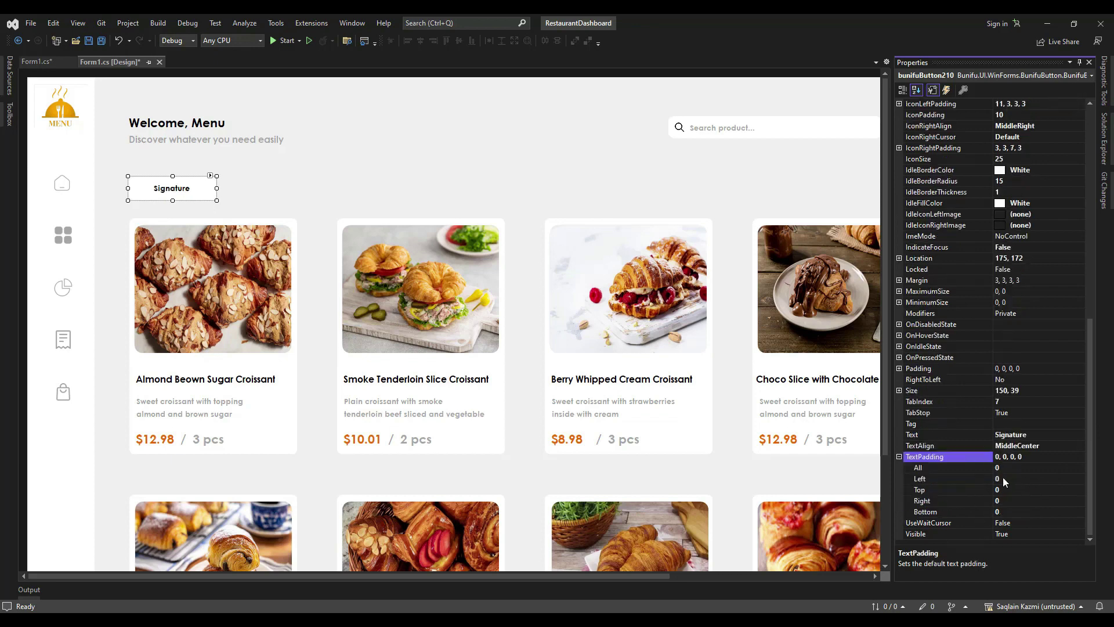
left_click(1004, 478)
type("10")
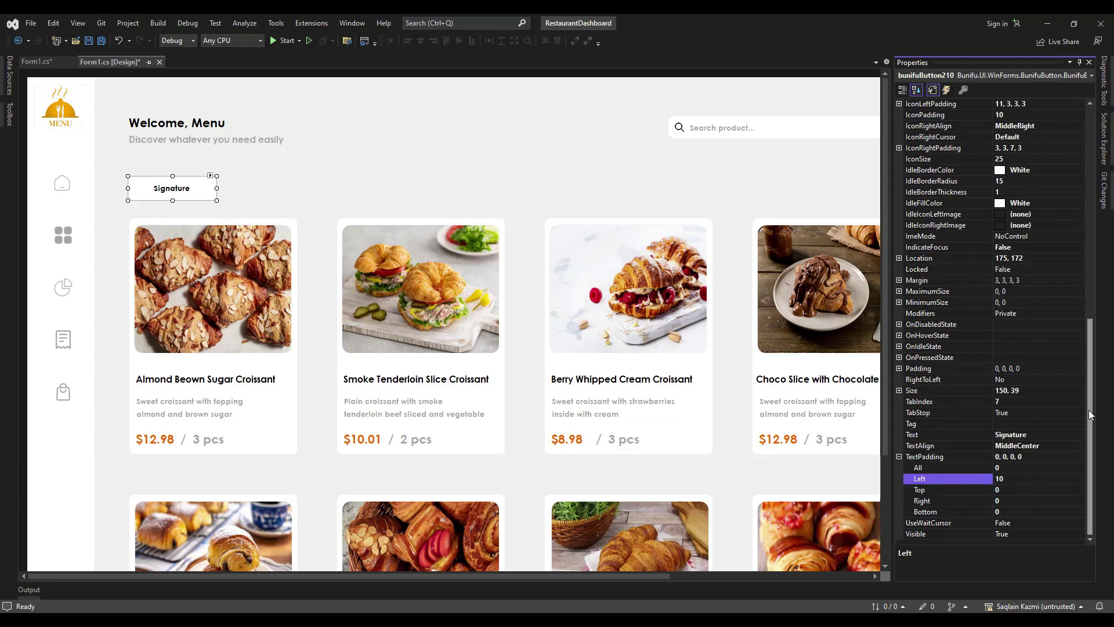
key("Return")
Set the Signature button's idle left icon to the local "star" image.
left_click(1035, 235)
left_click(1076, 238)
left_click(446, 243)
left_click(435, 258)
double_click(636, 277)
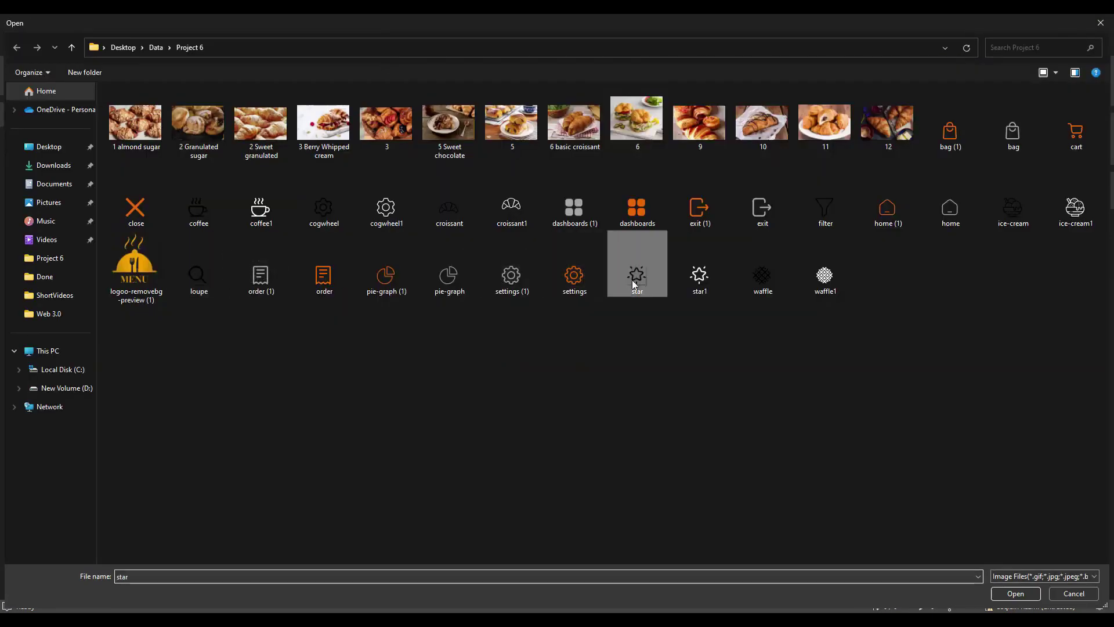
left_click(612, 410)
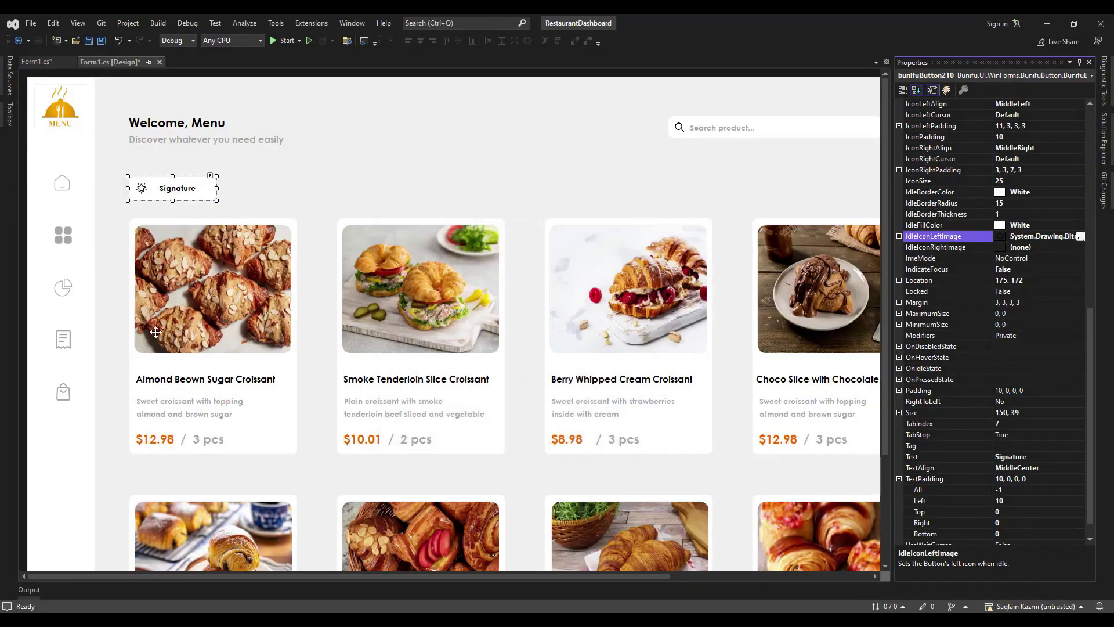
Widen the Signature button to about 185 pixels and increase the left padding of its star icon.
mouse_move(217, 189)
left_mouse_down()
mouse_move(231, 190)
mouse_move(192, 191)
mouse_move(239, 196)
left_mouse_up()
left_click_drag(1090, 322, 1097, 285)
scroll(1053, 275, "up", 1)
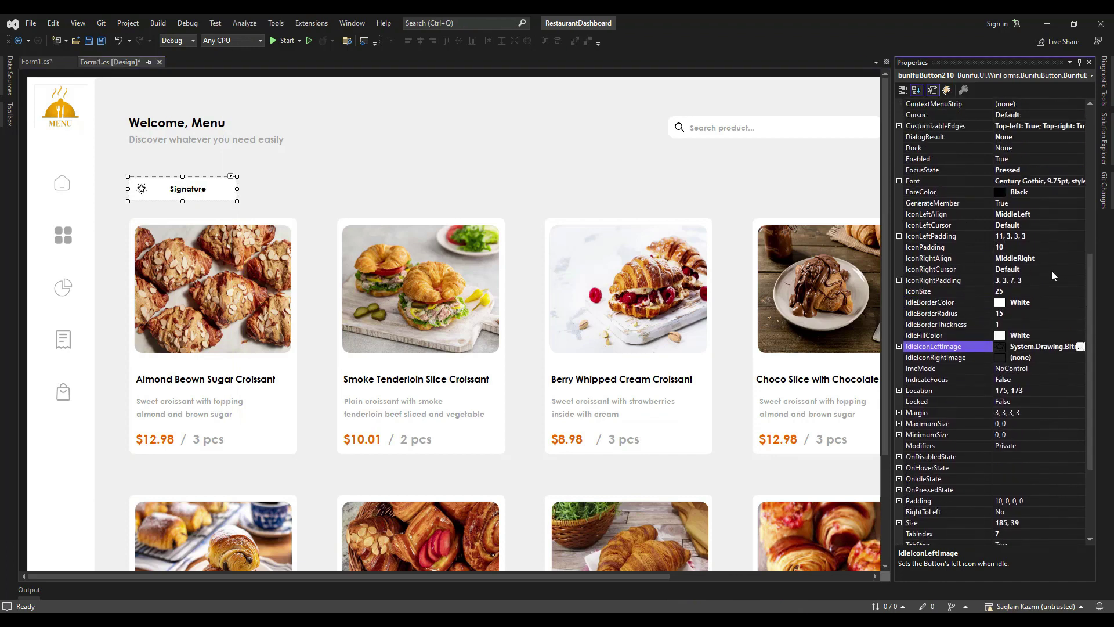
left_click(899, 235)
left_click(1015, 258)
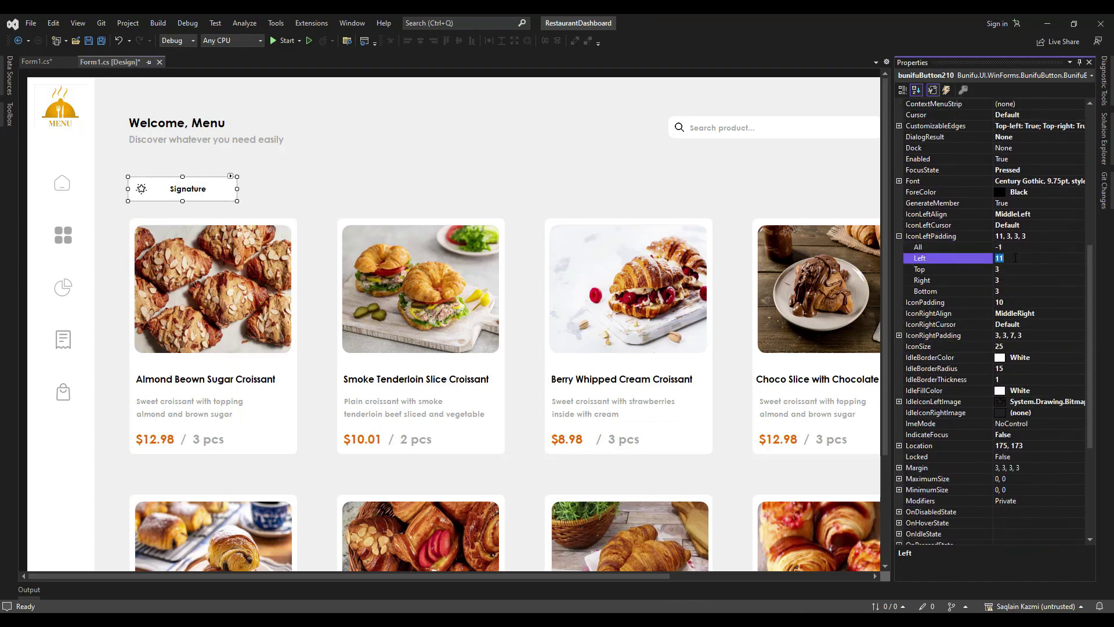
key("Return")
Copy the orange 244, 103, 0 from Just Color Picker and apply it to the Signature button's hover-state border and fill.
left_click_drag(1089, 271, 1089, 358)
key("alt+Tab")
left_click(761, 255)
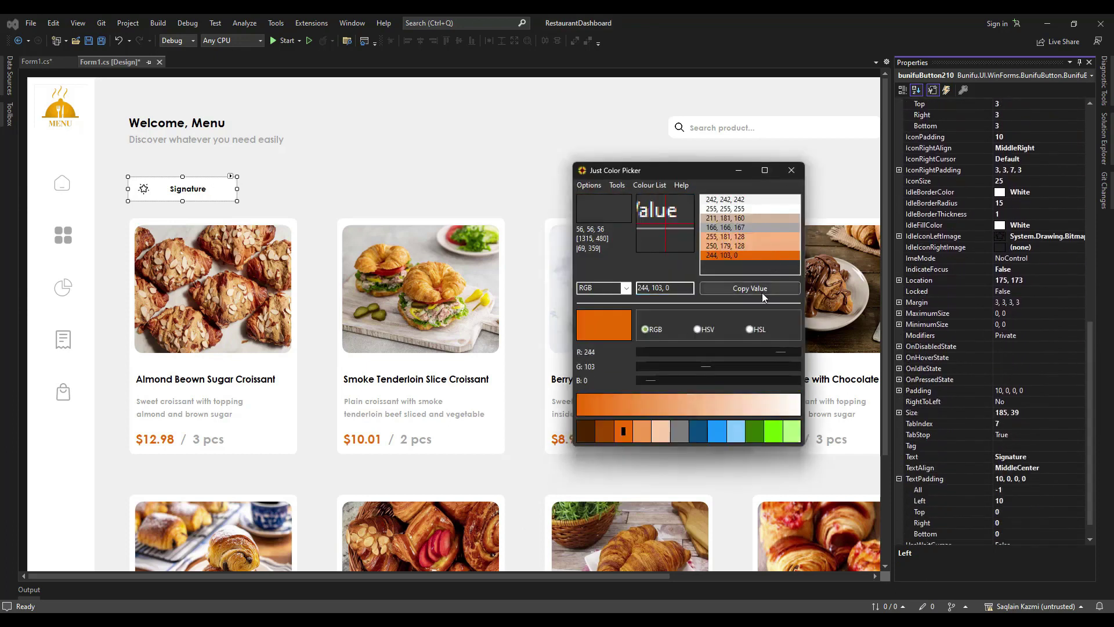
left_click(761, 288)
left_click(1042, 357)
left_click(898, 356)
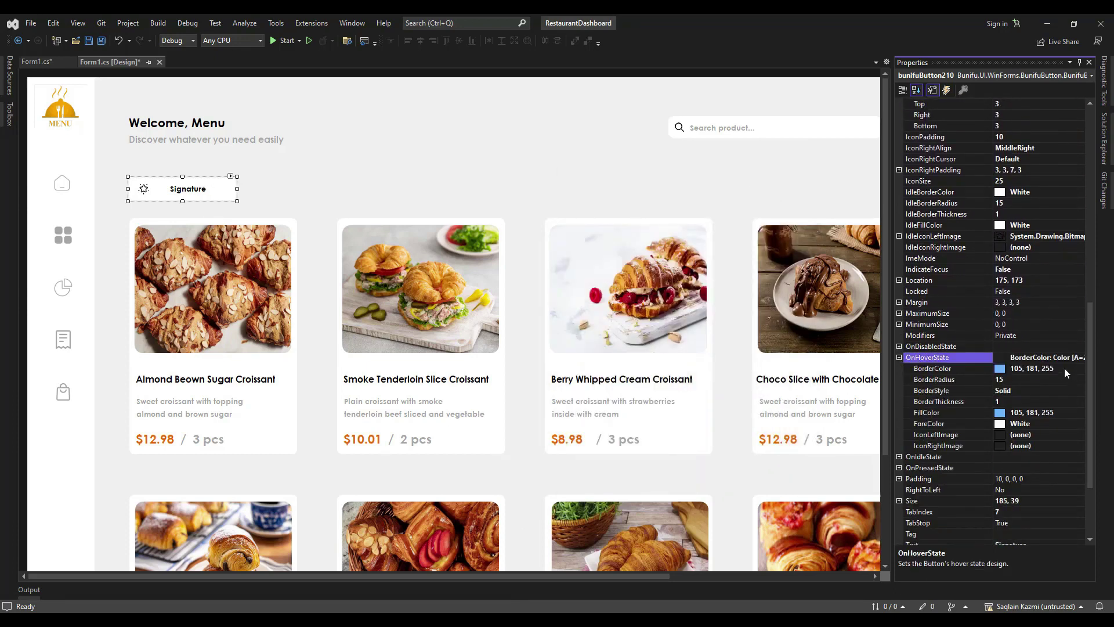
left_click(1064, 368)
left_click(1050, 412)
Set the Signature button's hover-state left icon to the "star1" image.
left_click(1076, 435)
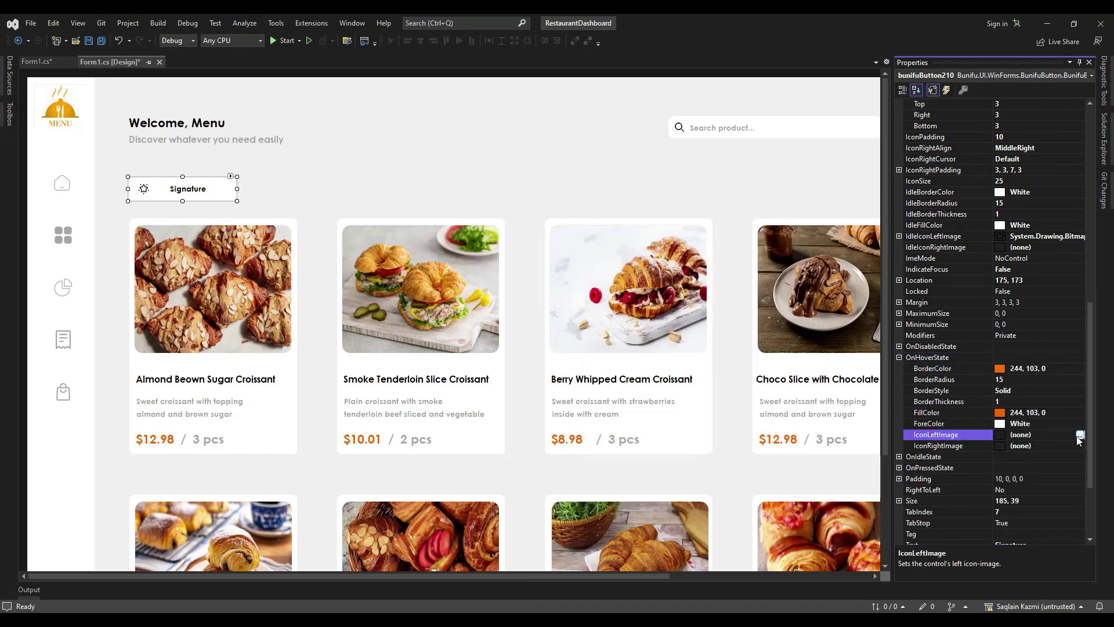
left_click(1079, 435)
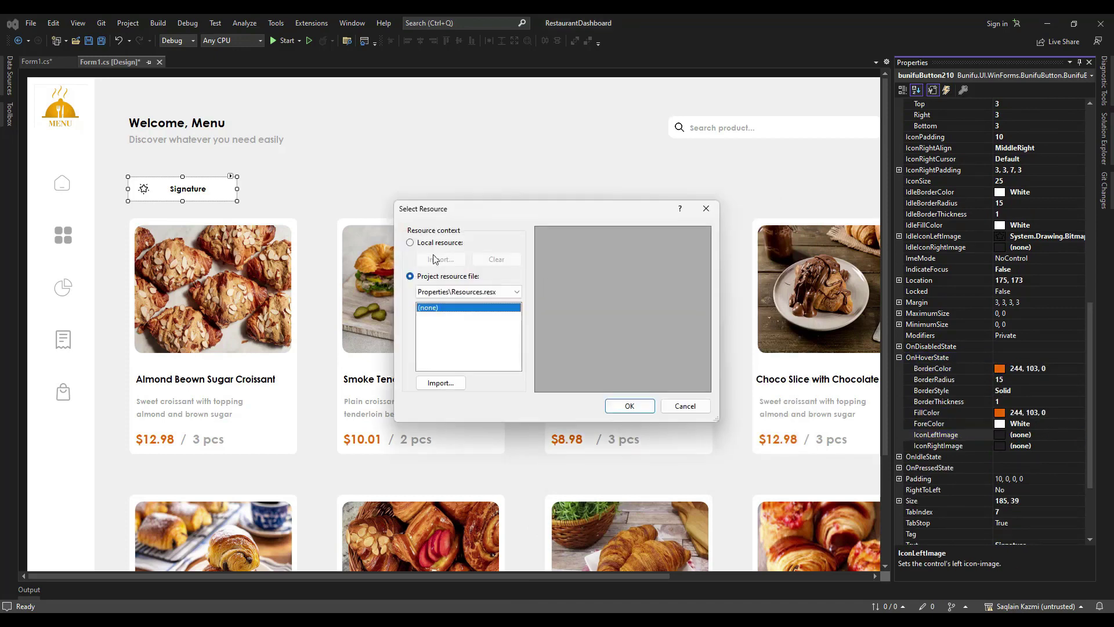
left_click(437, 260)
double_click(699, 270)
left_click(629, 406)
Set the Signature button's pressed-state border and fill colours to 244, 103, 0.
scroll(1084, 381, "down", 3)
left_click(899, 357)
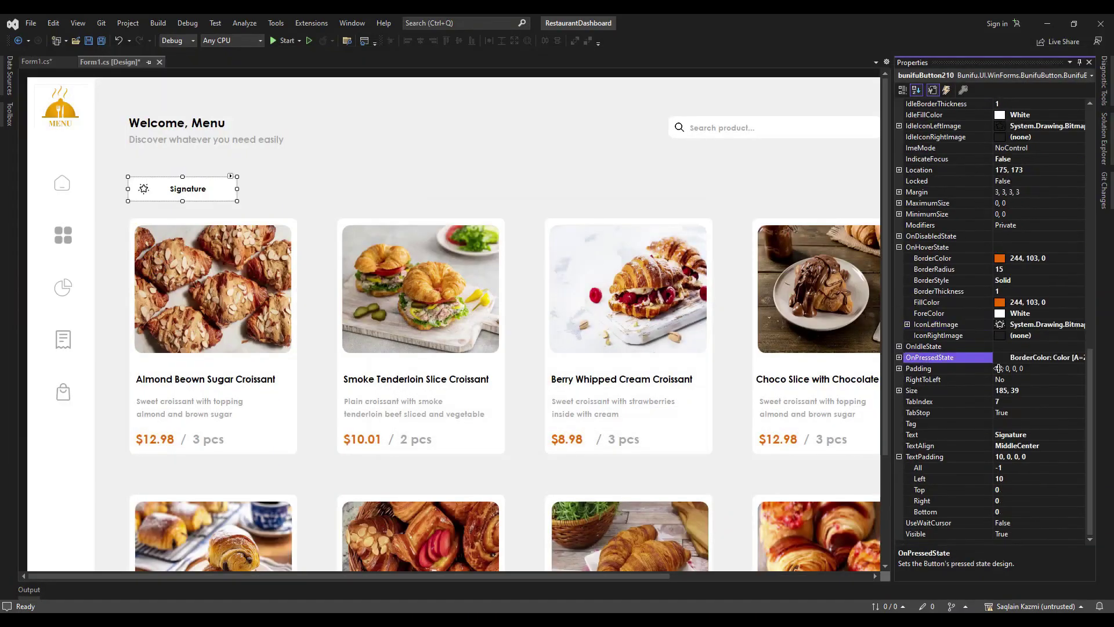
left_click(1047, 368)
left_click(1047, 412)
key("ctrl+a")
key("ctrl+v")
Import the local "star1" image as the Signature button's pressed-state left icon.
left_click(1049, 435)
left_click(1079, 435)
left_click(444, 242)
left_click(439, 259)
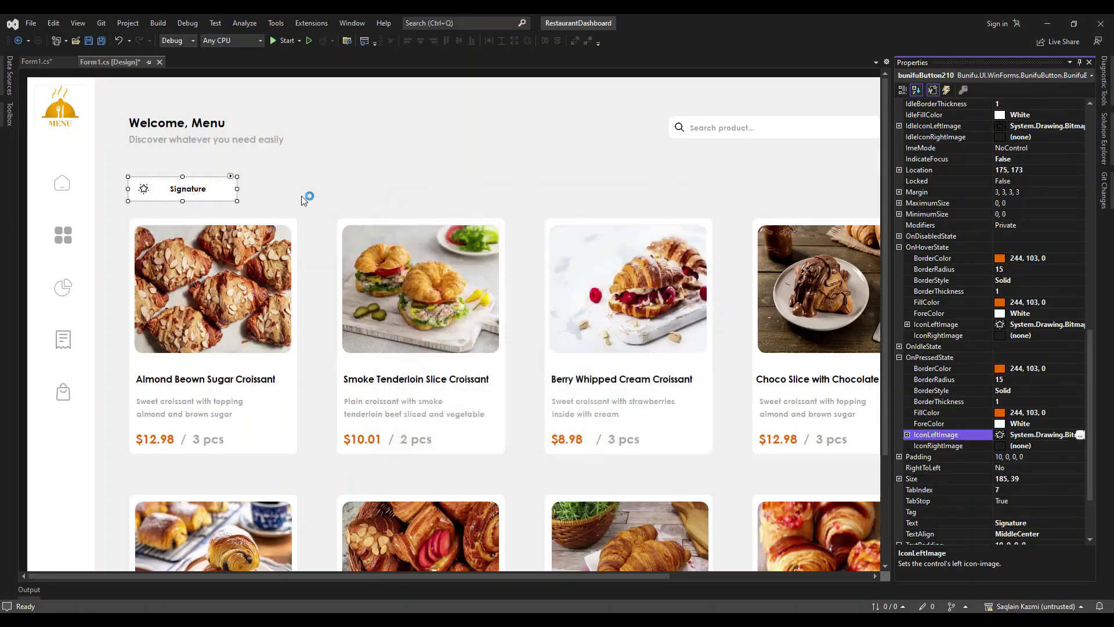
Duplicate the Signature button beside the original, leaving a small gap between the two.
left_click(303, 198)
left_click(181, 188)
left_click_drag(184, 188, 317, 198, "ctrl")
Set the height of both Signature buttons to 45.
left_click(195, 186)
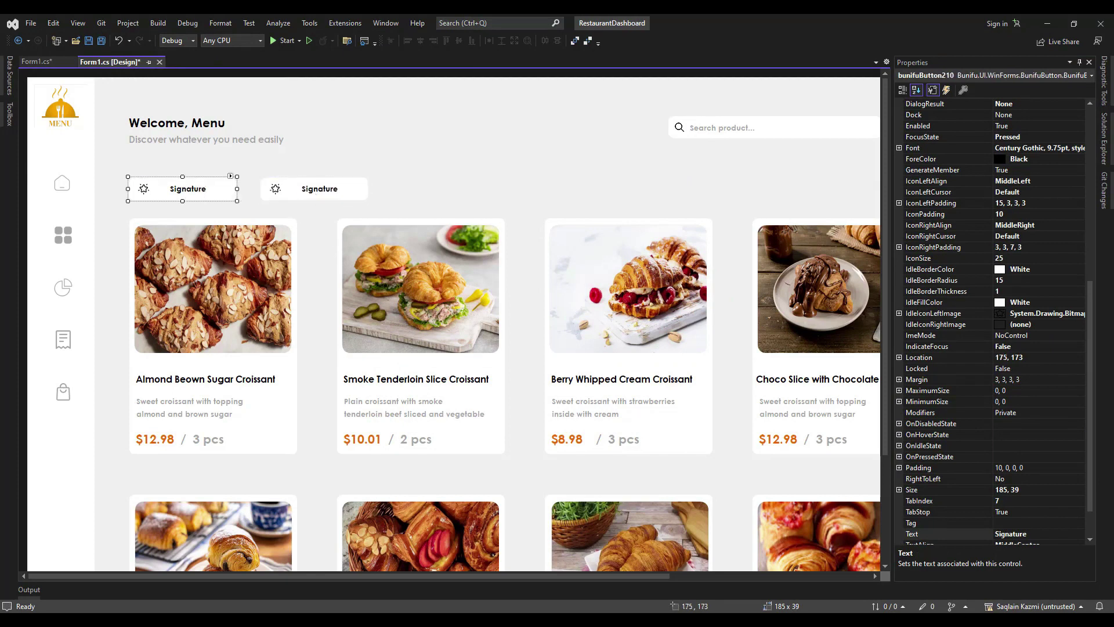
left_click_drag(1090, 375, 1091, 398)
double_click(1027, 445)
type("45")
left_click(446, 205)
left_click(346, 190)
left_click(1030, 447)
key("BackSpace")
key("BackSpace")
type("45")
left_click(428, 193)
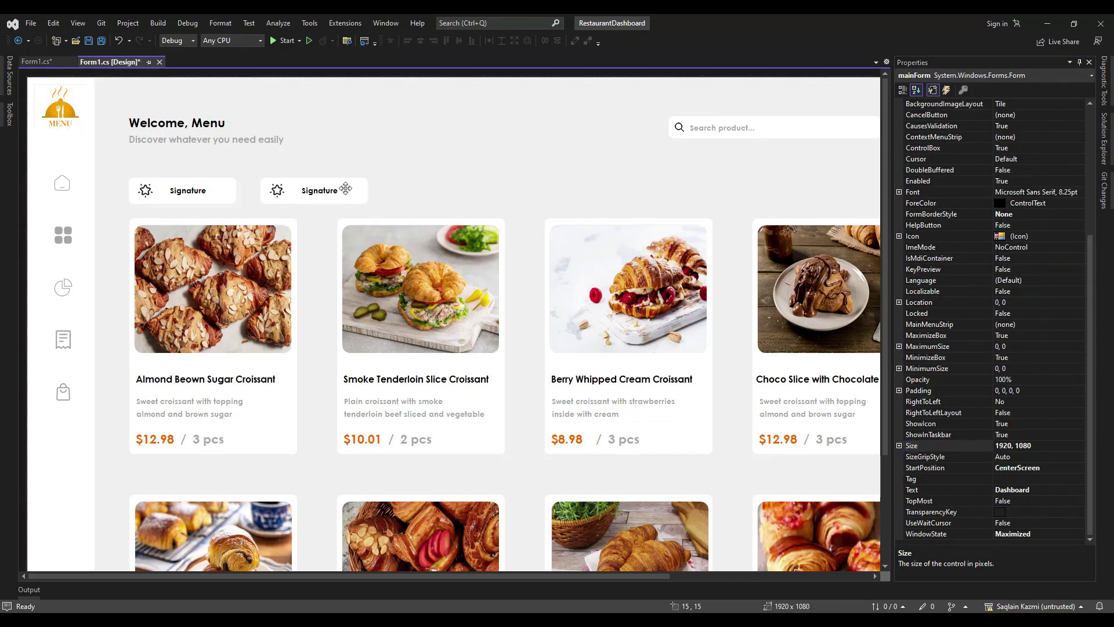
Move both Signature buttons up together to a vertical location of 167.
left_click(326, 188)
left_click(220, 188, "ctrl")
left_click_drag(219, 188, 218, 185)
Duplicate the pair of Signature buttons along the row, and copy the last one again to make five evenly spaced buttons.
left_click_drag(295, 187, 544, 187)
key("ctrl+z")
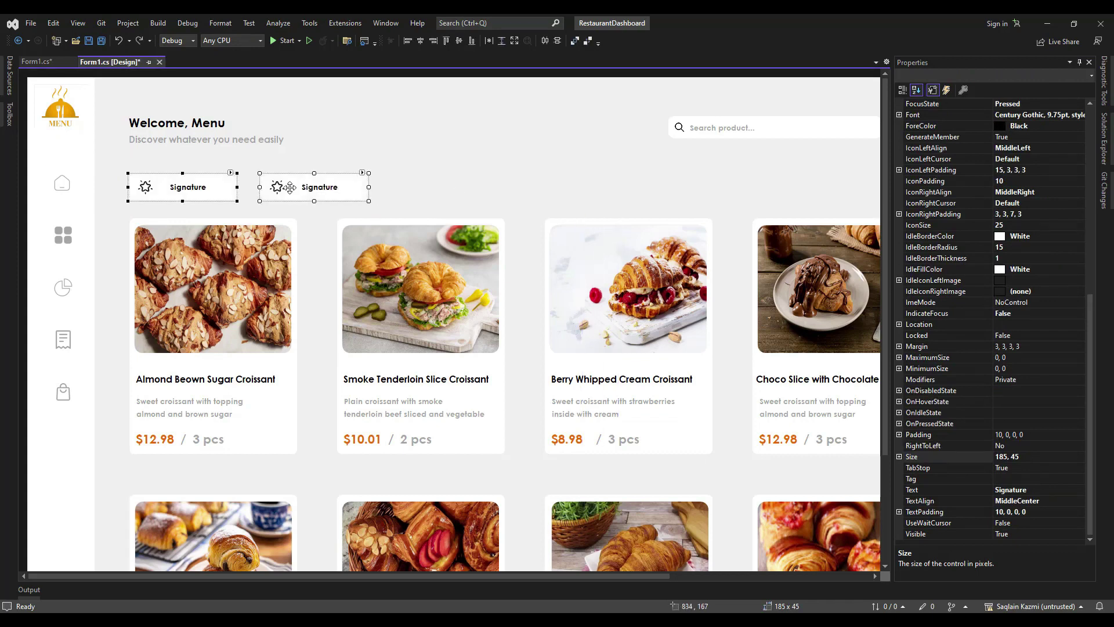
left_click_drag(291, 187, 553, 188)
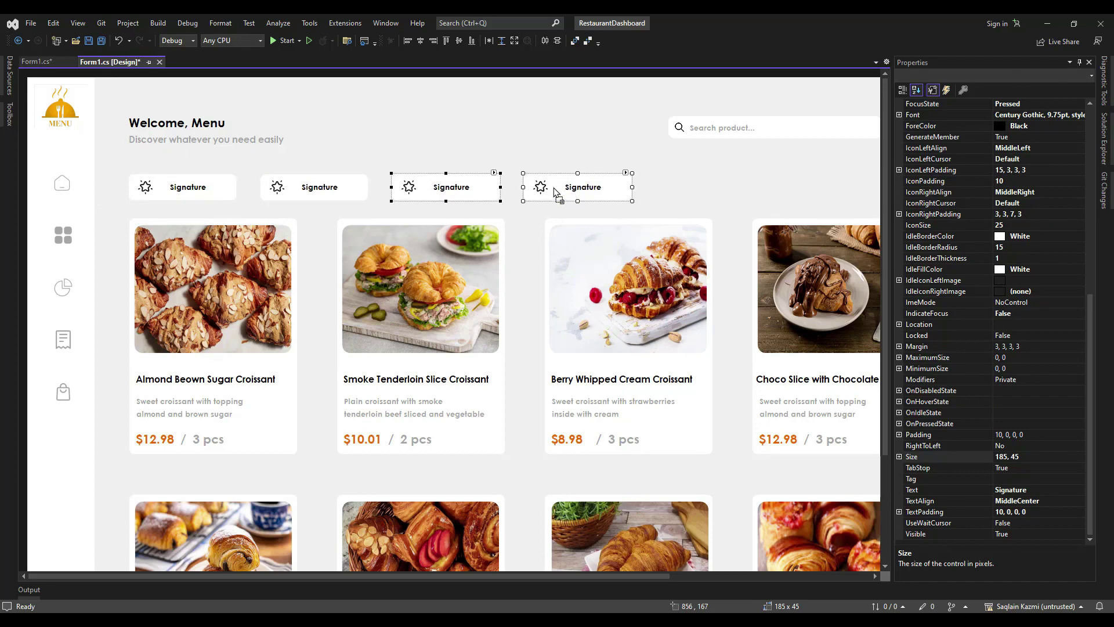
left_click(643, 165)
left_click(574, 187)
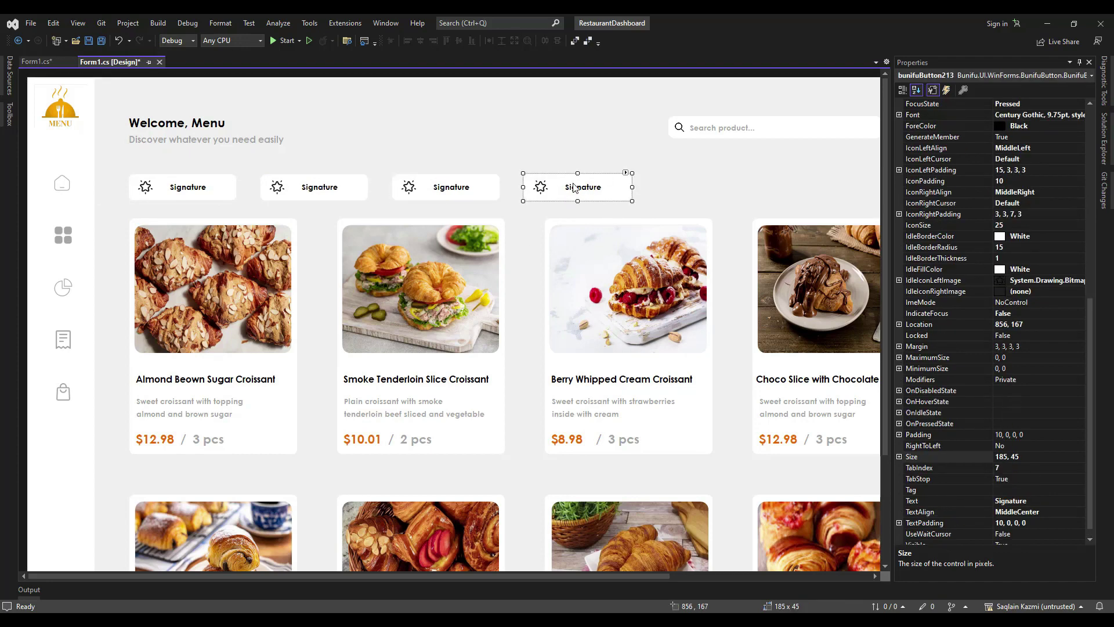
mouse_move(578, 185)
left_mouse_down()
mouse_move(758, 197)
mouse_move(714, 193)
left_mouse_up()
Change the text of the second to fifth category buttons to Croissant, Waffle, Coffee and Ice Cream.
left_click(319, 187)
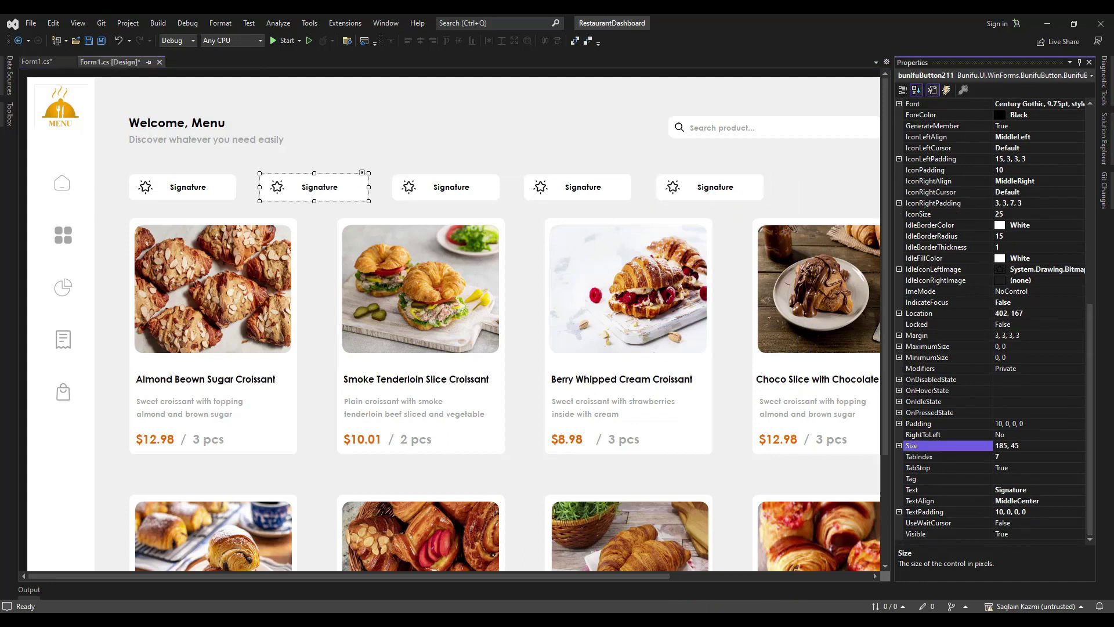
left_click(1042, 489)
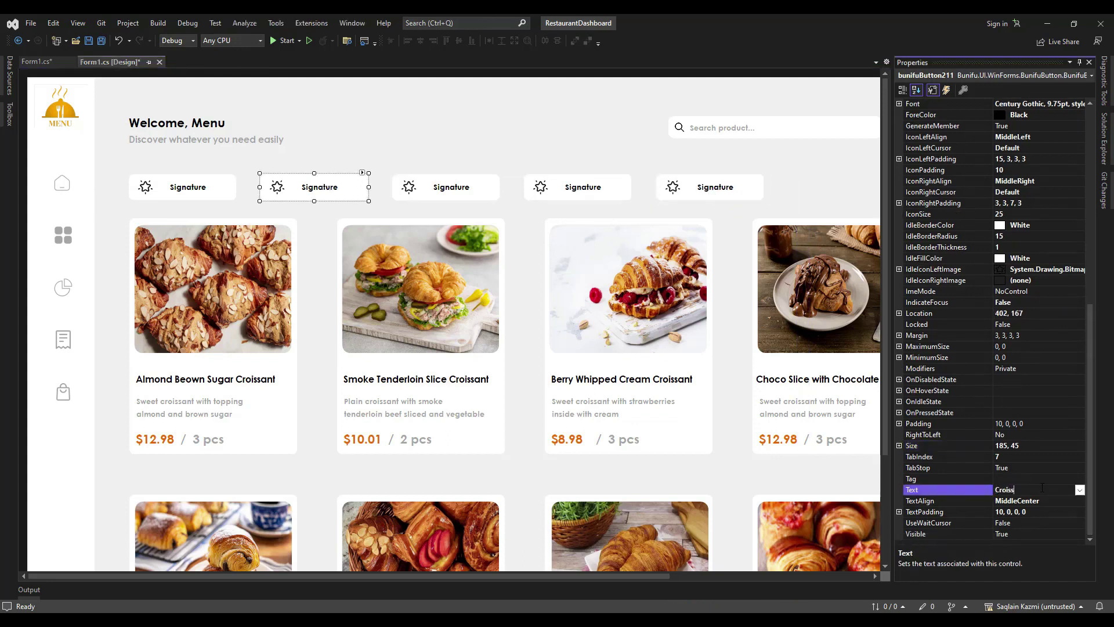
left_click(446, 187)
left_click(1038, 490)
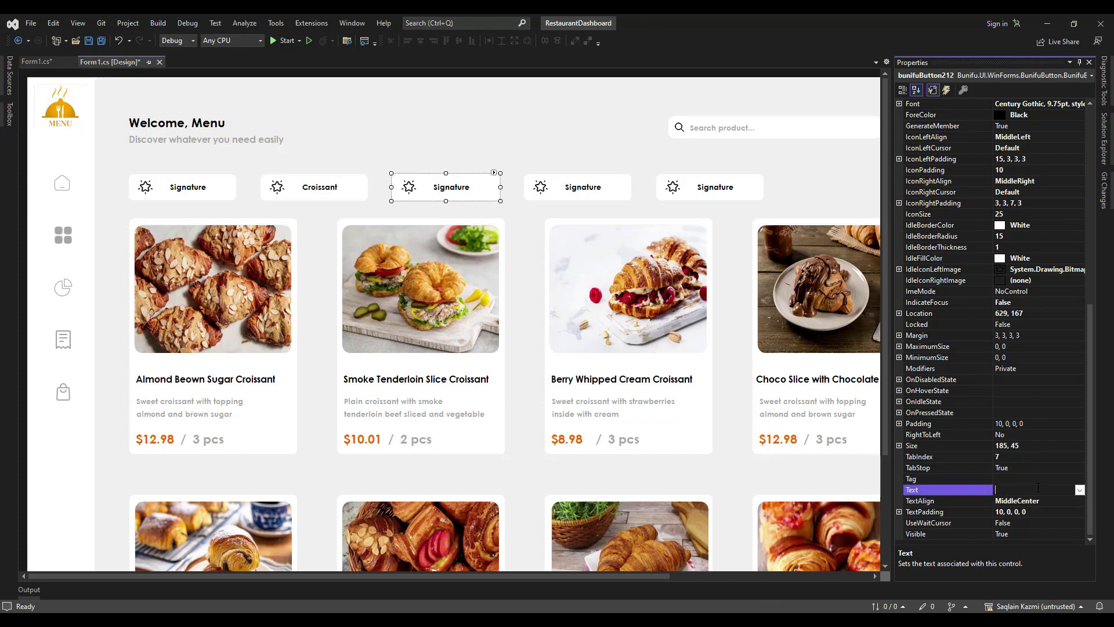
left_click(566, 183)
left_click(1031, 489)
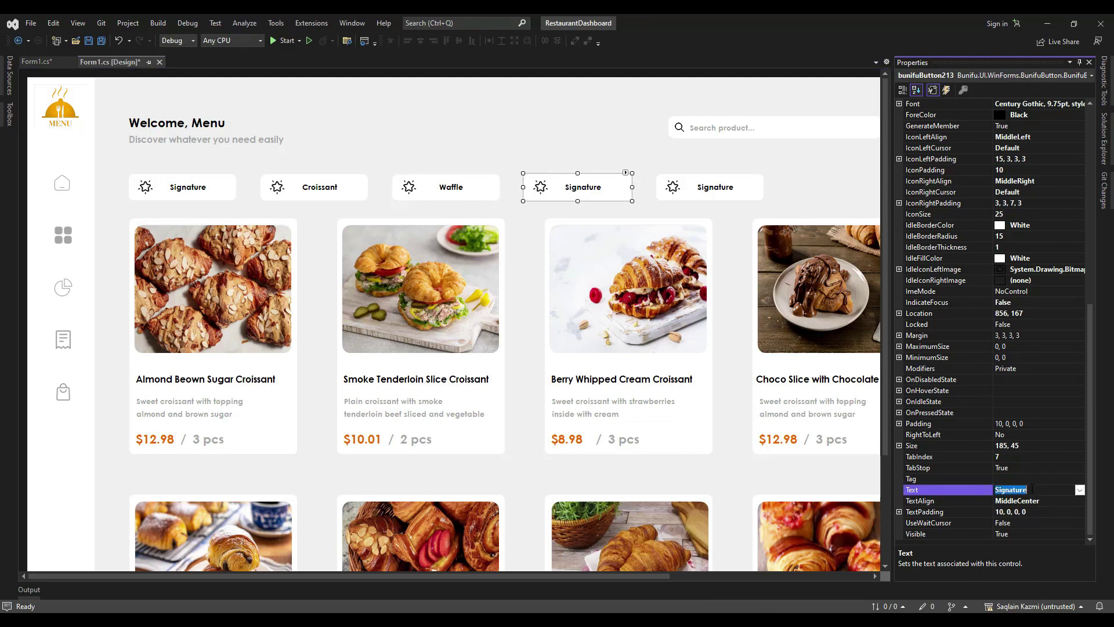
left_click(687, 182)
left_click(1032, 489)
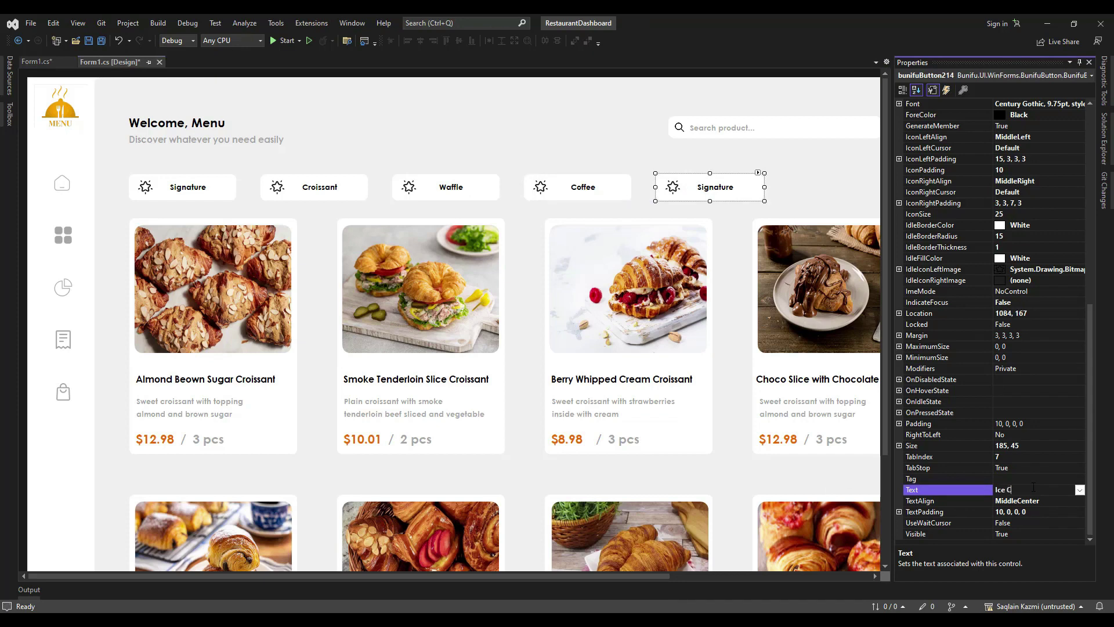
type("Ice Cream")
Set the Ice Cream button's idle left icon to the local "ice-cream" image.
left_click(1060, 269)
left_click(1080, 269)
left_click(444, 258)
double_click(1020, 213)
left_click(635, 405)
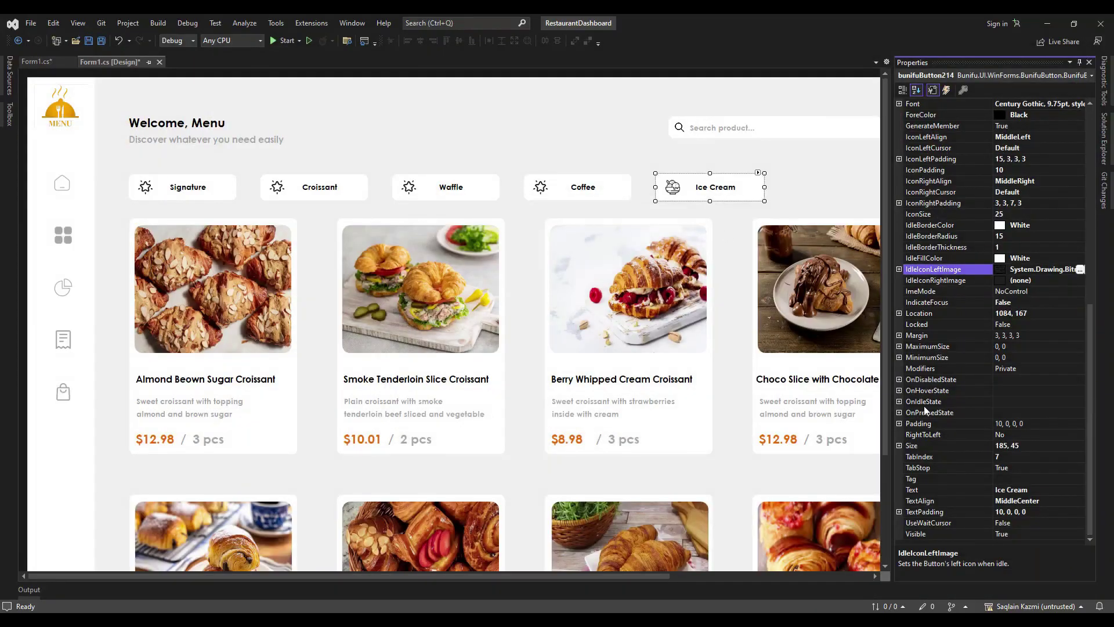
Set the Ice Cream button's pressed-state left icon to the "ice-cream1" image.
left_click(899, 412)
left_click(1055, 489)
left_click(1080, 489)
left_click(440, 259)
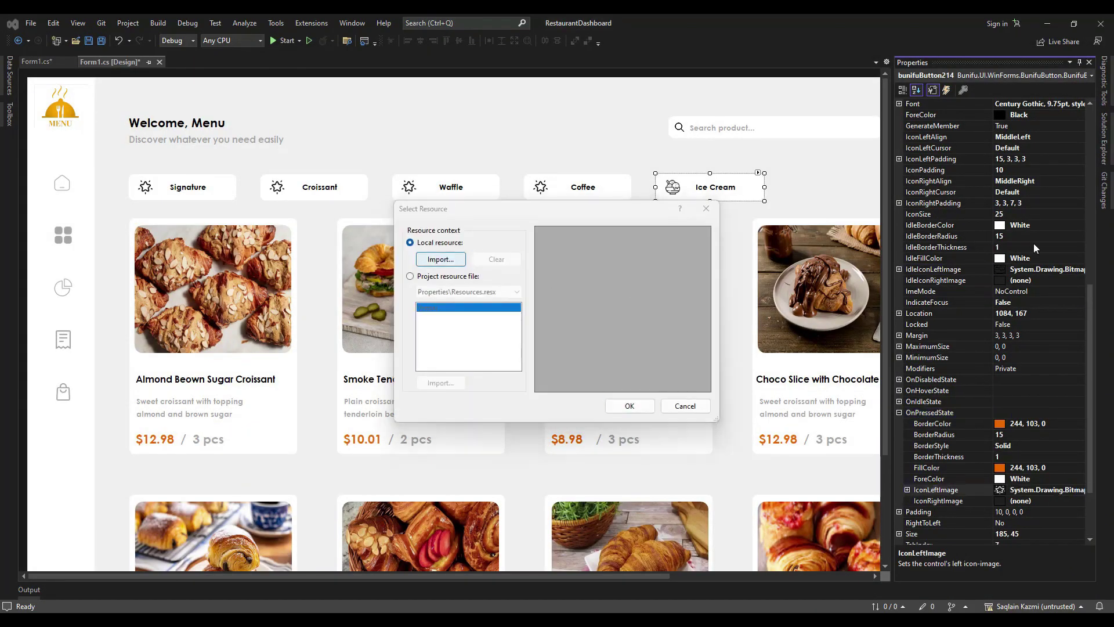
double_click(1075, 200)
left_click(629, 405)
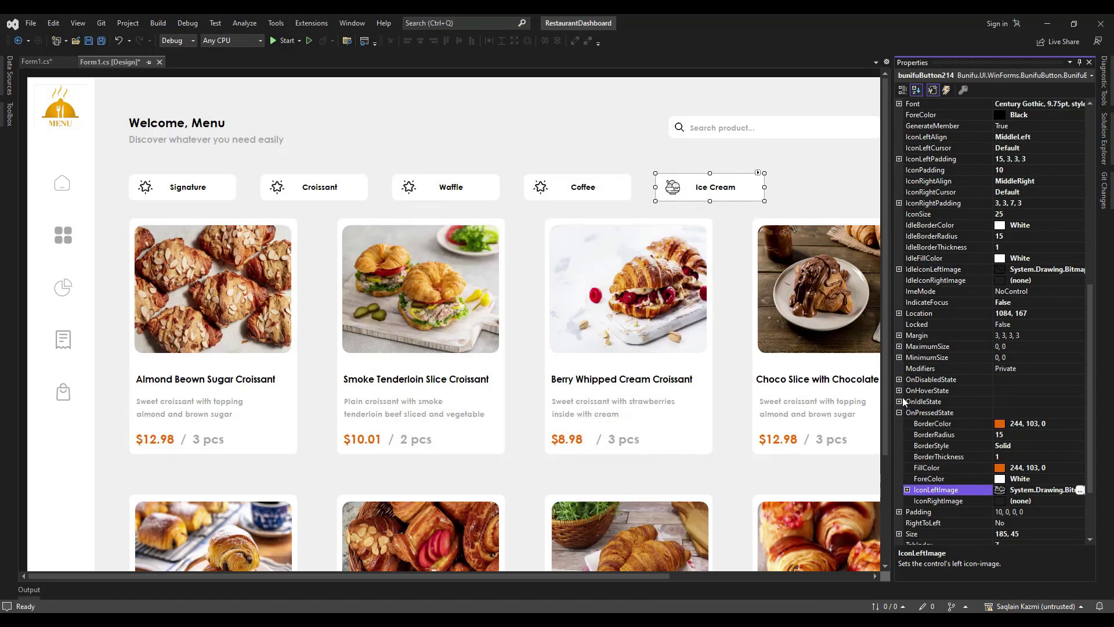
Set the Ice Cream button's hover-state left icon to the "ice-cream1" image.
left_click(899, 389)
left_click(1055, 467)
left_click(1081, 467)
left_click(440, 259)
double_click(1074, 200)
left_click(629, 405)
Set the Coffee button's hover-state left icon to the "coffee1" image.
left_click(583, 186)
left_click(1071, 467)
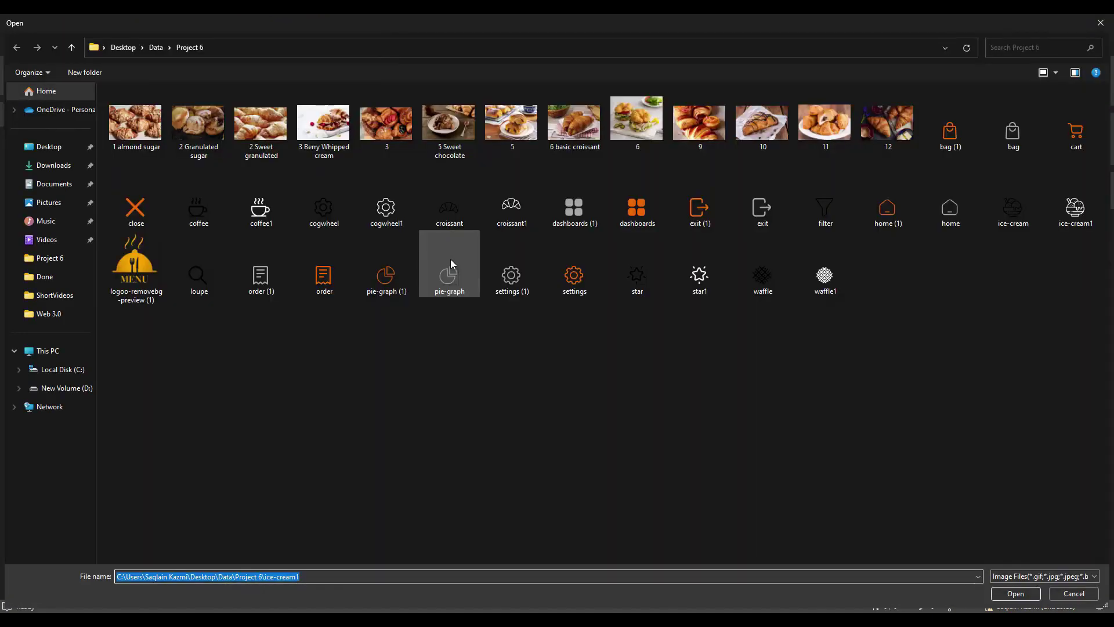
left_click(259, 214)
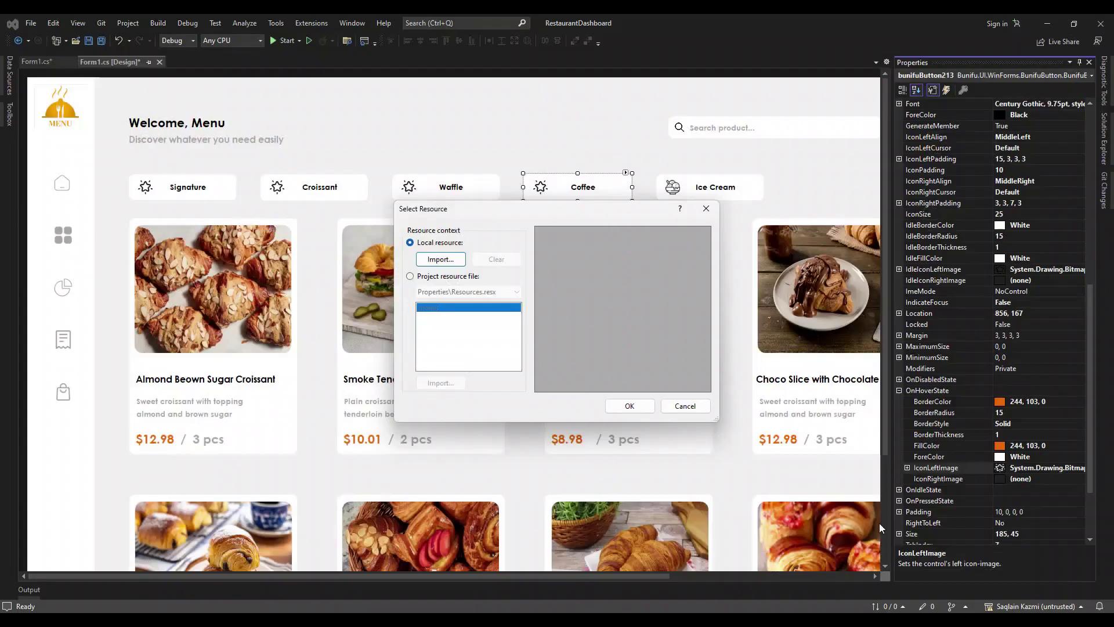
left_click(620, 407)
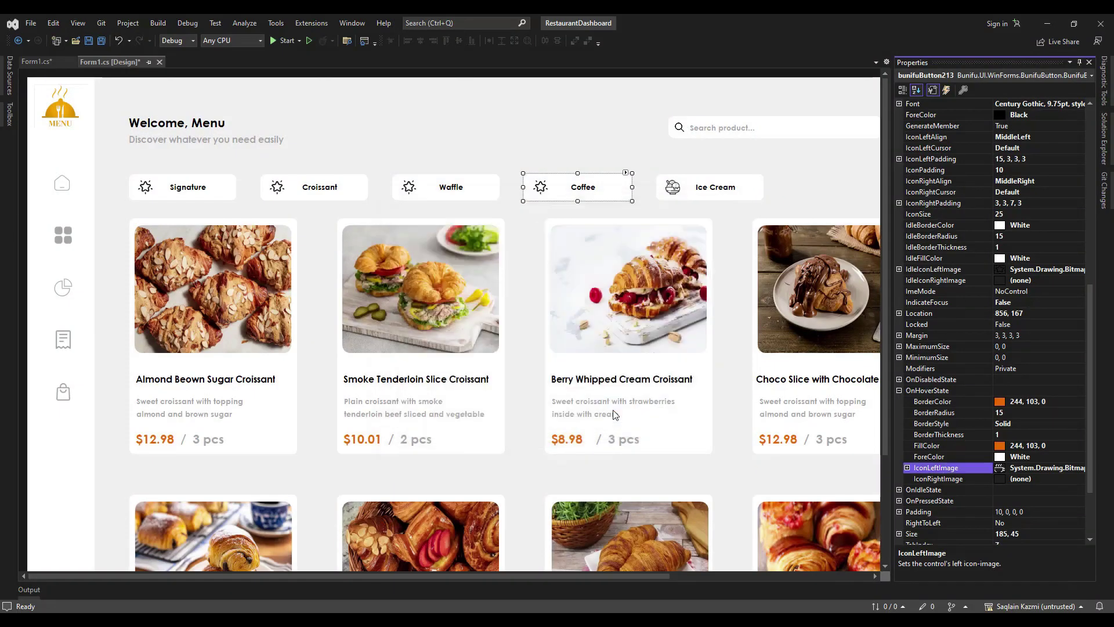
Set the Coffee button's idle-state left icon to the "coffee" image.
left_click(900, 490)
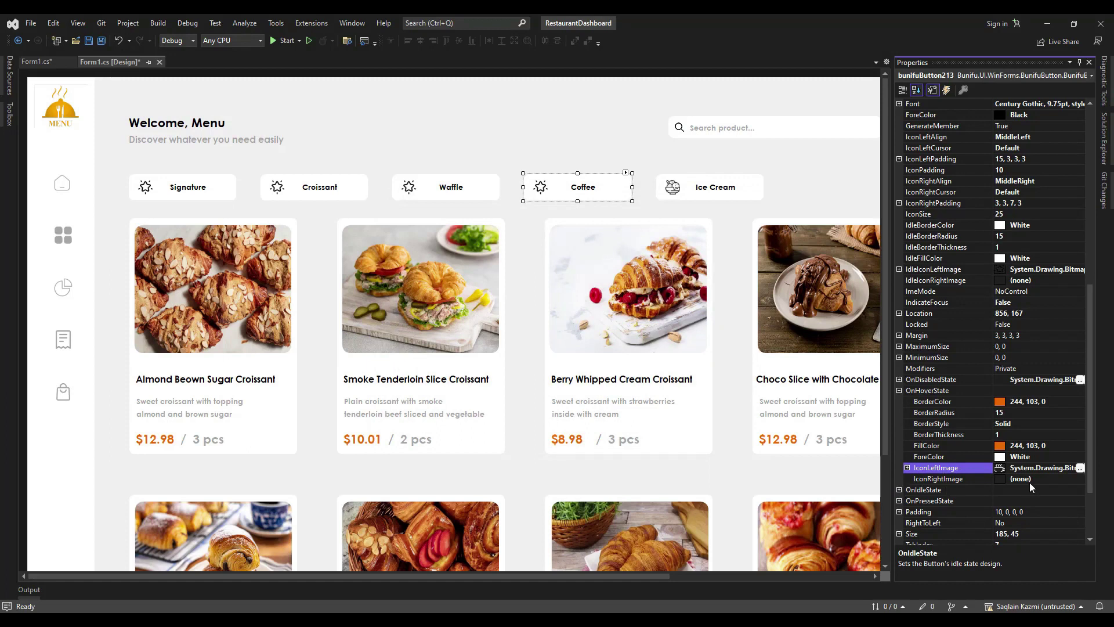
left_click(1059, 479)
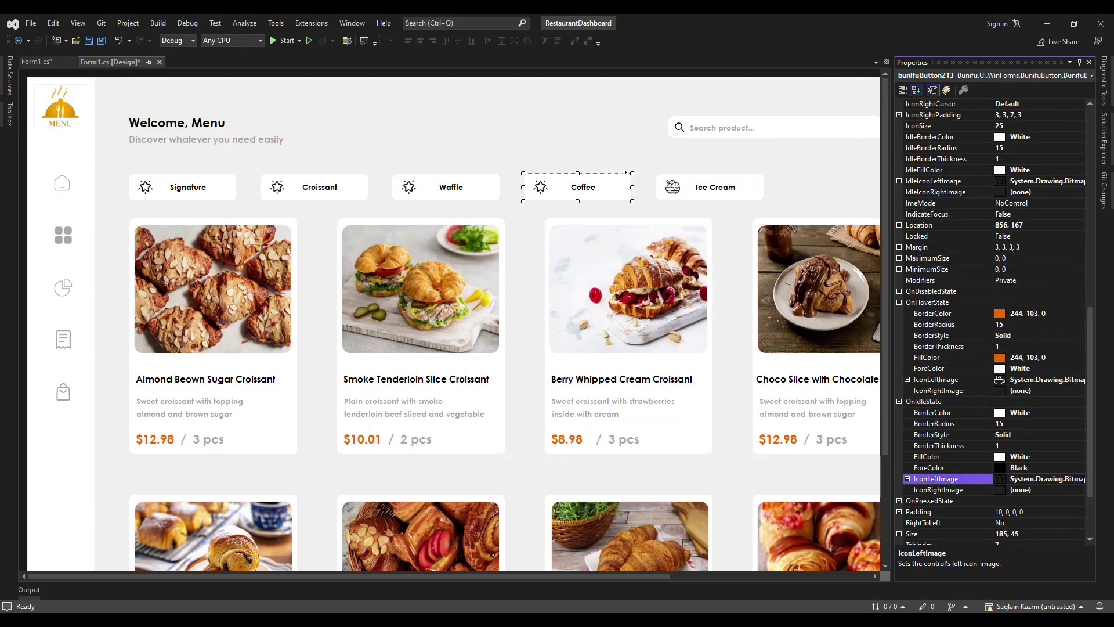
left_click(1081, 479)
left_click(450, 261)
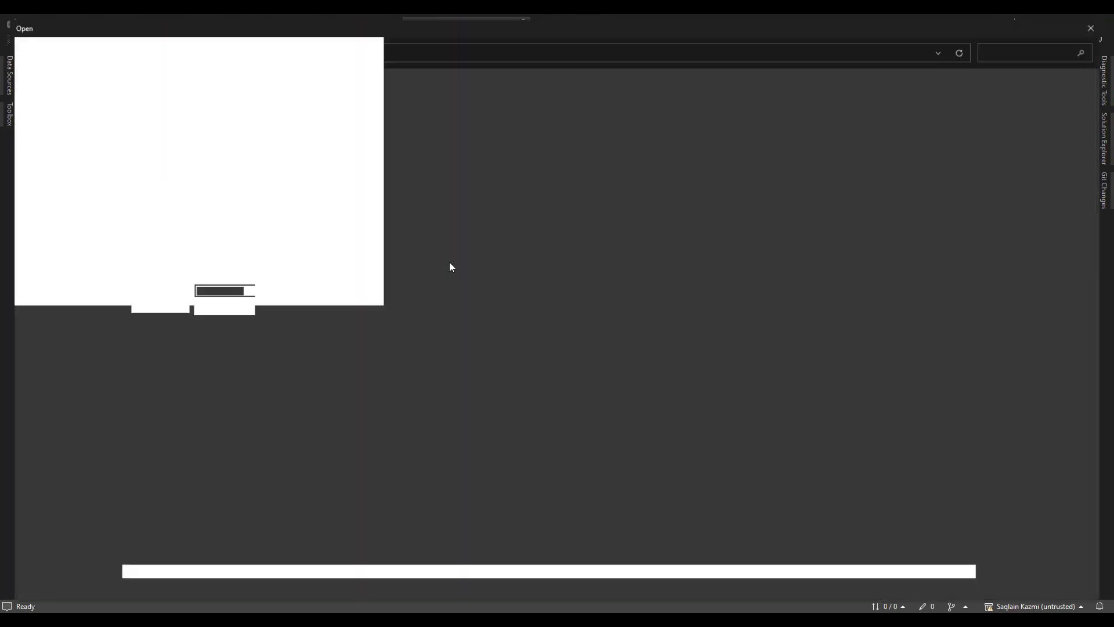
left_click(215, 210)
left_click(1014, 594)
left_click(629, 405)
Set the Coffee button's pressed-state left icon to the "coffee1" image.
left_click(900, 500)
left_click(1061, 489)
left_click(1082, 490)
left_click(451, 260)
left_click(260, 208)
left_click(1015, 594)
left_click(631, 405)
Set the Waffle button's pressed-state left icon to the "waffle1" image.
left_click(450, 187)
left_click(936, 489)
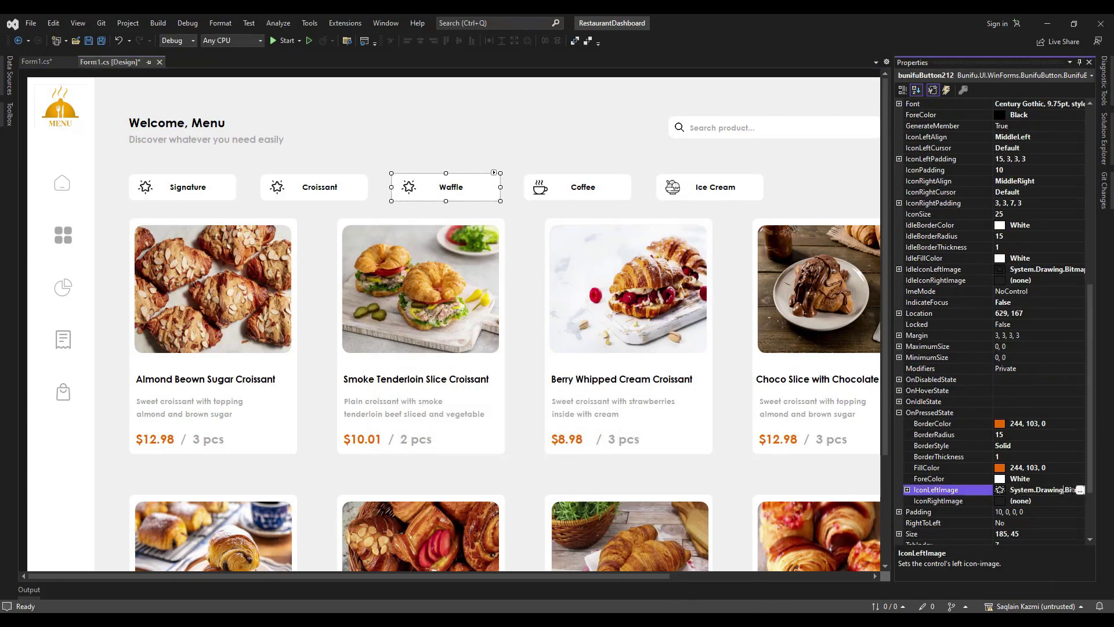
left_click(1082, 490)
left_click(442, 259)
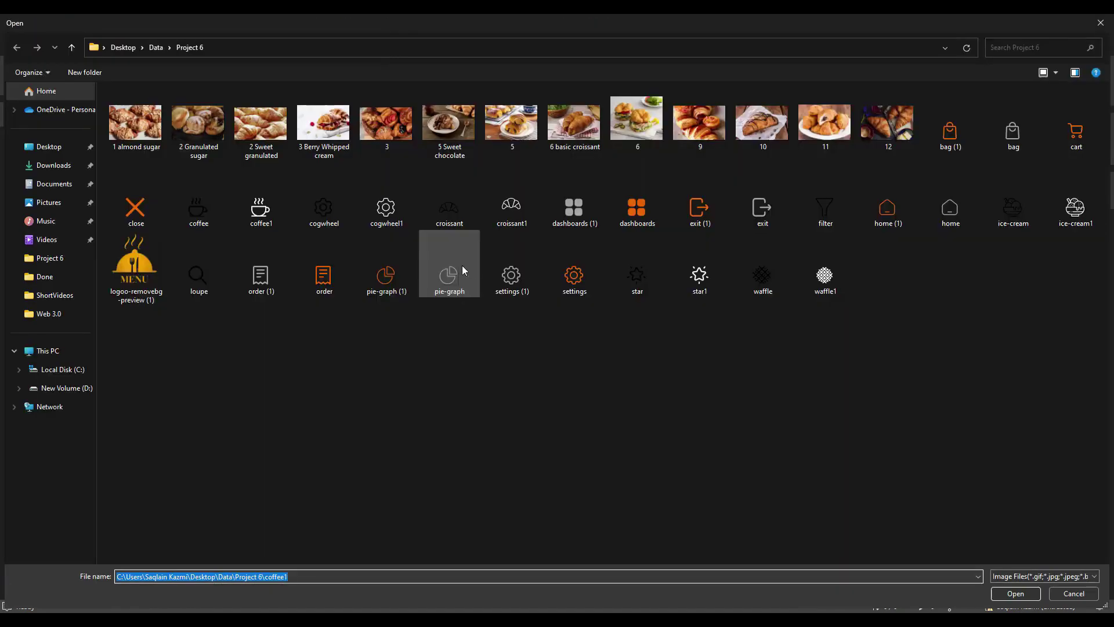
left_click(824, 273)
left_click(1015, 593)
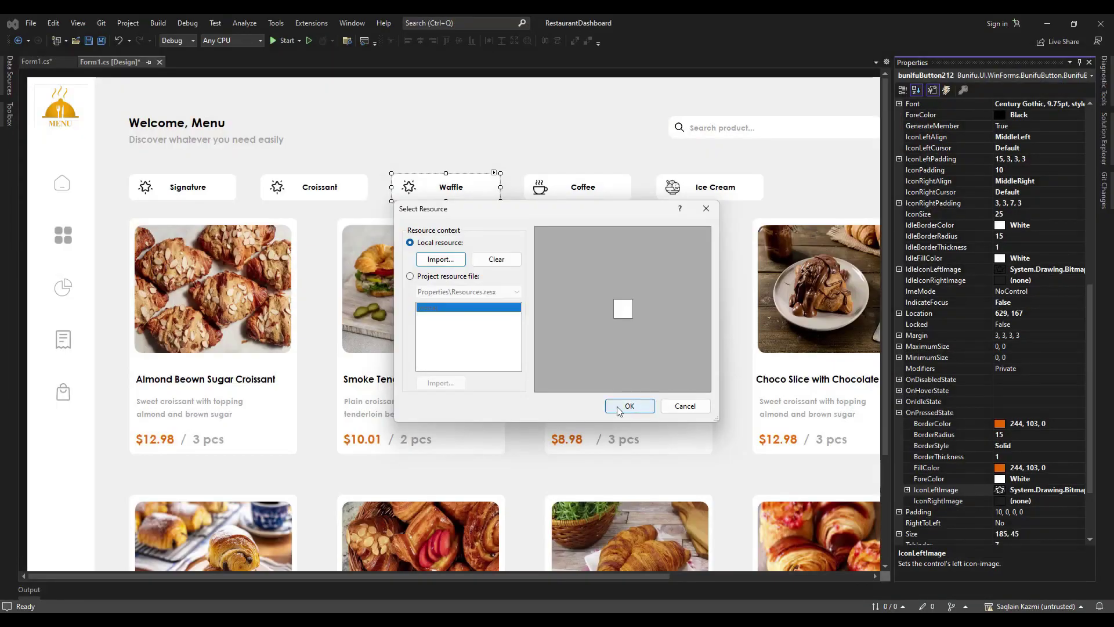
left_click(631, 406)
Replace the Waffle button's idle-state left icon with the "waffle" image.
double_click(923, 401)
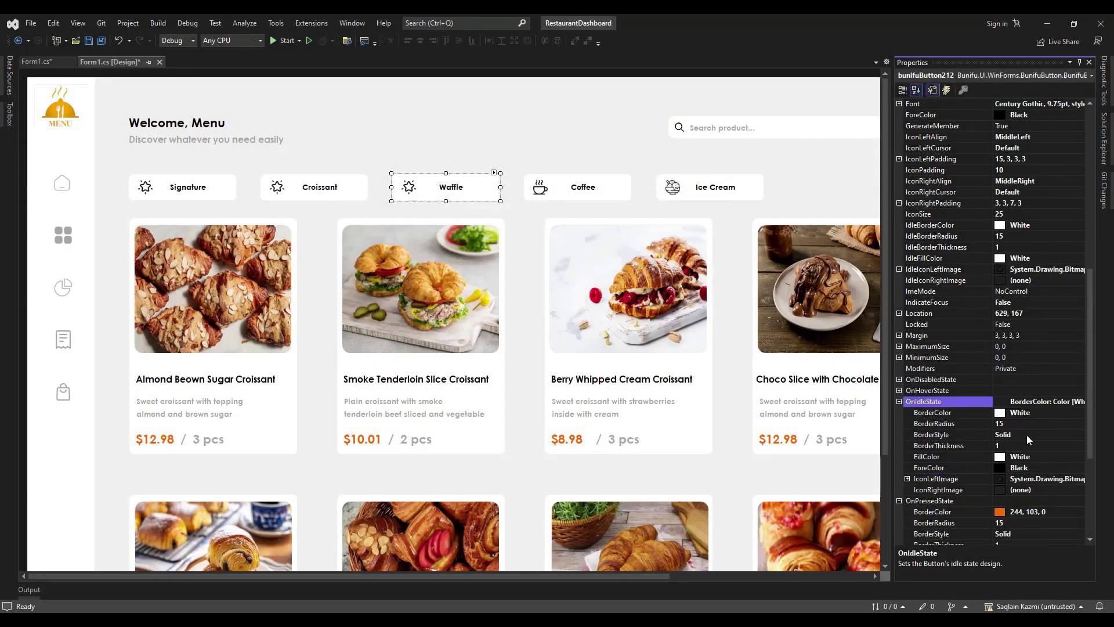
left_click(936, 478)
left_click(1080, 479)
left_click(497, 260)
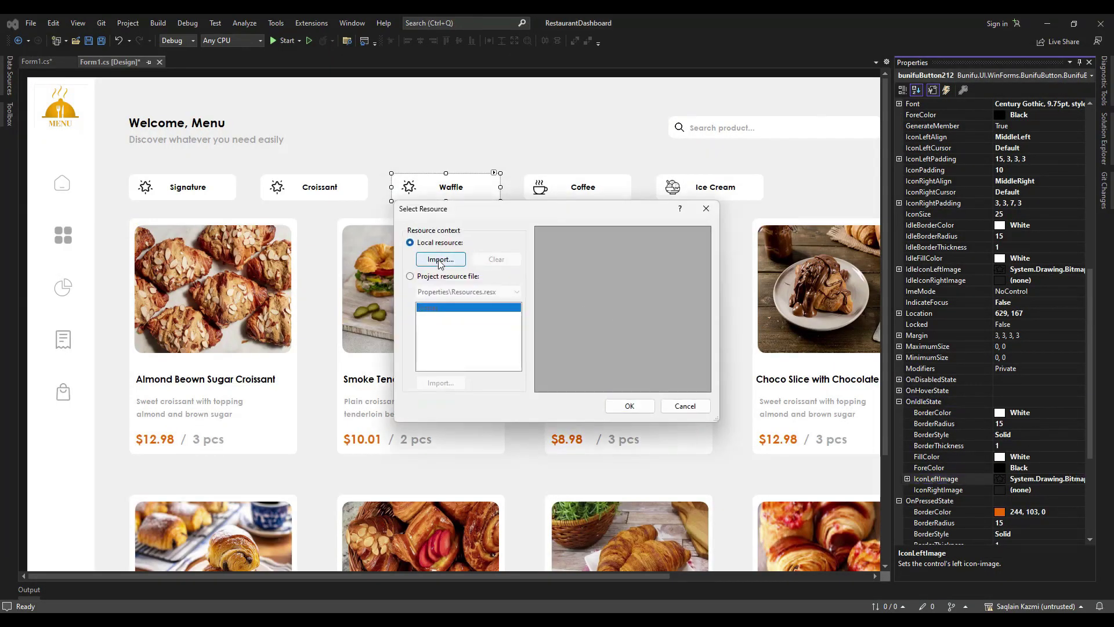
left_click(439, 261)
left_click(757, 279)
left_click(1015, 594)
left_click(629, 406)
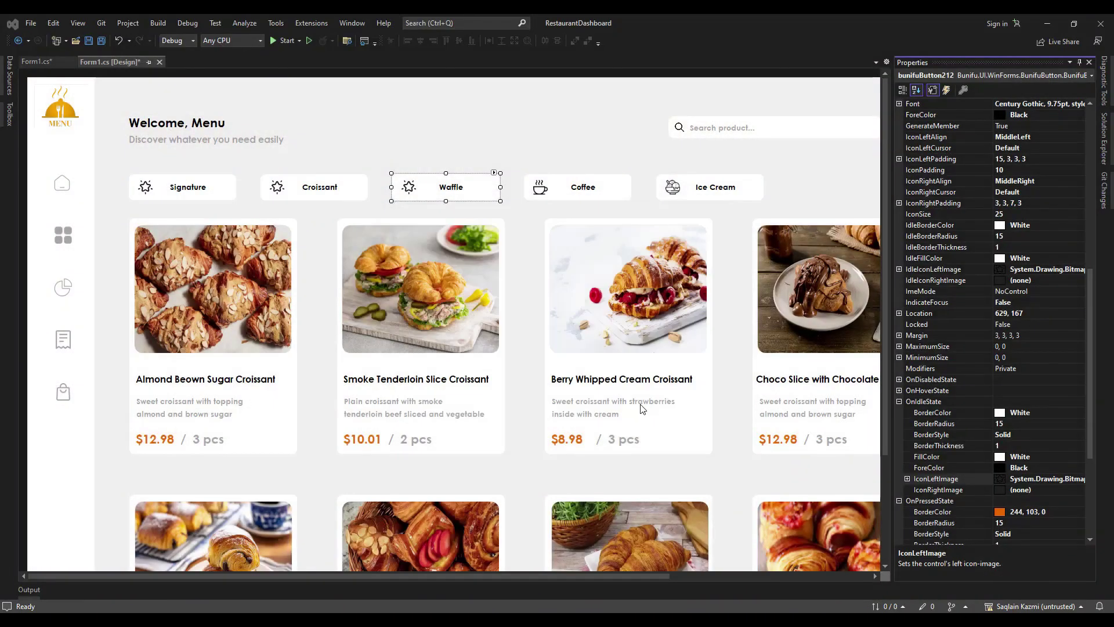
Replace the Waffle button's hover-state left icon with the "waffle1" image.
left_click(900, 391)
left_click(935, 467)
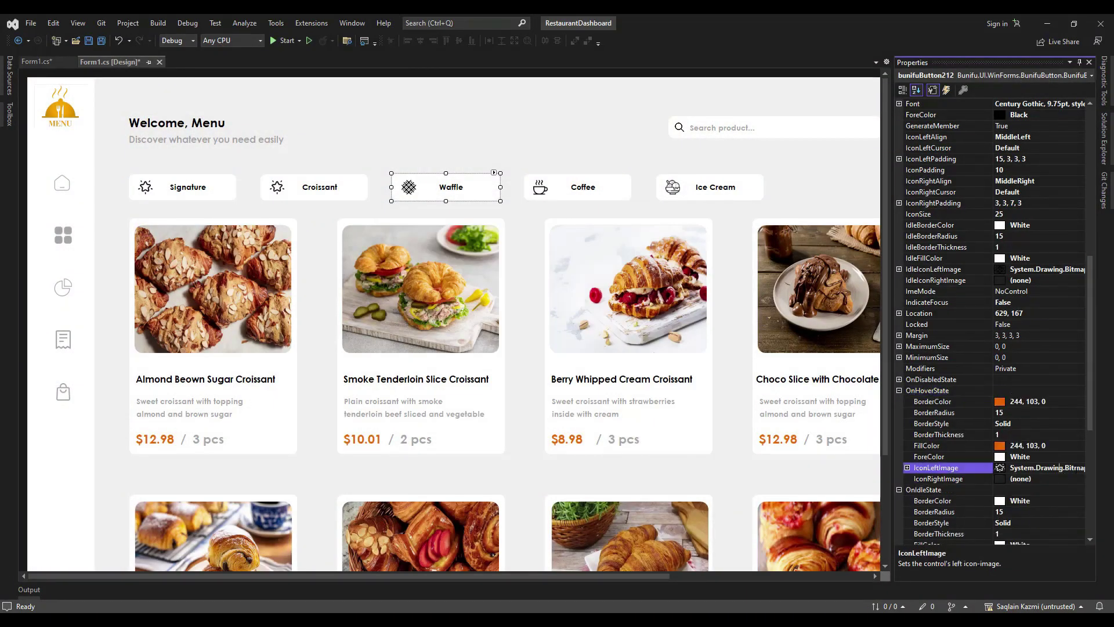
left_click(1080, 467)
left_click(496, 260)
left_click(439, 260)
left_click(801, 290)
left_click(1015, 593)
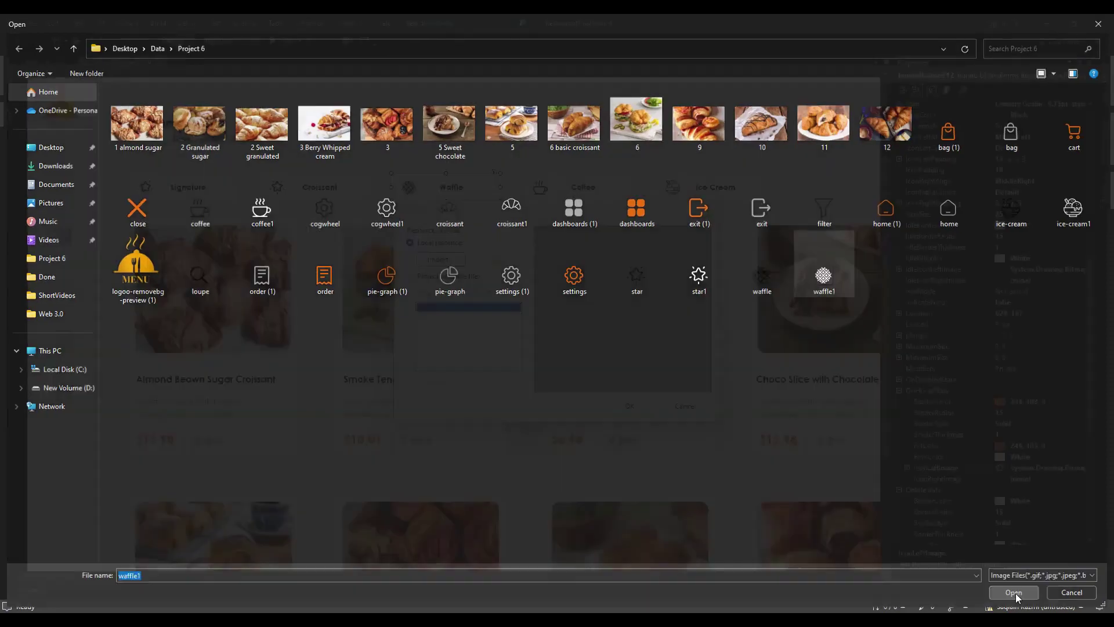
left_click(629, 405)
Set the Croissant button's hover-state left icon to the "croissant1" image.
left_click(308, 178)
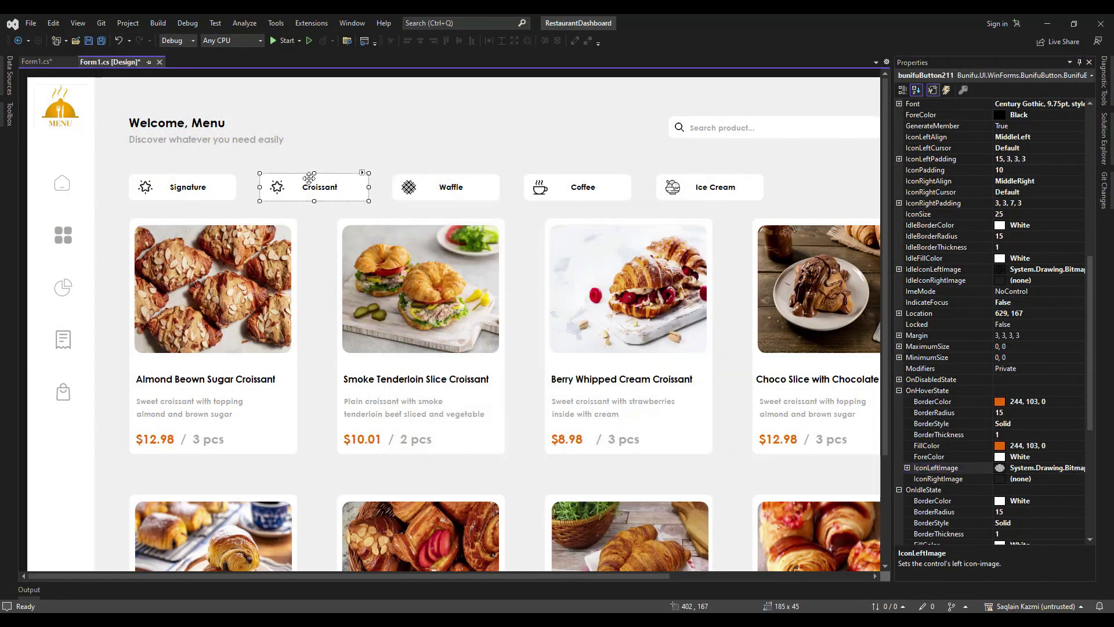
left_click(1080, 467)
left_click(441, 259)
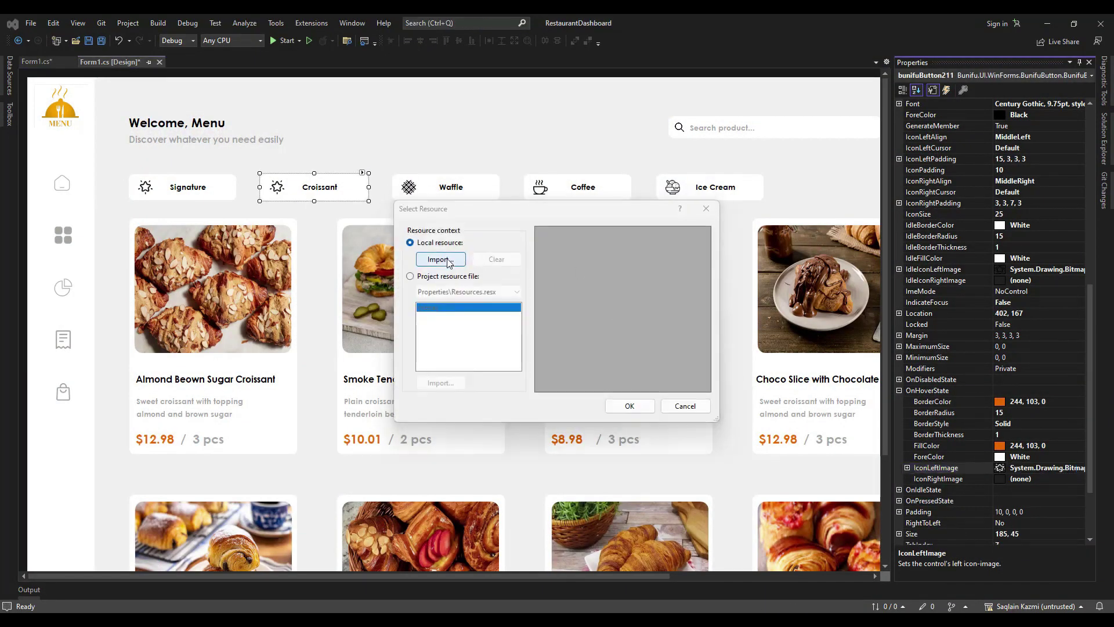
double_click(510, 194)
left_click(629, 405)
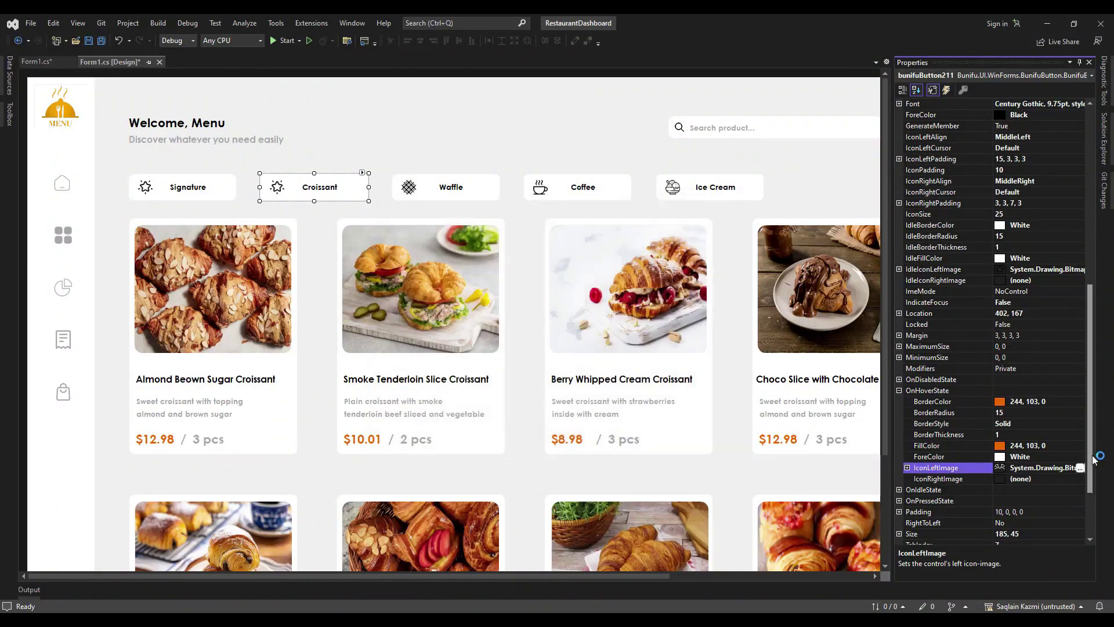
Replace the Croissant button's idle-state left icon with the "croissant" image.
left_click_drag(1094, 458, 1095, 487)
left_click(904, 413)
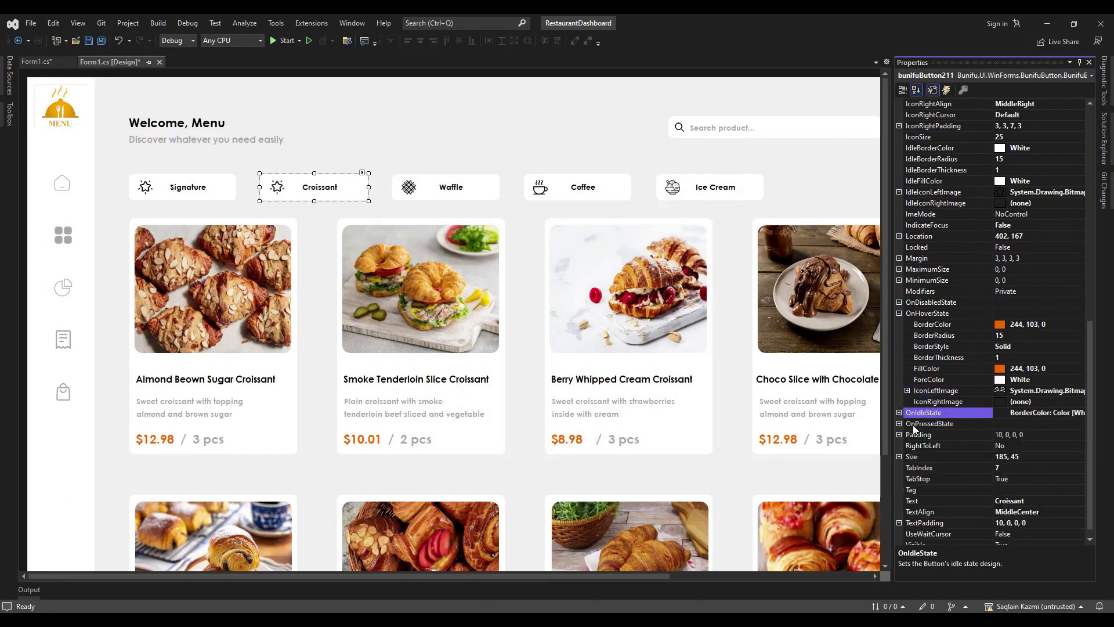
key("Right")
left_click(1082, 491)
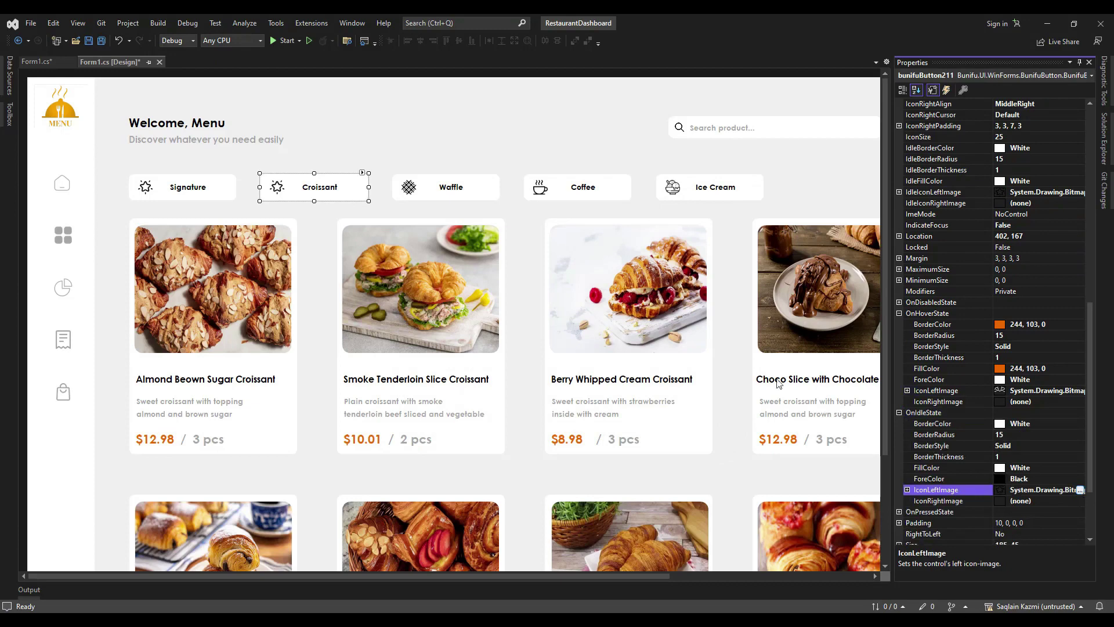
left_click(439, 262)
left_click(449, 200)
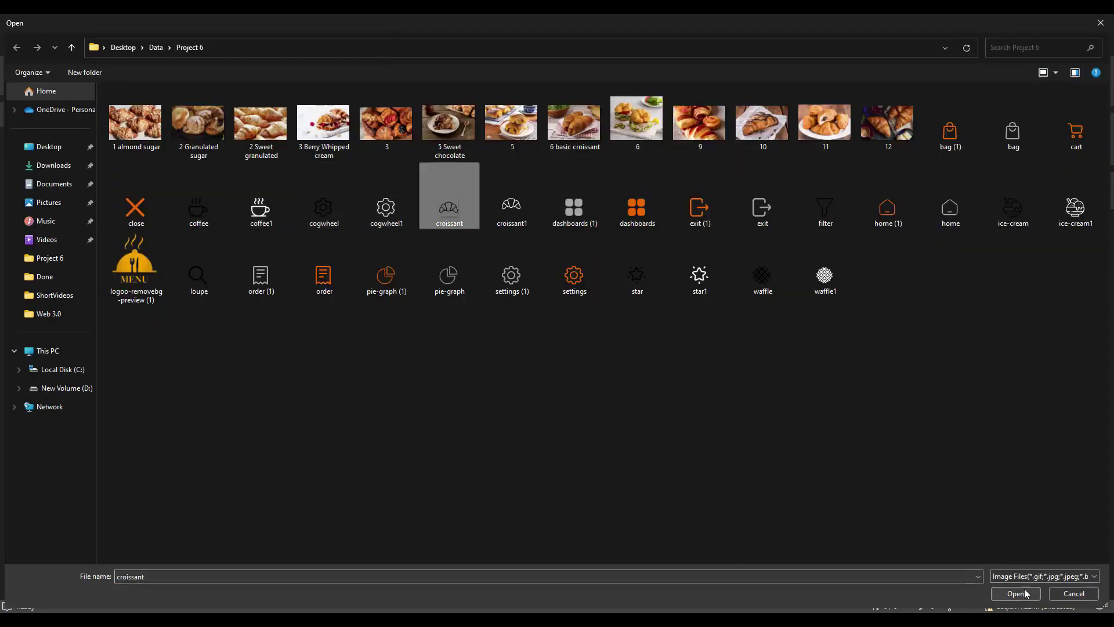
left_click(1024, 593)
left_click(634, 405)
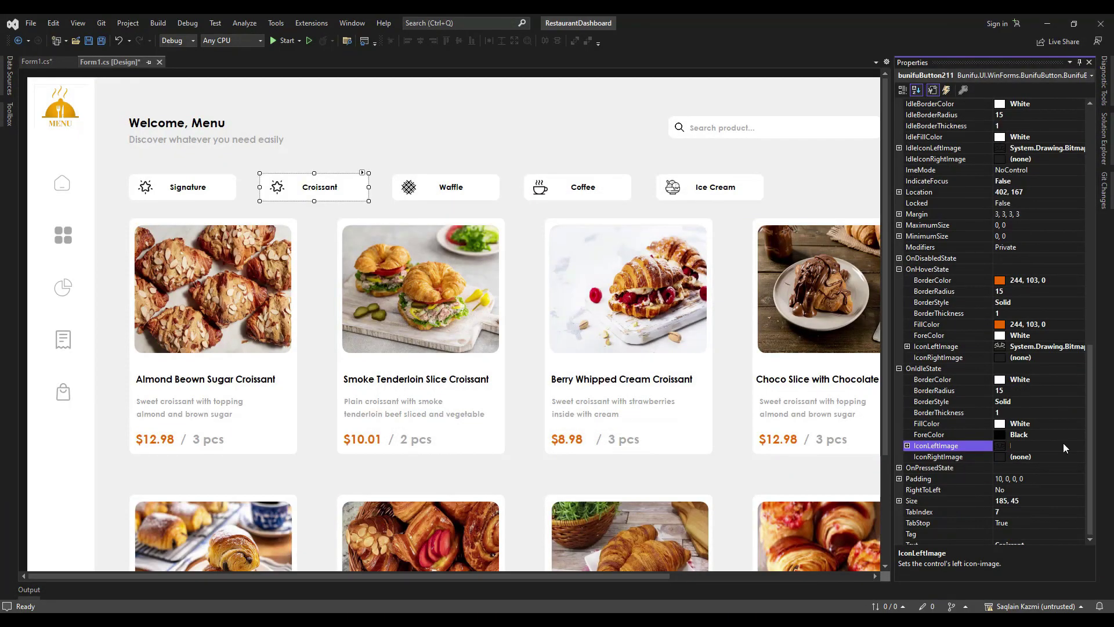
Set the Croissant button's pressed-state left icon to the "croissant1" image.
scroll(909, 456, "down", 2)
left_click(897, 411)
left_click(1063, 489)
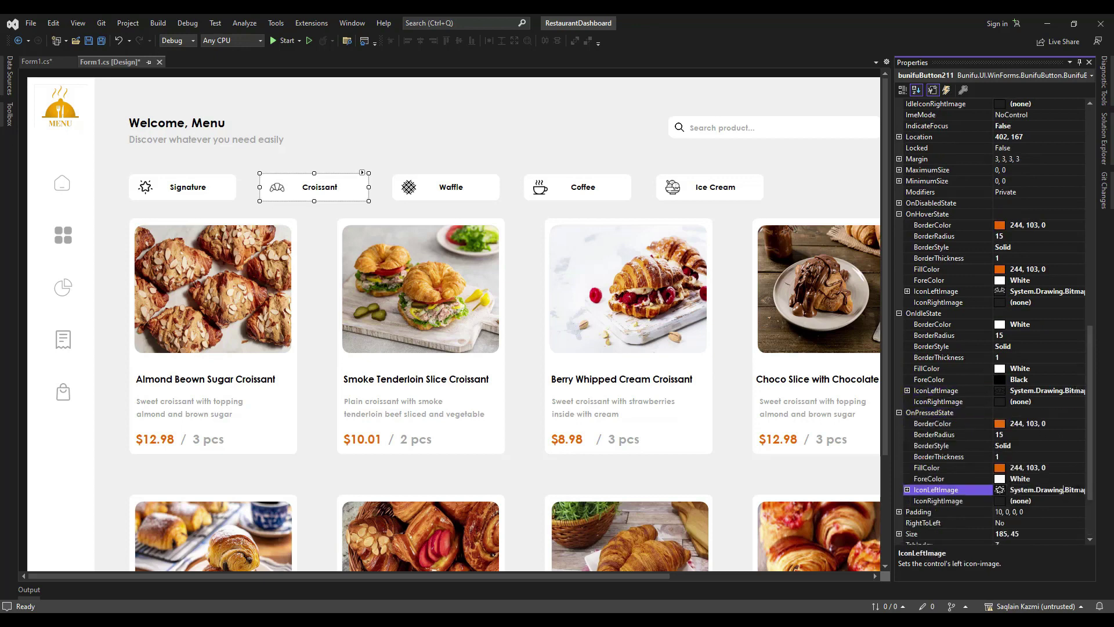
left_click(1079, 489)
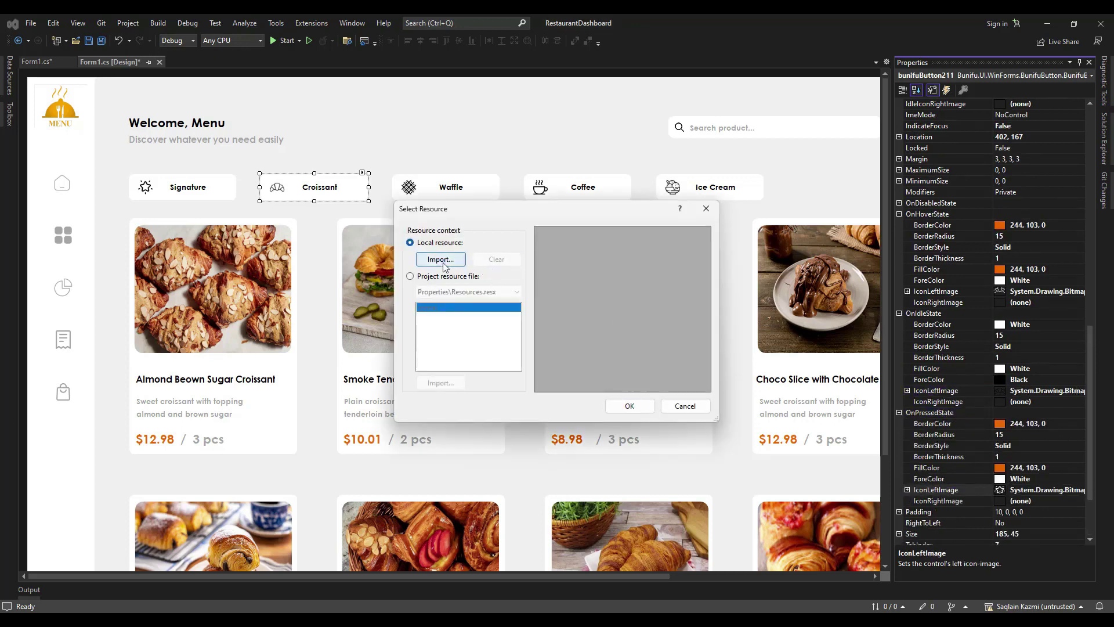
left_click(439, 258)
left_click(512, 200)
left_click(1015, 594)
left_click(630, 408)
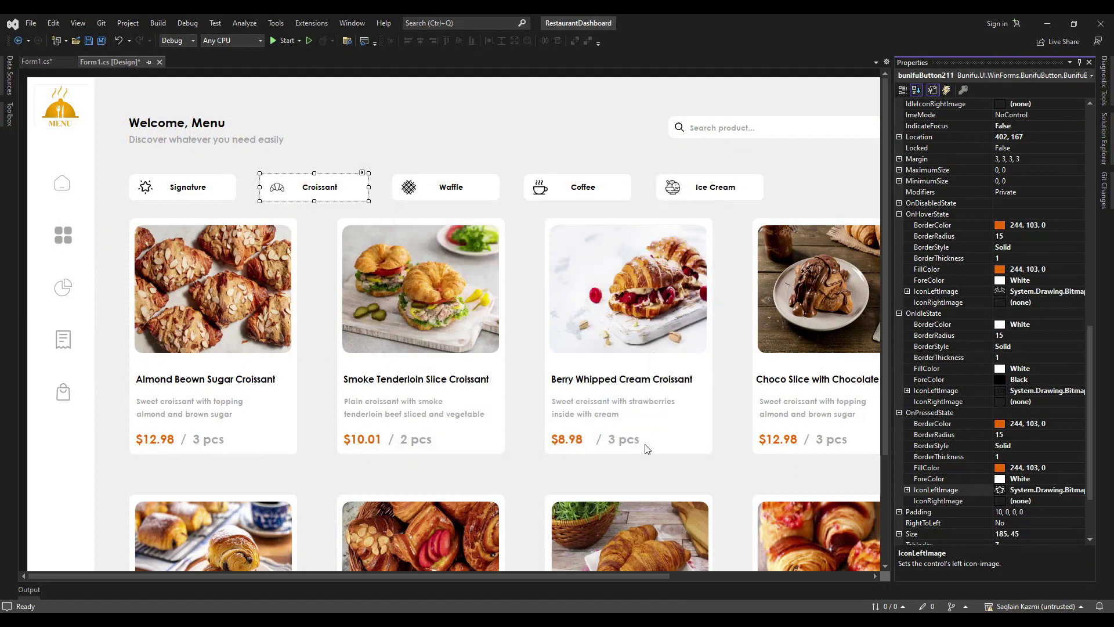
Copy the Almond Beown Sugar Croissant card's picture and title into the side panel, directly beneath the Current Order heading.
left_click_drag(665, 575, 865, 575)
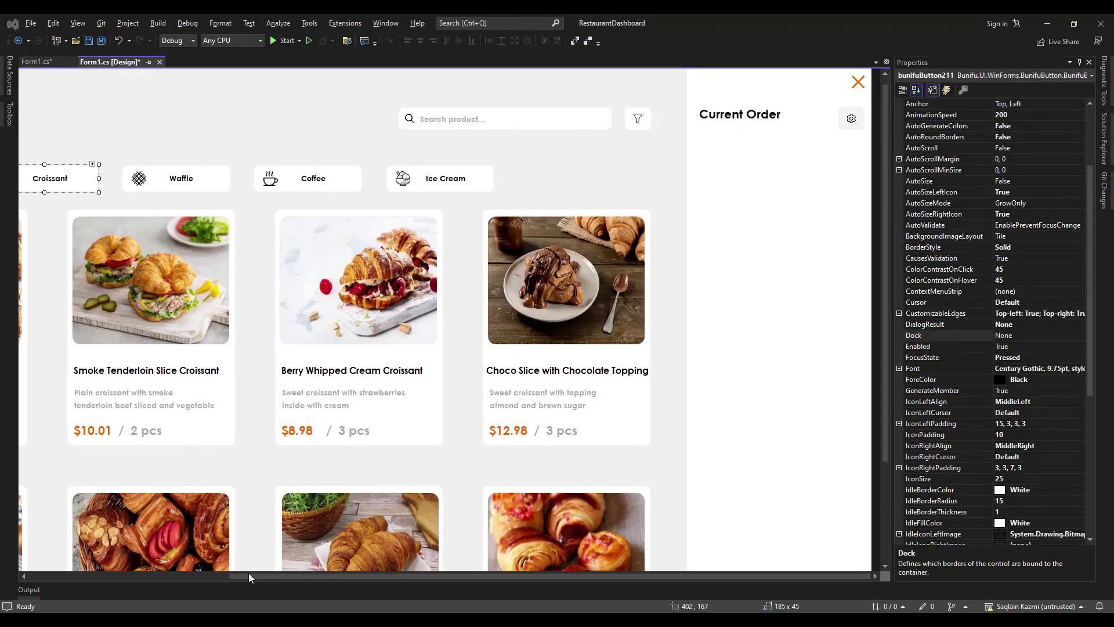
left_click_drag(249, 577, 81, 577)
left_click(110, 291)
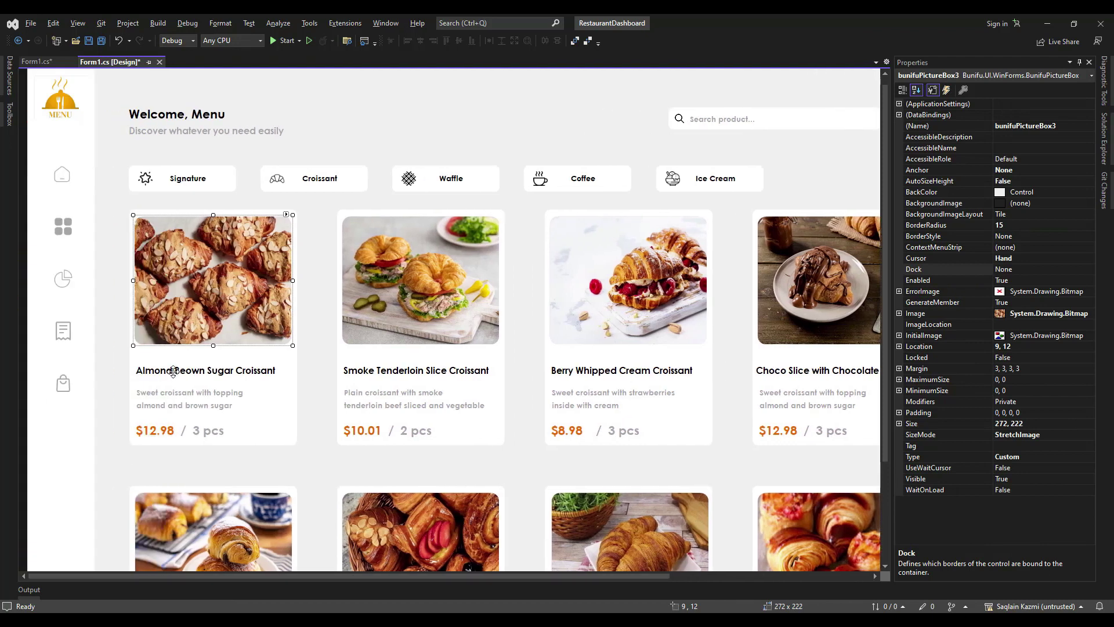
left_click(176, 370, "ctrl")
key("ctrl+c")
left_click_drag(484, 576, 702, 523)
left_click(736, 212)
key("ctrl+v")
left_click_drag(754, 348, 754, 189)
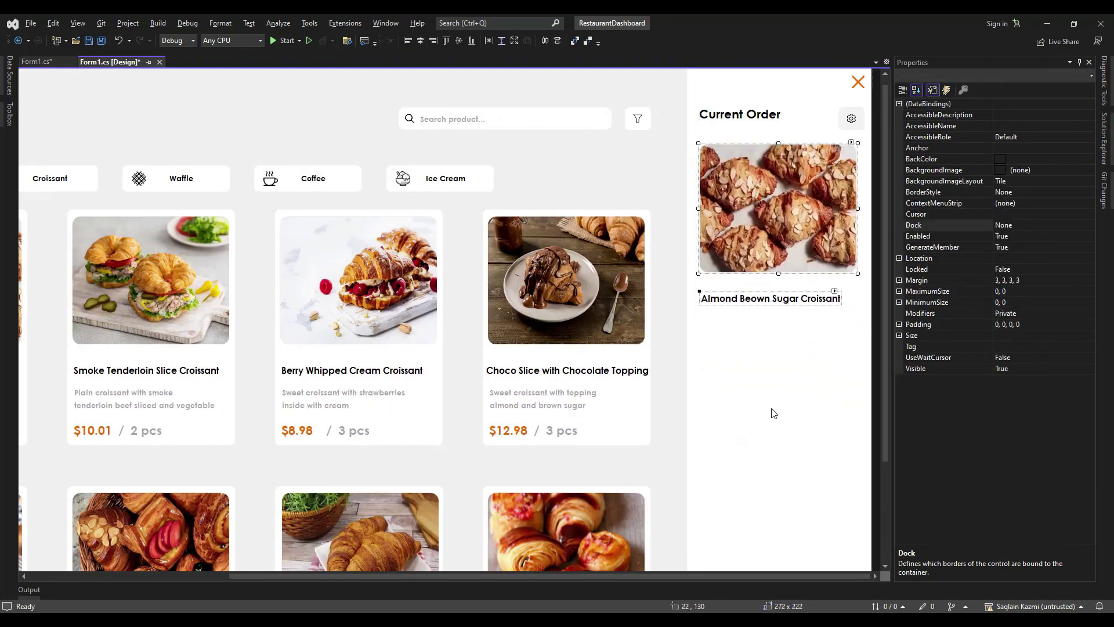
Set the copied almond croissant picture's size in the Current Order panel to 85, 85.
left_click(1027, 427)
type("85, 85")
key("Return")
Duplicate the almond item's title label and split the text into "Almond Beown" and "Sugar Croissant".
left_click(830, 299)
key("ctrl+v")
left_click_drag(758, 382, 750, 320)
left_click(785, 299)
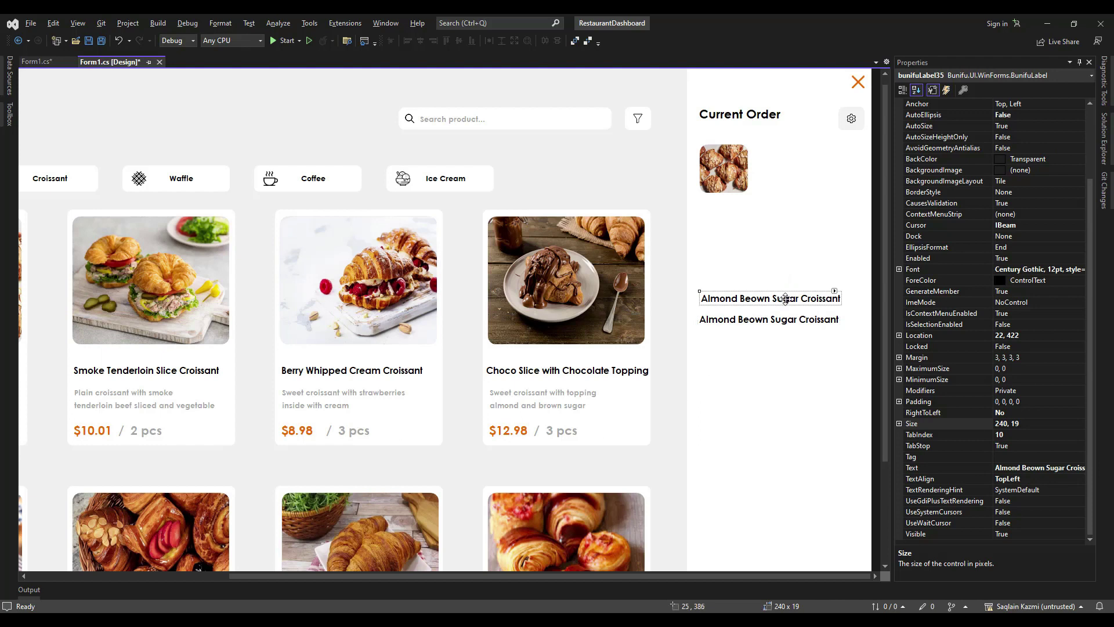
left_click(1046, 469)
key("shift+End")
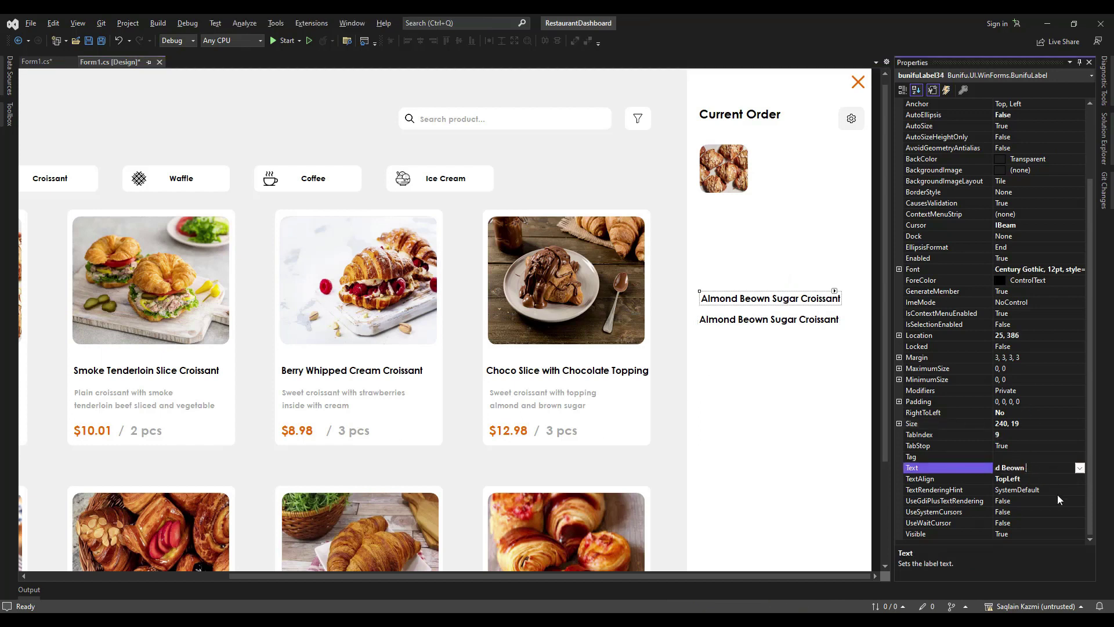
left_click(764, 322)
Place the two almond title lines beside the small croissant picture, one directly under the other.
left_click_drag(744, 299, 795, 156)
left_click_drag(732, 322, 787, 173)
left_click_drag(770, 228, 780, 155)
key("Right")
key("Right")
key("Right")
key("Right")
key("Right")
key("Right")
key("Right")
Copy the $10.01 price label into the Current Order panel and align it beneath the almond item's title.
left_click(704, 228)
left_click_drag(85, 429, 777, 196)
left_click(803, 167)
key("Up")
key("Up")
key("Up")
left_click(766, 189)
key("Up")
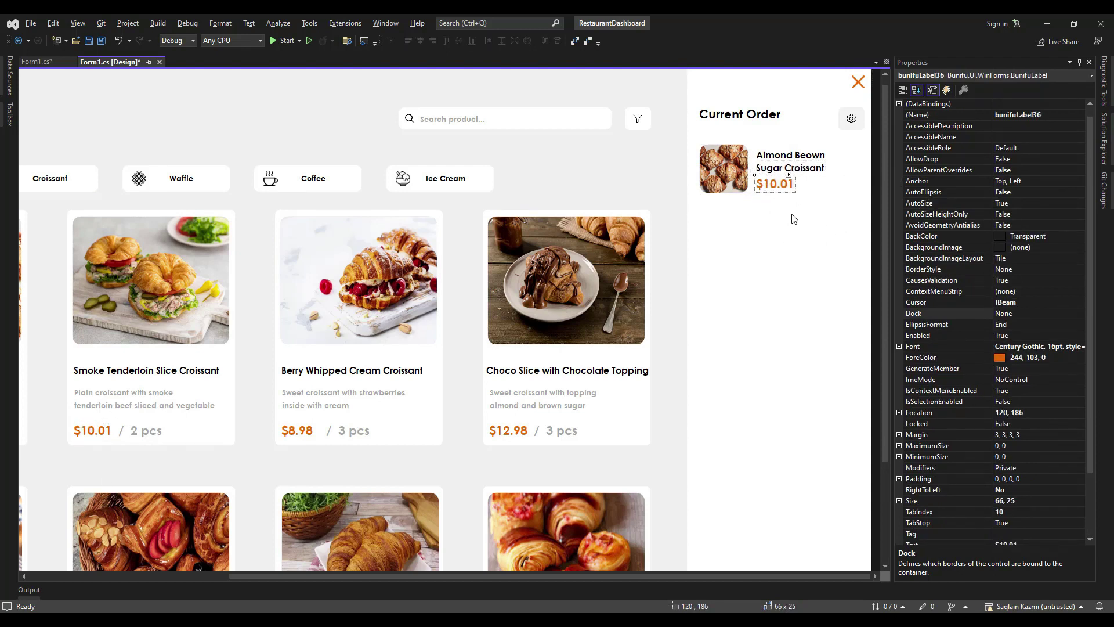
Nudge the almond item's two title lines upward to leave more space above the price.
left_click(802, 213)
left_click(788, 155)
key("Up")
key("Up")
key("Up")
key("Up")
key("Up")
key("Up")
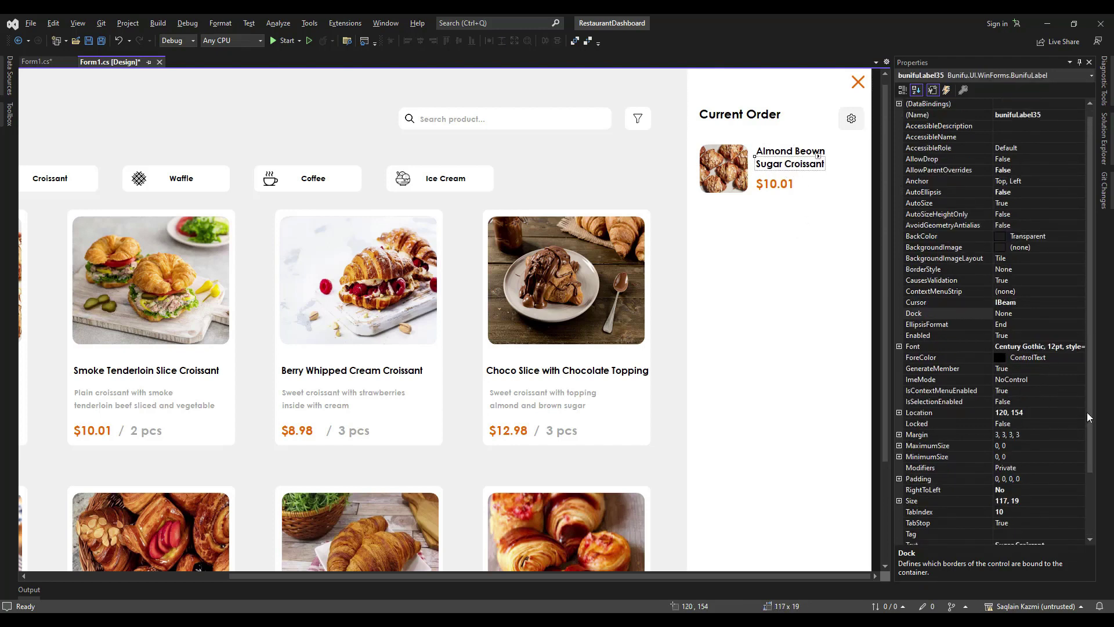
Reword the almond item's title lines as "Almond Beown Sugar" and "Croissant".
scroll(1089, 417, "down", 3)
left_click(1021, 467)
key("shift+Home")
type("0")
key("BackSpace")
key("Delete")
left_click(787, 153)
left_click(1048, 468)
type("Sugar")
left_click(796, 153)
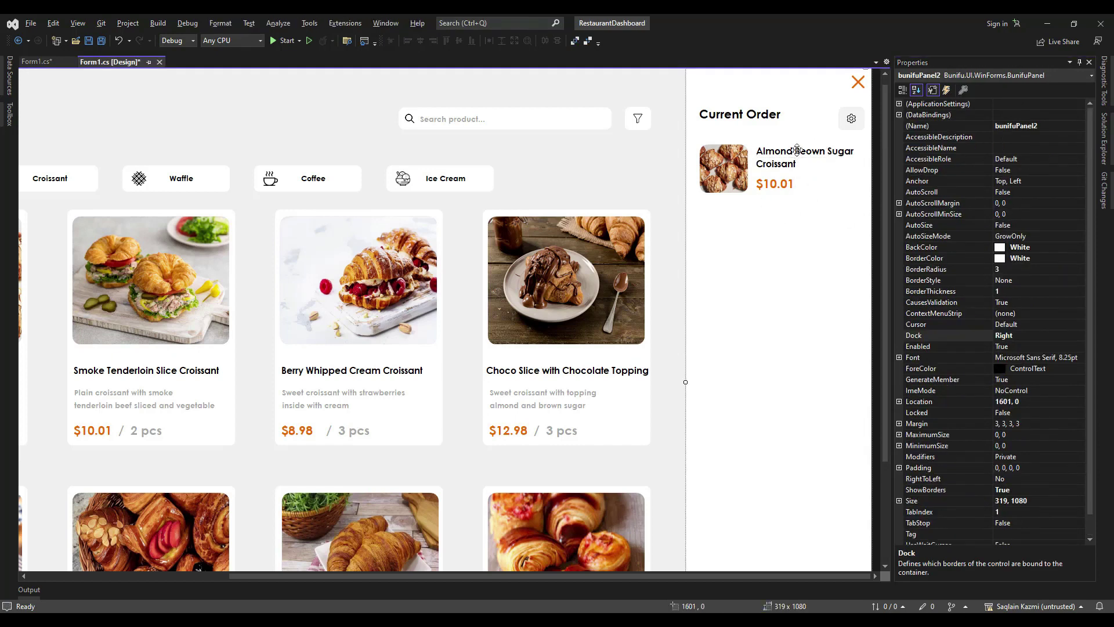
left_click(741, 183)
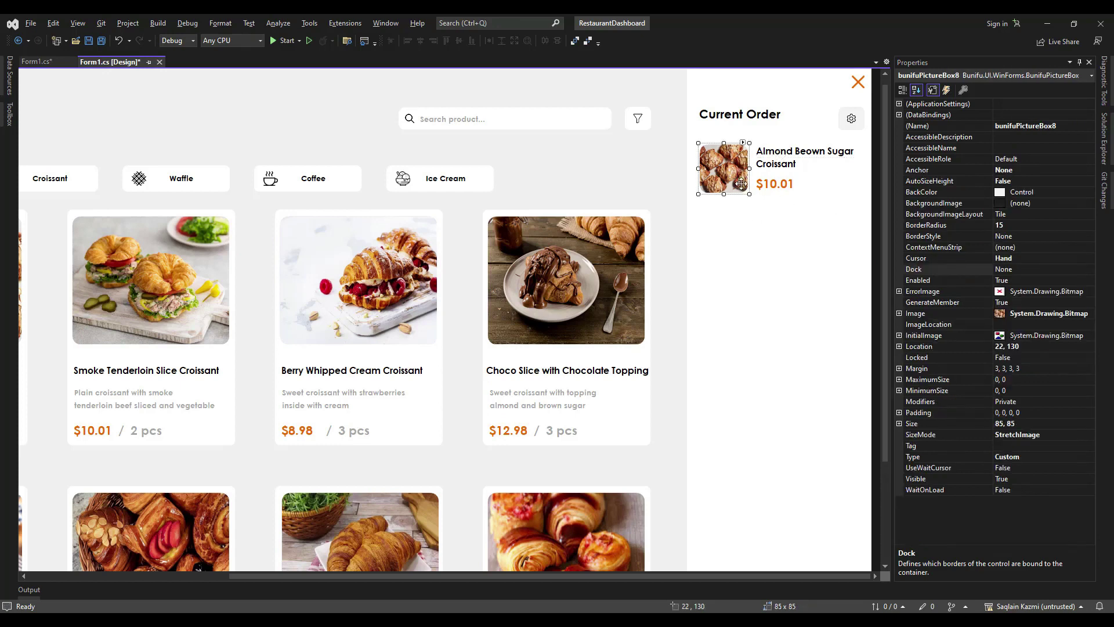
left_click(696, 350)
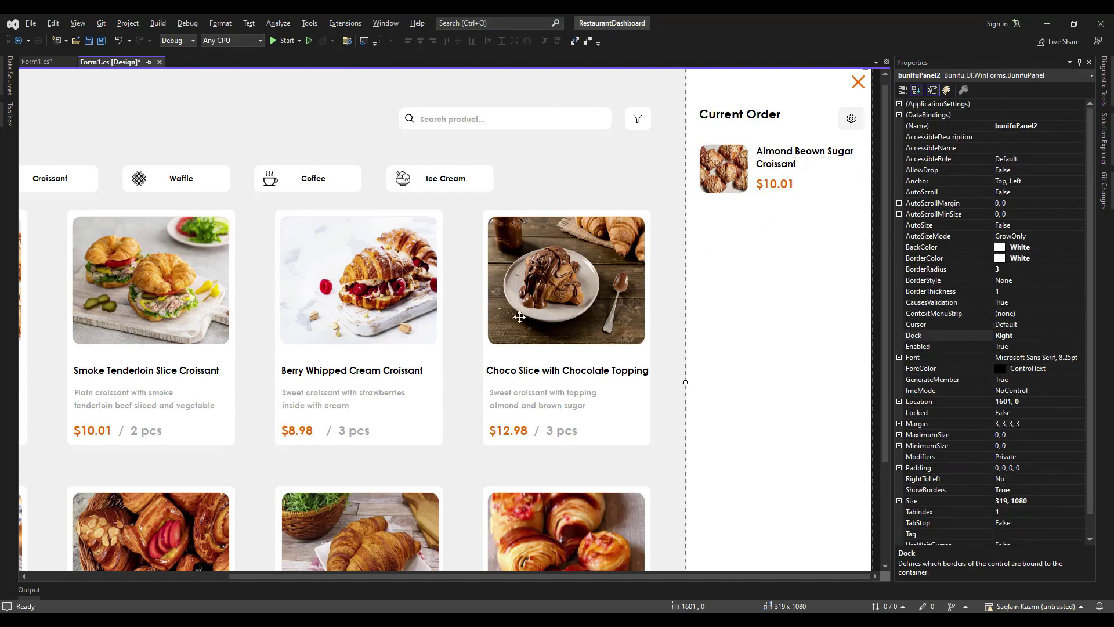
left_click(334, 282)
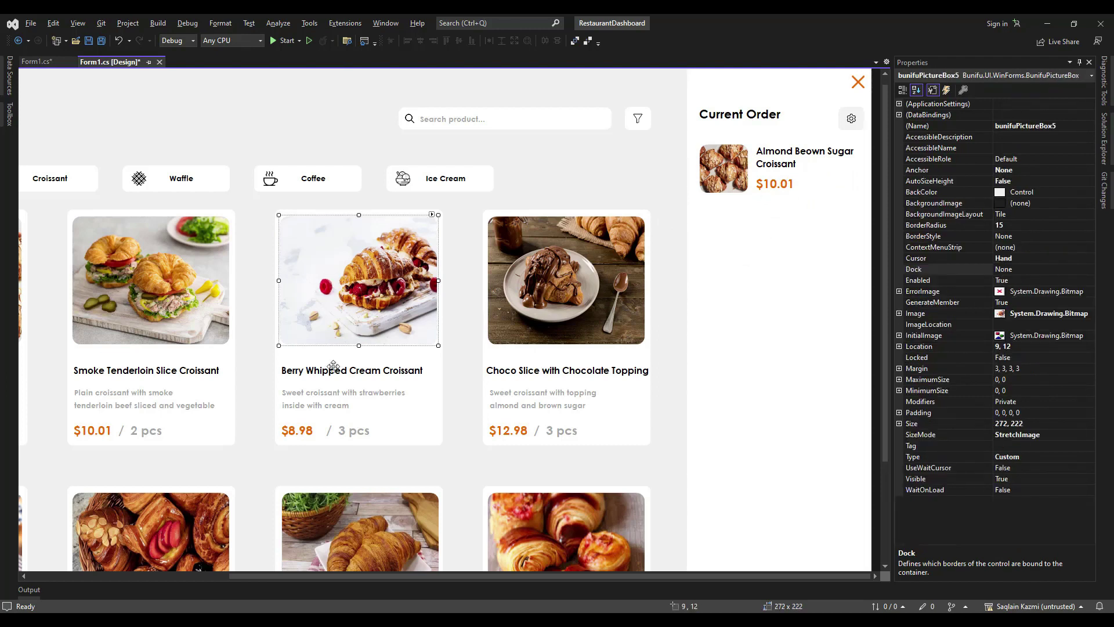
left_click_drag(809, 193, 729, 362)
key("Delete")
left_click_drag(817, 296, 734, 214)
key("Delete")
Copy the Berry Whipped Cream Croissant card's picture and title into the Current Order panel below the first item.
left_click(354, 274)
left_click(340, 370, "ctrl")
left_click(798, 278)
key("ctrl+v")
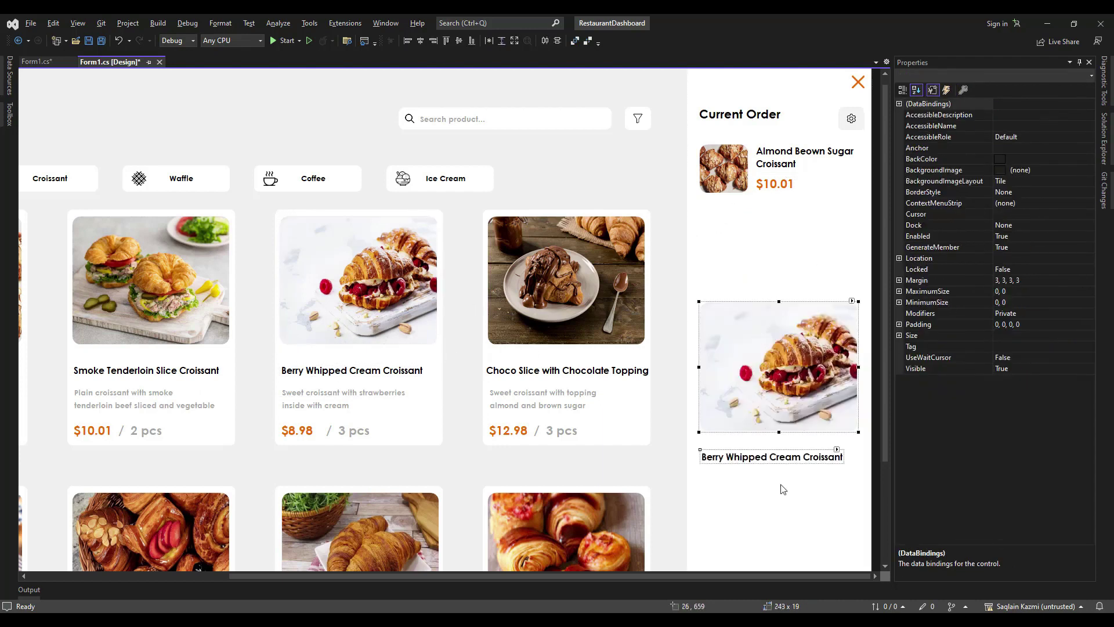
Set the berry croissant picture's size to 85, 85 and place it directly below the almond picture.
left_click(781, 489)
left_click(791, 380)
double_click(1013, 421)
type("85,")
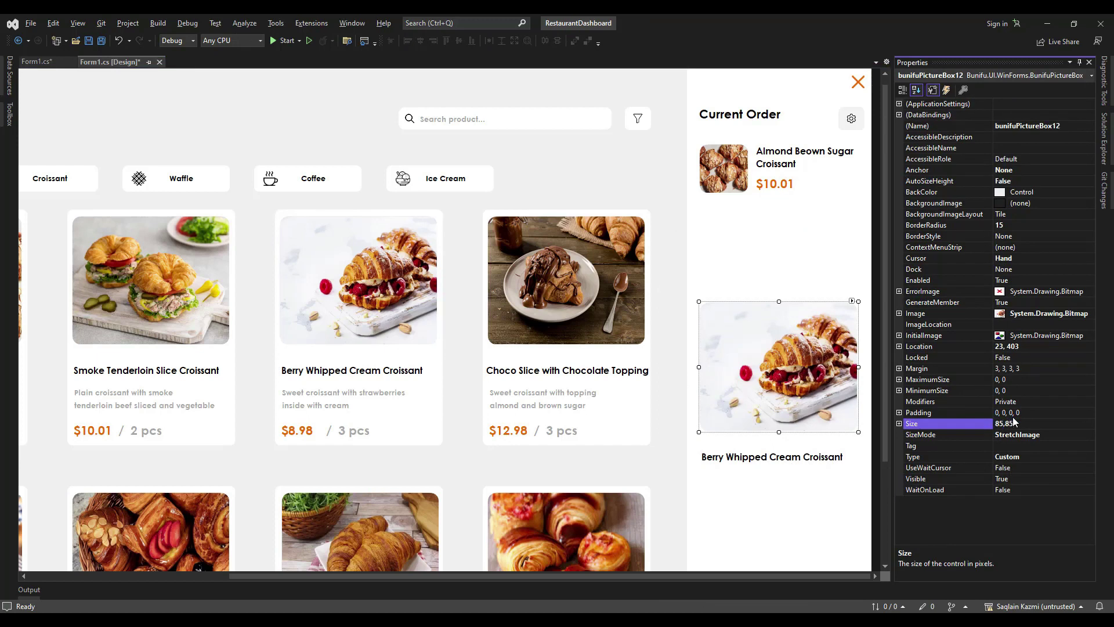
type(" 85")
key("Return")
left_click_drag(722, 320, 722, 235)
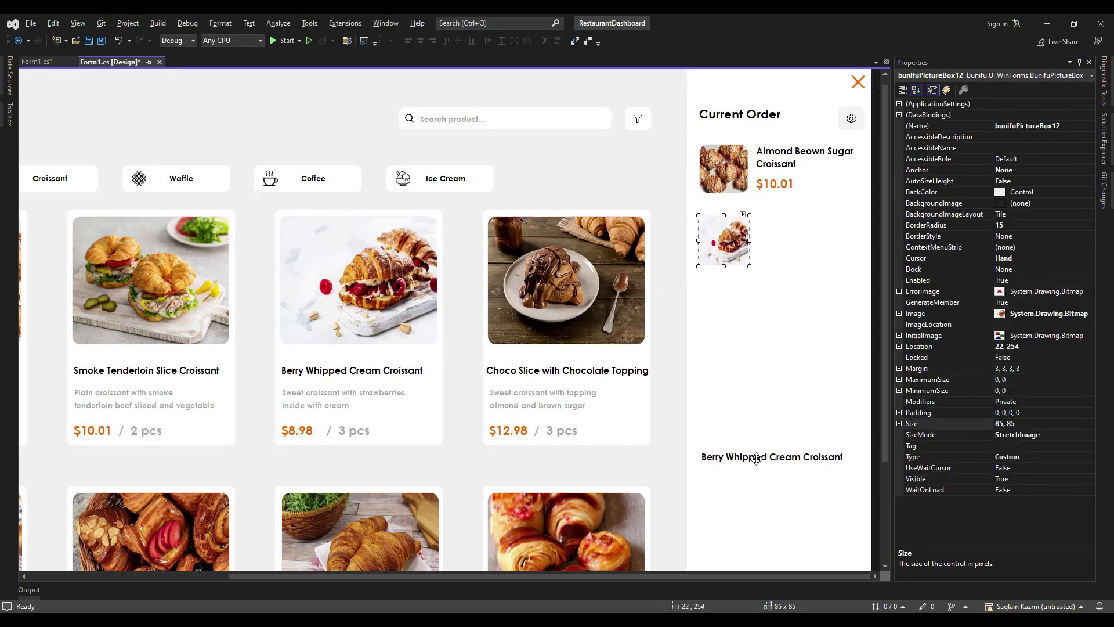
Duplicate the Berry Whipped Cream Croissant title label and try to split its wording across the two labels.
left_click(754, 456)
key("ctrl+c")
key("ctrl+v")
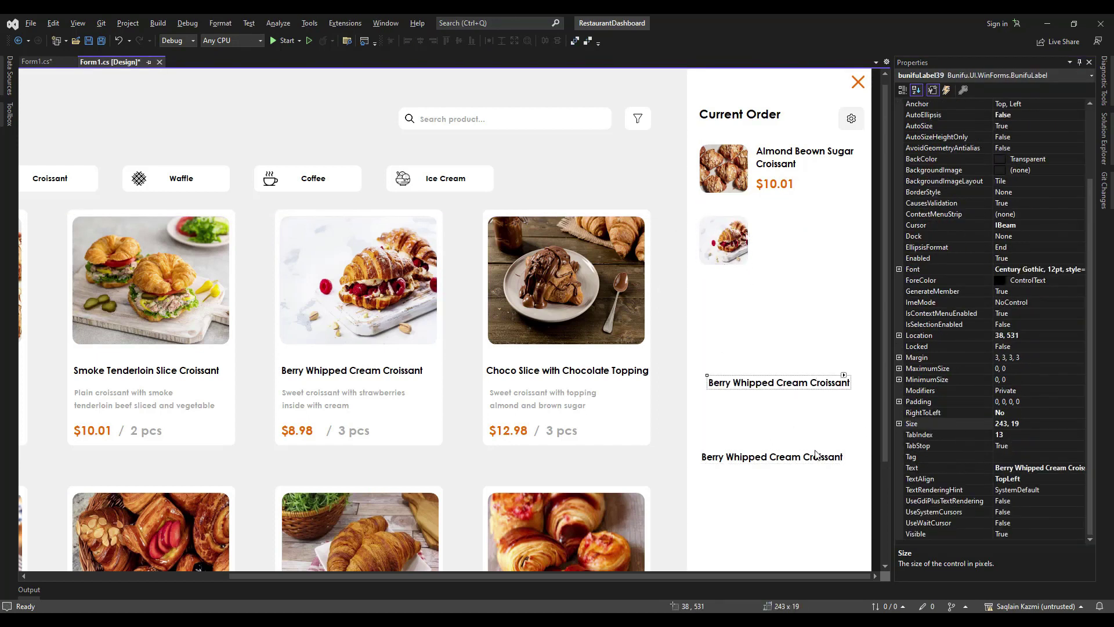
left_click(1066, 468)
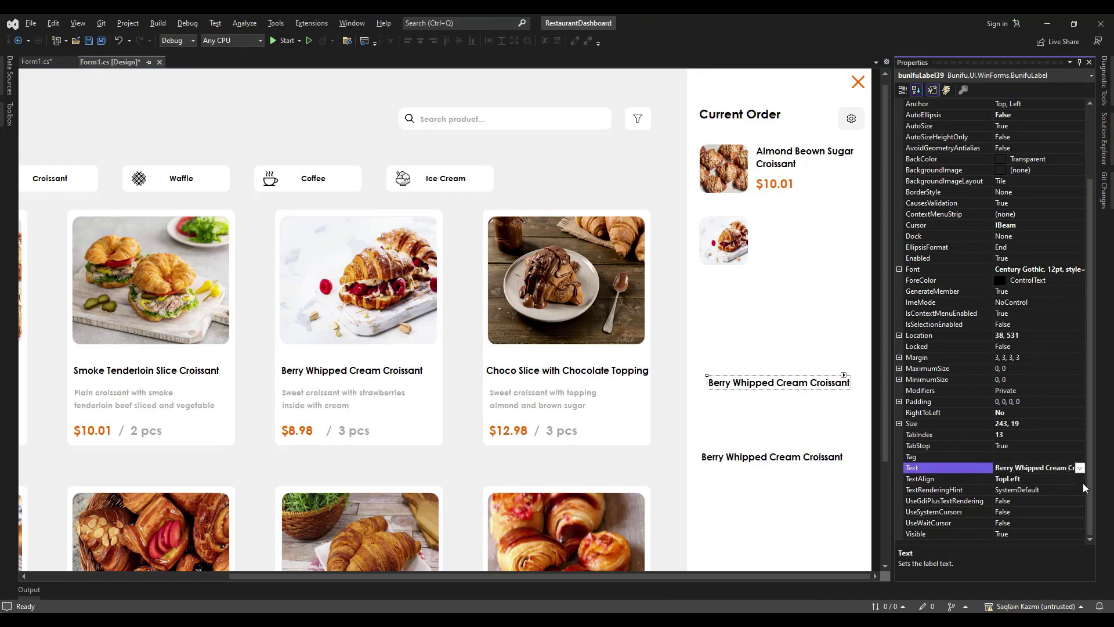
left_click(813, 457)
left_click(1063, 466)
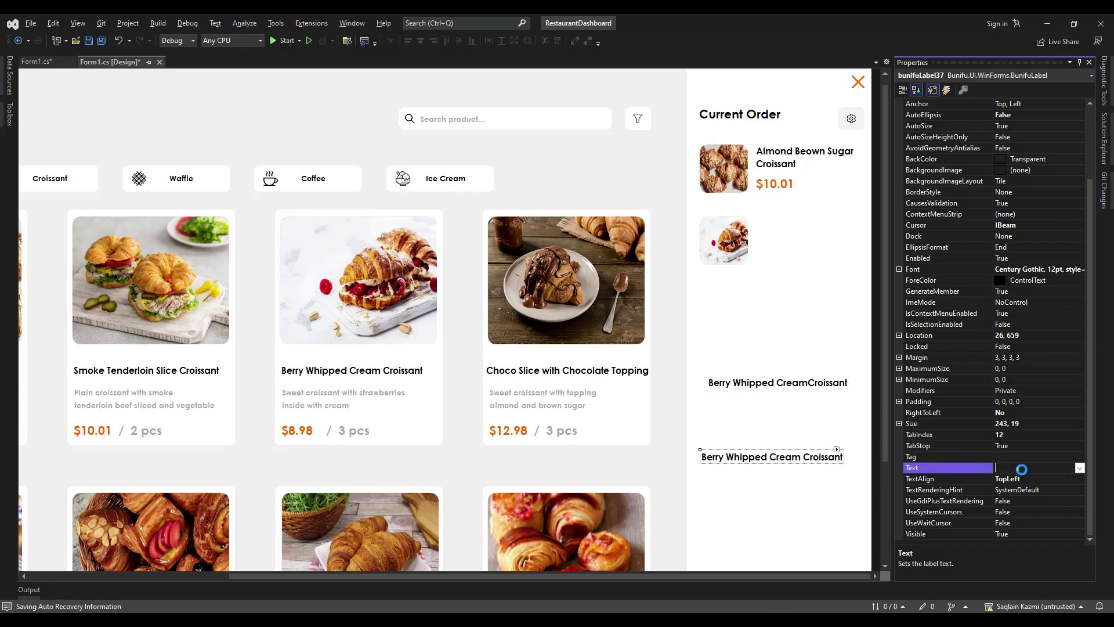
left_click(820, 383)
left_click(1066, 468)
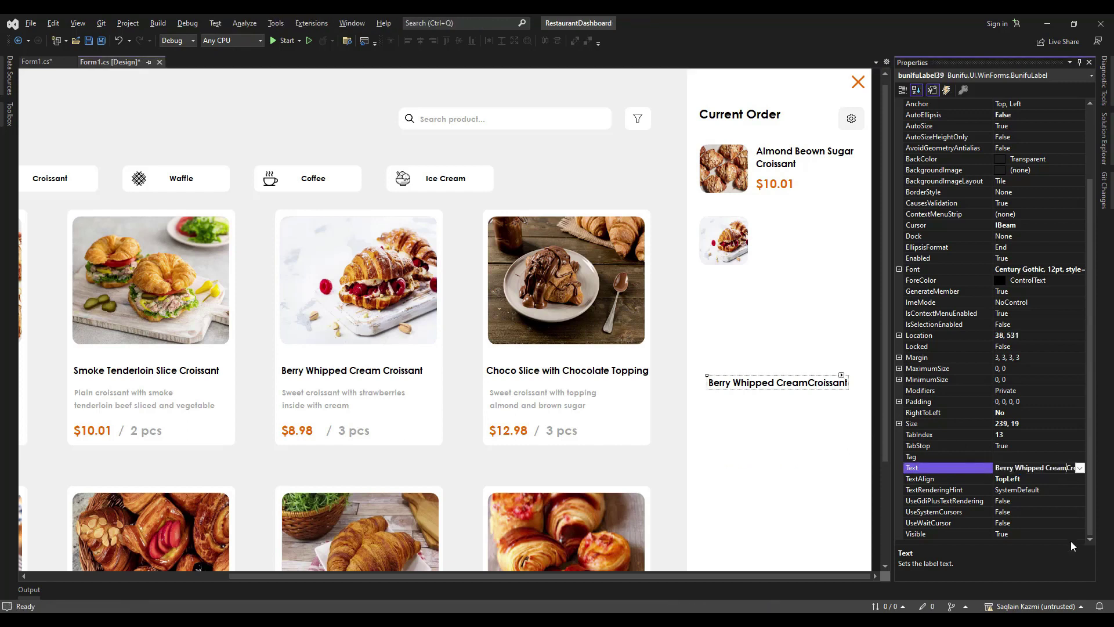
left_click(779, 380)
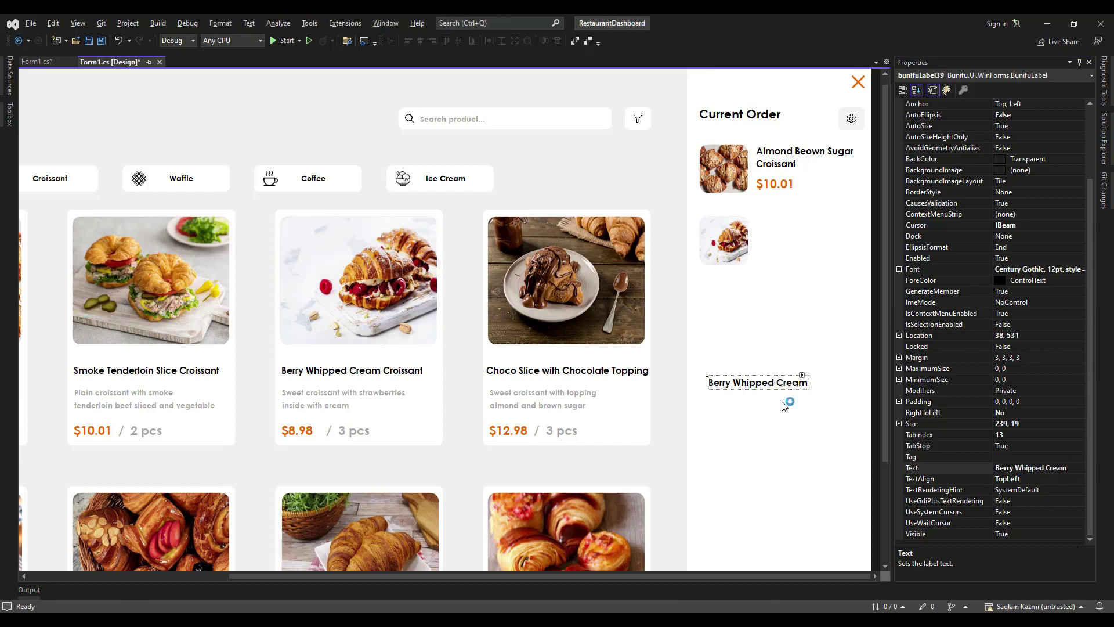
Restore the word "Croissant" at the end of the shortened Berry Whipped Cream label.
scroll(1044, 462, "down", 3)
left_click(1069, 468)
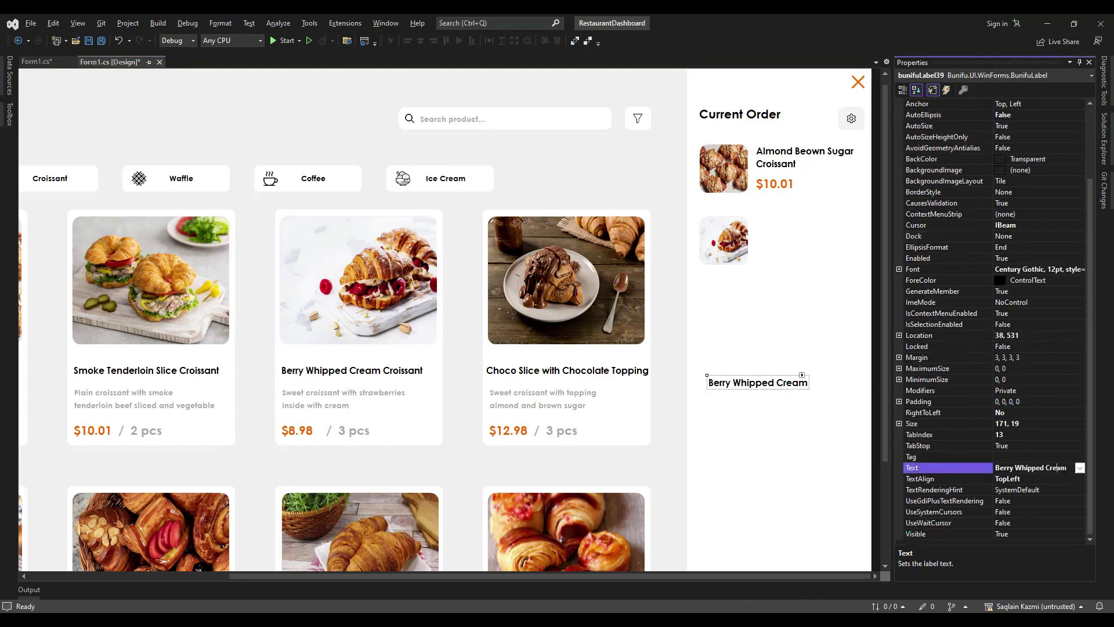
key("ctrl+v")
left_click(779, 416)
left_click(764, 384)
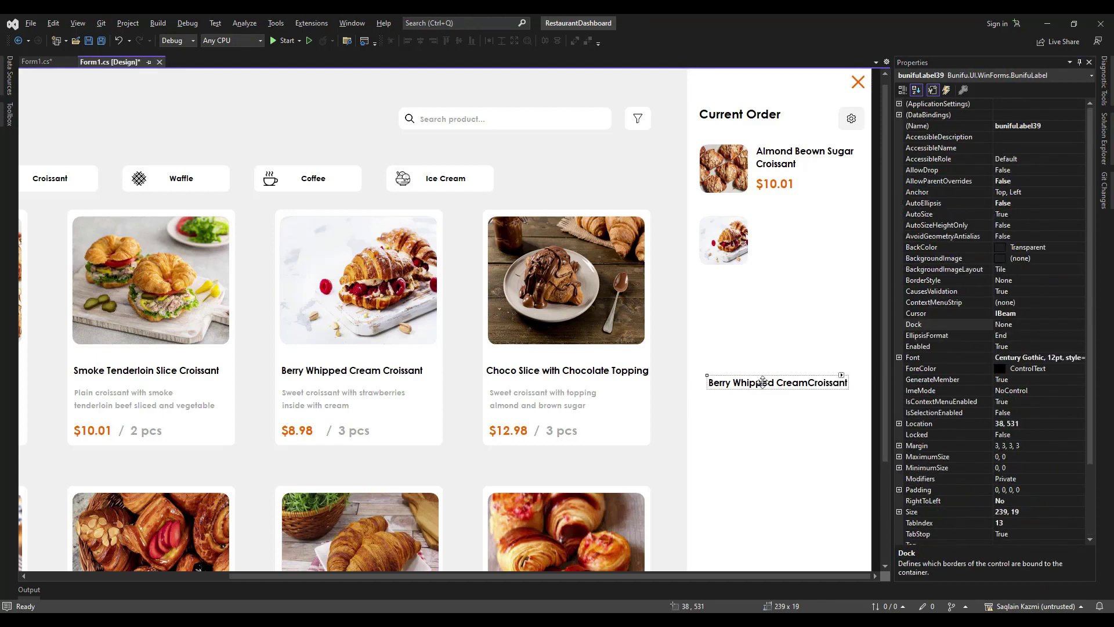
Duplicate the berry title label and set the two texts to "Berry Whipped Cream" and "Croissant".
left_click_drag(787, 384, 787, 405)
left_click(806, 381)
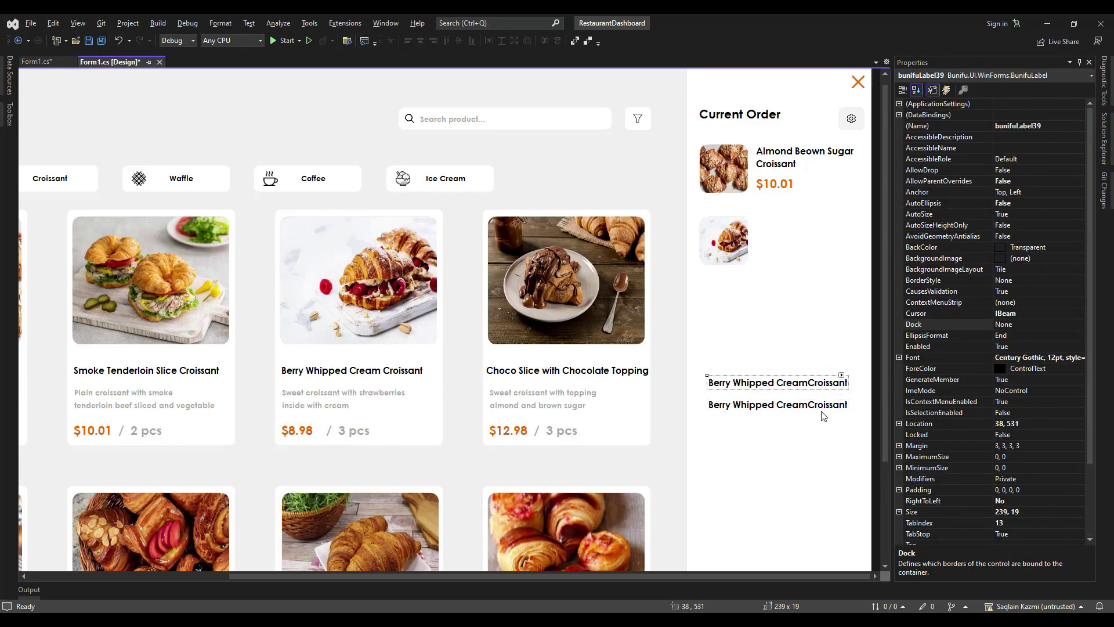
left_click_drag(1089, 417, 1074, 472)
left_click(1066, 500)
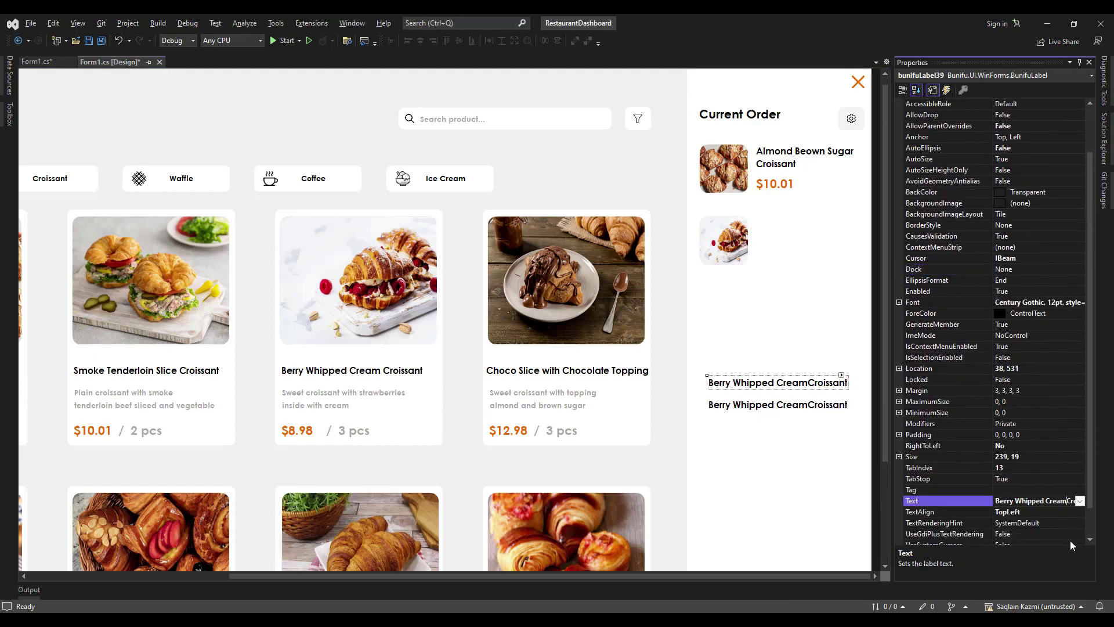
left_click(766, 405)
left_click_drag(1068, 501, 987, 499)
key("BackSpace")
Place the two berry title lines beside the small berry croissant picture.
left_click(832, 448)
left_click_drag(726, 404, 809, 404)
left_click_drag(746, 387, 793, 232)
Copy the $8.98 price label into the Current Order panel and align it beneath the berry item's title.
left_click(306, 433)
key("ctrl+c")
left_click(741, 344)
key("ctrl+v")
left_click_drag(772, 374, 769, 265)
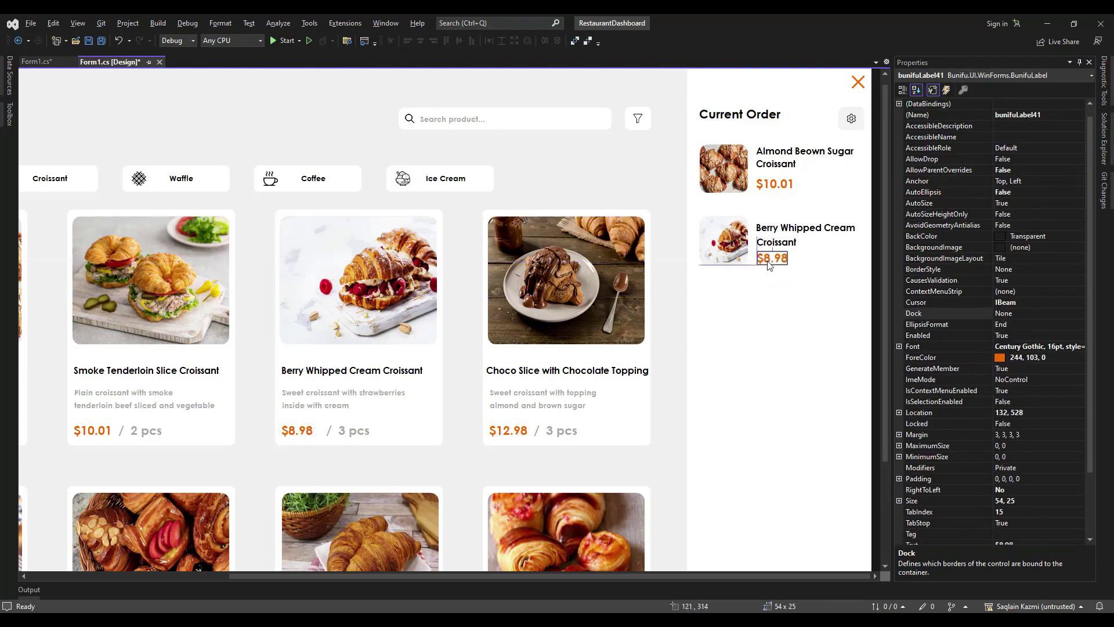
left_click(770, 242)
left_click(772, 258)
Copy the Choco Slice with Chocolate Topping card's picture and title into the Current Order panel below the berry item.
left_click(574, 288)
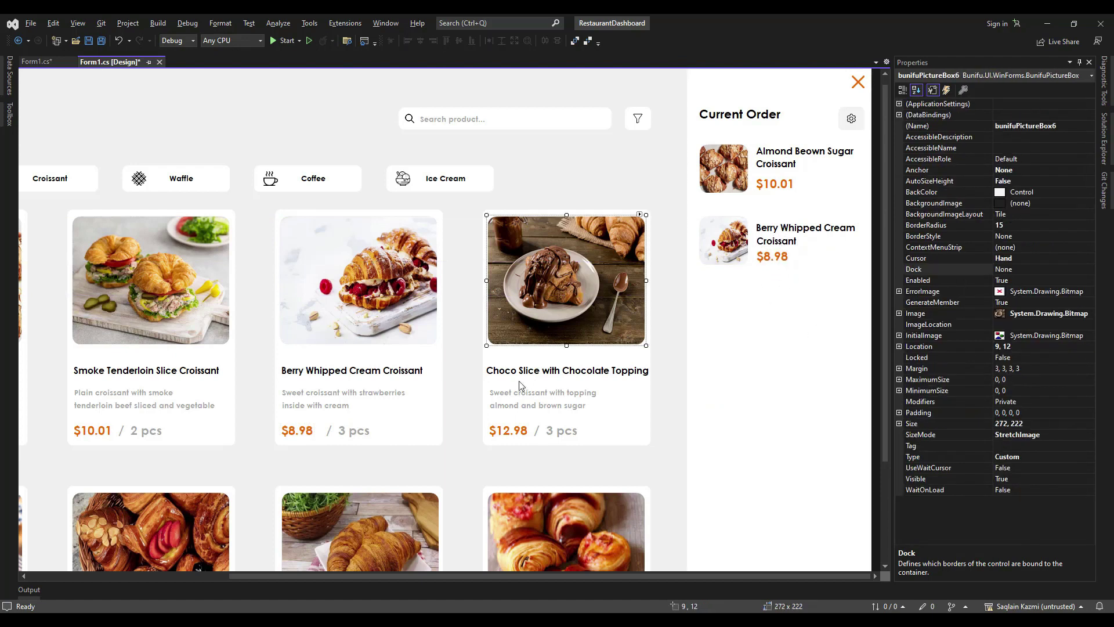
left_click(583, 368, "ctrl")
key("ctrl+c")
left_click(743, 324)
key("ctrl+v")
Set the choco slice picture's size to 85, 85 and place it directly below the berry picture.
left_click(771, 517)
left_click(783, 386)
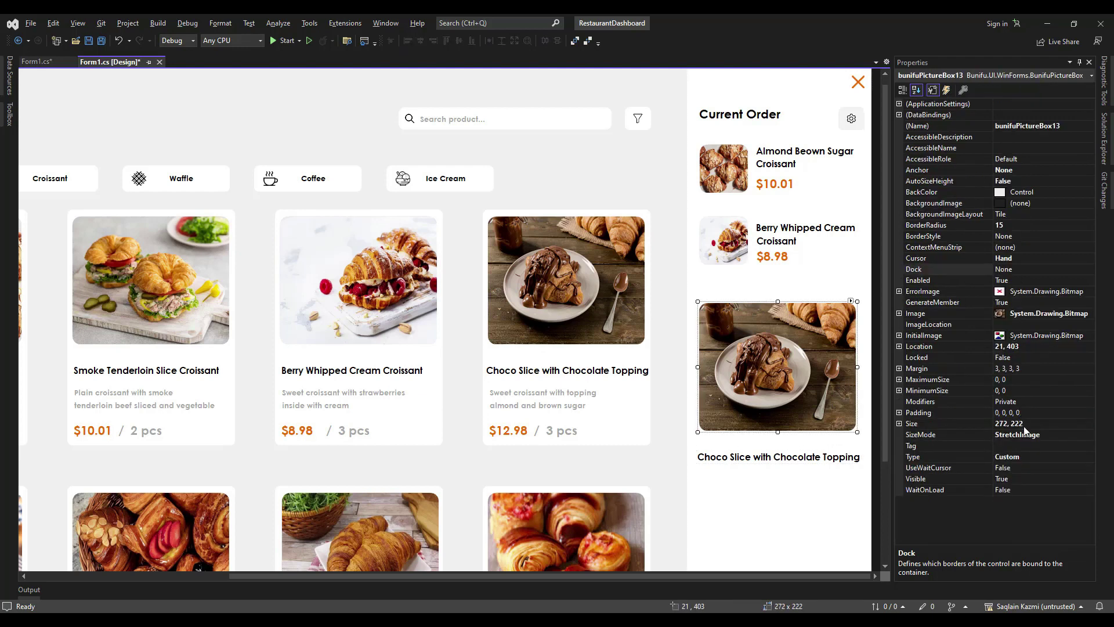
left_click(1015, 423)
key("Return")
left_click_drag(728, 340, 729, 329)
Duplicate the choco slice title in the Current Order panel and split its text into "Choco Slice with Chocolate" and "Topping".
left_click(824, 456)
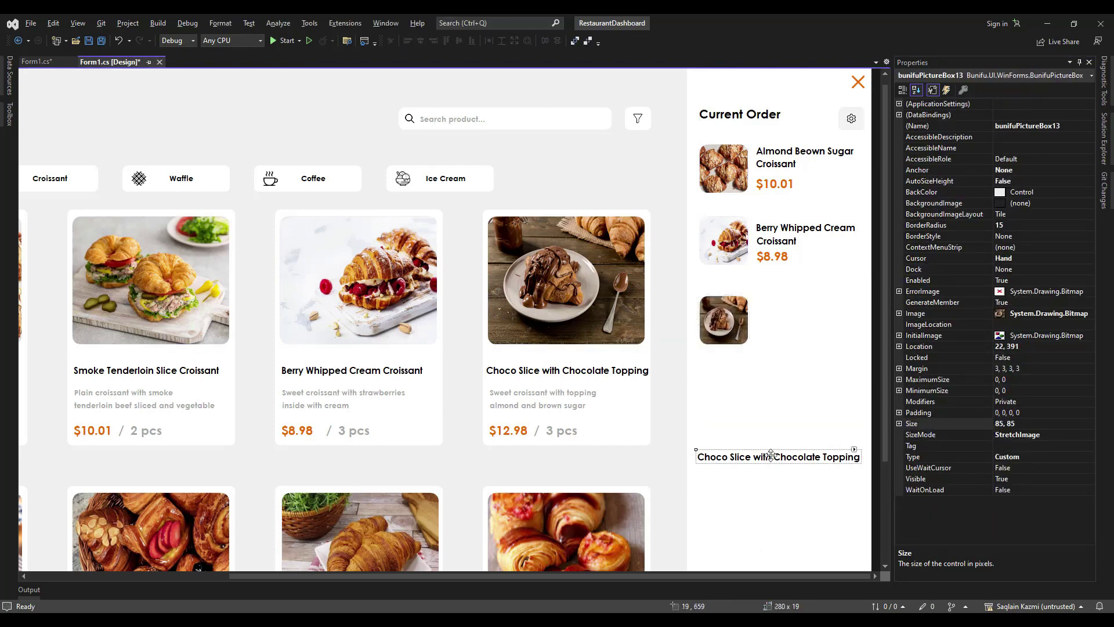
left_click_drag(777, 457, 778, 382)
left_click(1021, 522)
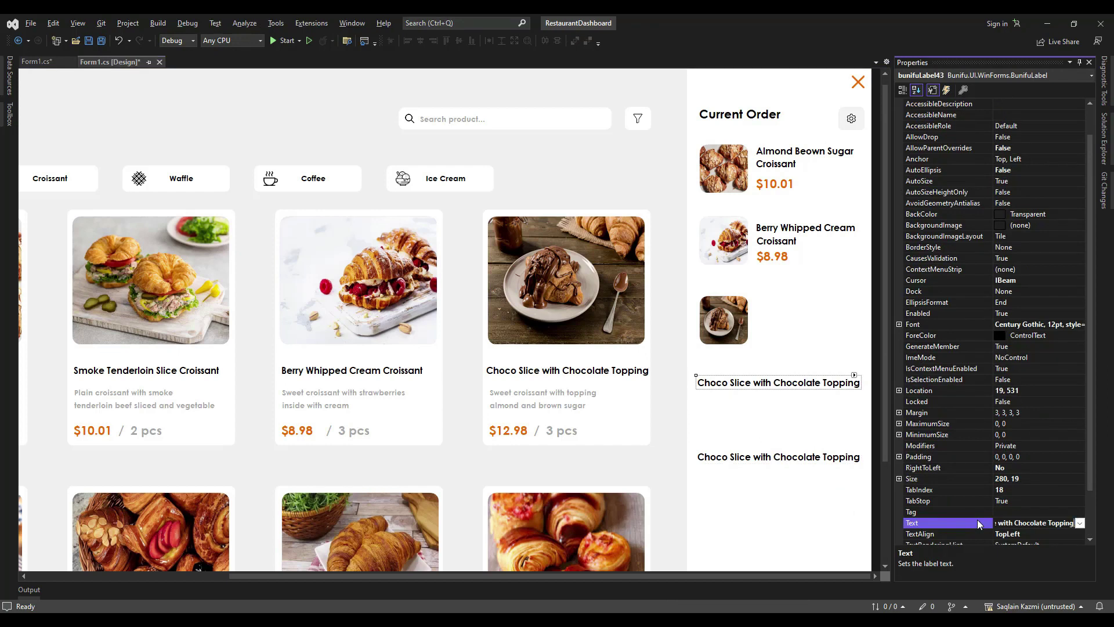
left_click(780, 455)
left_click(1043, 524)
key("ctrl+a")
key("ctrl+v")
left_click(847, 487)
Place both title lines beside the small choco slice picture and reword them as "Choco Slice with" and "Chocolate Topping".
left_click_drag(764, 384, 816, 312)
left_click_drag(712, 457, 773, 394)
left_click(843, 314)
scroll(1022, 479, "down", 3)
left_click(1061, 467)
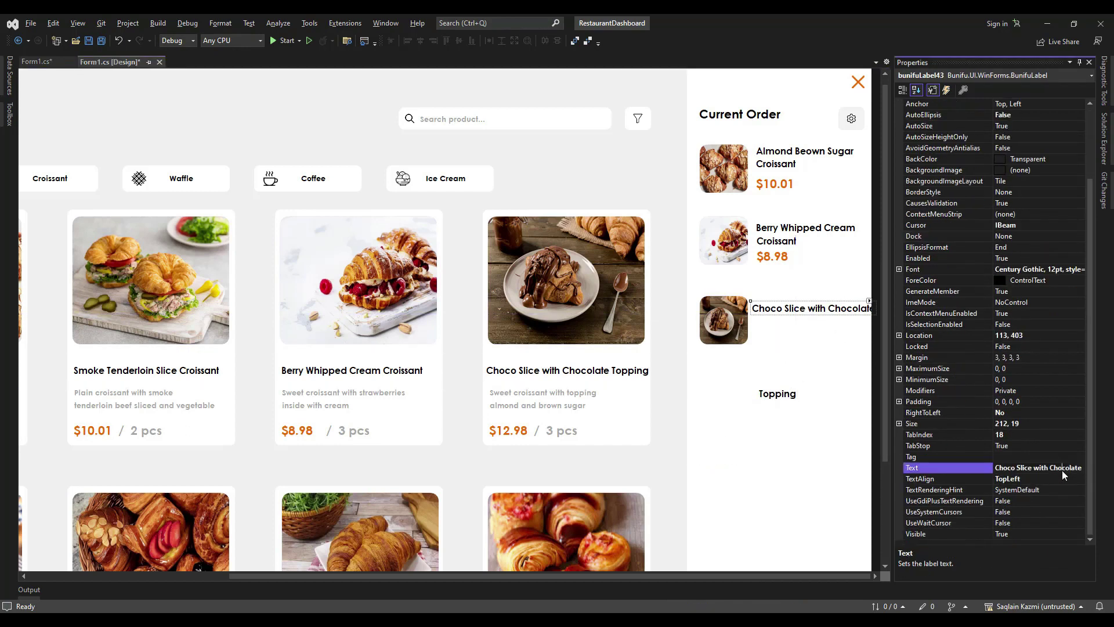
left_click(1048, 467)
left_click(766, 392)
left_click(1029, 468)
key("ctrl+v")
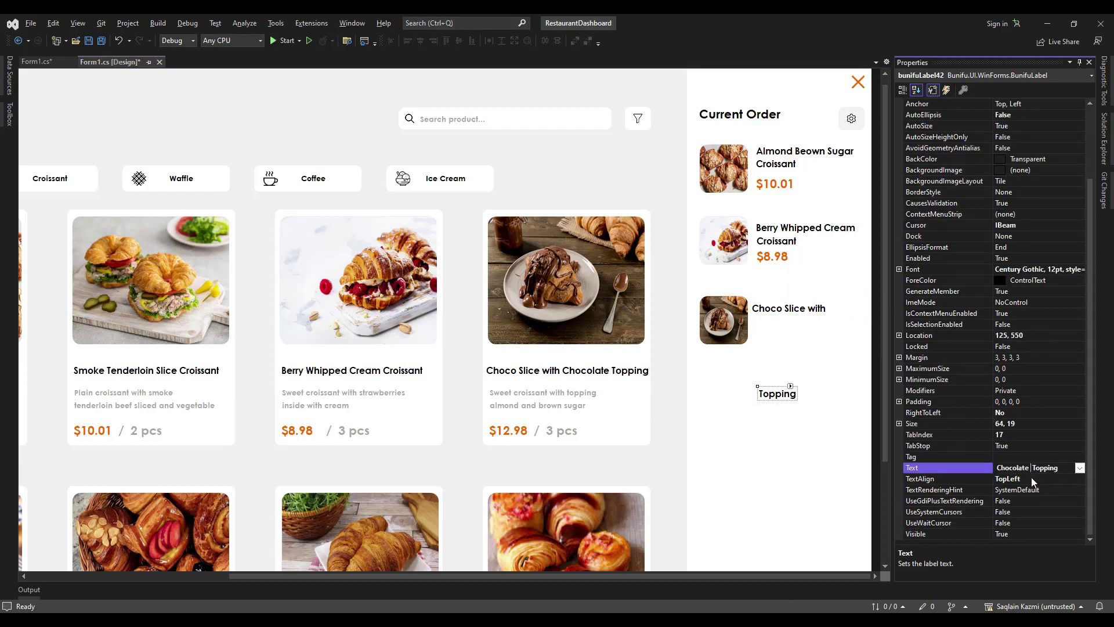
left_click_drag(791, 395, 792, 323)
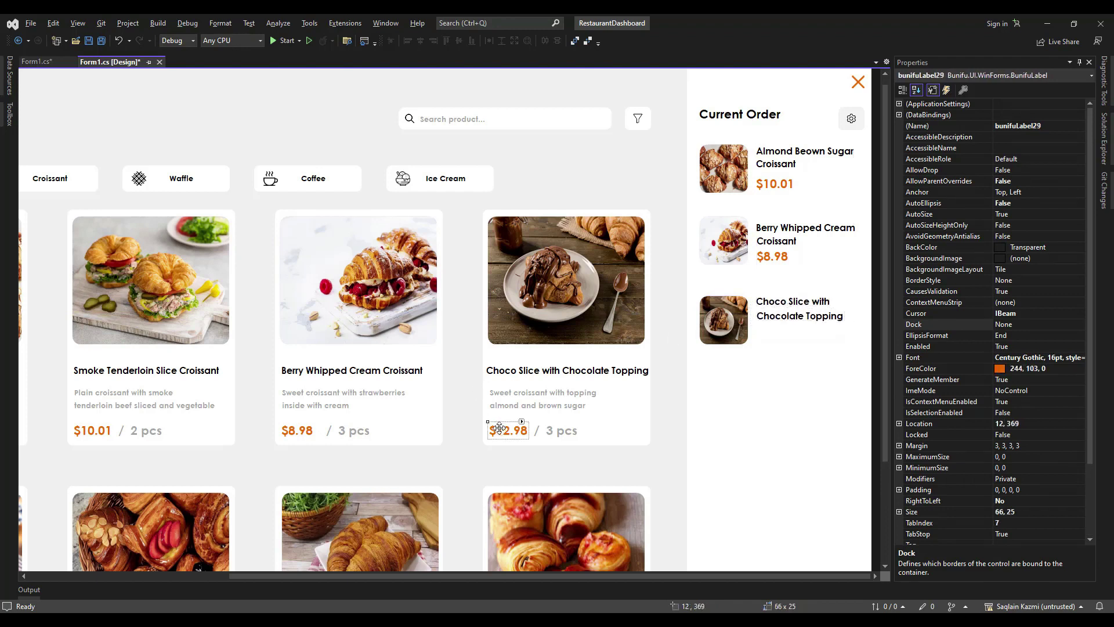
Copy the card's $12.98 price label into the Current Order panel and align it beneath the choco slice title.
left_click(771, 340)
key("ctrl+v")
left_click_drag(781, 385, 776, 340)
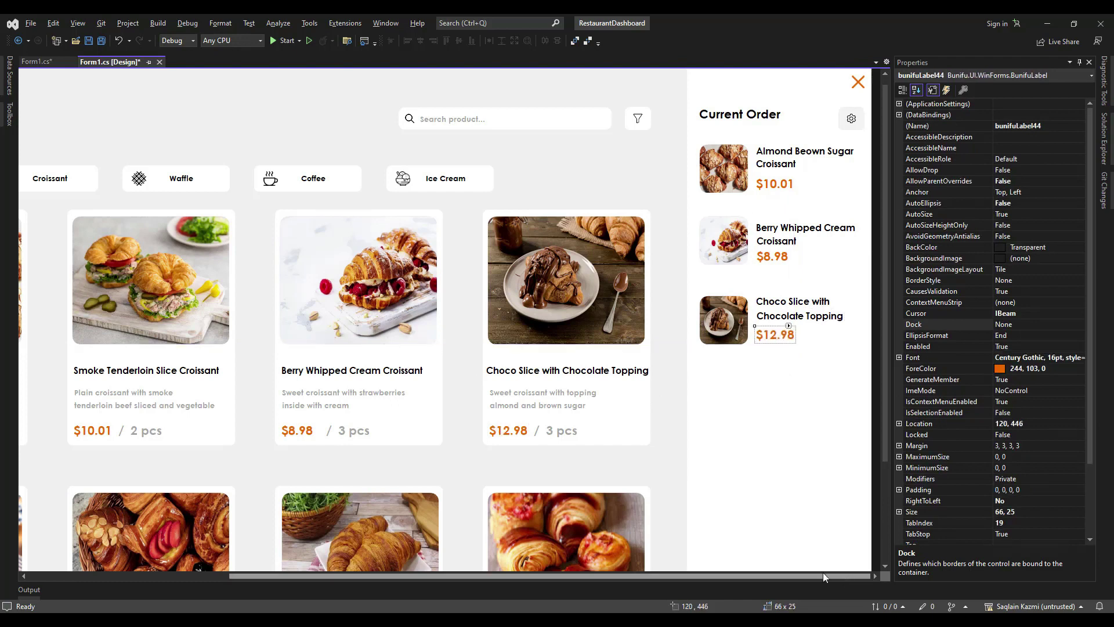
Copy the Basic Croissant La Ta Bhore picture into the Current Order panel, size it 85, 85 and place it beneath the choco slice picture.
left_click_drag(413, 577, 380, 576)
left_click_drag(882, 311, 883, 413)
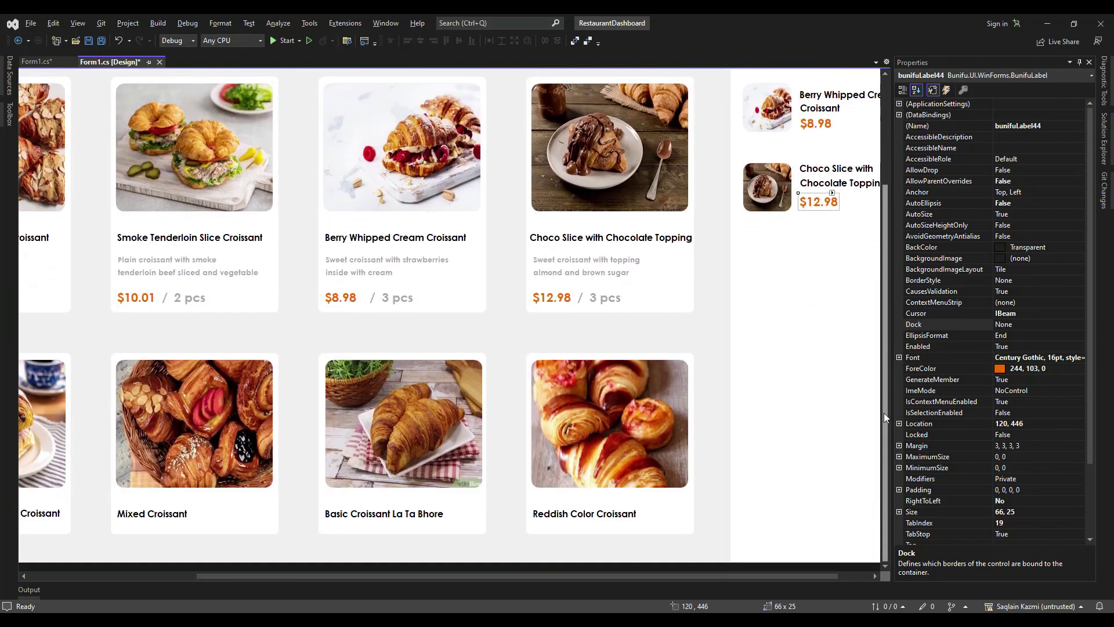
left_click(832, 292)
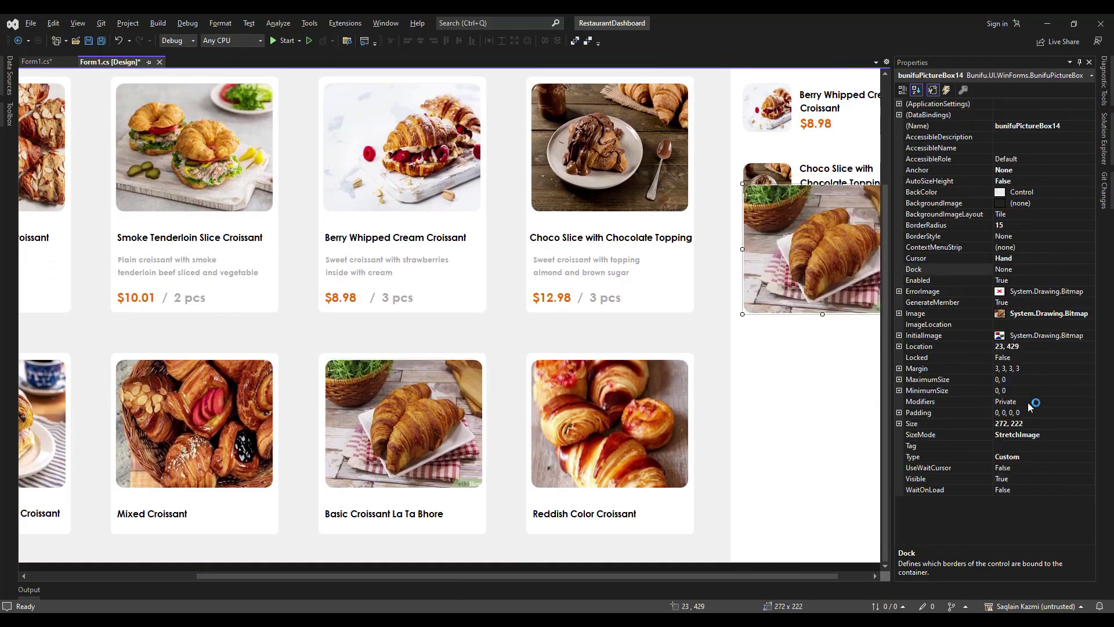
left_click(1028, 423)
key("Return")
left_click_drag(766, 209, 768, 255)
left_click_drag(754, 574, 790, 574)
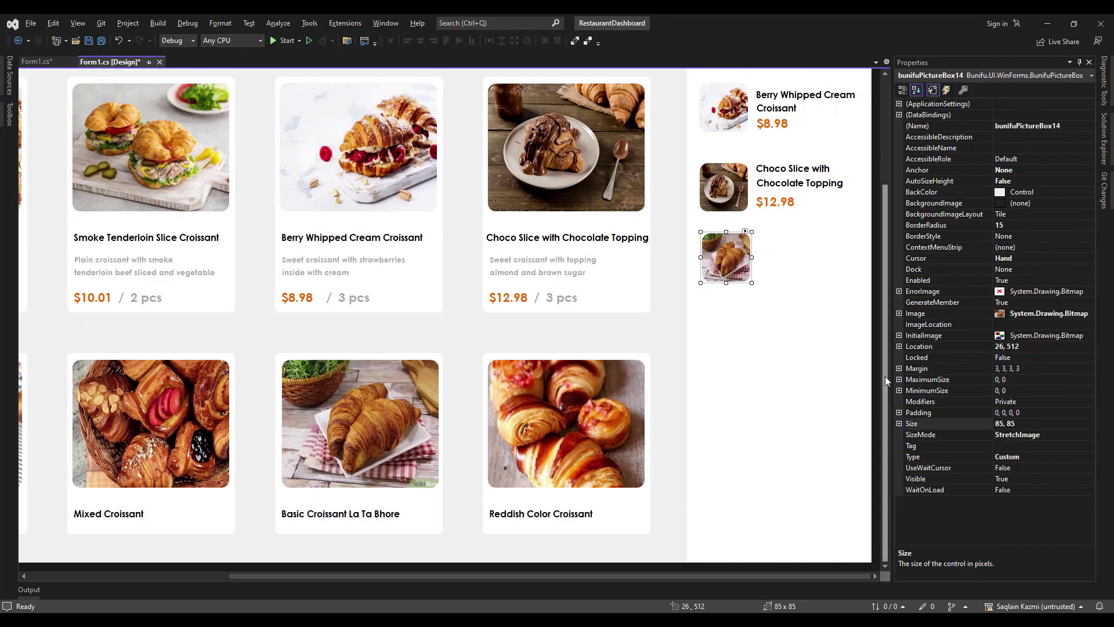
left_click_drag(886, 376, 885, 301)
left_click_drag(730, 358, 728, 370)
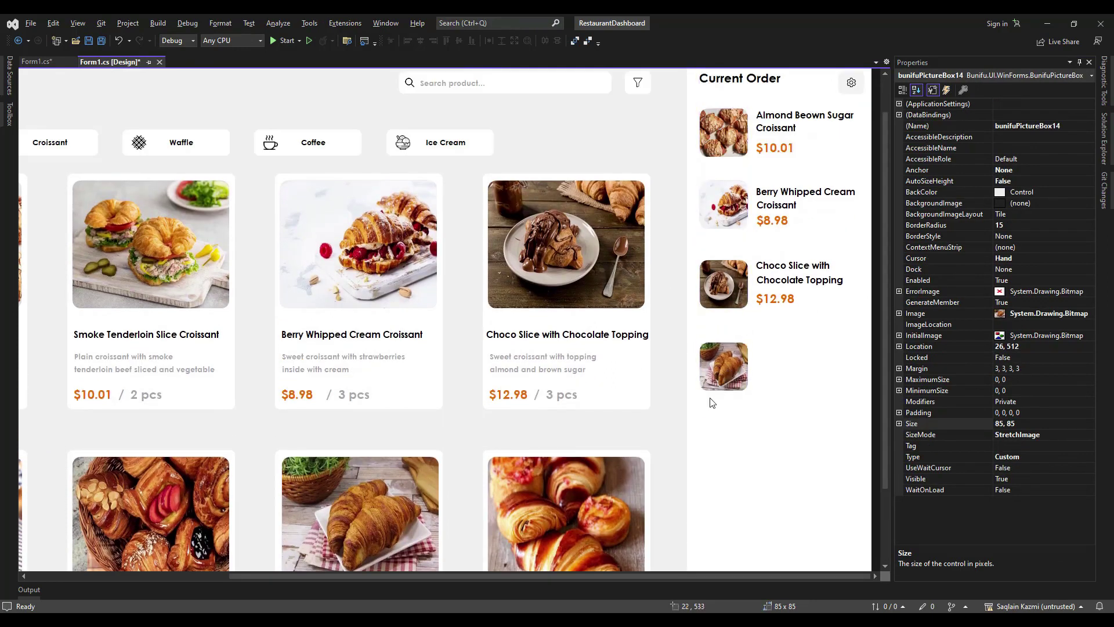
Copy the Basic Croissant La Ta Bhore title twice beside its small picture and split the text into "Basic Croissant La Ta" and "Bhore".
left_click_drag(884, 362, 885, 413)
left_click(387, 542)
left_click(797, 294)
key("ctrl+v")
left_click_drag(799, 278, 814, 308)
key("ctrl+v")
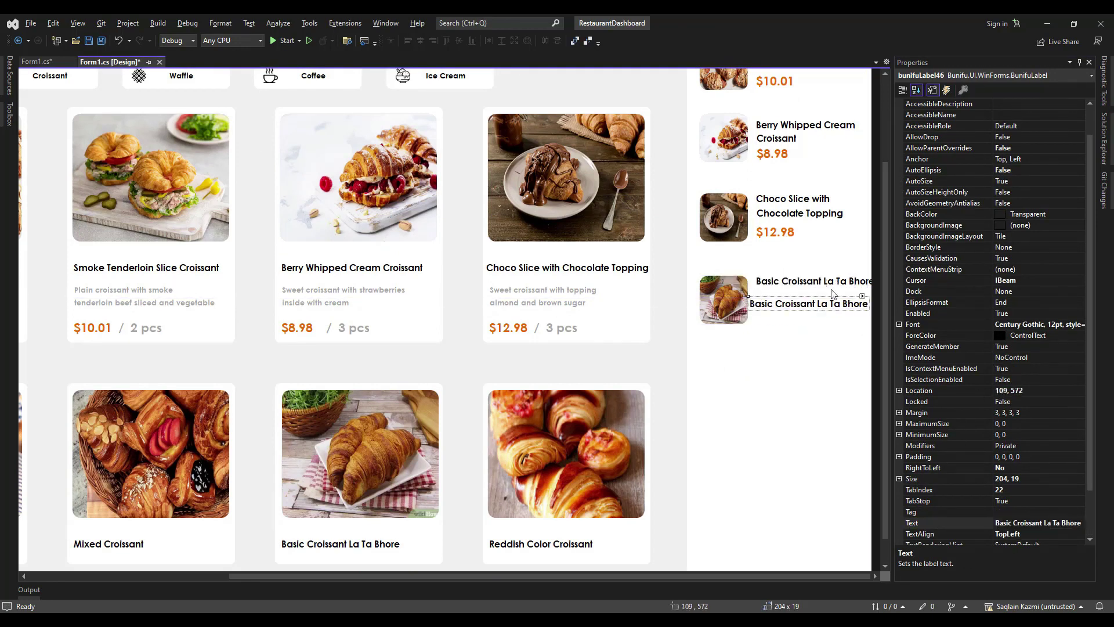
left_click(1056, 524)
left_click_drag(1058, 524, 997, 523)
left_click(835, 305)
key("BackSpace")
left_click(791, 327)
Align the "Bhore" line directly beneath "Basic Croissant La Ta" beside the basic croissant picture.
left_click(771, 303)
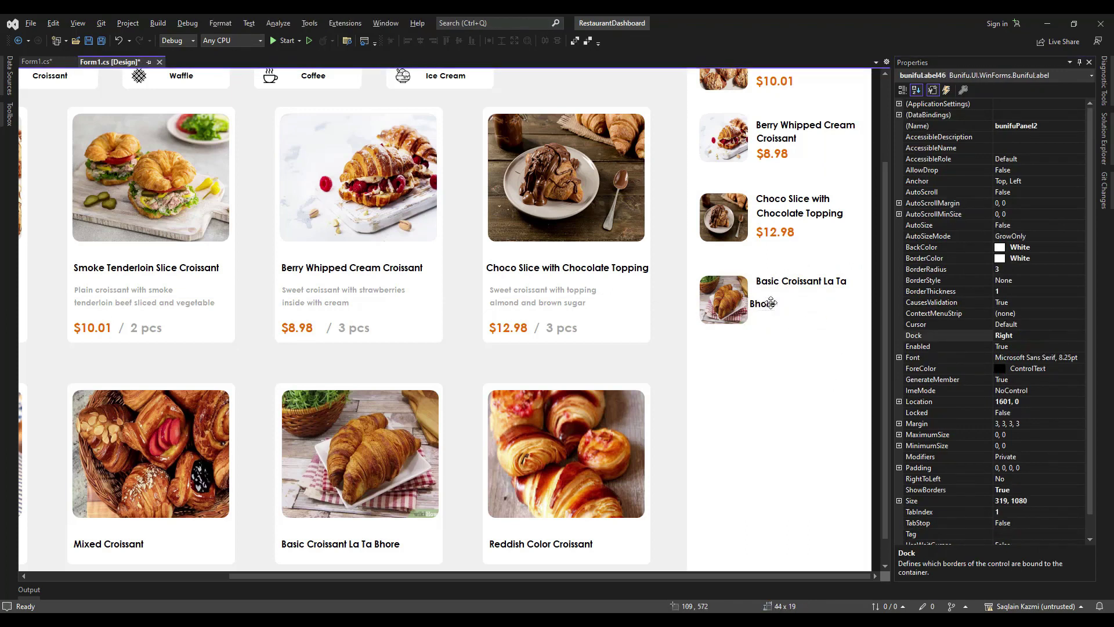
left_click_drag(770, 303, 772, 302)
scroll(1090, 452, "down", 2)
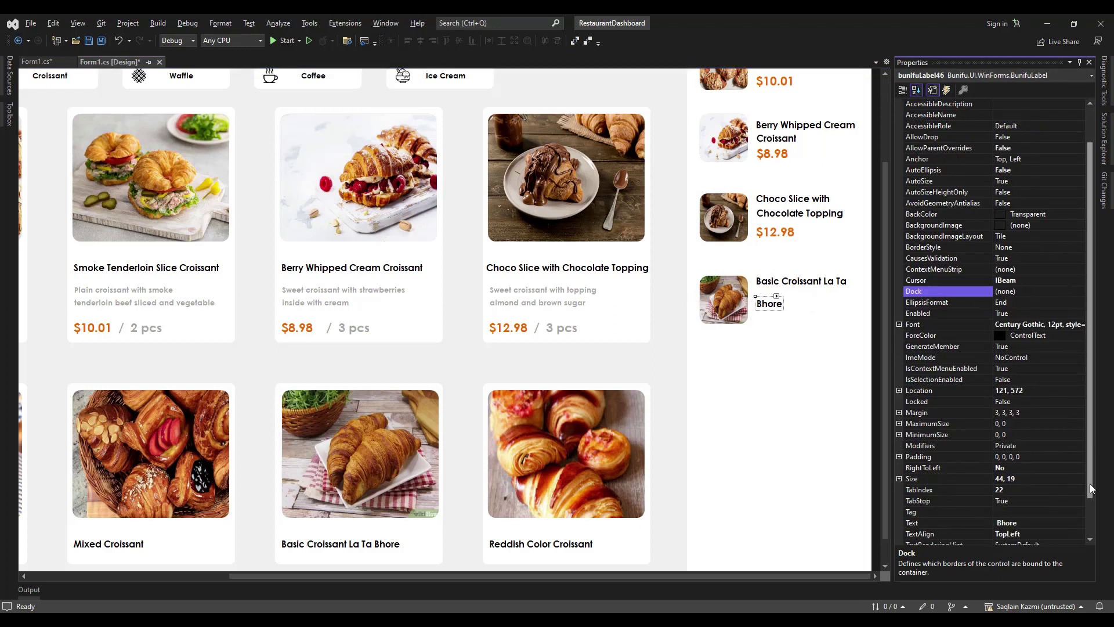
left_click(1027, 489)
left_click(788, 331)
mouse_move(775, 302)
left_mouse_down()
mouse_move(778, 282)
mouse_move(771, 299)
left_mouse_up()
left_click(782, 325)
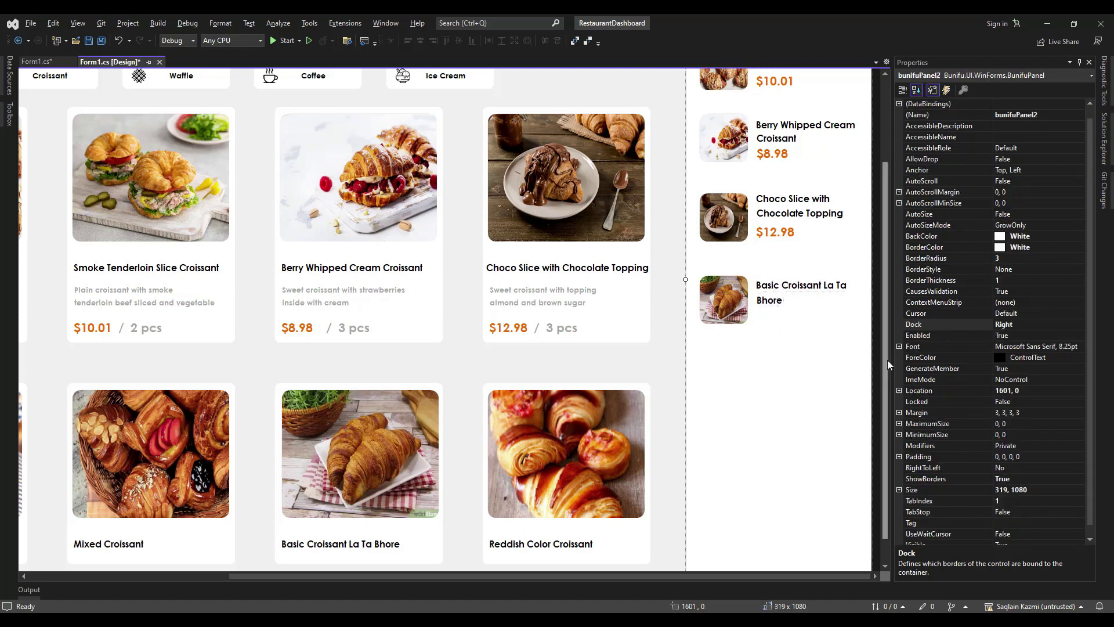
Make the vertical spacing between the four Current Order pictures equal.
left_click_drag(887, 360, 886, 273)
left_click_drag(714, 142, 723, 405)
left_click(559, 42)
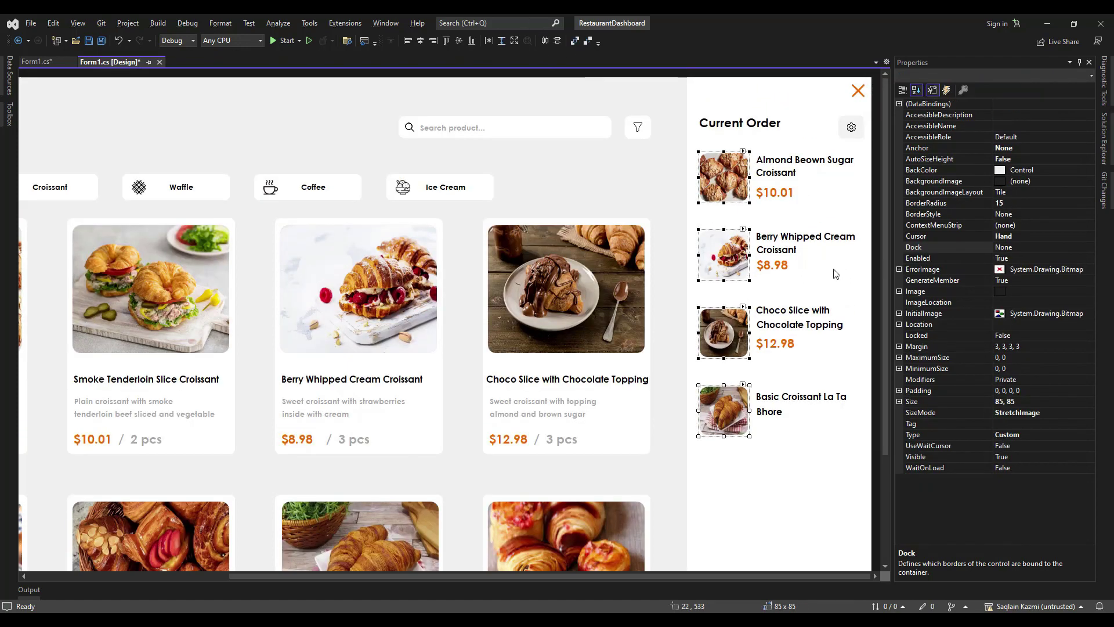
Check the title lines of the ordered items and nudge "Bhore" closer beneath "Basic Croissant La Ta".
left_click(775, 227)
left_click(774, 417)
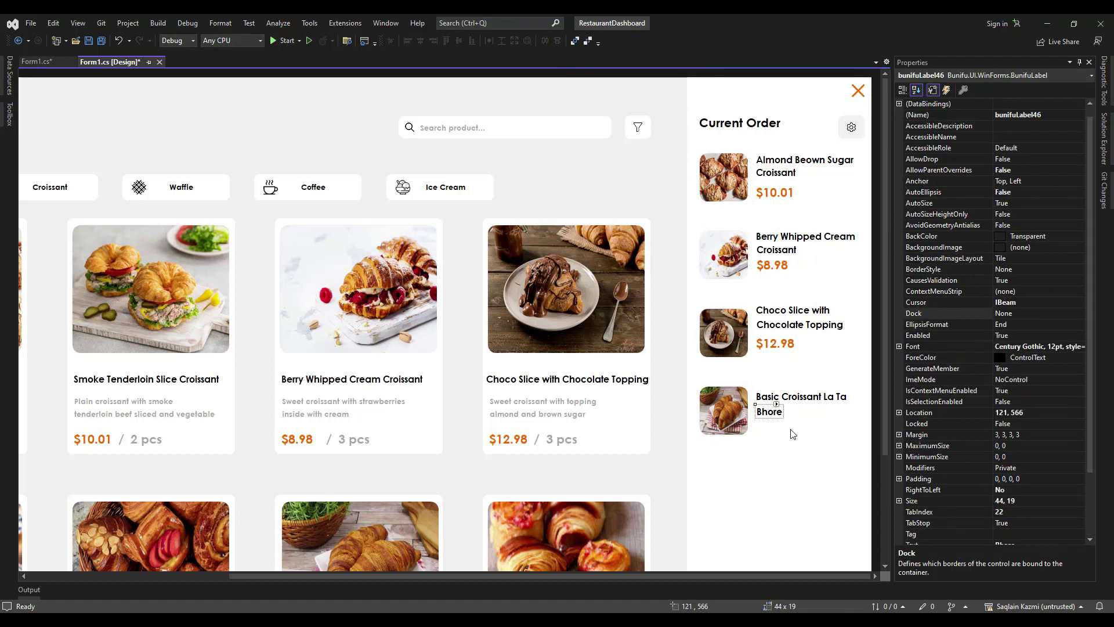
left_click(807, 326)
left_click_drag(1089, 430, 1090, 499)
left_click(1026, 468)
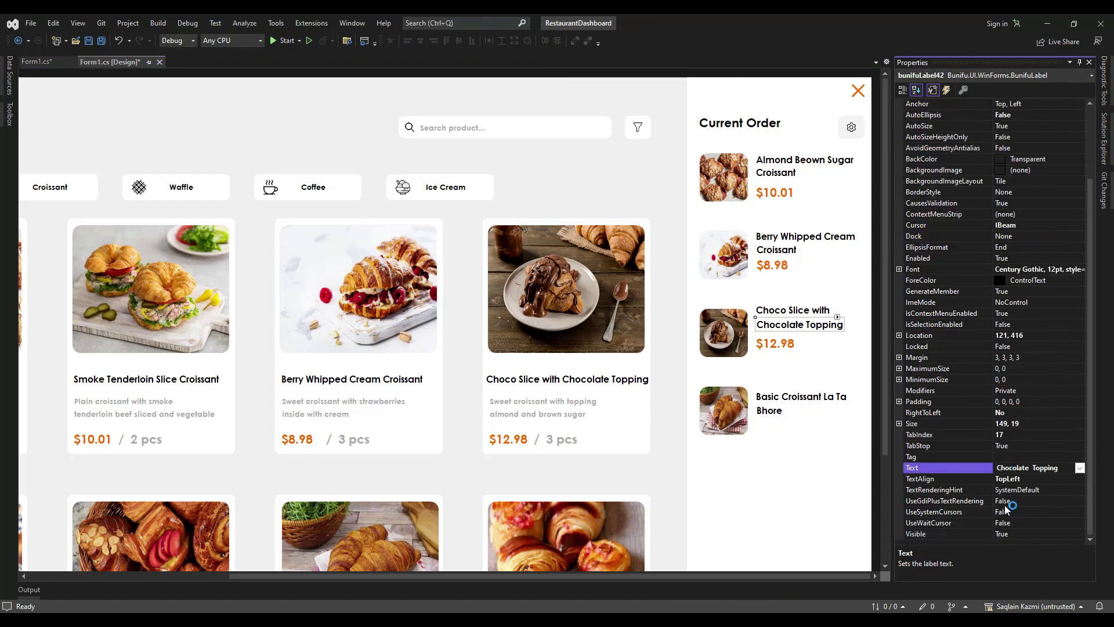
left_click(787, 334)
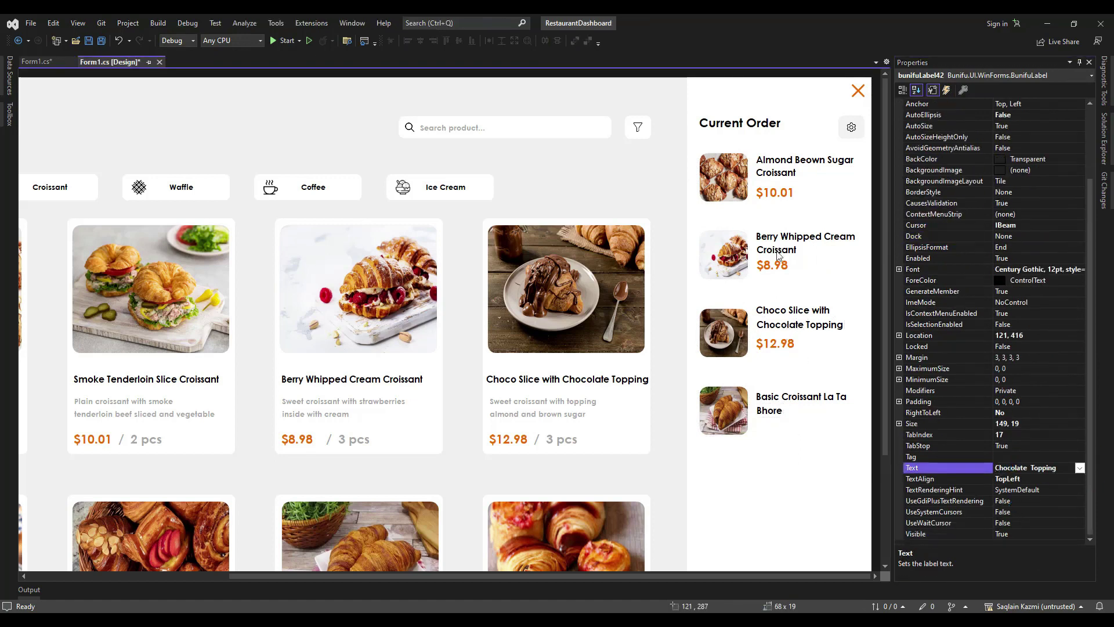
left_click(790, 398)
left_click(776, 414)
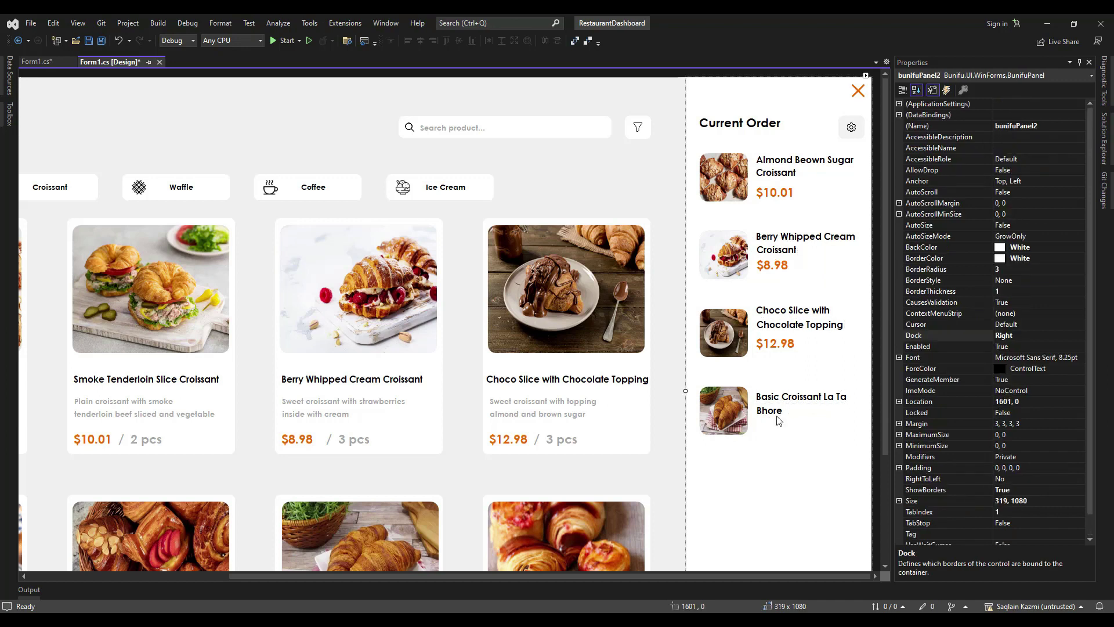
Duplicate the choco slice item's $12.98 price label and align the copy beneath the "Bhore" line.
left_click(782, 346)
key("ctrl+c")
left_click(764, 463)
key("ctrl+v")
left_click_drag(787, 391, 780, 429)
key("Right")
key("Right")
key("Up")
Set the basic croissant item's price text to $5.58.
left_click_drag(1089, 430, 1089, 485)
left_click(1030, 492)
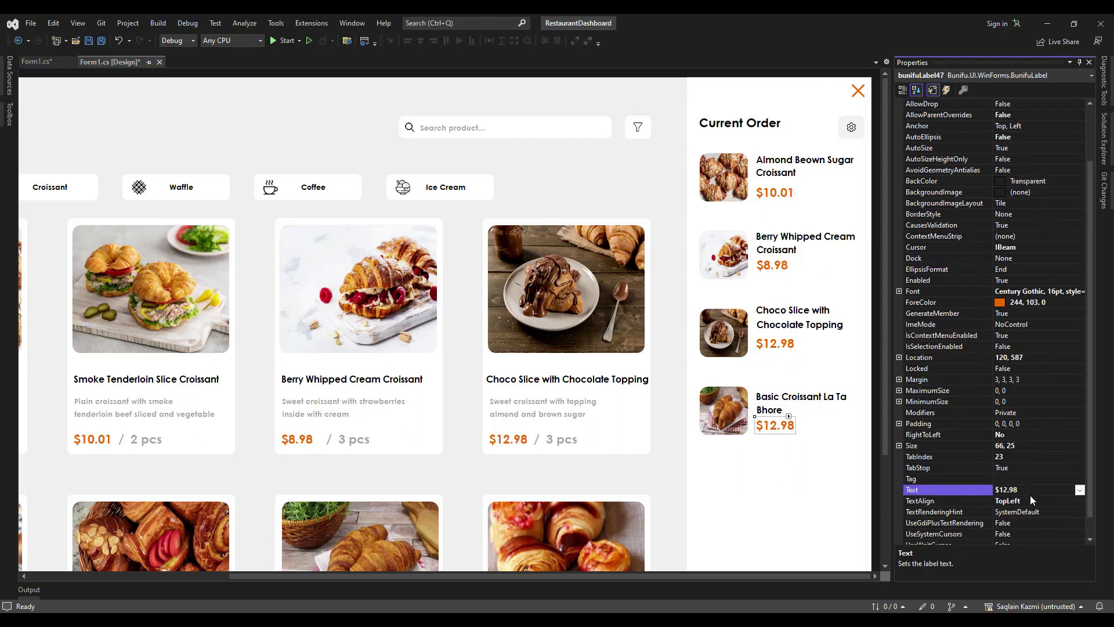
type("$5.58")
key("Return")
left_click(772, 476)
Add a Bunifu panel about 281 × 209 below the ordered items and set its border radius to 15.
scroll(886, 531, "down", 3)
mouse_move(886, 531)
left_mouse_down()
mouse_move(885, 479)
mouse_move(885, 519)
left_mouse_up()
left_click_drag(780, 576, 823, 576)
left_click(9, 115)
type("pan")
left_click(63, 111)
left_click(758, 376)
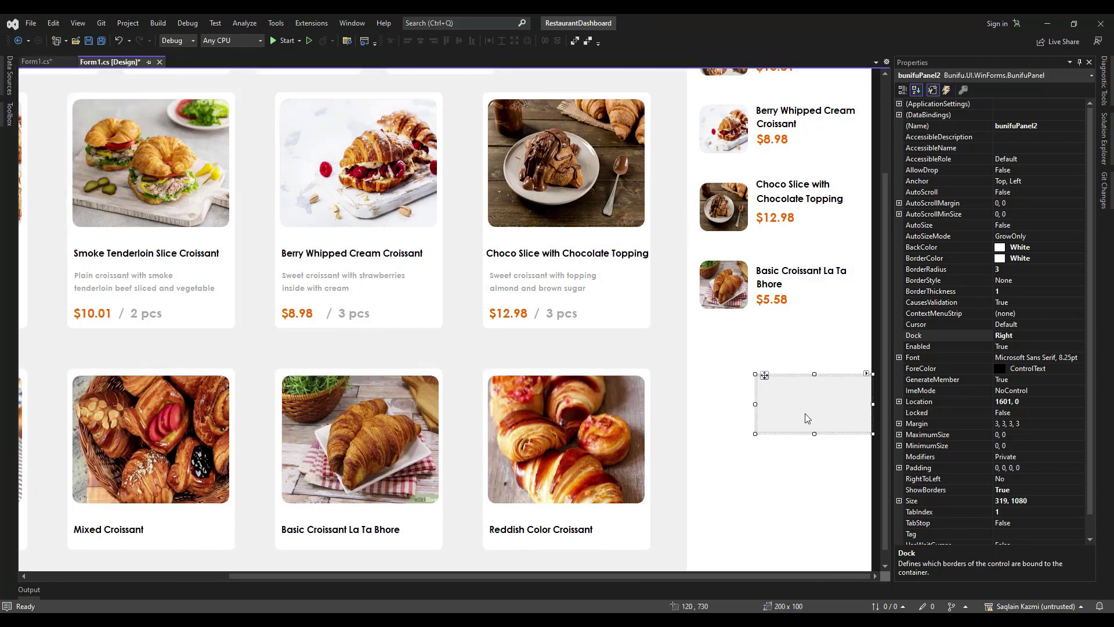
left_click_drag(760, 378, 709, 369)
left_click_drag(818, 427, 862, 489)
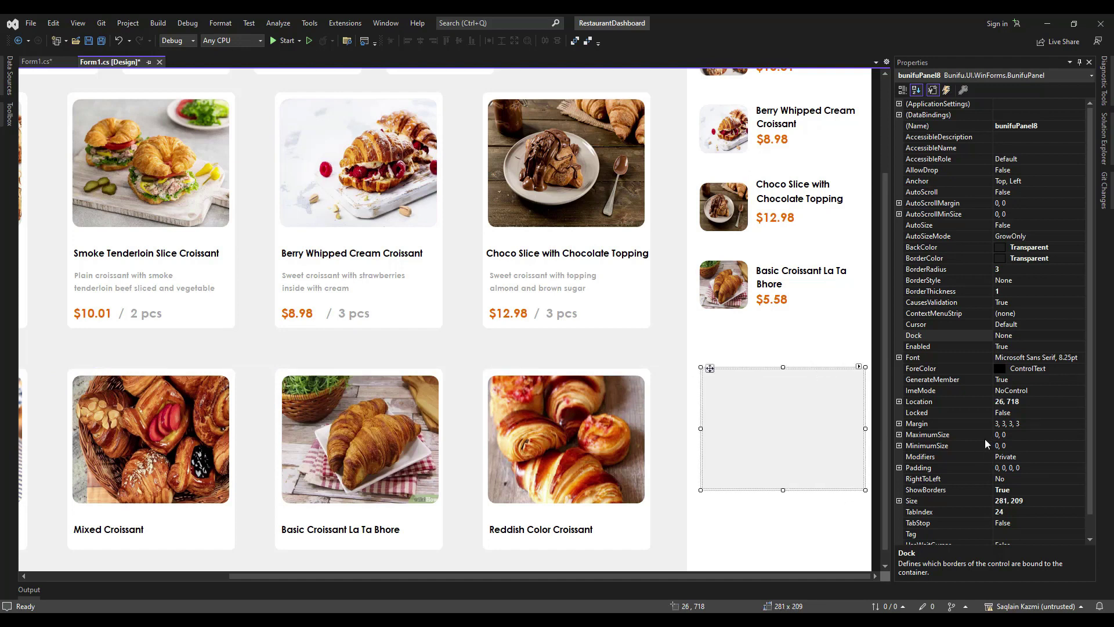
left_click(1012, 269)
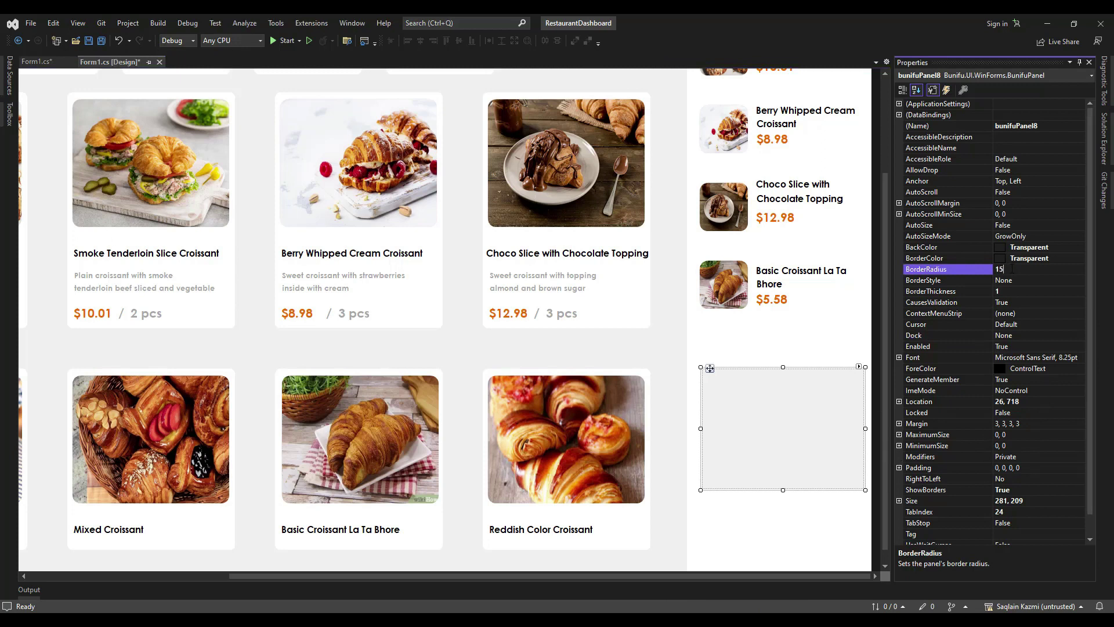
left_click(717, 326)
Copy the gray "Discover whatever you need easily" label into the new rounded panel.
left_click_drag(722, 575, 561, 571)
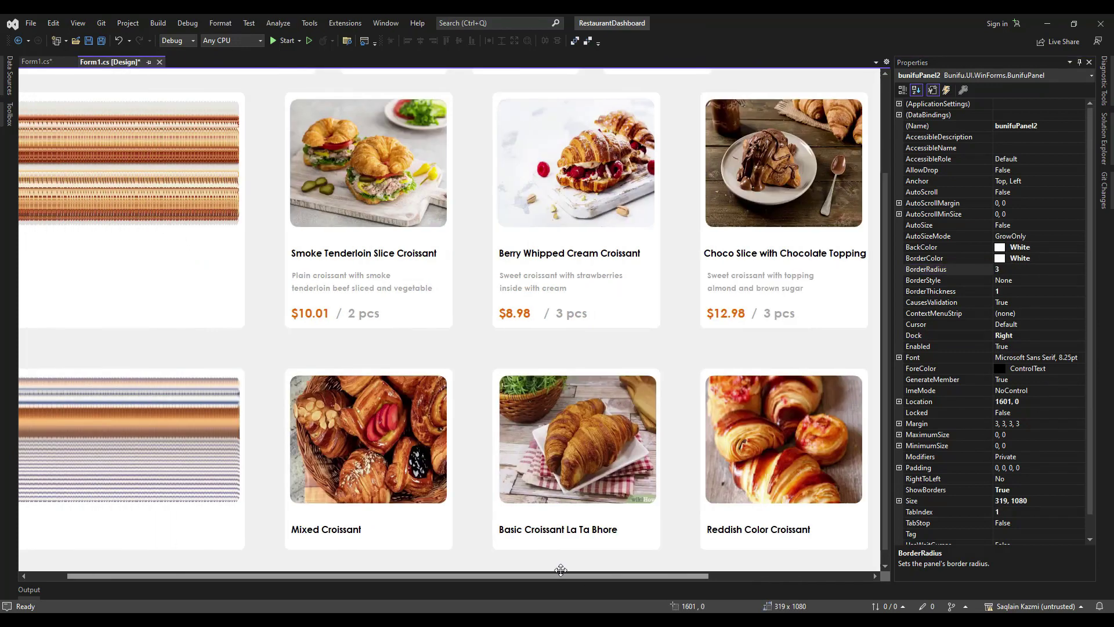
left_click_drag(884, 253, 885, 169)
left_click(170, 127)
left_click_drag(648, 576, 834, 586)
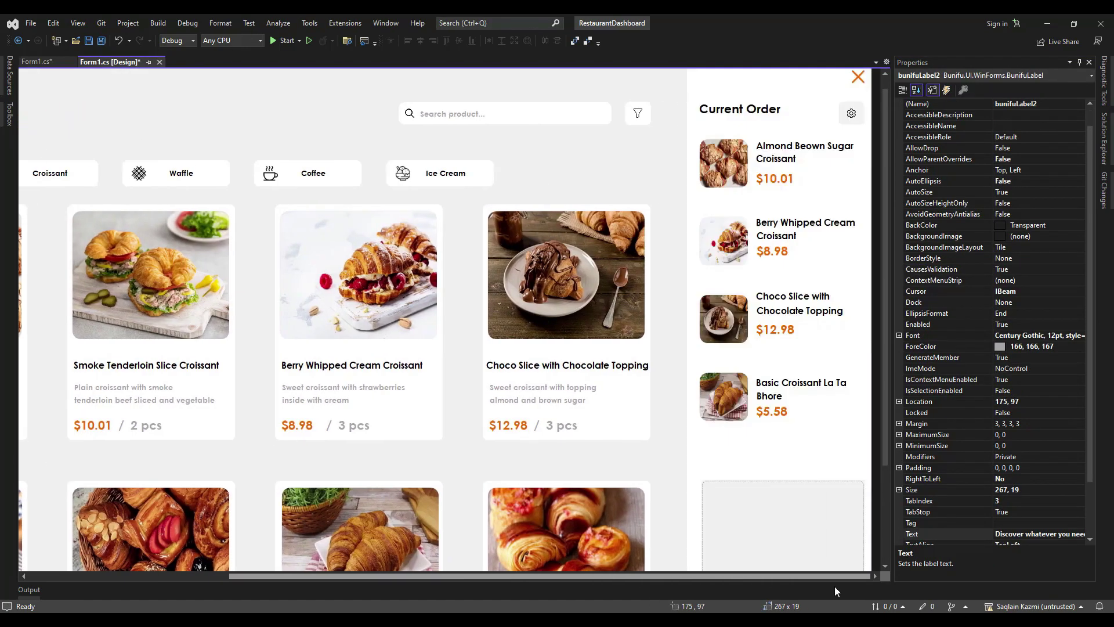
left_click(791, 522)
key("ctrl+v")
Change the copied gray label's text to "Subtotal" and move it to the summary panel's upper left.
left_click_drag(1089, 415, 1095, 498)
left_click(1057, 467)
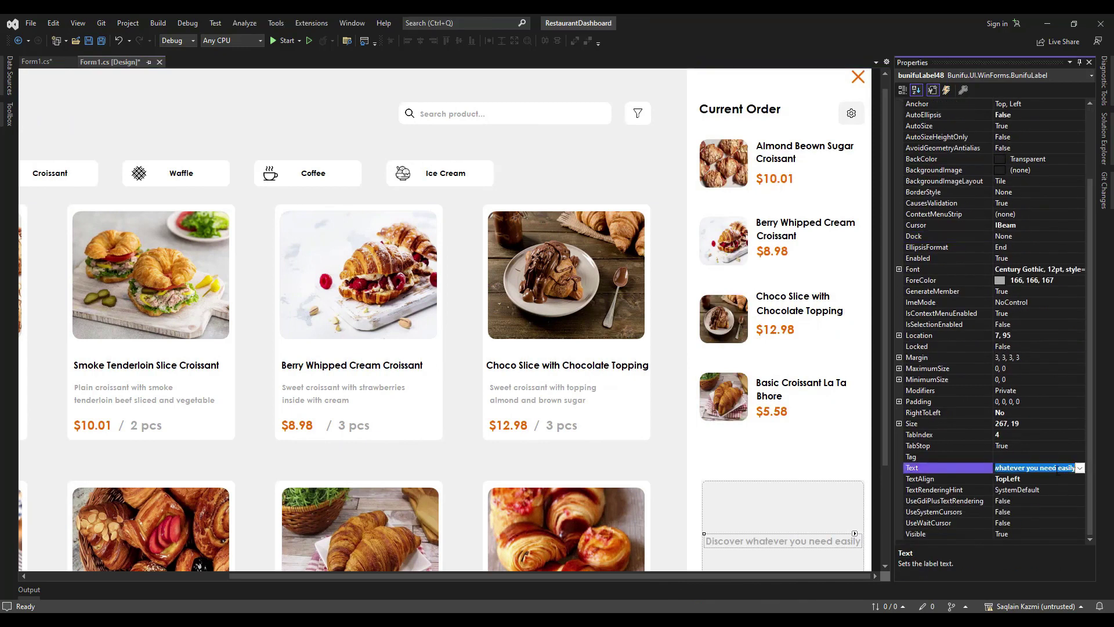
type("Subtotal")
key("Return")
left_click_drag(727, 541, 732, 507)
Copy the black "Bhore" label into the summary panel, place it opposite Subtotal and set its text to $37.61.
left_click(775, 396)
key("ctrl+c")
left_click(782, 497)
key("ctrl+v")
left_click_drag(790, 540, 846, 510)
left_click_drag(1090, 456, 1090, 508)
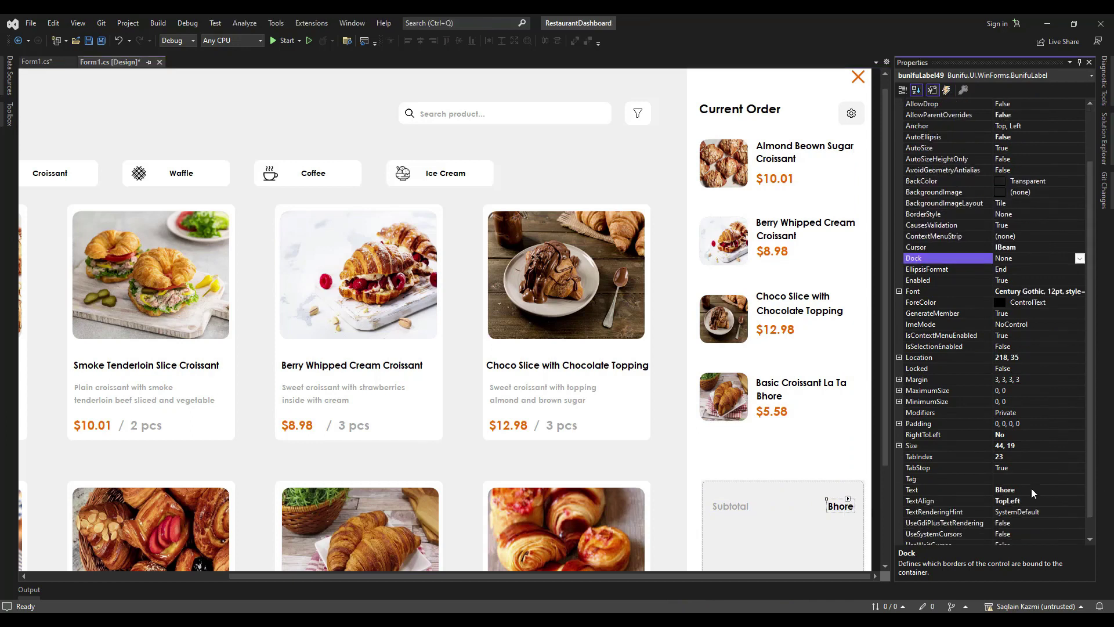
left_click(1032, 491)
type("$37.61")
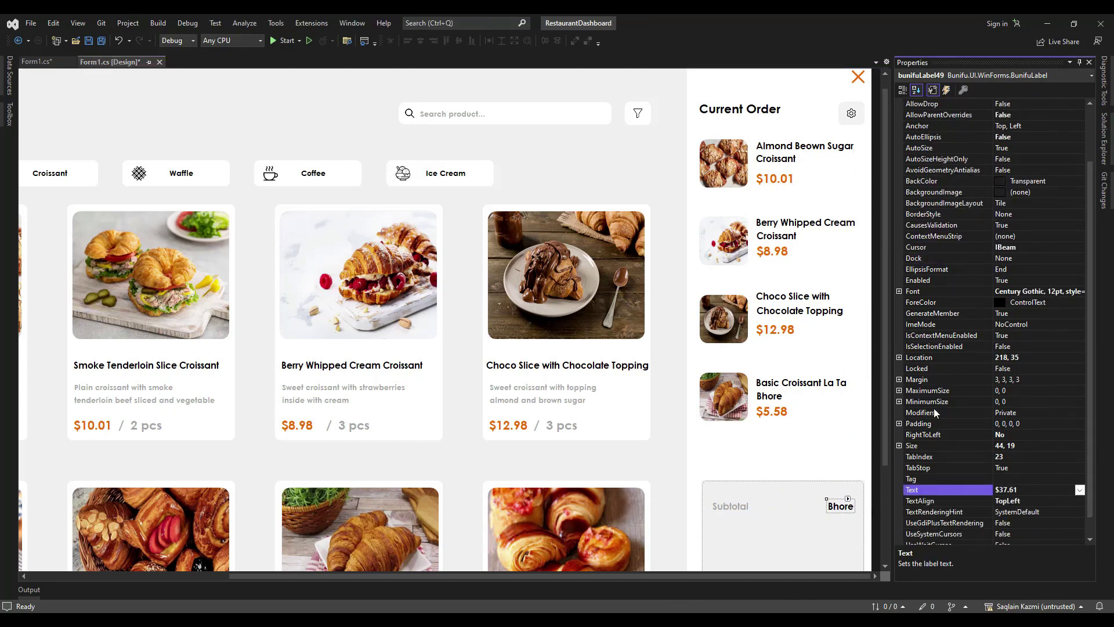
left_click(736, 502)
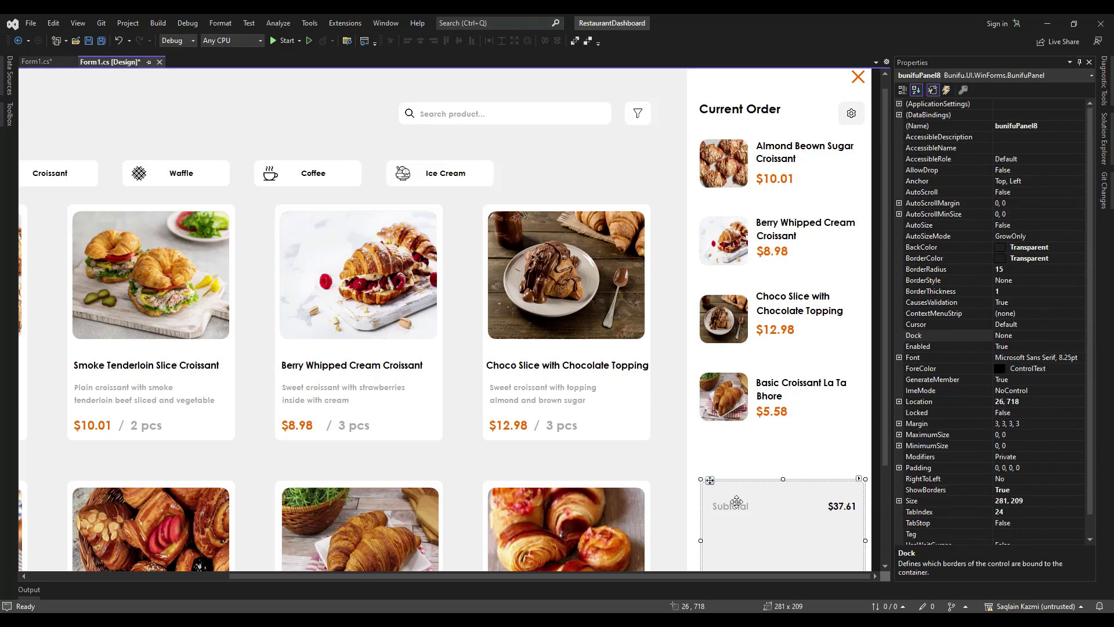
Nudge the Subtotal label and $37.61 amount inward and duplicate the pair twice below as two more rows.
left_click(844, 509)
left_click(741, 507)
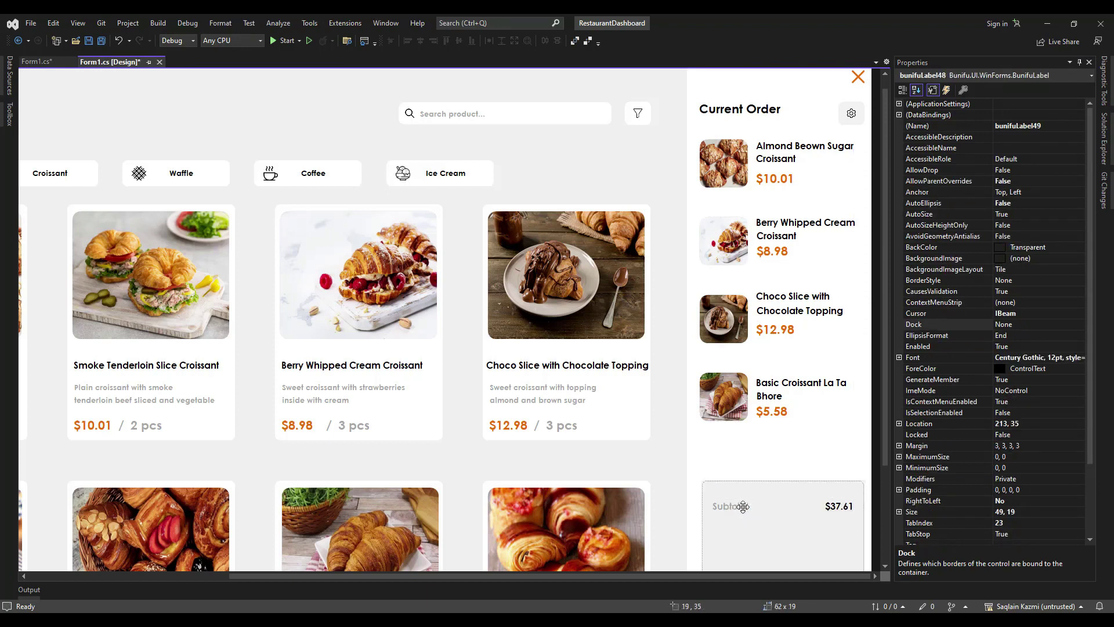
double_click(842, 527)
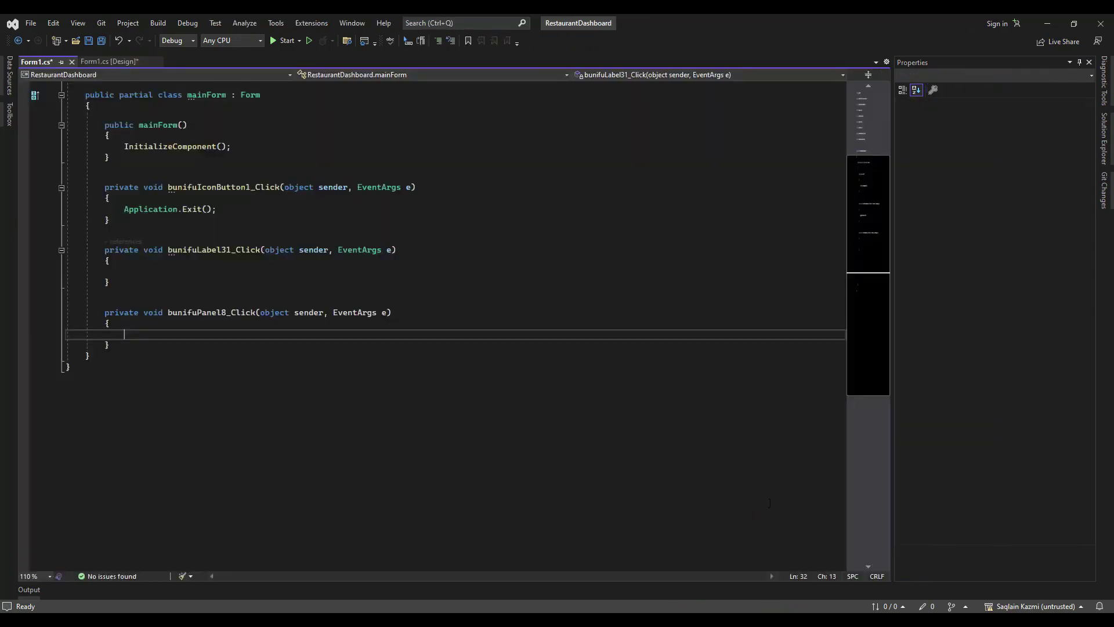
left_click(109, 61)
left_click(732, 502)
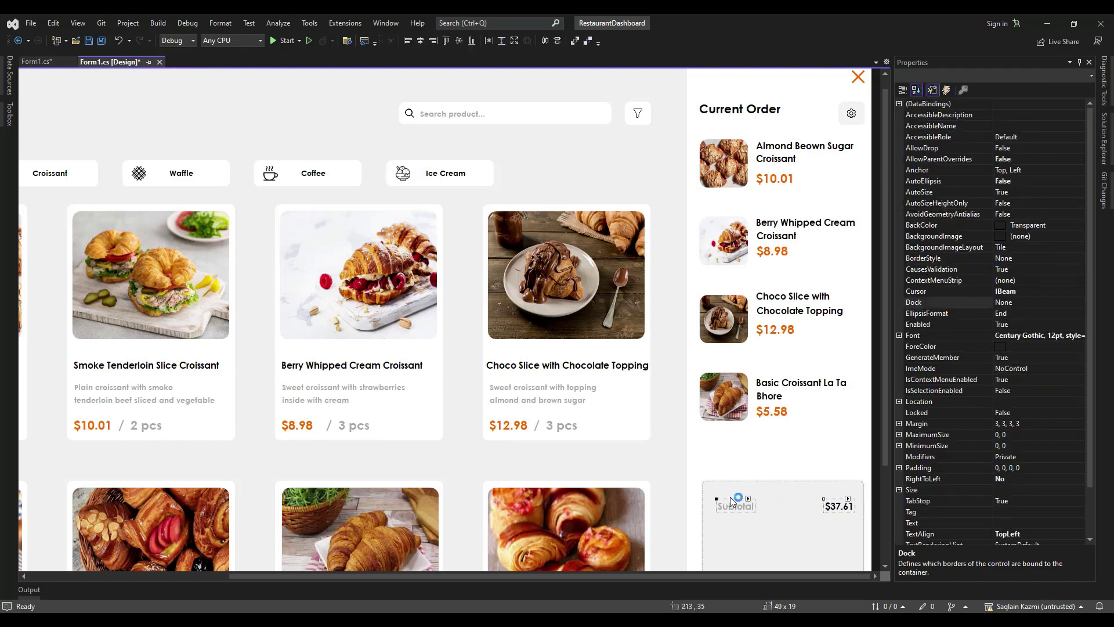
left_click_drag(732, 502, 736, 544)
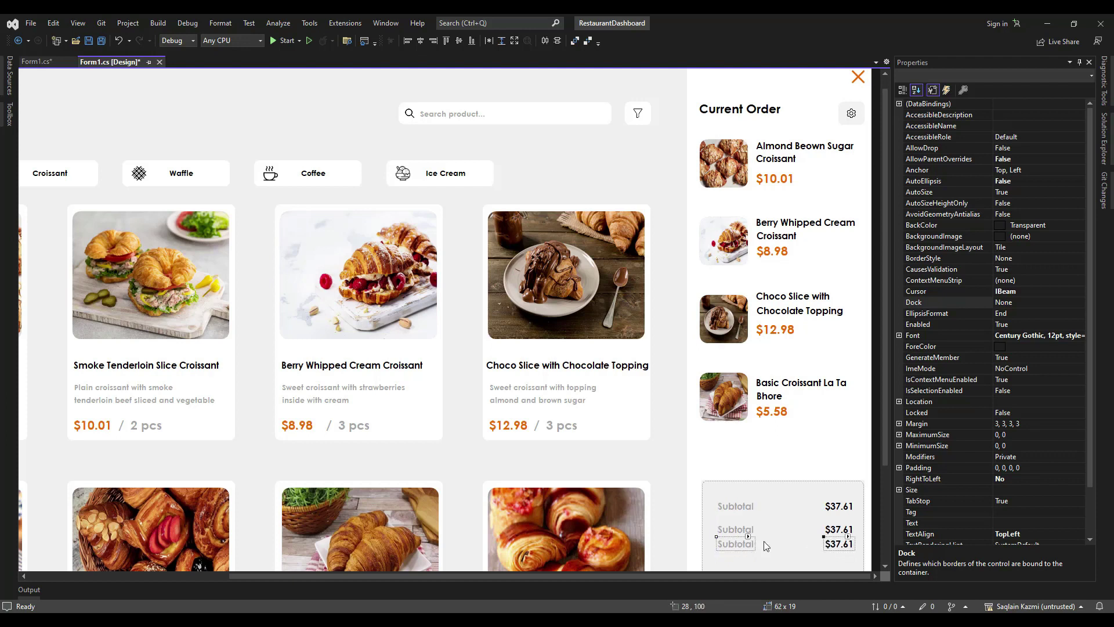
Move the second and third Subtotal and $37.61 rows up so all three rows are evenly spaced.
left_click(735, 529)
left_click(836, 529, "ctrl")
left_click_drag(834, 534, 739, 540)
key("Down")
key("Down")
key("Down")
key("Down")
key("Down")
key("Up")
key("Up")
key("Up")
key("Up")
key("Up")
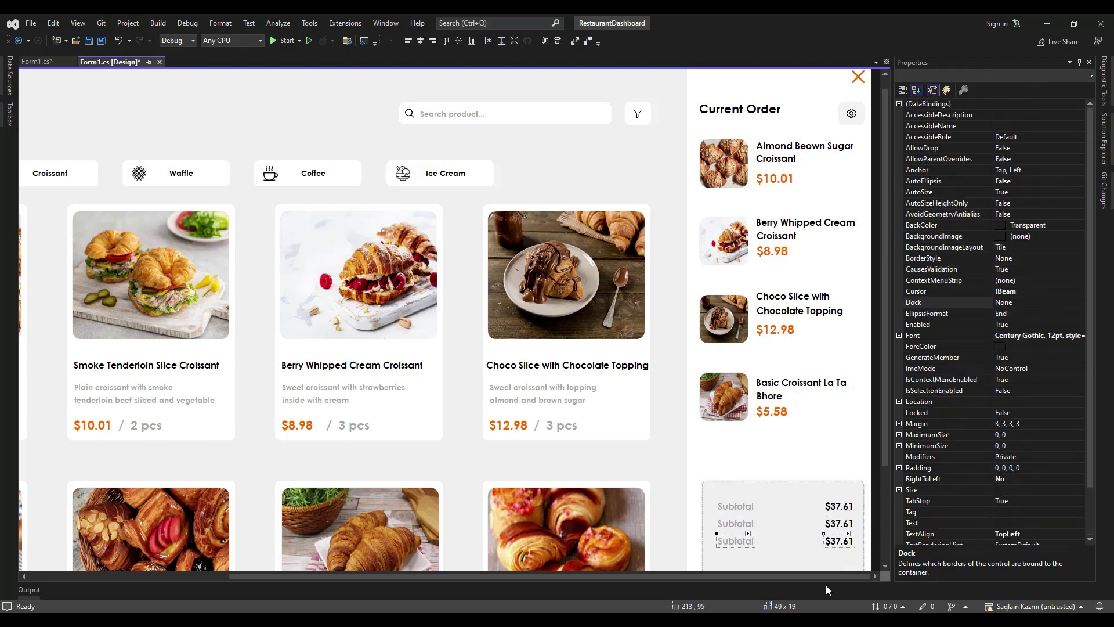
left_click_drag(741, 494, 835, 540)
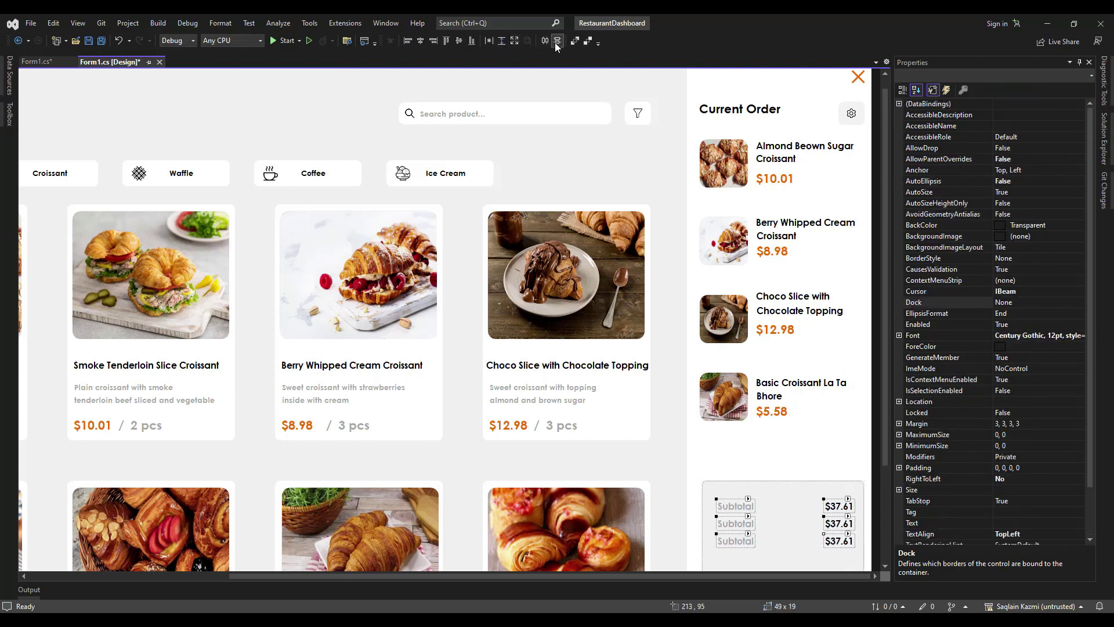
left_click(740, 500)
left_click_drag(741, 500, 745, 547)
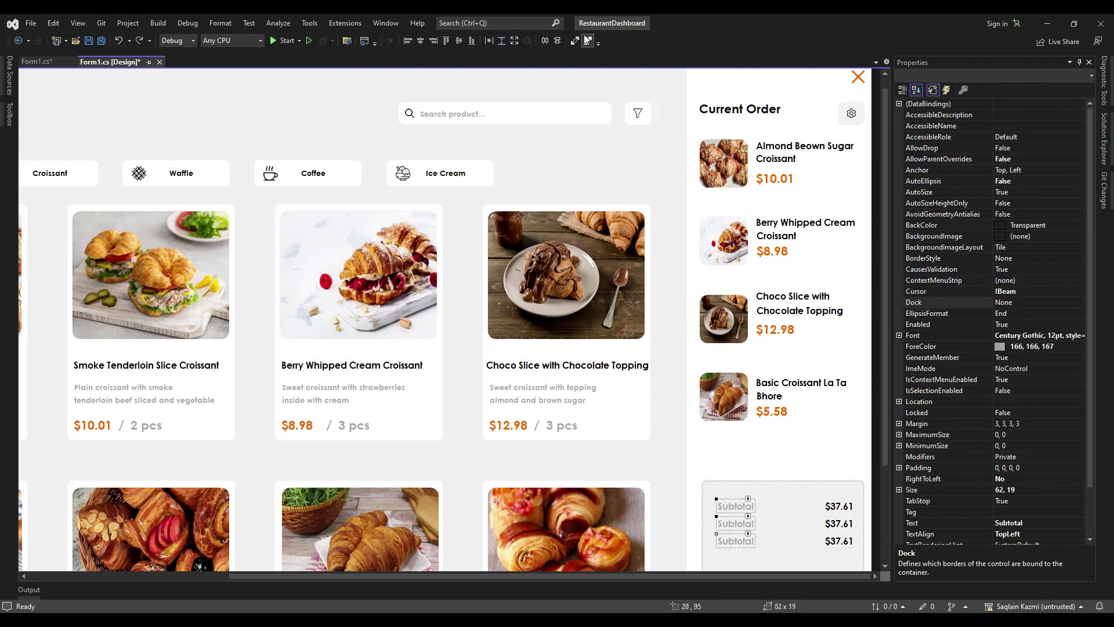
left_click_drag(833, 498, 836, 545)
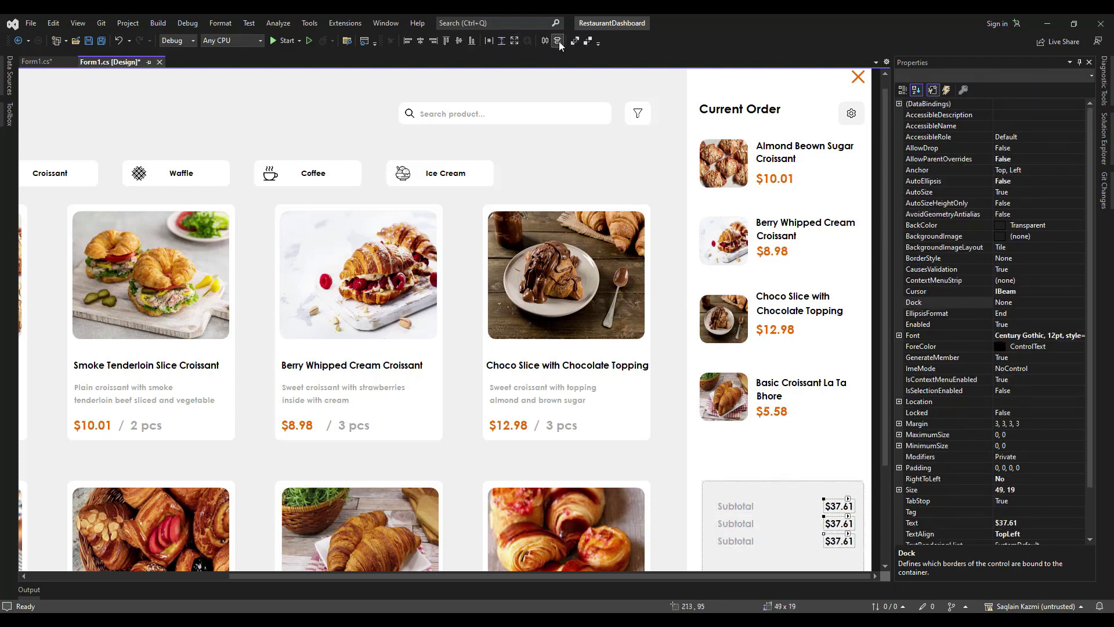
Set the second summary row's label to "Discount sales" and its amount to $5.00.
left_click(735, 523)
scroll(1041, 467, "down", 2)
left_click(1041, 467)
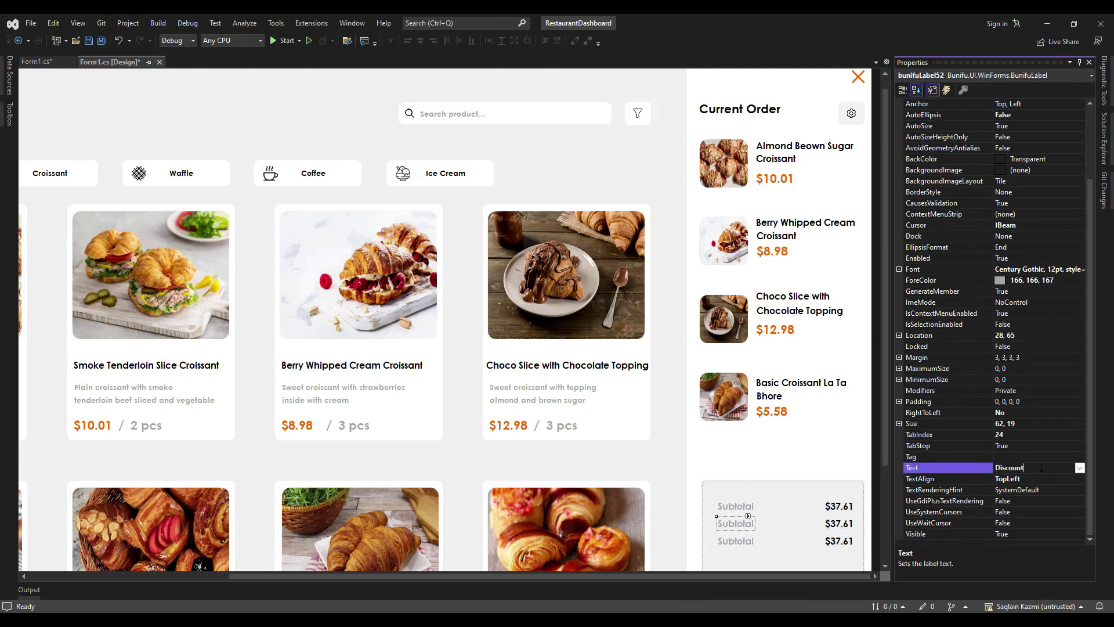
left_click(843, 524)
left_click(1025, 467)
left_click(1023, 460)
left_click_drag(1022, 467, 999, 471)
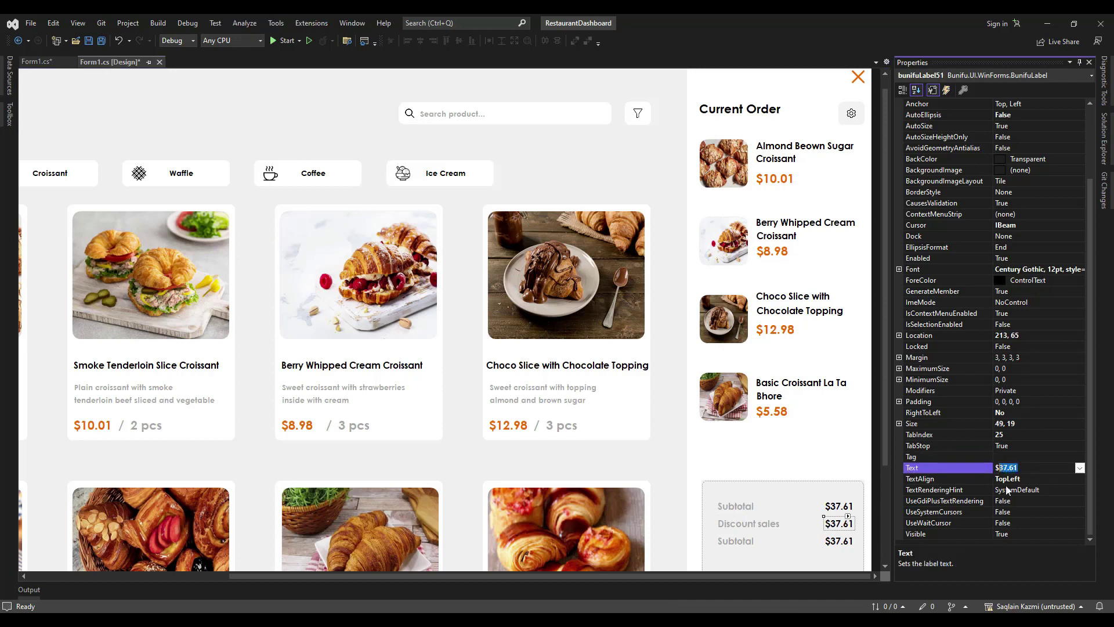
type("5.00")
Set the third summary row's amount to $2.25 and its label to "Total sales tax".
left_click(839, 541)
left_click(1035, 467)
left_click_drag(1035, 467, 1000, 467)
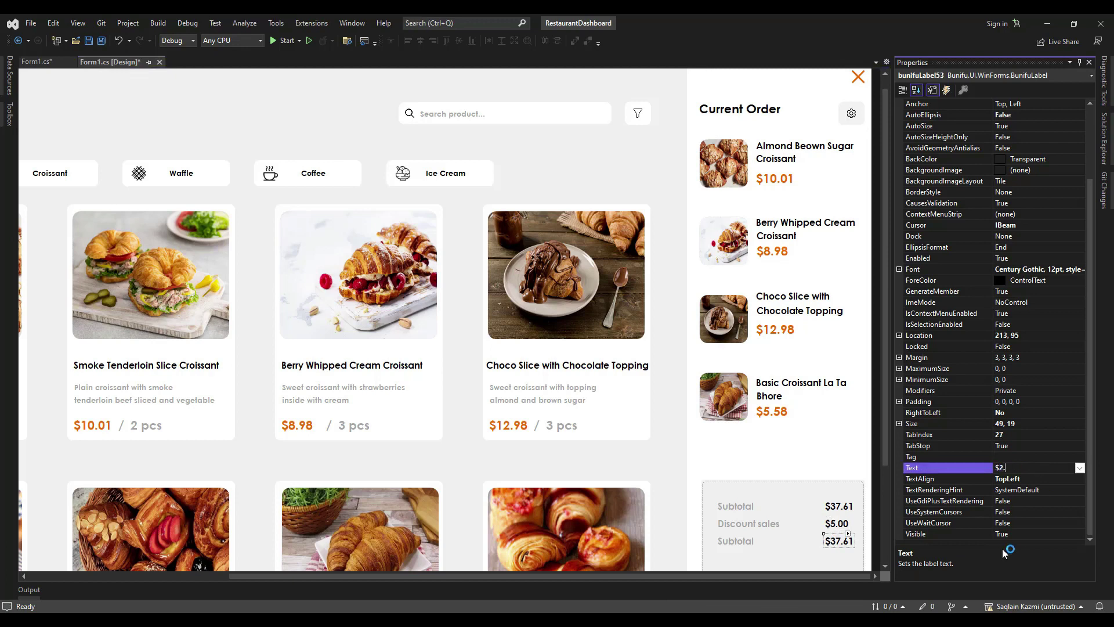
left_click(734, 542)
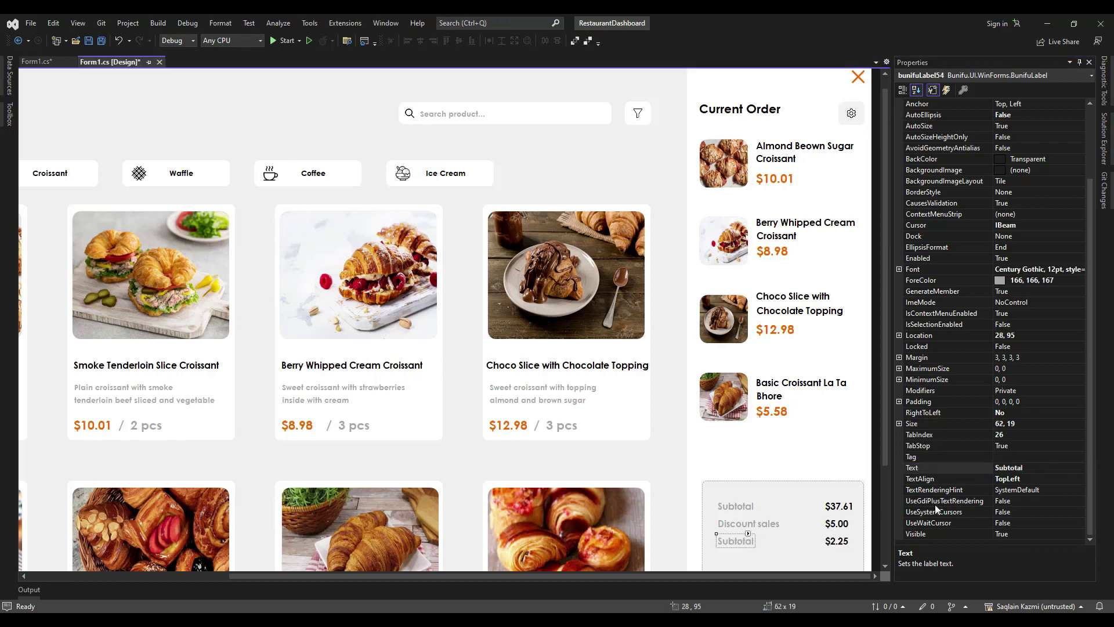
left_click(1034, 467)
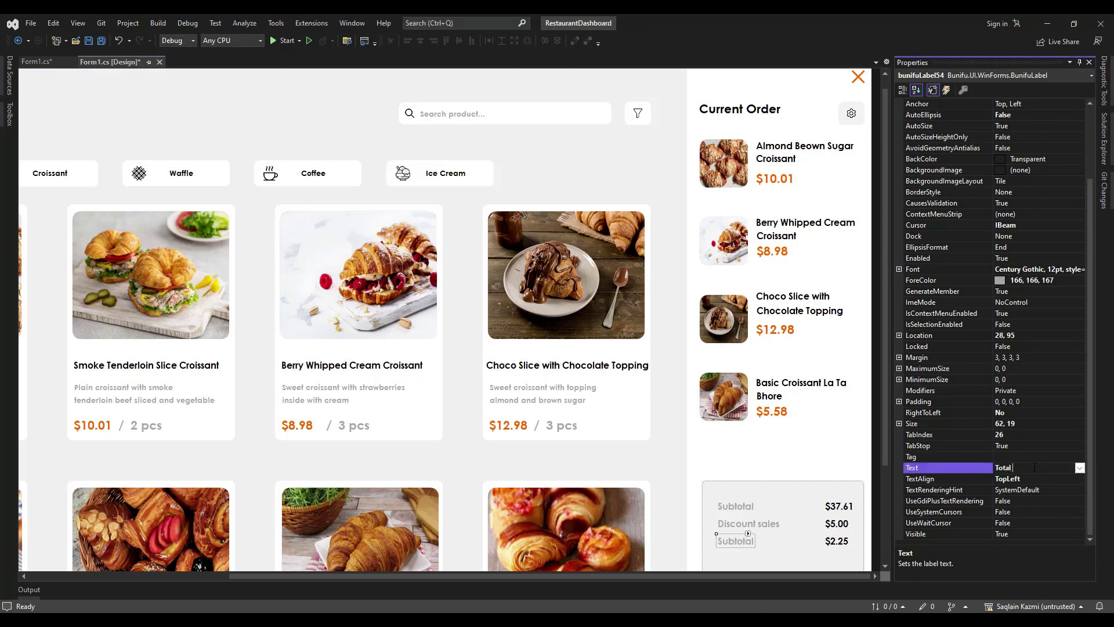
left_click(825, 472)
Add a horizontal Bunifu separator to the summary panel below the Total sales tax row.
left_click_drag(883, 422, 886, 524)
left_click(9, 114)
type("sep")
left_click_drag(49, 99, 856, 439)
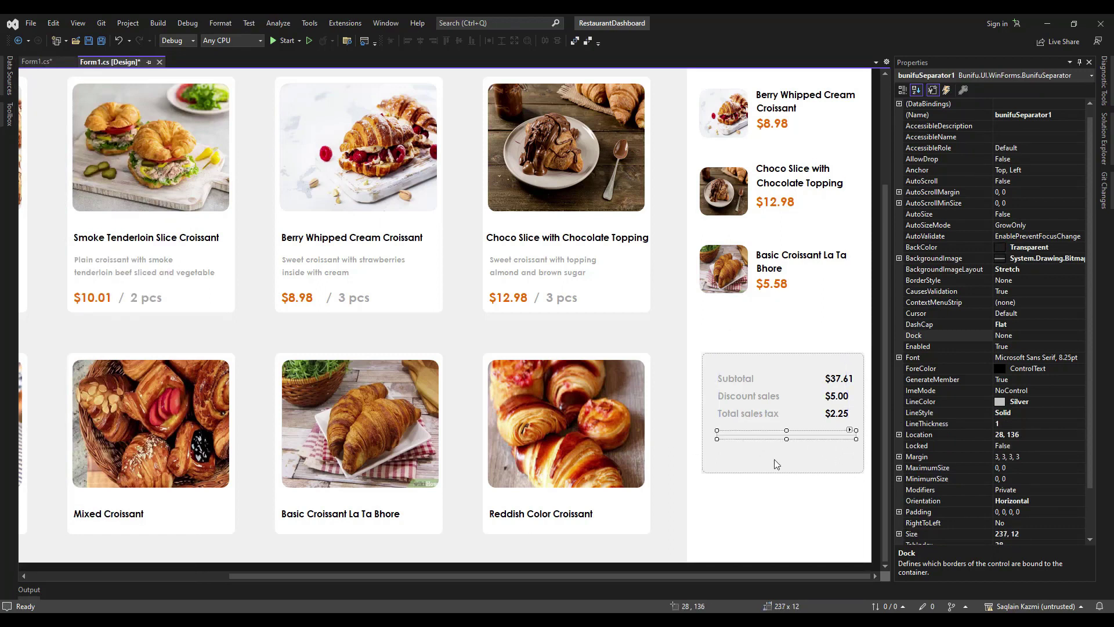
Widen the separator to 262 x 16 and center it in the summary panel at 9, 136.
left_click_drag(717, 439, 702, 441)
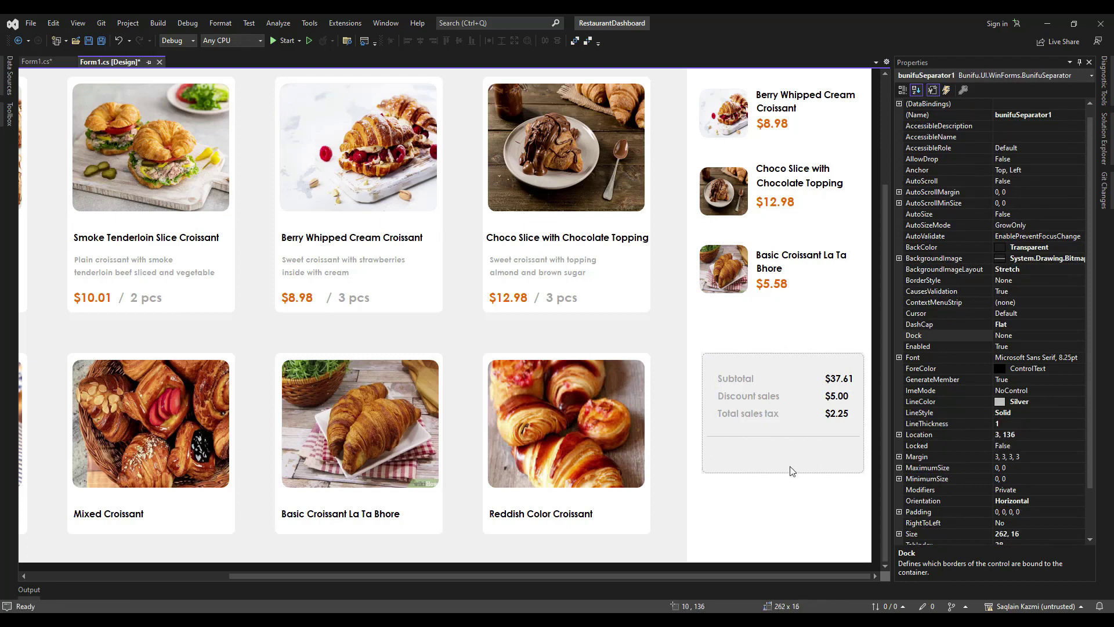
key("Left")
key("Left")
key("Left")
key("Left")
key("Left")
key("Left")
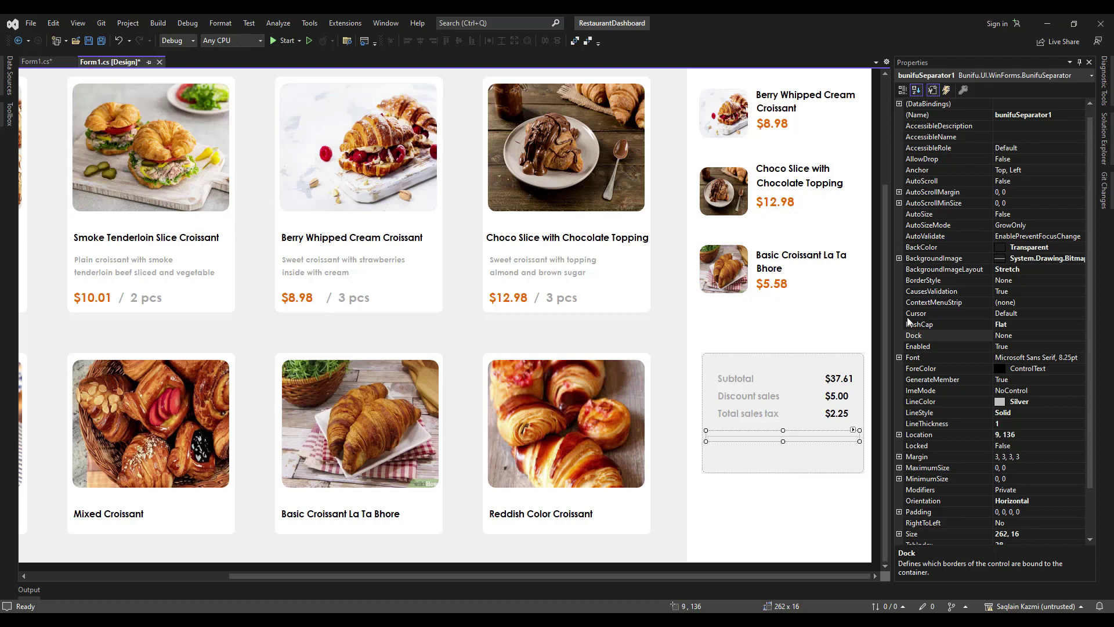
Copy the Current Order heading into the summary panel below the separator, change its text to "Total" and align it with the row labels.
left_click_drag(885, 318, 886, 222)
left_click(738, 112)
left_click_drag(885, 173, 885, 290)
key("ctrl+v")
left_click_drag(795, 433, 753, 451)
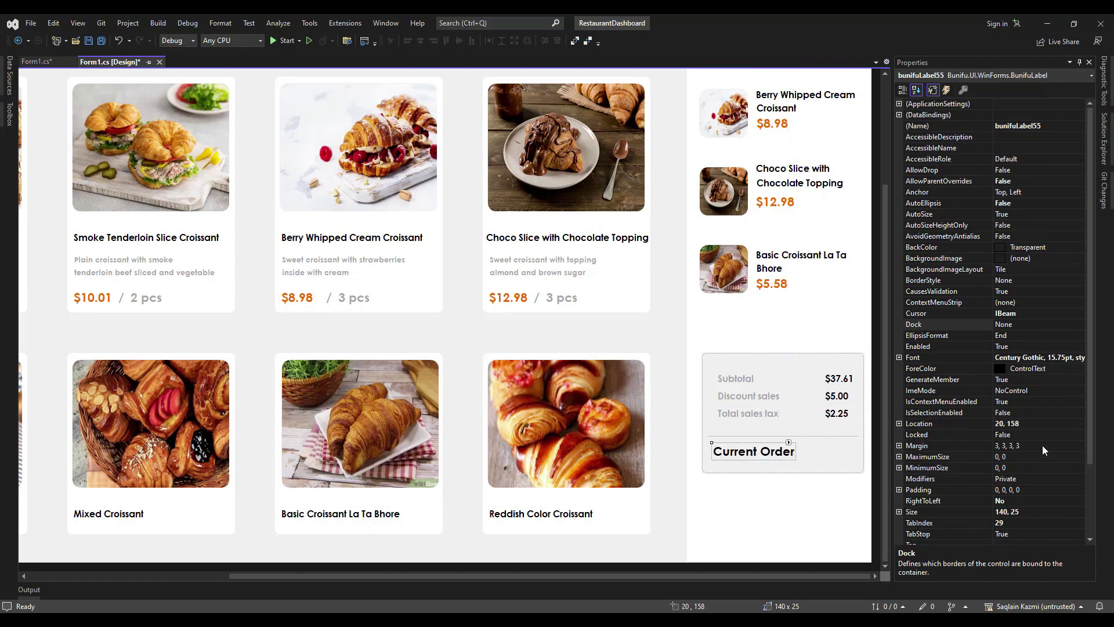
left_click_drag(1089, 377, 1088, 447)
left_click(1049, 467)
type("T")
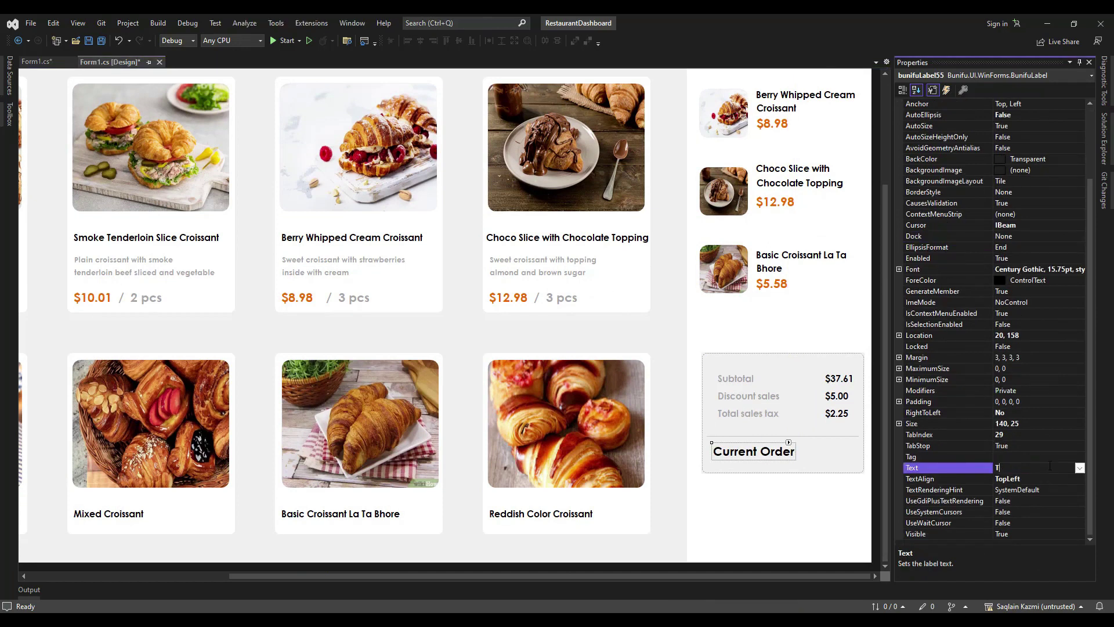
key("Return")
left_click_drag(738, 453, 743, 454)
Duplicate the Total label opposite the original, set its text to $34.86 and position it at 199, 158.
key("ctrl+c")
key("ctrl+v")
left_click_drag(782, 412, 838, 451)
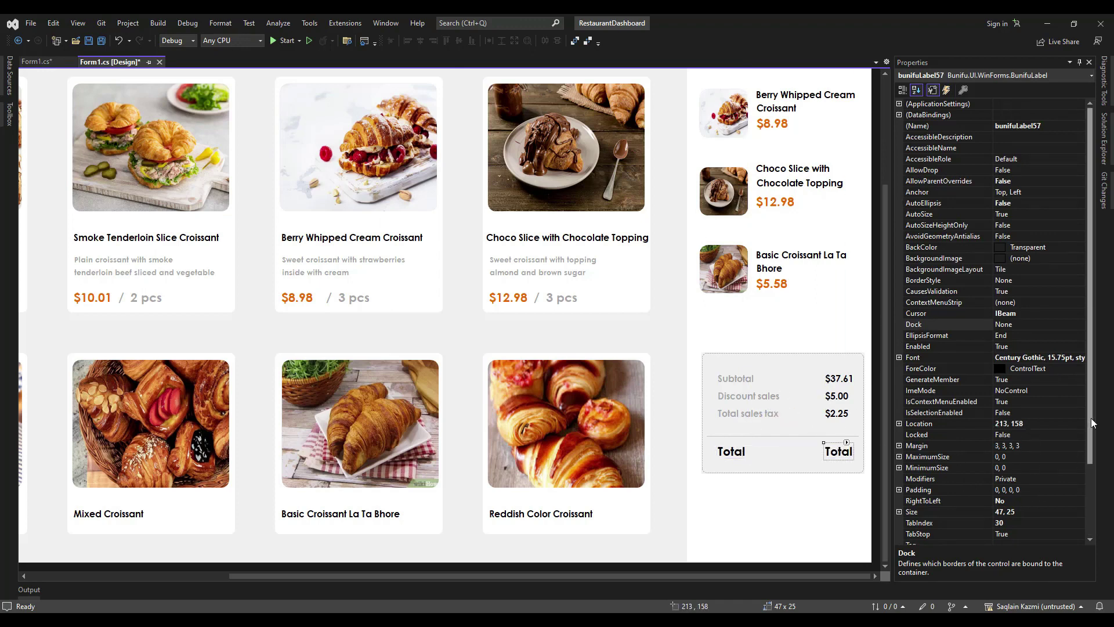
scroll(1090, 418, "down", 2)
left_click(1030, 478)
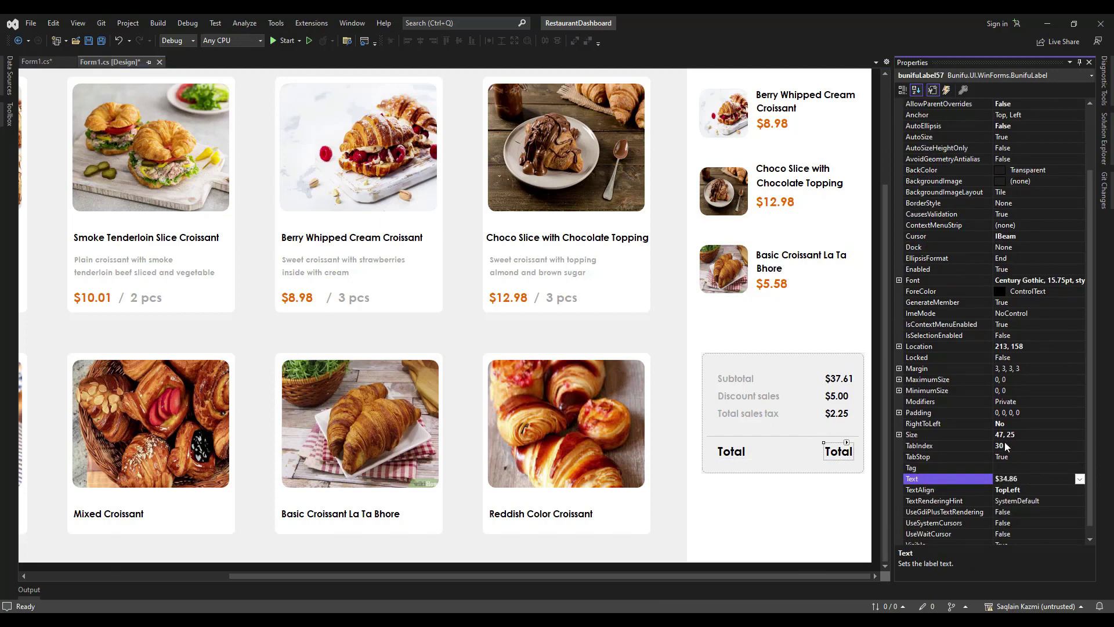
type("$34.86")
left_click(837, 455)
left_click_drag(833, 454, 830, 453)
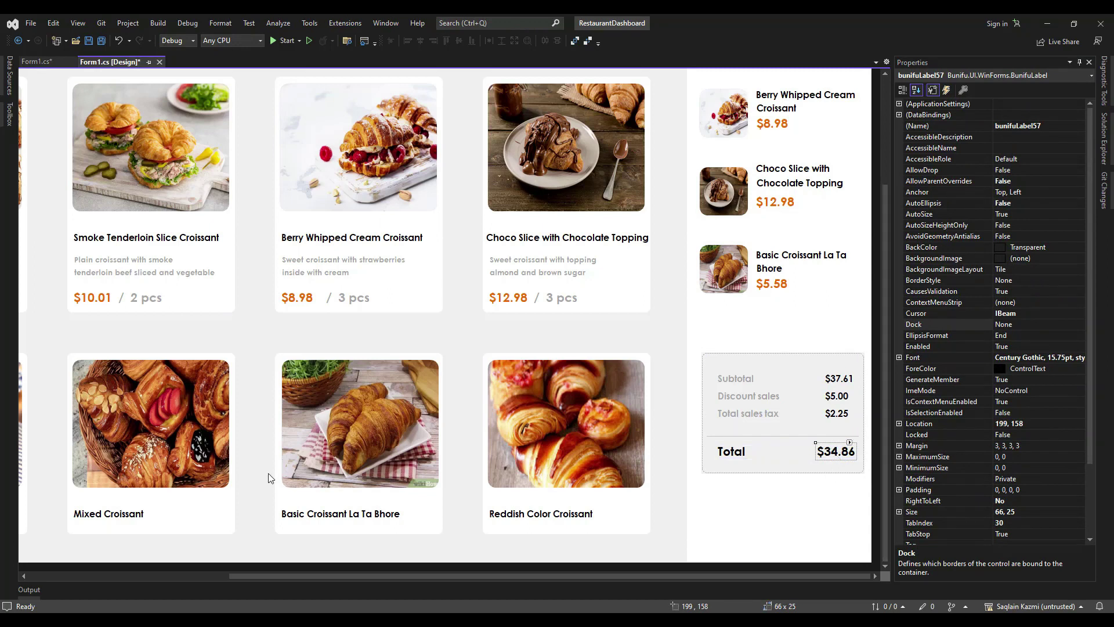
Copy the Ice Cream category button below the summary panel and enlarge it to 271 x 46.
left_click_drag(884, 322, 889, 202)
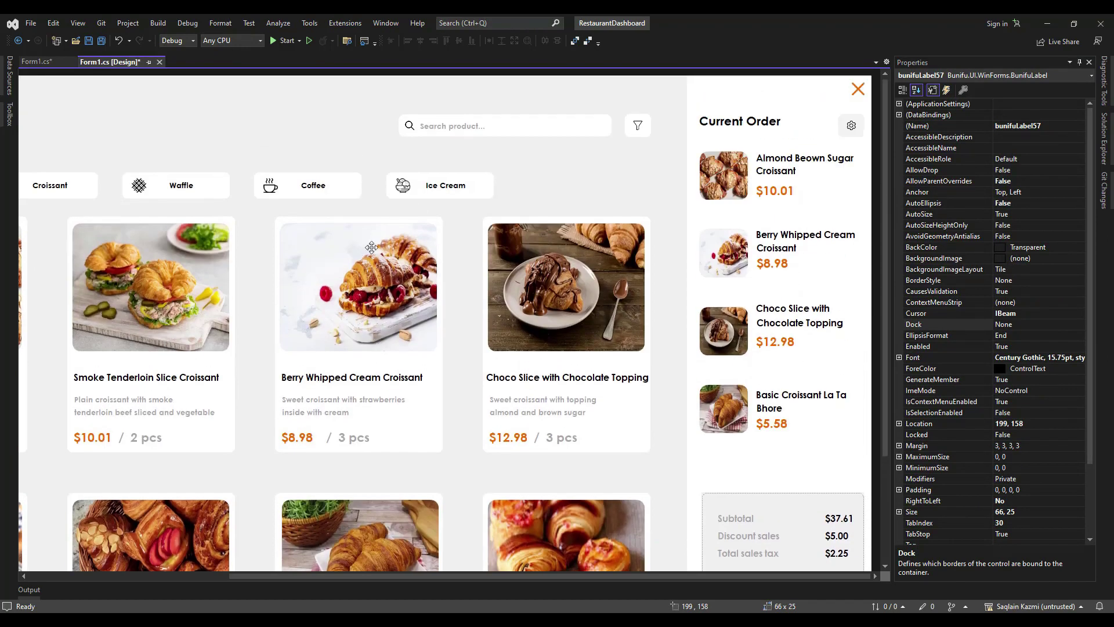
left_click(455, 189)
scroll(796, 495, "down", 2)
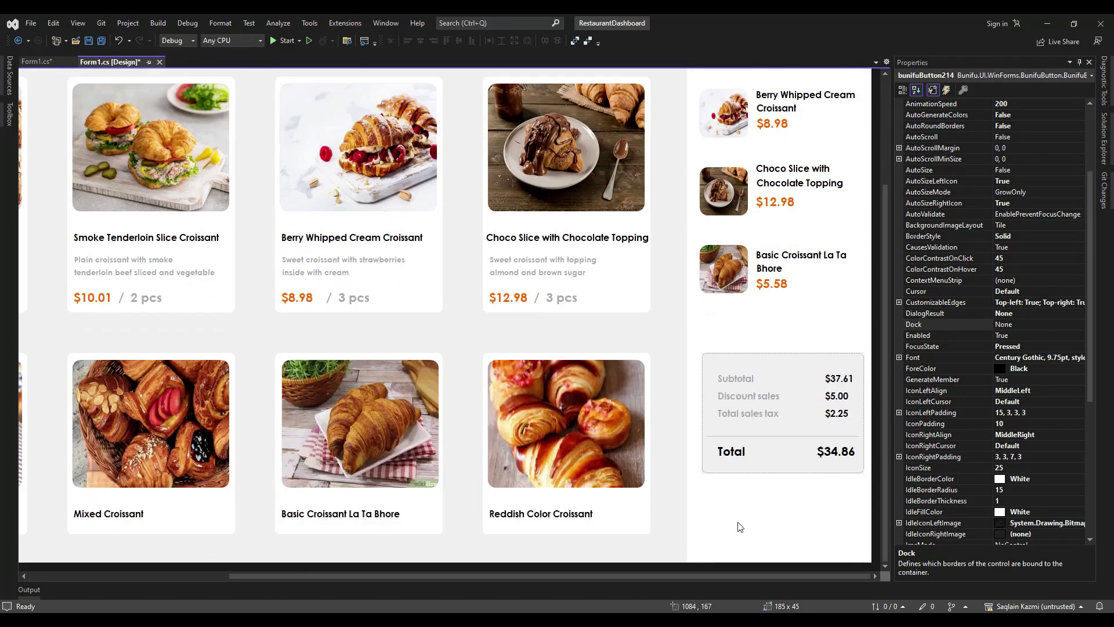
key("ctrl+v")
left_click_drag(761, 253, 734, 509)
left_click_drag(810, 518, 861, 506)
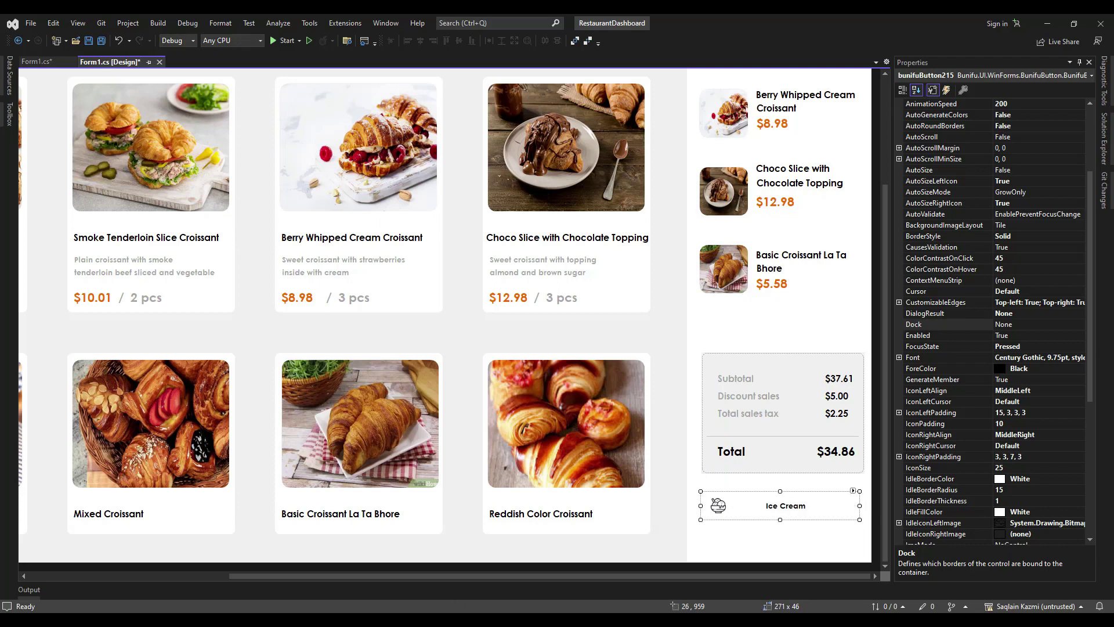
Copy the orange color code and set the new button's idle border and fill colors to 244, 103, 0.
key("alt+Tab")
left_click(753, 256)
left_click(735, 169)
left_click_drag(1091, 357, 1102, 408)
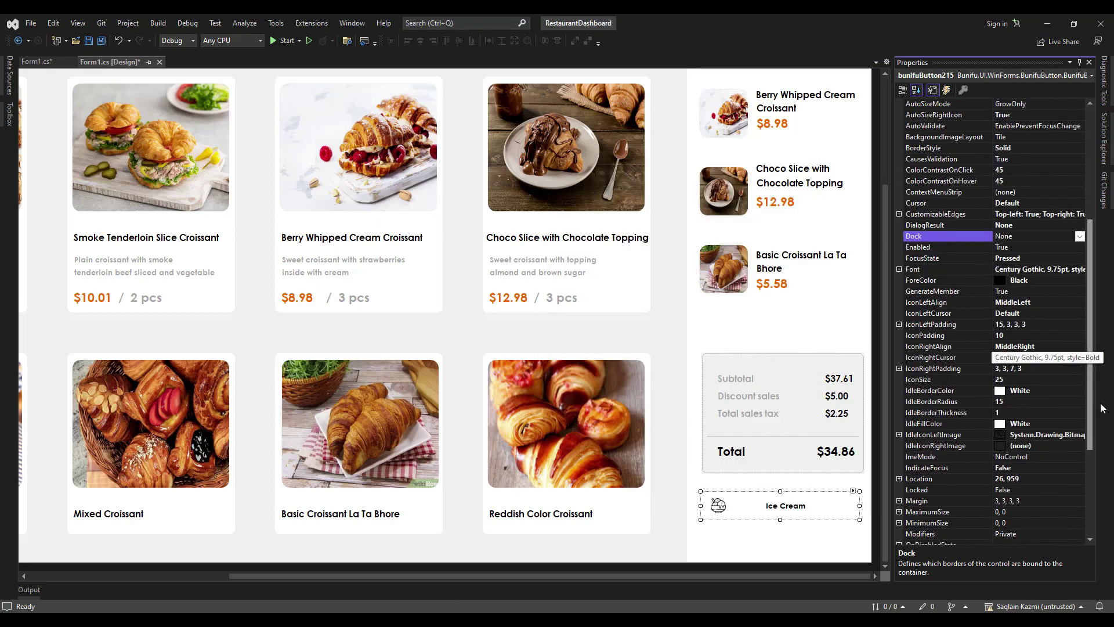
left_click(1046, 388)
key("ctrl+v")
left_click(1041, 424)
key("ctrl+v")
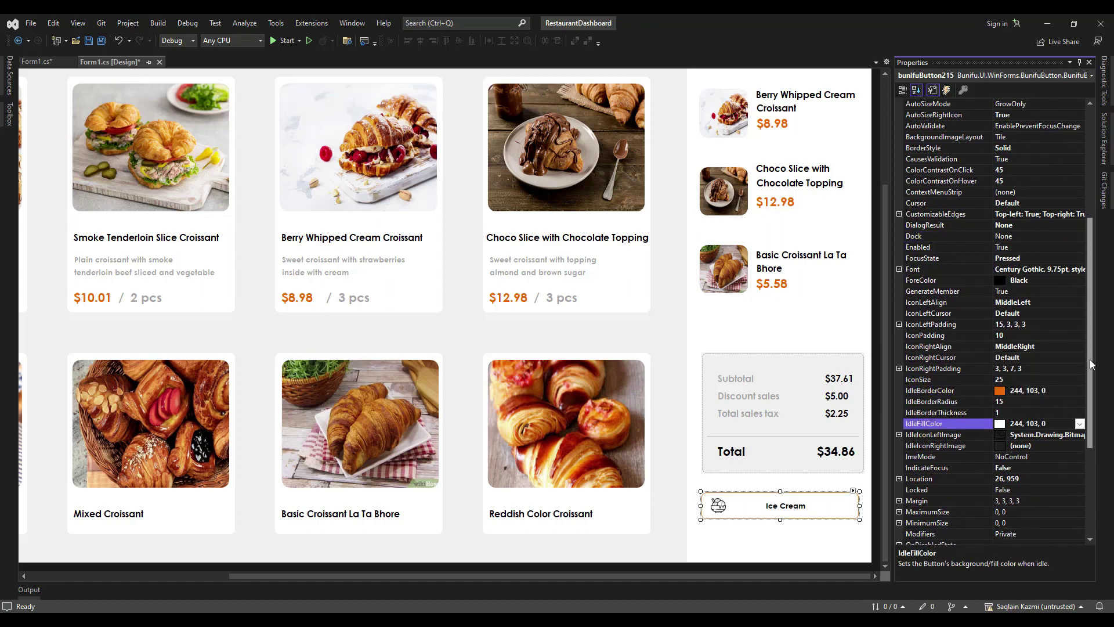
Remove the idle left icon image from the orange button.
scroll(1090, 363, "down", 1)
left_click(1044, 401)
left_click(1080, 401)
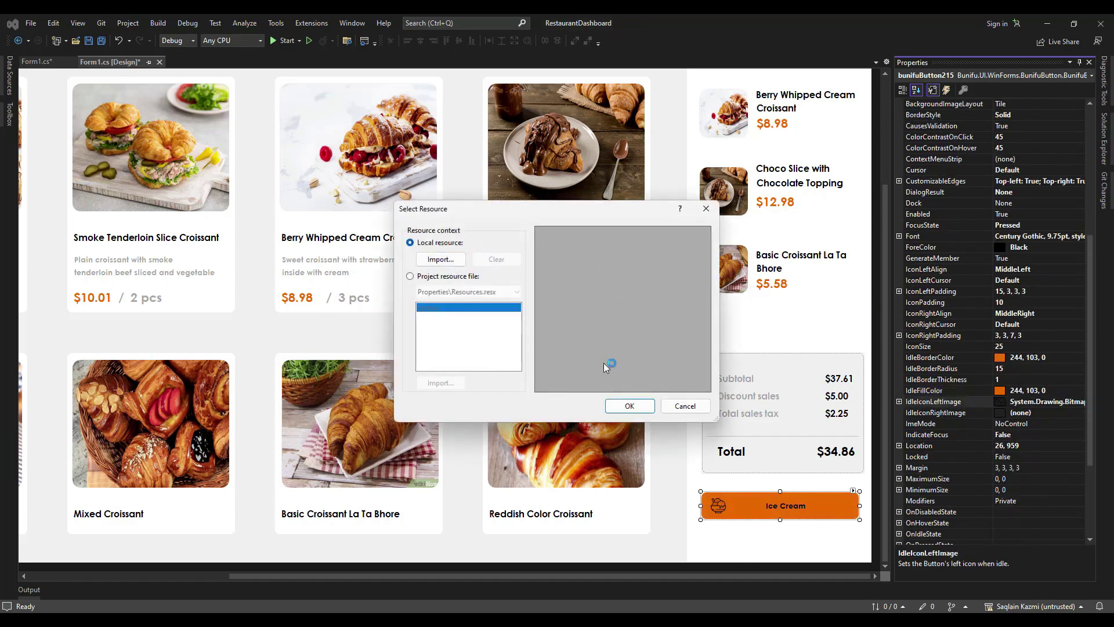
left_click(629, 406)
Set the orange button's text padding to 0 so its caption is centered.
scroll(1090, 348, "down", 4)
left_click(934, 511)
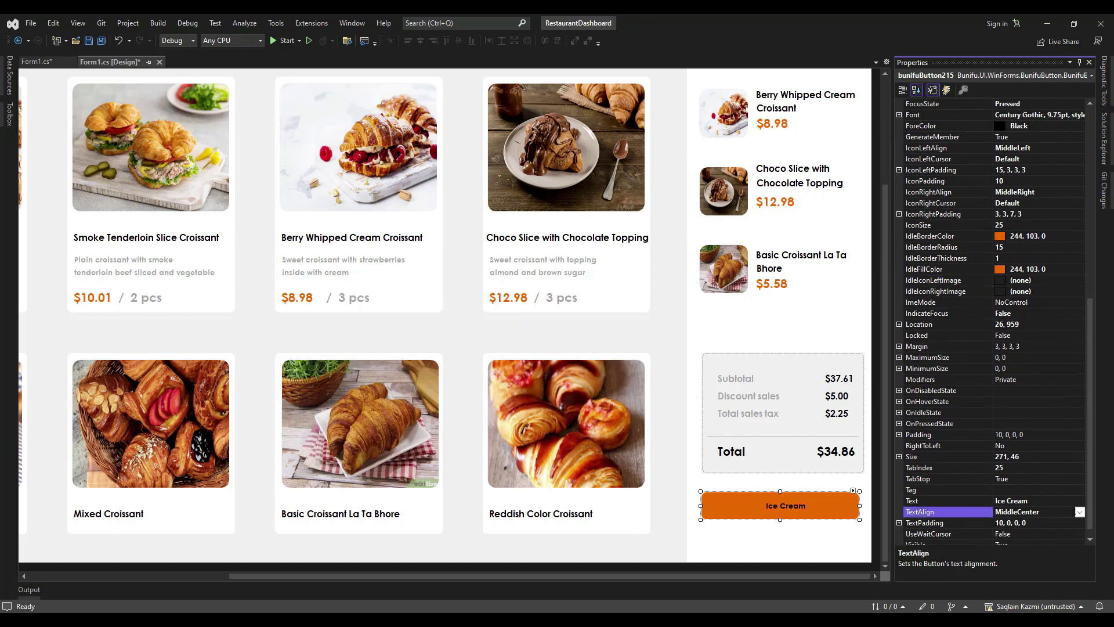
left_click(900, 523)
left_click(992, 489)
type("0")
key("Return")
scroll(1083, 280, "up", 6)
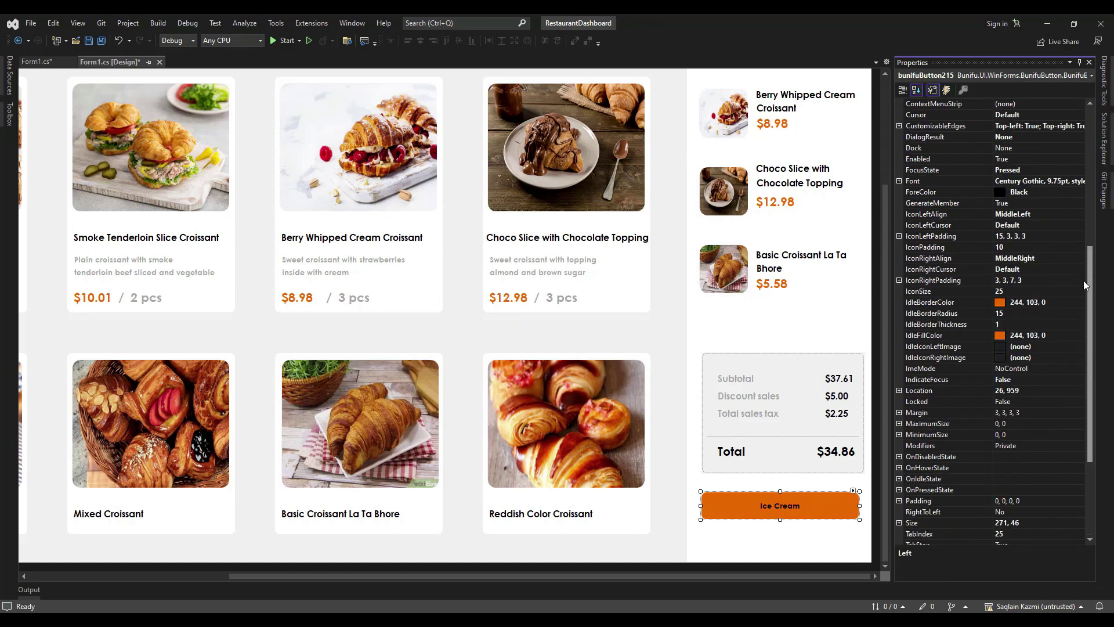
Set the orange button's text color to white and its caption to "Continue to Payment".
left_click(1046, 246)
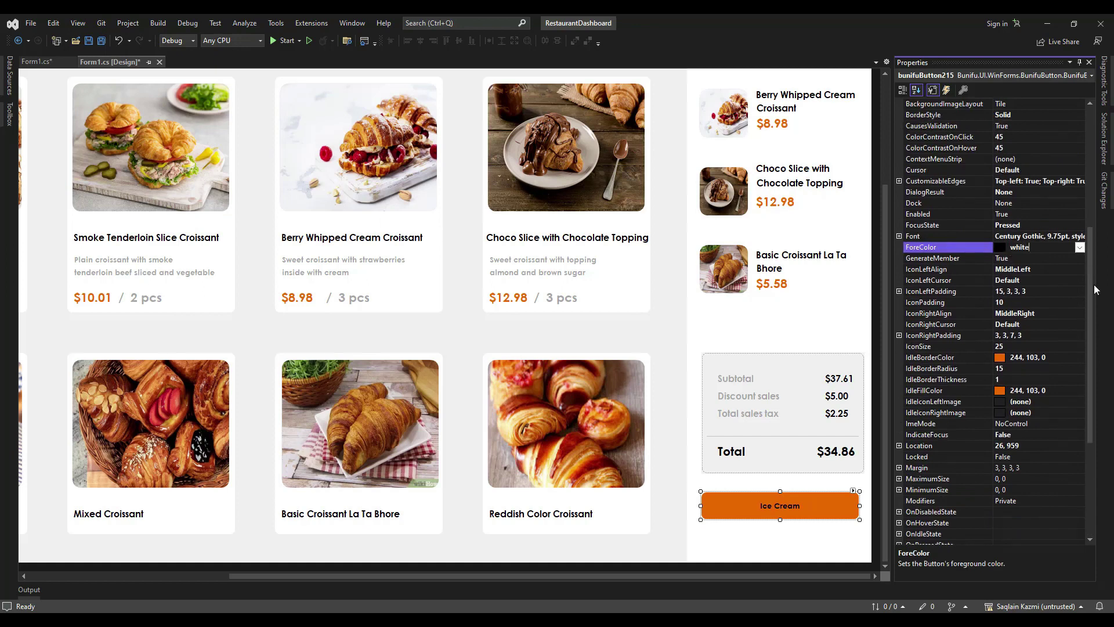
left_click_drag(1090, 287, 1094, 413)
left_click(1035, 434)
type("Con")
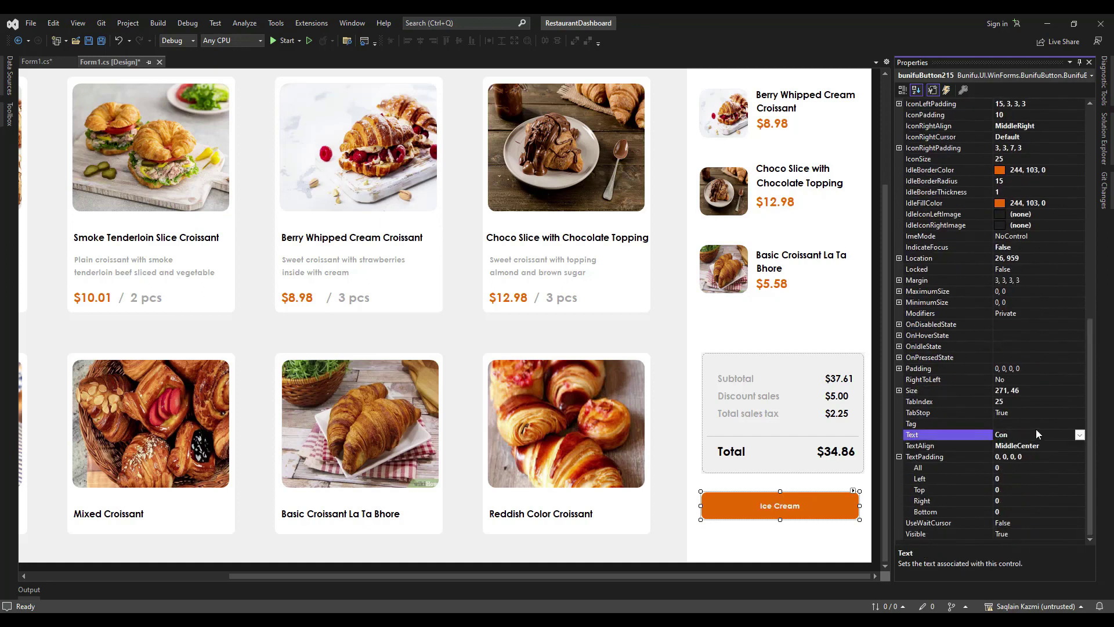
type("tinue to Payment")
Widen the Continue to Payment button to 281 x 46 to match the summary panel's width.
left_click(862, 506)
left_click(850, 505)
left_click_drag(860, 504, 806, 505)
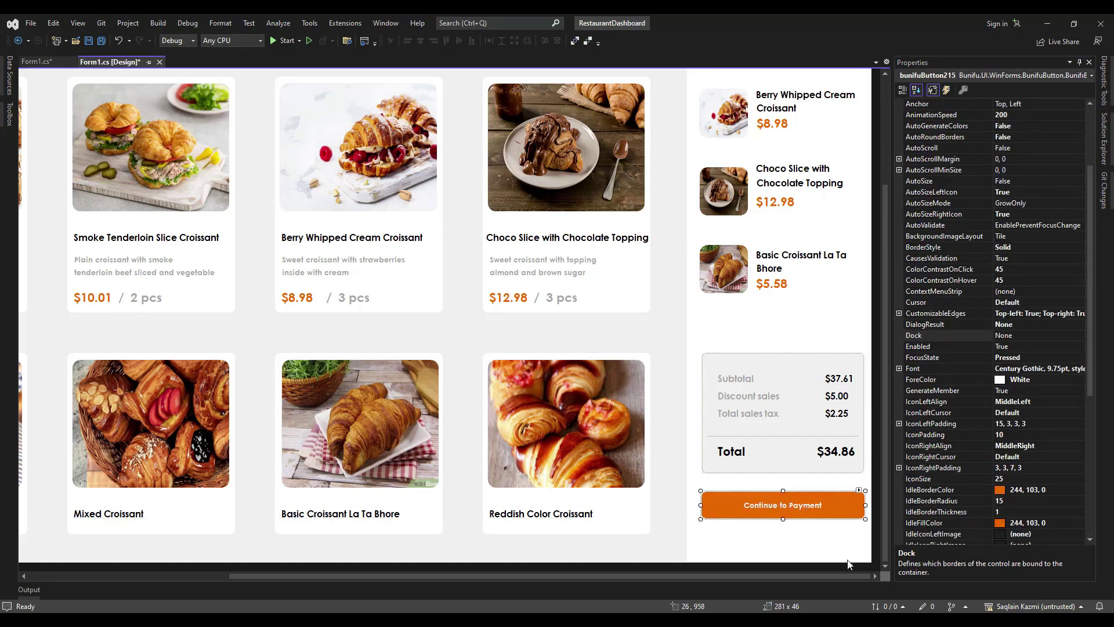
Remove the left icon image from the Continue to Payment button's hover state.
left_click_drag(1090, 322, 1090, 437)
left_click(899, 435)
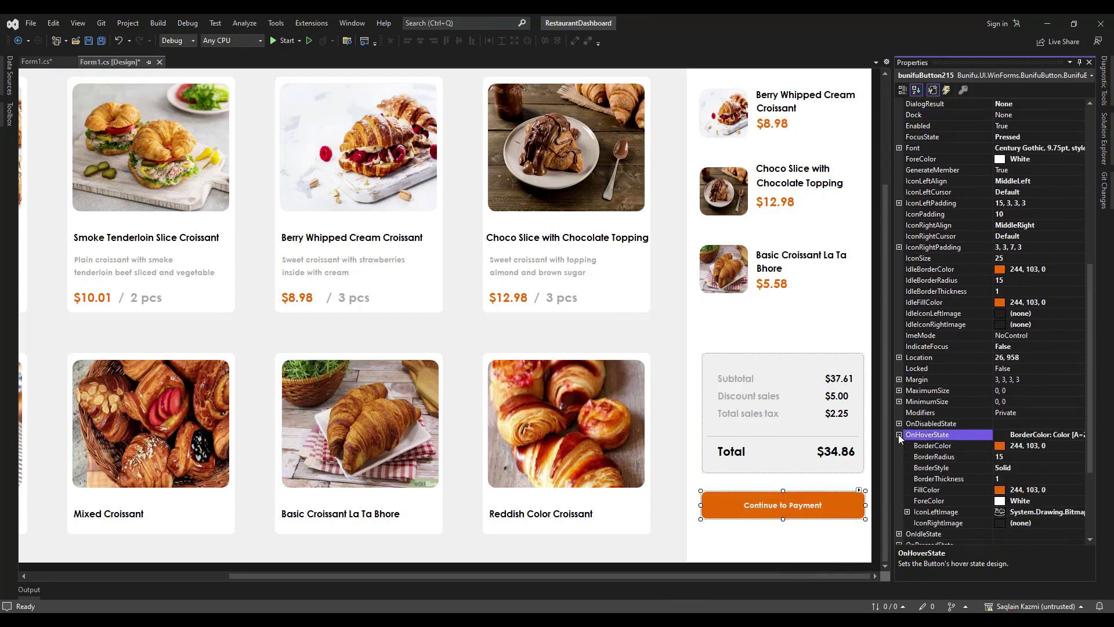
double_click(1078, 513)
left_click(496, 258)
left_click(630, 406)
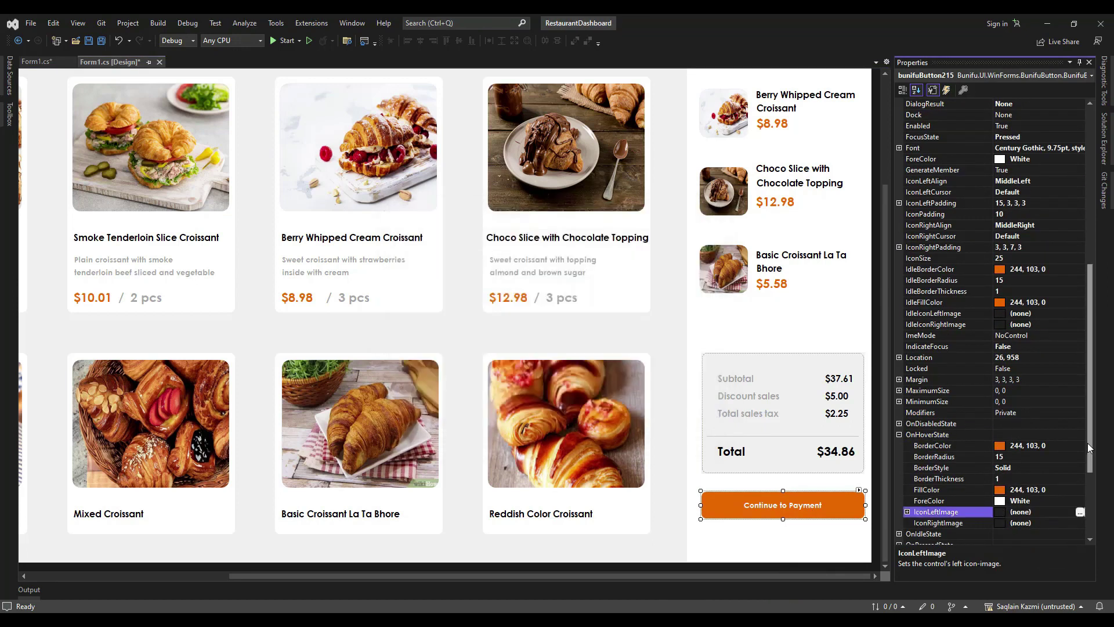
Remove the left icon image from the Continue to Payment button's pressed state and save the form.
scroll(1044, 476, "down", 3)
left_click(899, 445)
left_click(1078, 522)
left_click(1080, 523)
left_click(496, 259)
left_click(629, 405)
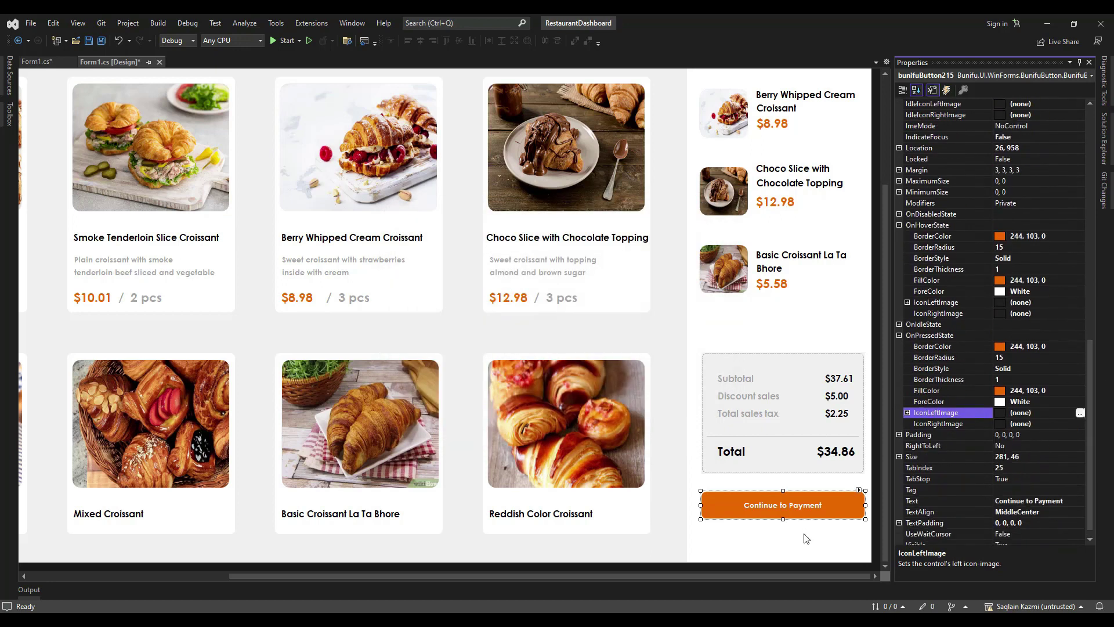
key("ctrl+s")
Select all five category buttons, from Signature to Ice Cream, and set their cursor to Hand.
left_click_drag(885, 254, 878, 145)
left_click(440, 185, "ctrl")
left_click(314, 186, "ctrl")
left_click_drag(413, 576, 249, 576)
left_click_drag(61, 180, 389, 181)
left_click(1016, 259)
left_click(1089, 259)
scroll(1027, 412, "down", 6)
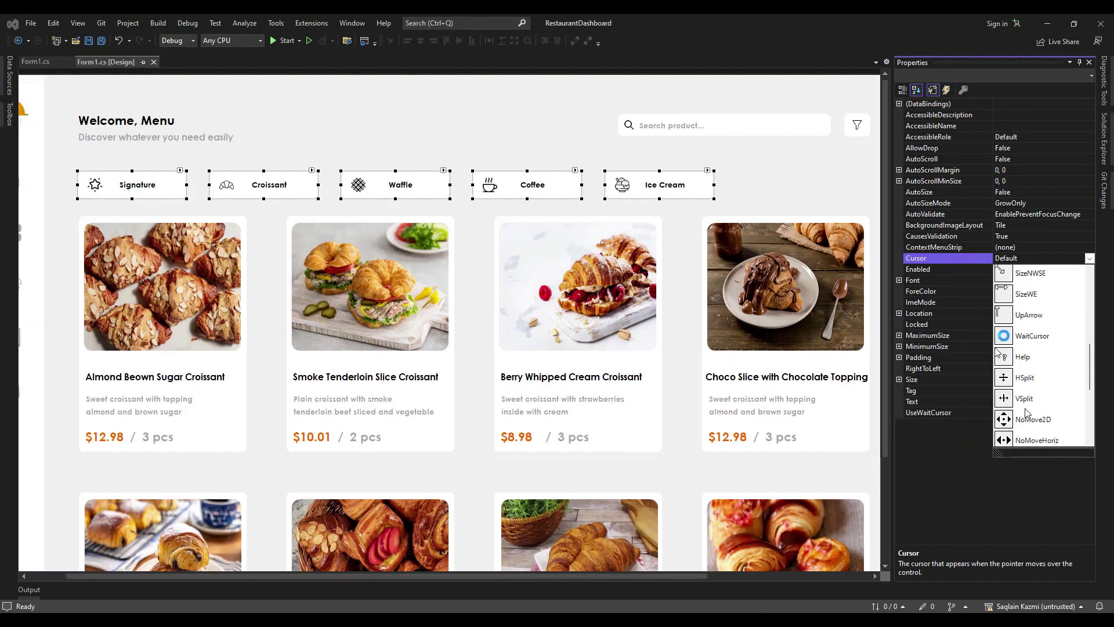
scroll(1049, 335, "up", 4)
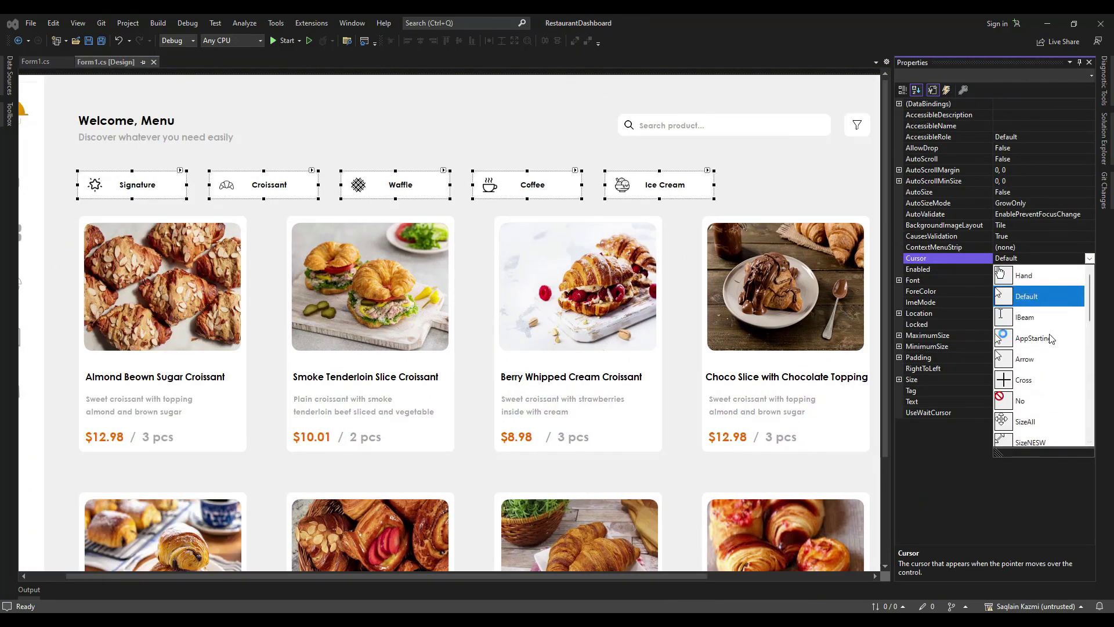
left_click(1030, 296)
Check the Cursor property of the order summary panel and the Current Order side panel.
left_click_drag(510, 577, 837, 573)
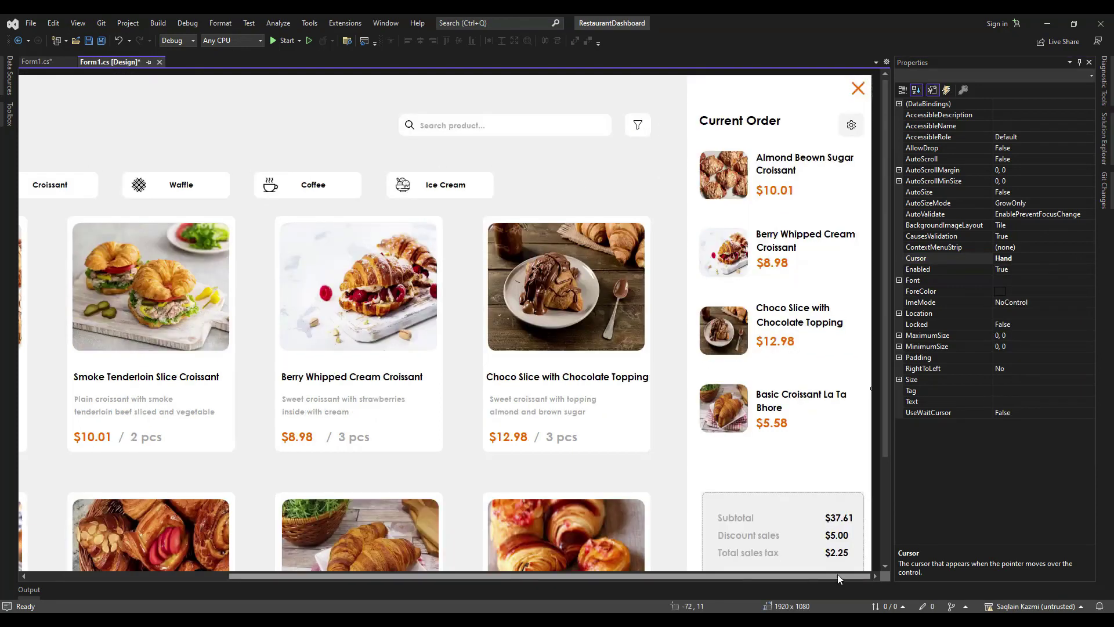
left_click(829, 560)
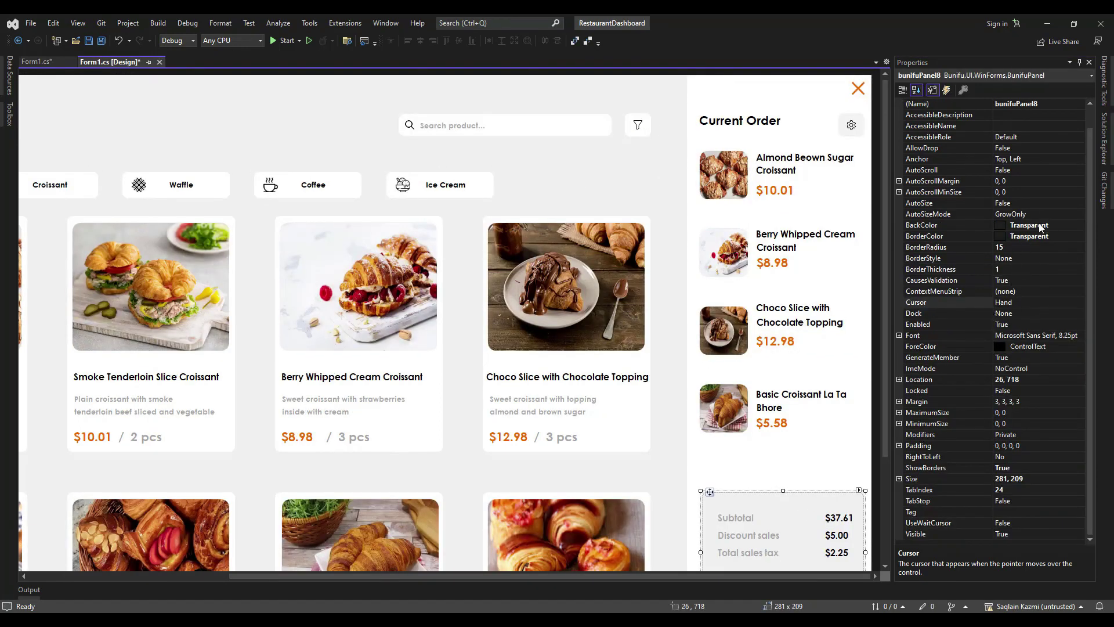
left_click(1038, 302)
left_click(1079, 302)
left_click(999, 365)
left_click(828, 459)
left_click(1044, 302)
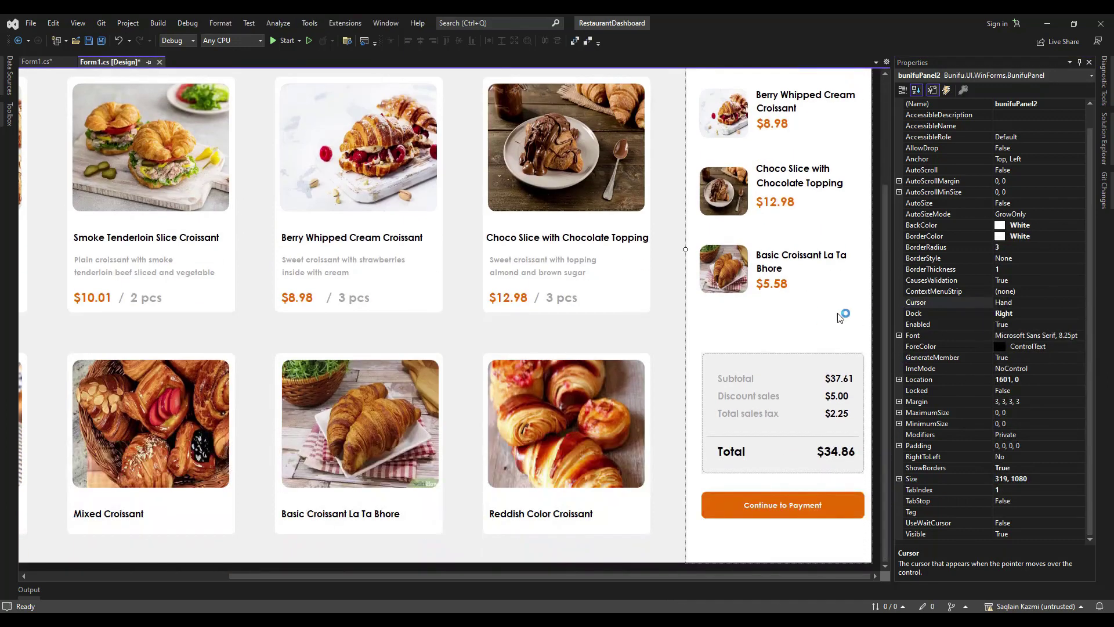
Run the RestaurantDashboard project to preview the form with its hand cursors.
left_click_drag(885, 242, 888, 130)
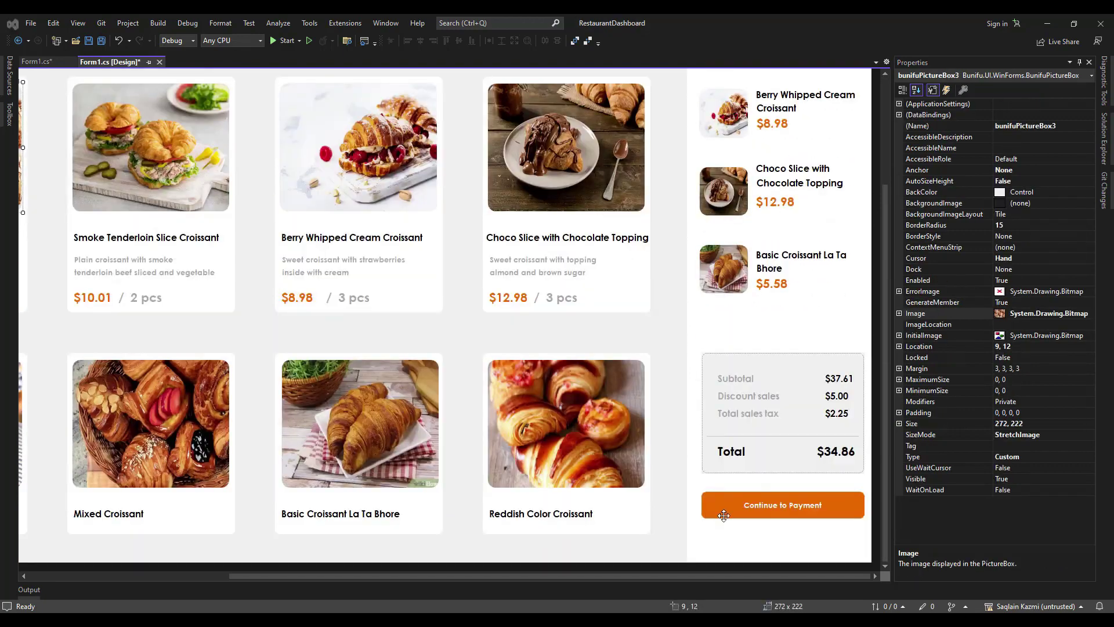
left_click_drag(667, 576, 444, 567)
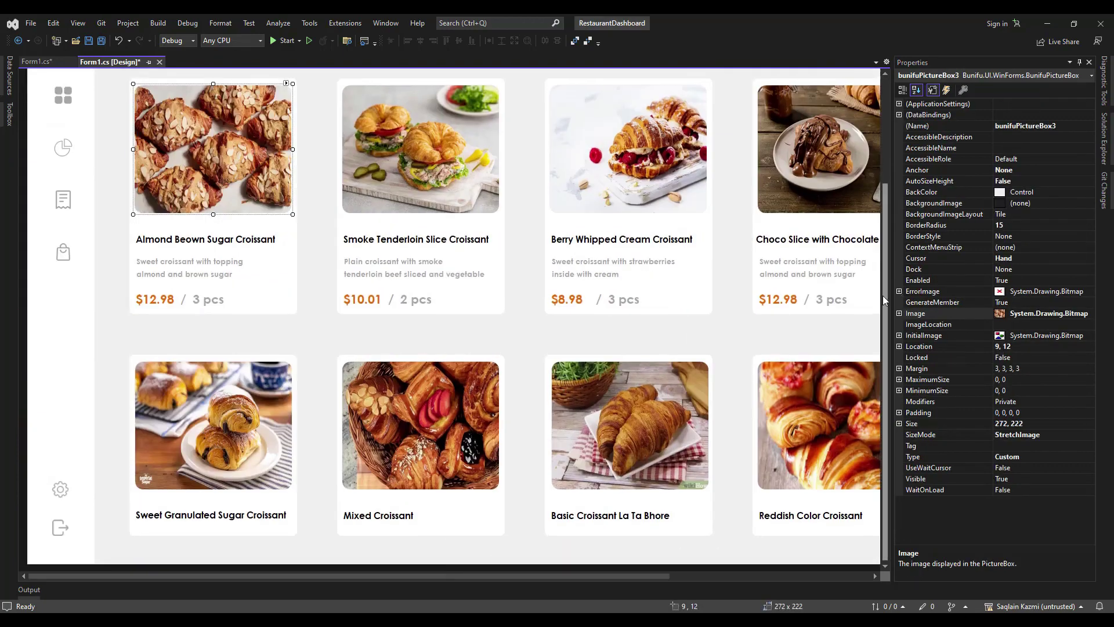
scroll(884, 300, "up", 3)
left_click(285, 40)
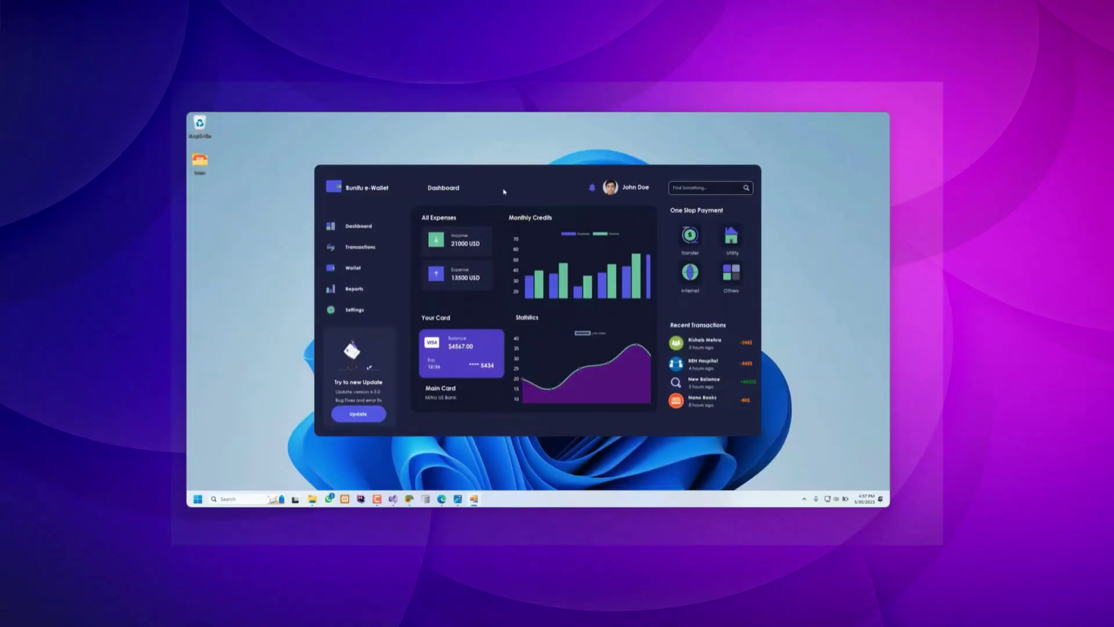
mouse_move(505, 191)
left_mouse_down()
mouse_move(522, 189)
mouse_move(513, 190)
left_mouse_up()
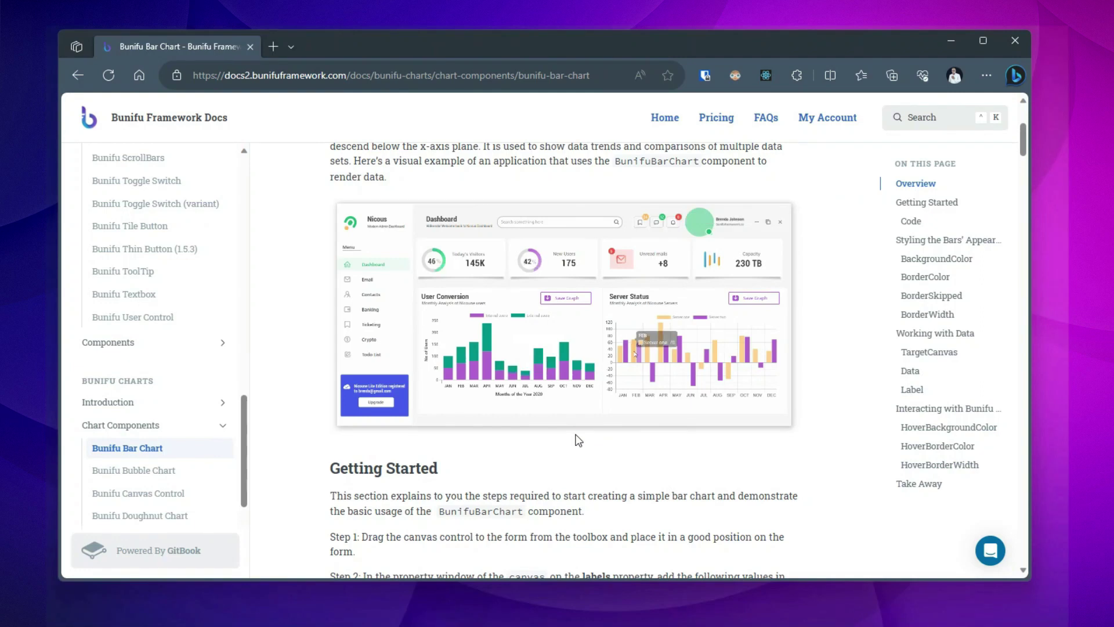
In the browser, read through the Bunifu Bar Chart documentation and open the Bunifu Bubble Chart page.
scroll(1007, 171, "down", 8)
left_click_drag(1023, 169, 1026, 346)
left_click(147, 473)
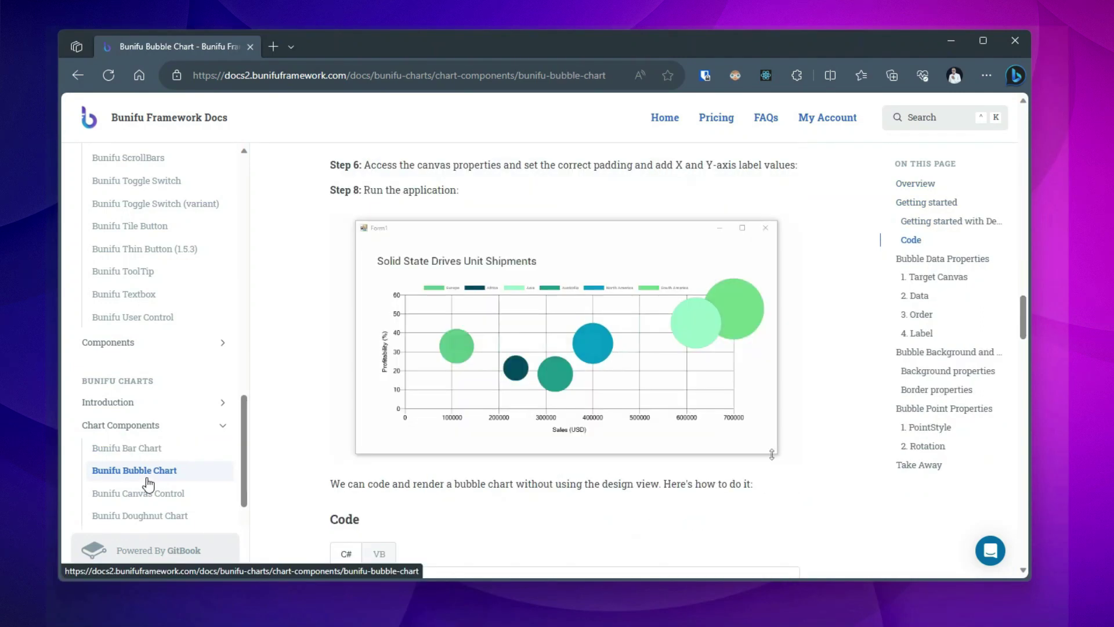